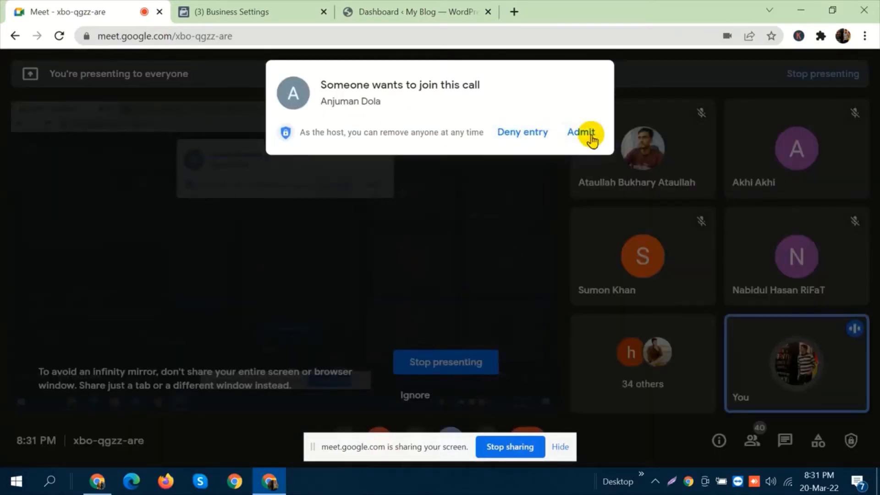
Admit the waiting participant to the call, and open amazon.com from a Google search for amazon in a new tab.
{"action": "left_click", "coordinate": [589, 133]}
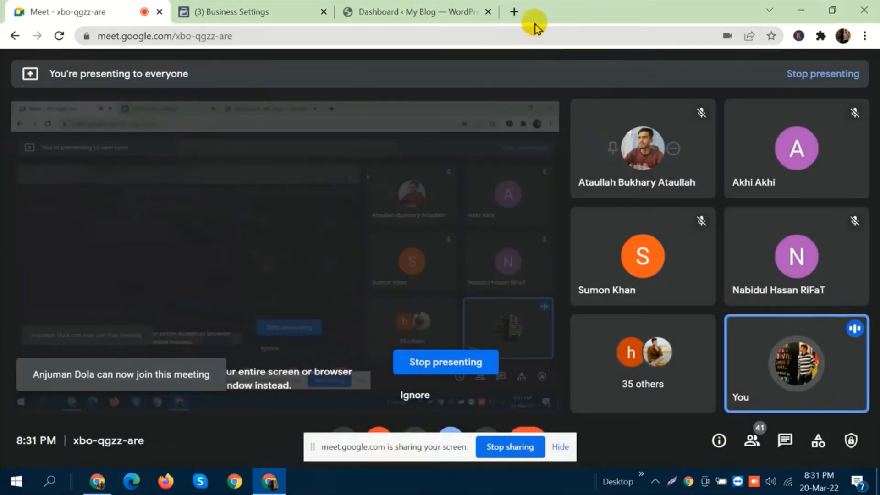
{"action": "left_click", "coordinate": [514, 13]}
{"action": "type", "text": "amazo"}
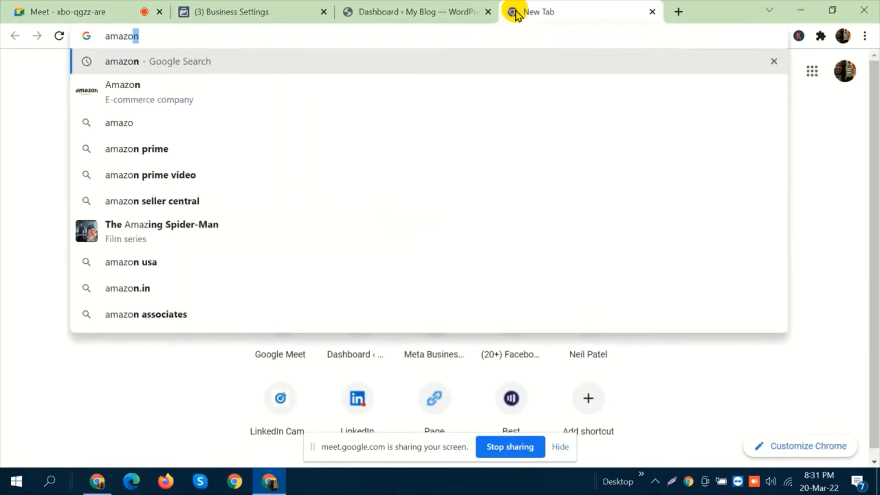
{"action": "type", "text": "n"}
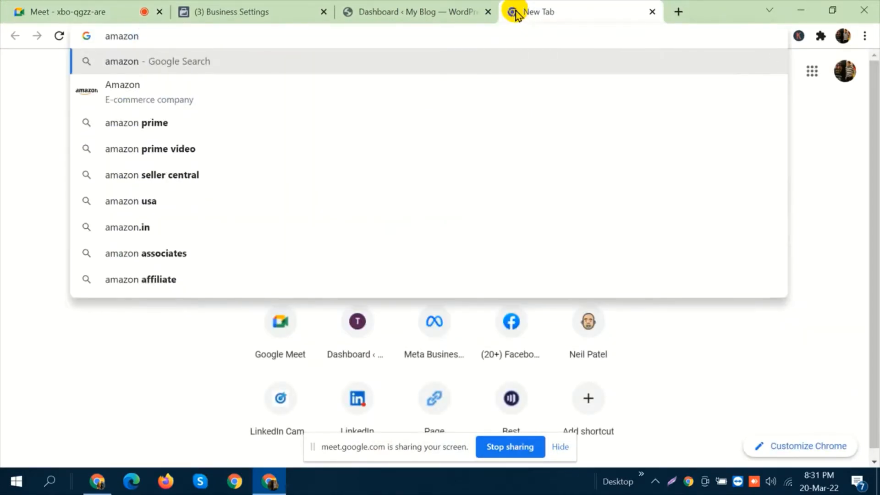
{"action": "key", "text": "Down"}
{"action": "key", "text": "Return"}
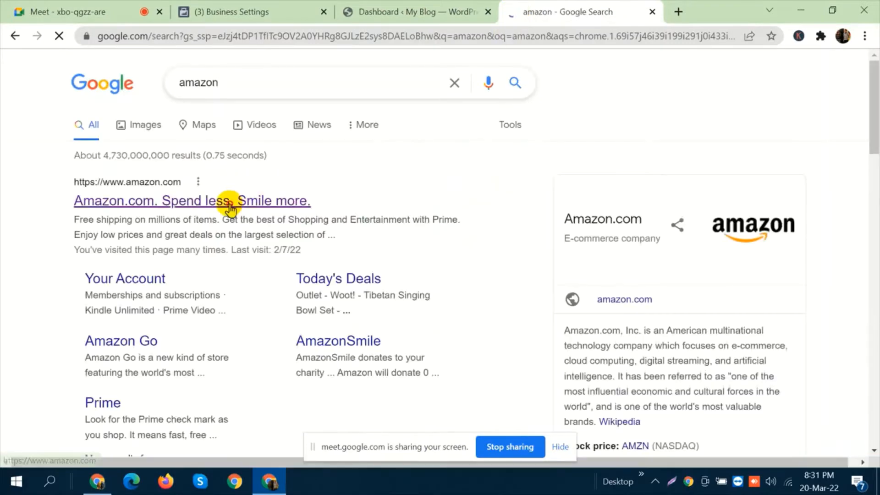
{"action": "left_click", "coordinate": [229, 202]}
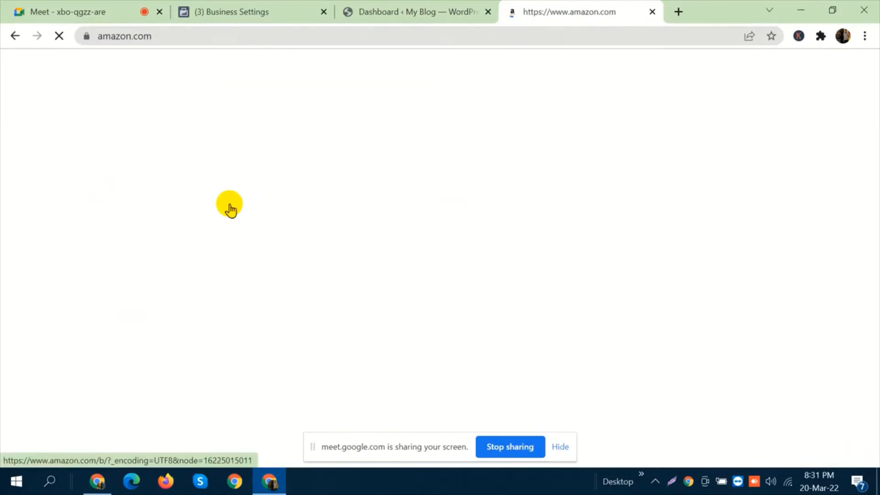
Return to the Meet call and move the screen-sharing notice clear of the call controls.
{"action": "left_click", "coordinate": [128, 5]}
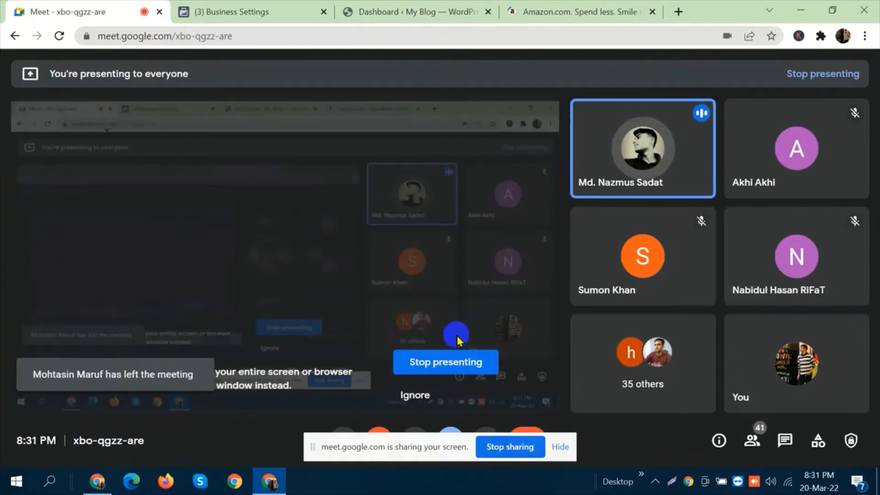
{"action": "left_click_drag", "start_coordinate": [428, 446], "coordinate": [431, 490]}
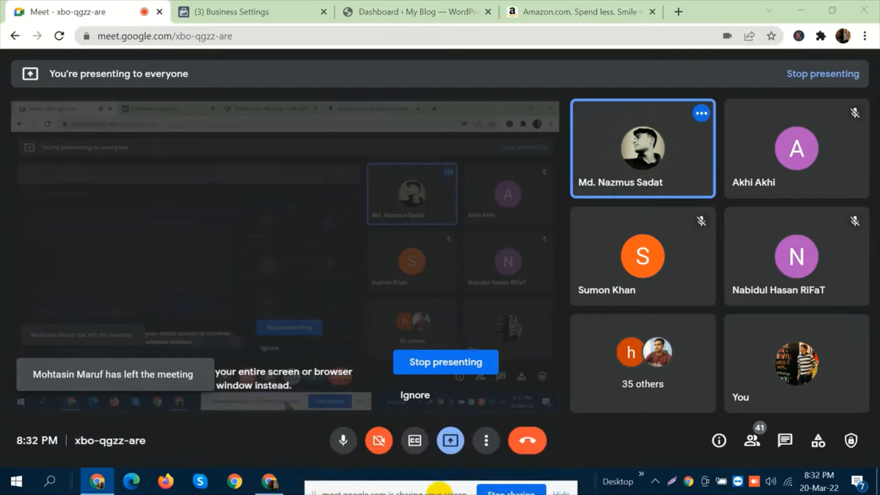
{"action": "left_click", "coordinate": [449, 441]}
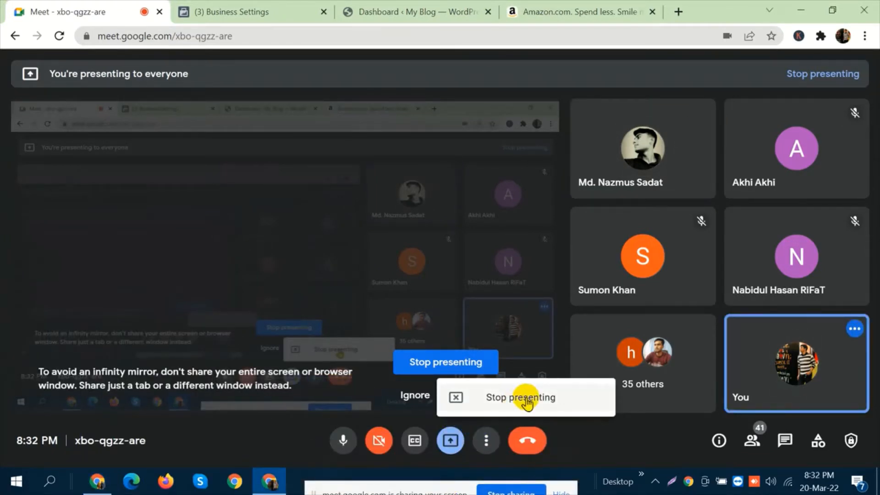
Look through Amazon's Registry and Sell pages, and close the Amazon site.
{"action": "left_click", "coordinate": [556, 6]}
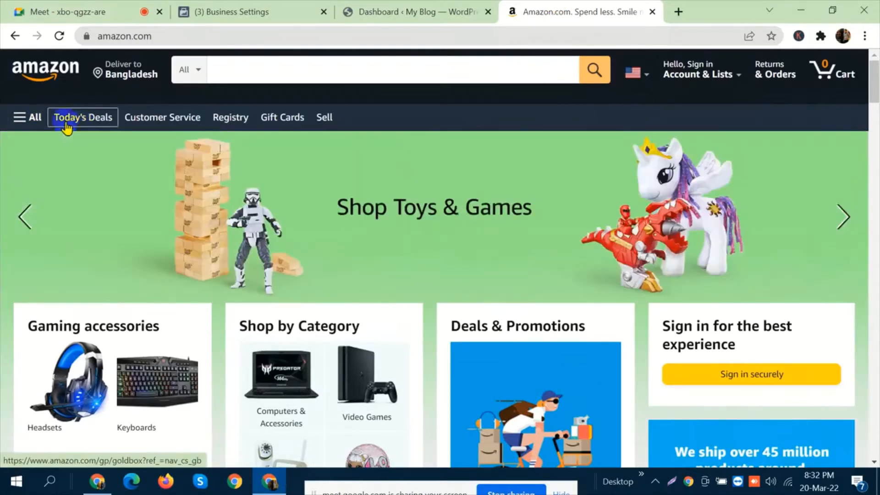
{"action": "left_click", "coordinate": [233, 125]}
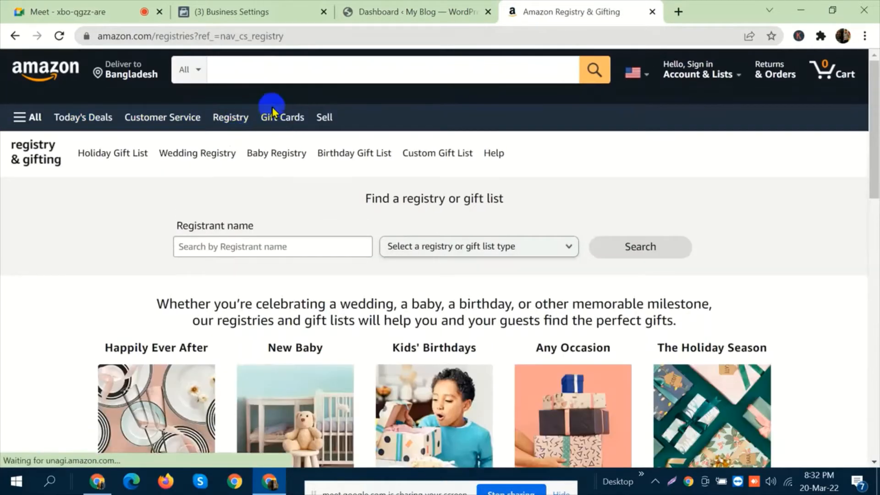
{"action": "left_click", "coordinate": [324, 118]}
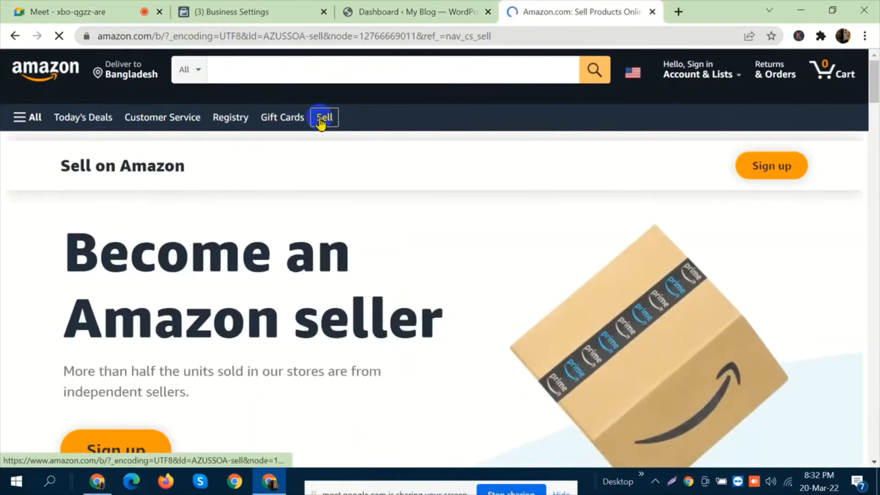
{"action": "left_click", "coordinate": [652, 12]}
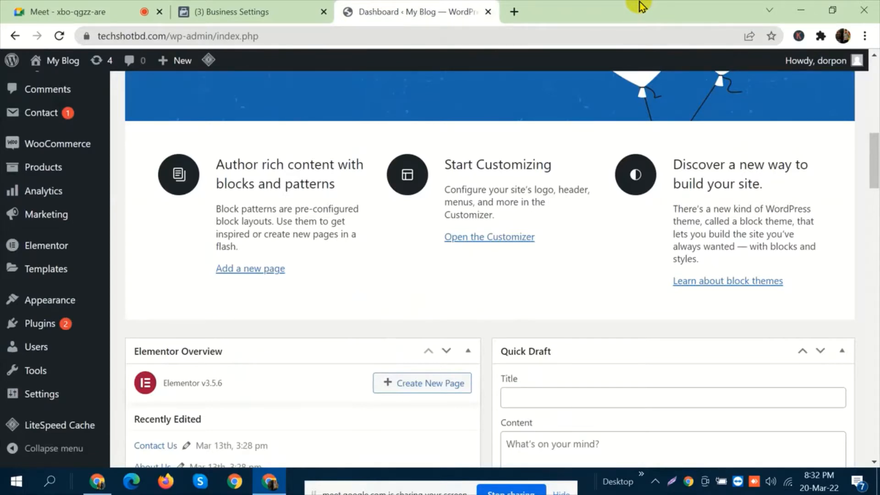
Glance at the Meta Business settings, and admit the participant waiting to join the Meet call.
{"action": "left_click", "coordinate": [258, 6]}
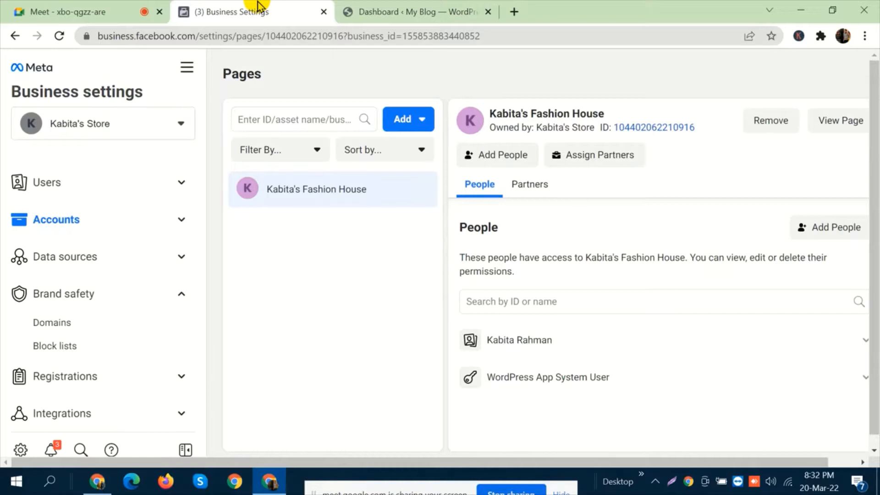
{"action": "left_click", "coordinate": [136, 7]}
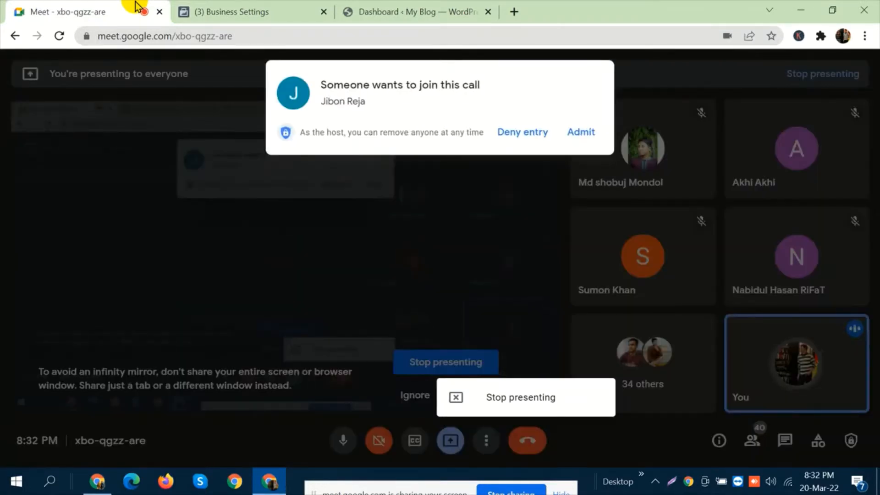
{"action": "left_click", "coordinate": [579, 133]}
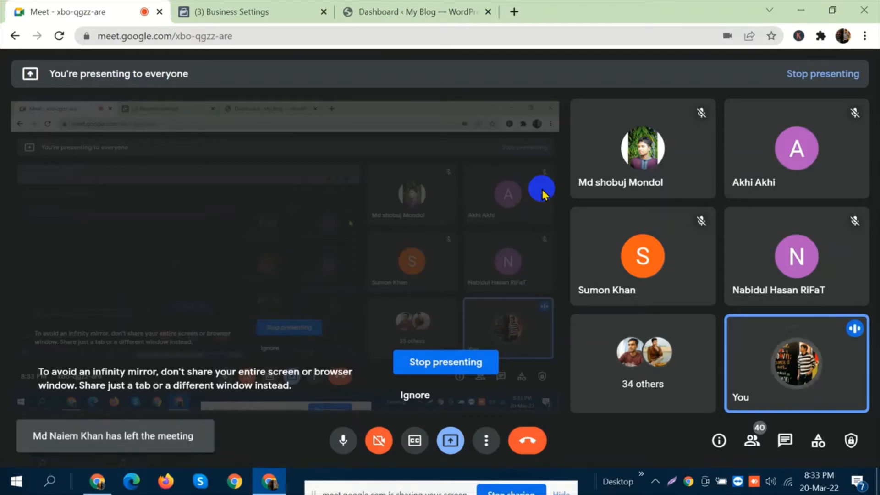
Open a blank Notepad document and enlarge its text display to 260%.
{"action": "left_click", "coordinate": [50, 482]}
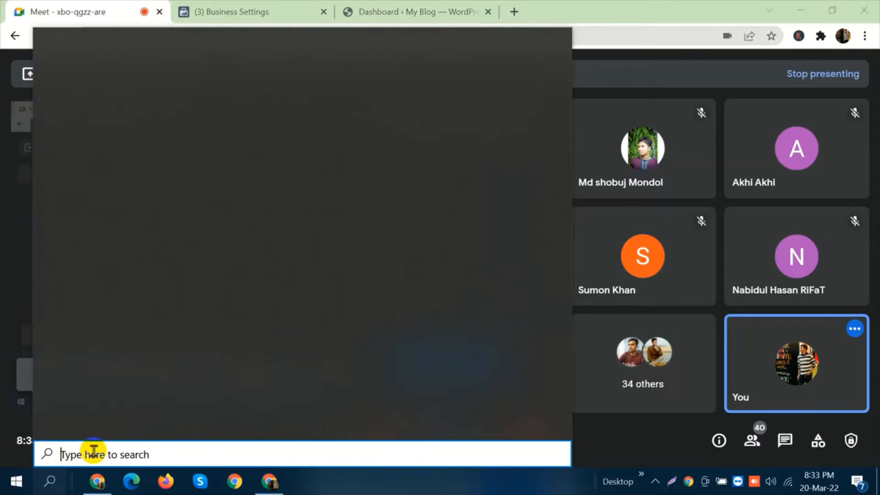
{"action": "type", "text": "notepad"}
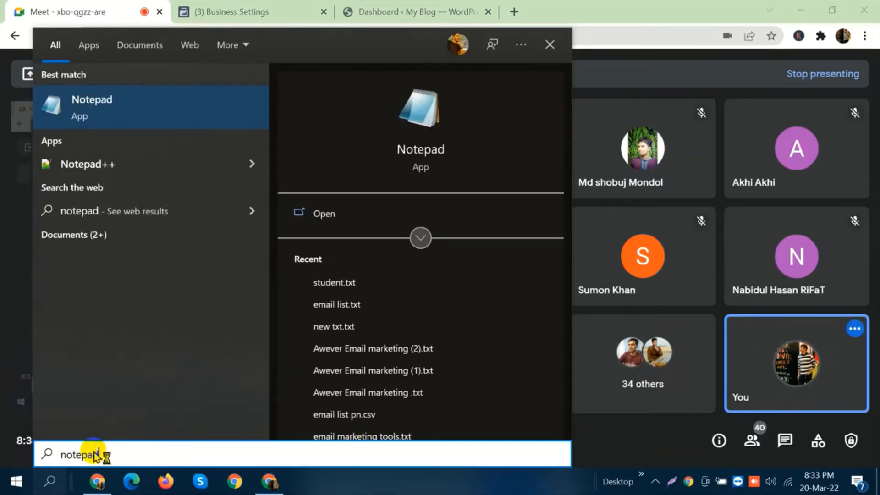
{"action": "key", "text": "Return"}
{"action": "key", "text": "ctrl+plus"}
{"action": "key", "text": "ctrl+plus"}
{"action": "key", "text": "ctrl+plus"}
{"action": "key", "text": "ctrl+plus"}
{"action": "key", "text": "ctrl+plus"}
{"action": "key", "text": "ctrl+plus"}
{"action": "key", "text": "ctrl+plus"}
{"action": "key", "text": "ctrl+plus"}
{"action": "key", "text": "ctrl+plus"}
{"action": "key", "text": "ctrl+plus"}
{"action": "key", "text": "ctrl+plus"}
{"action": "key", "text": "ctrl+plus"}
{"action": "key", "text": "ctrl+plus"}
{"action": "key", "text": "ctrl+plus"}
{"action": "key", "text": "ctrl+plus"}
{"action": "key", "text": "ctrl+plus"}
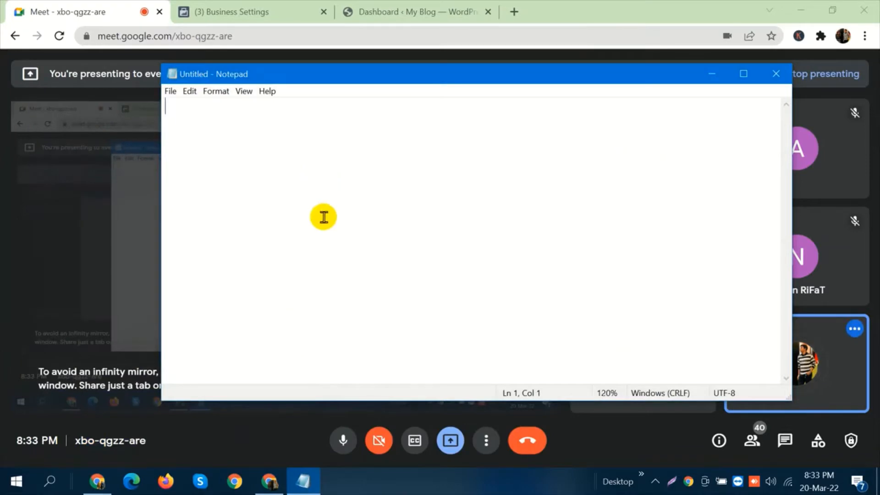
Write a three-line list in Notepad: "Pixel", "business manager access" and "website access".
{"action": "type", "text": "Pixel"}
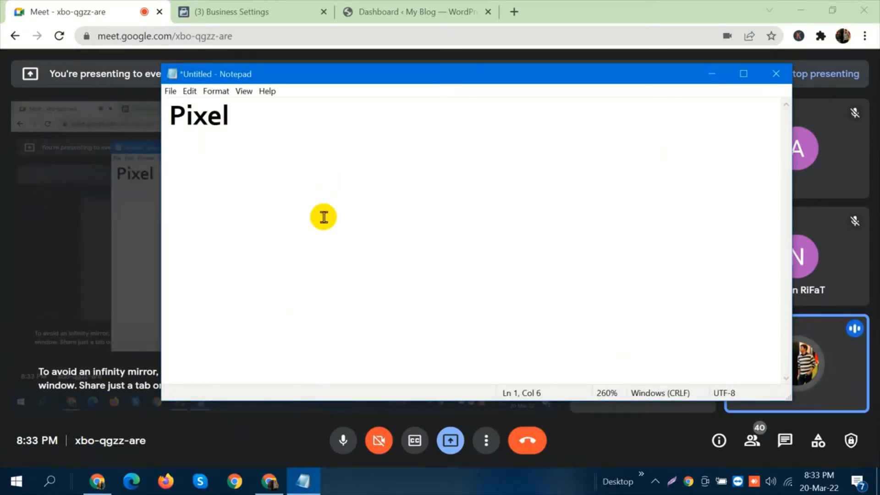
{"action": "key", "text": "Return"}
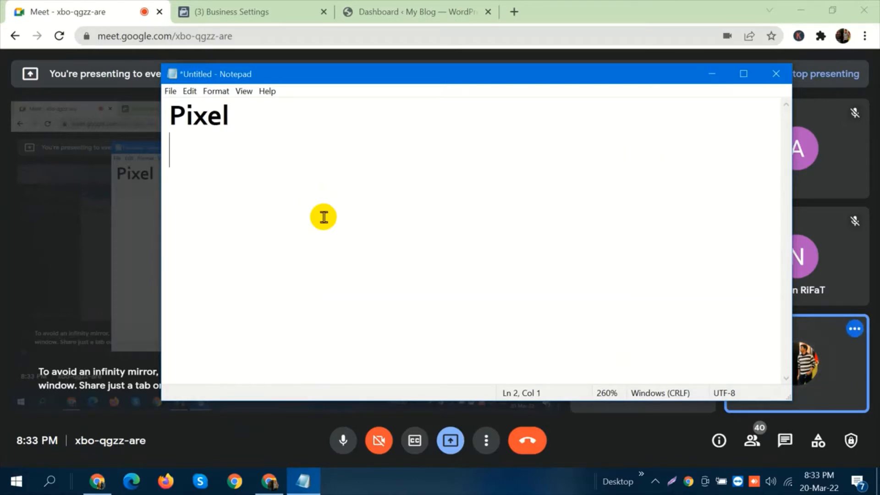
{"action": "type", "text": "business"}
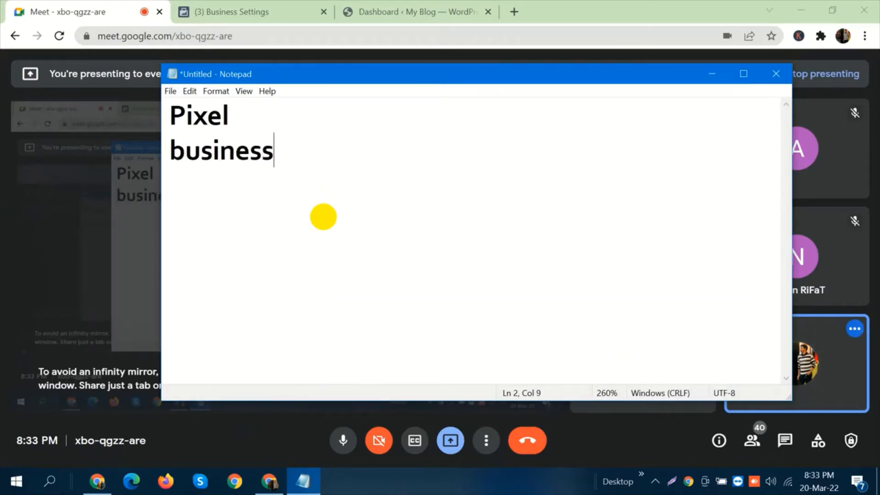
{"action": "type", "text": " manager access"}
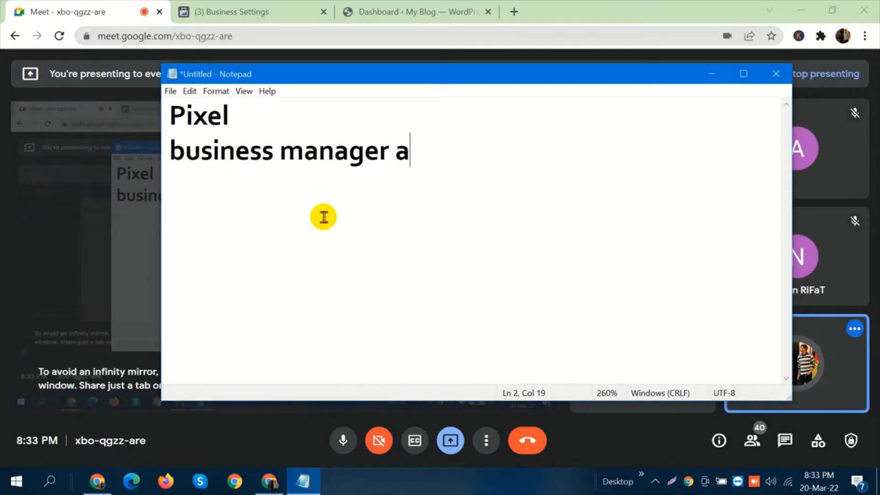
{"action": "key", "text": "Return"}
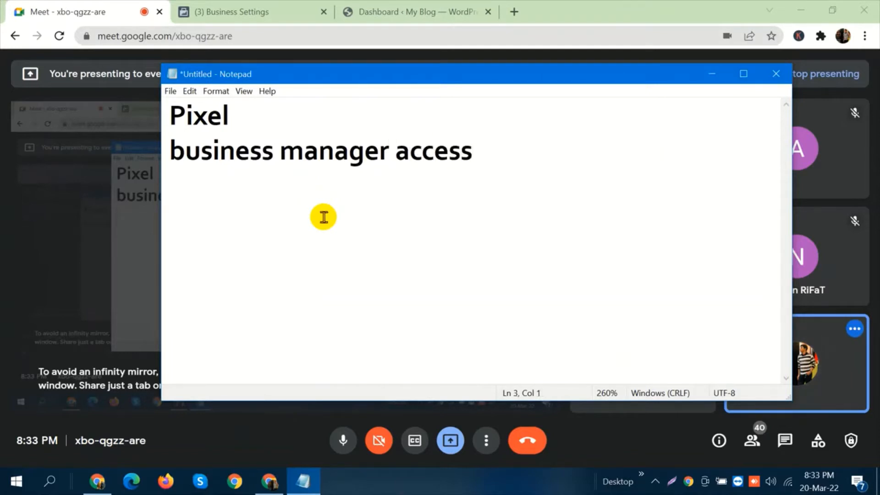
{"action": "type", "text": "websi"}
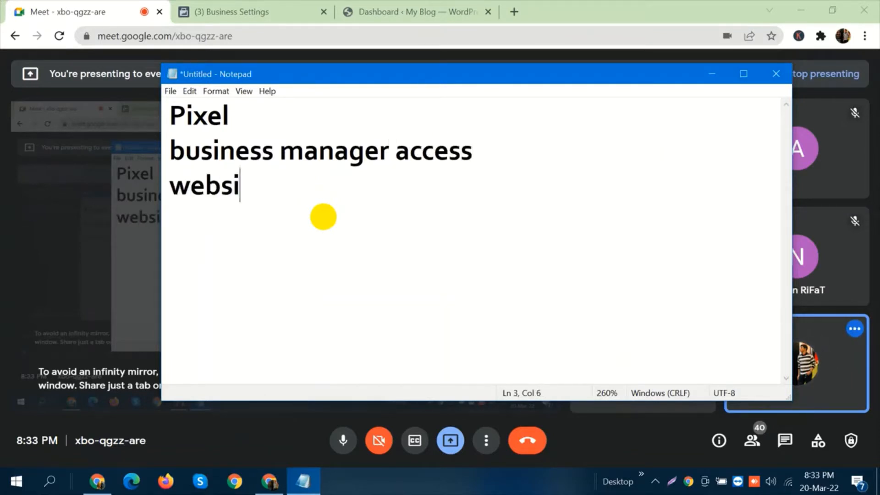
{"action": "type", "text": "te access"}
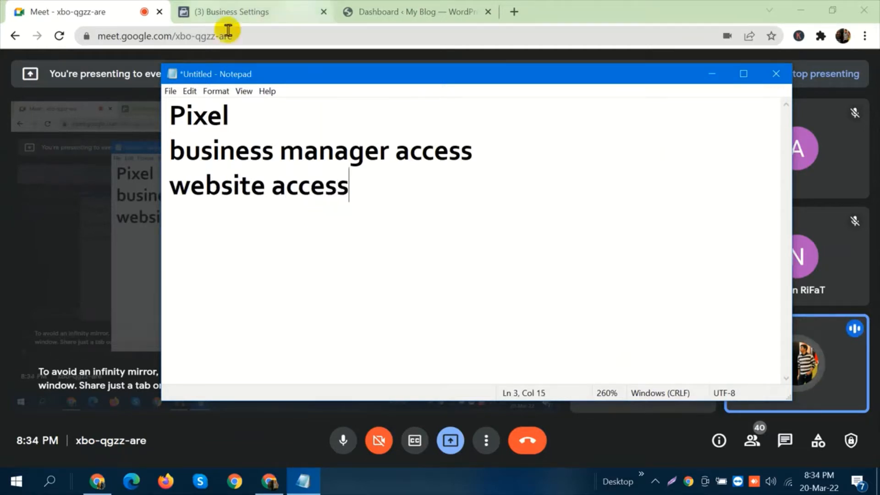
Check the Meet call and view the WordPress dashboard of My Blog with its Products entries.
{"action": "left_click", "coordinate": [127, 22]}
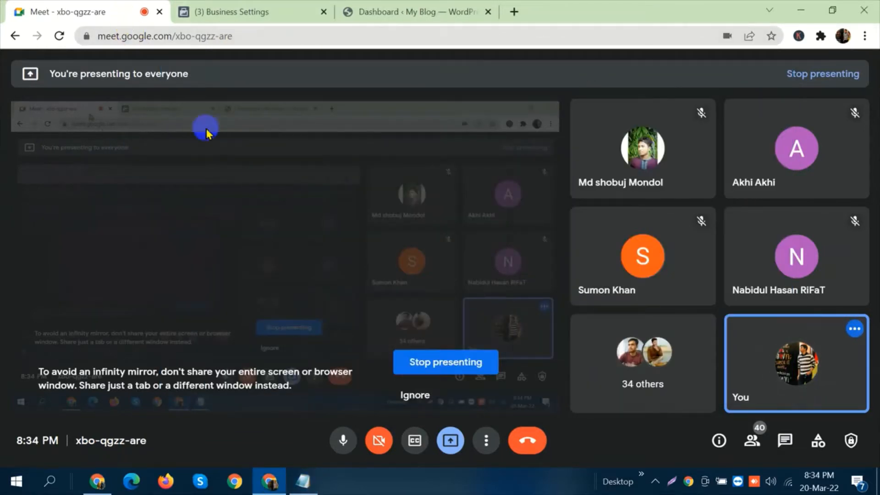
{"action": "mouse_move", "coordinate": [258, 184]}
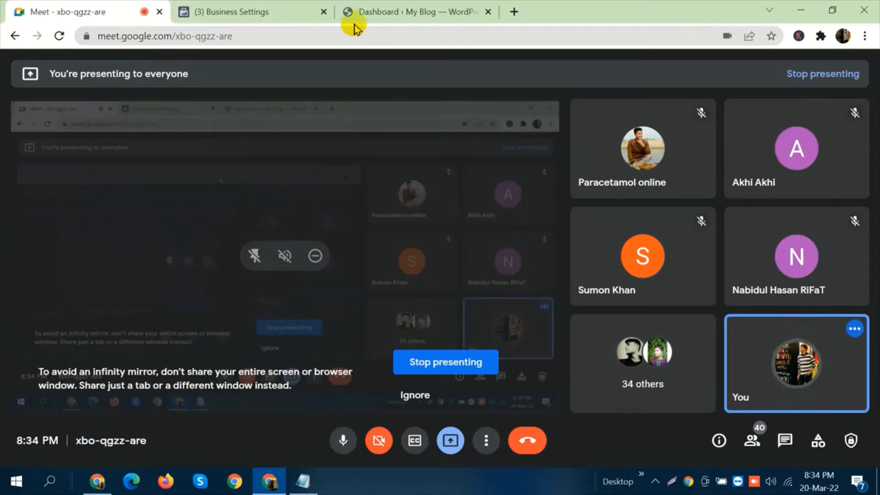
{"action": "left_click", "coordinate": [364, 8]}
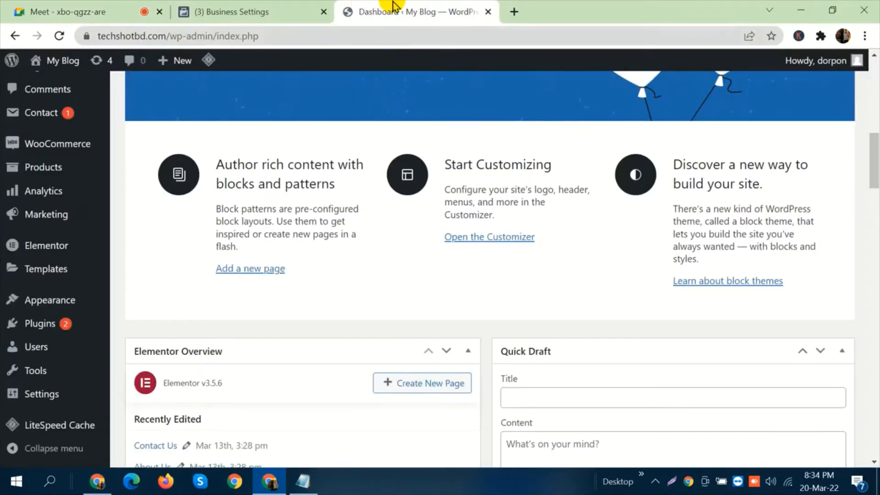
{"action": "left_click", "coordinate": [83, 182]}
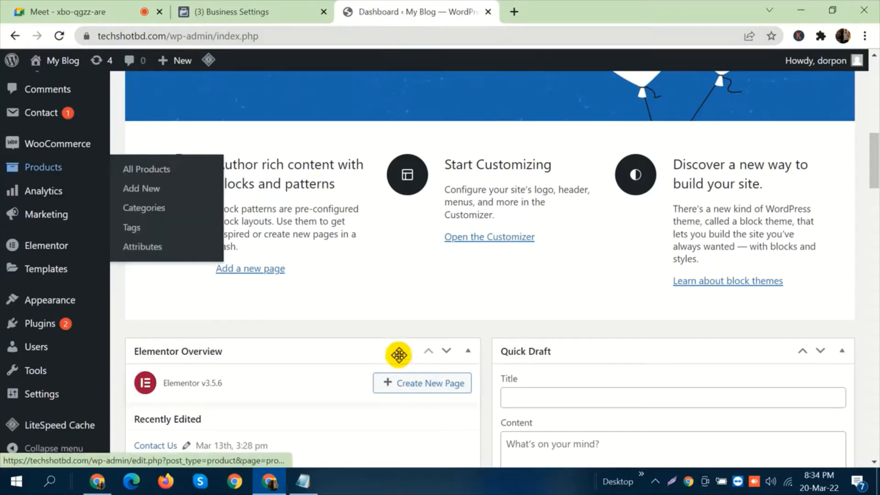
Collapse Brand safety in the Meta Business settings and open the Pixels list under Data sources.
{"action": "left_click", "coordinate": [242, 10]}
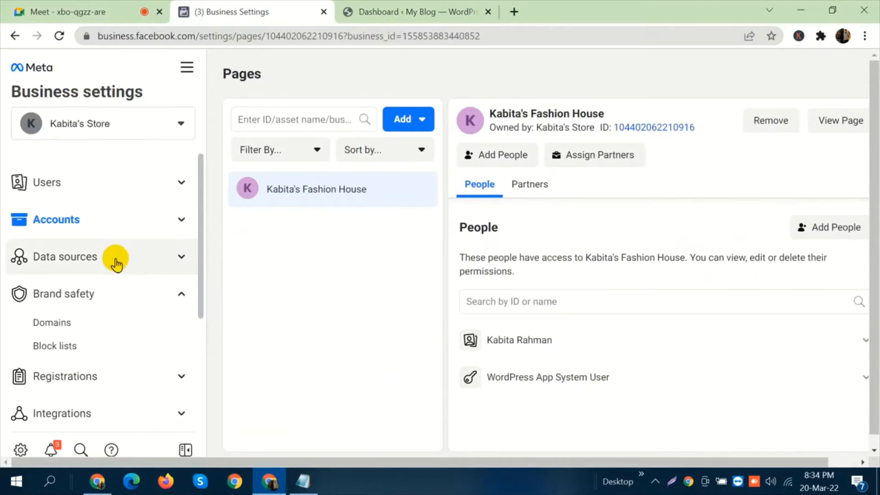
{"action": "left_click", "coordinate": [124, 305]}
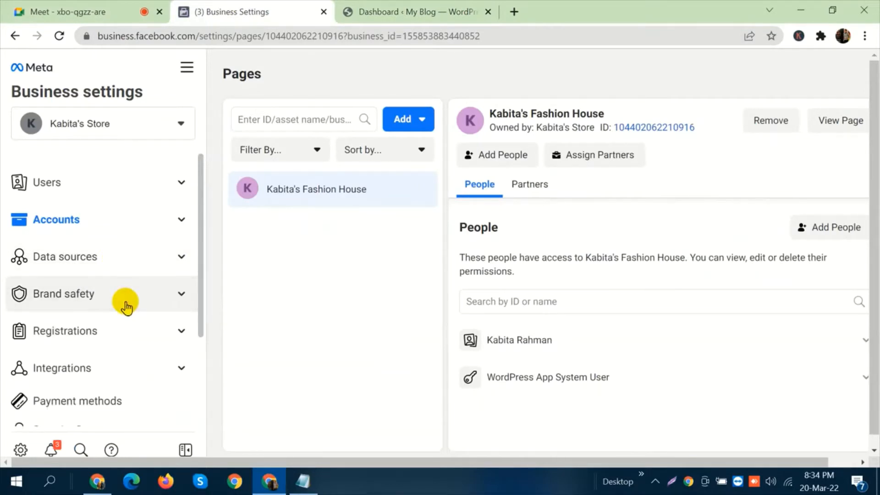
{"action": "left_click", "coordinate": [71, 11]}
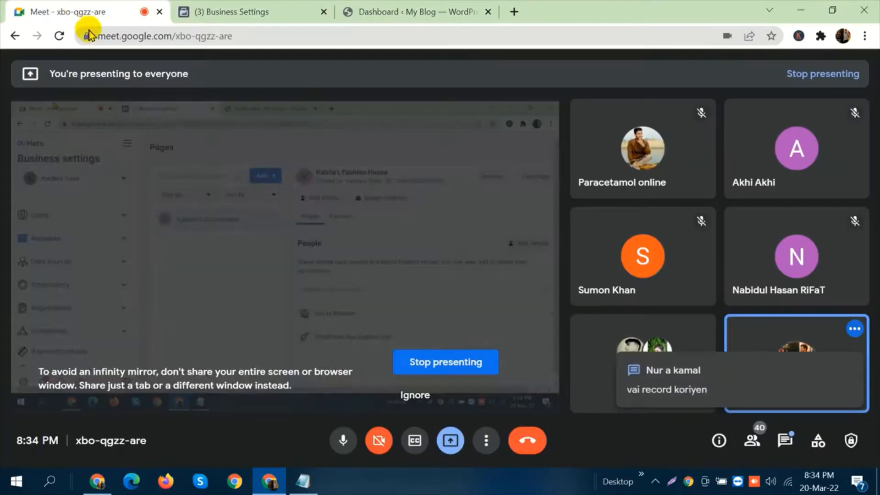
{"action": "left_click", "coordinate": [255, 11]}
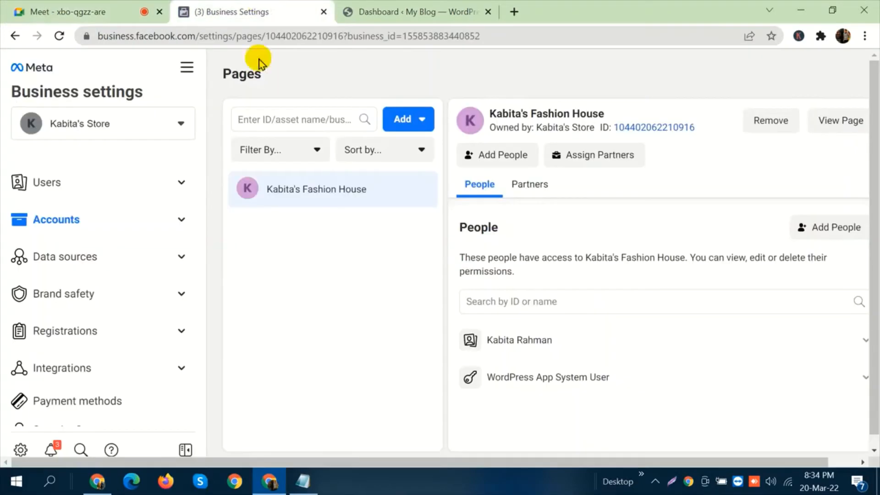
{"action": "left_click", "coordinate": [124, 268]}
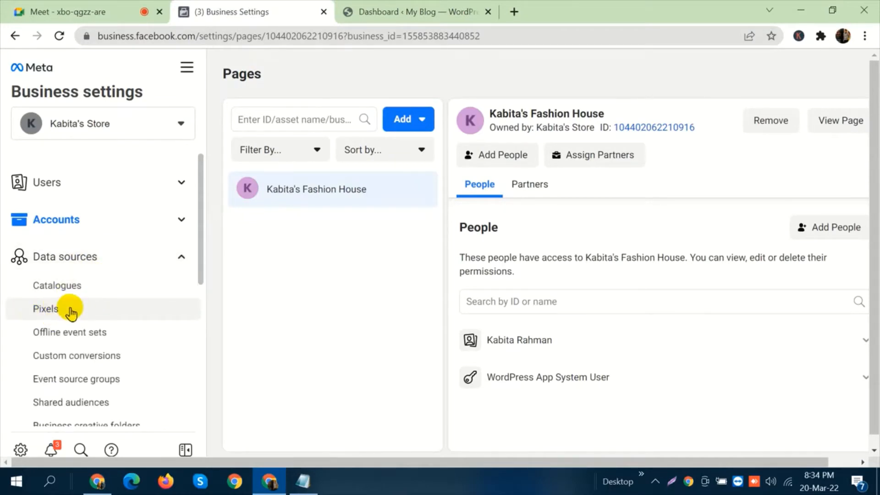
{"action": "left_click", "coordinate": [71, 312]}
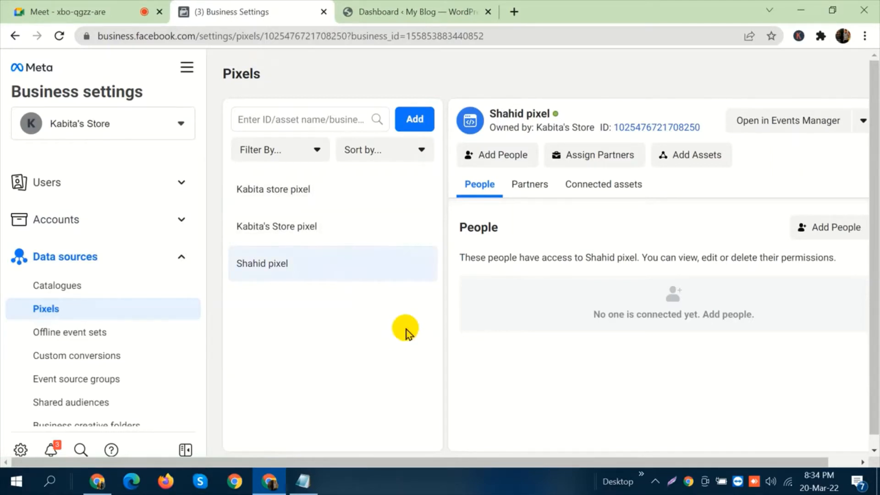
Admit the waiting participant to the Meet call and return to the Meta Business settings.
{"action": "left_click", "coordinate": [34, 9]}
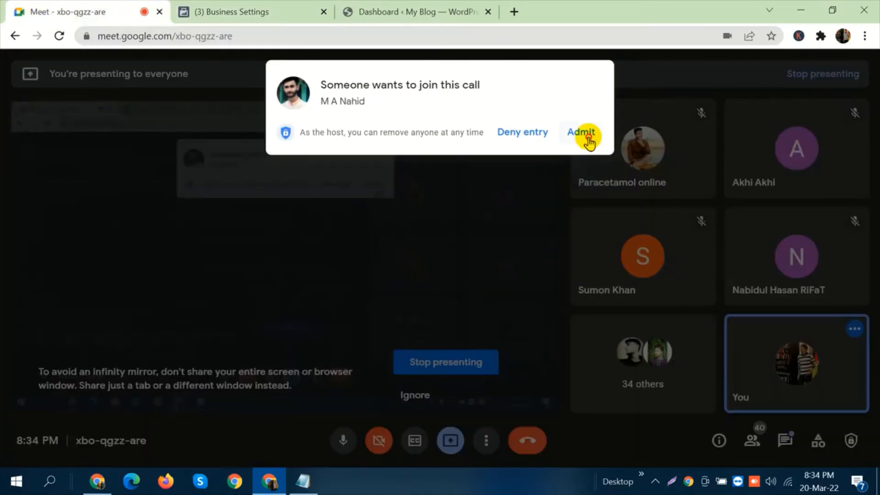
{"action": "left_click", "coordinate": [588, 138]}
{"action": "left_click", "coordinate": [256, 11]}
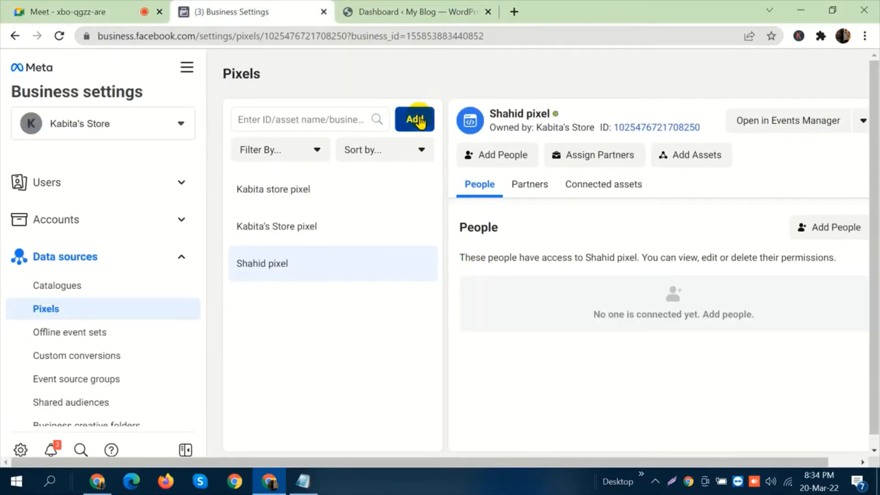
Start adding a new pixel in the Pixels section and name it "Batch 88".
{"action": "left_click", "coordinate": [417, 120]}
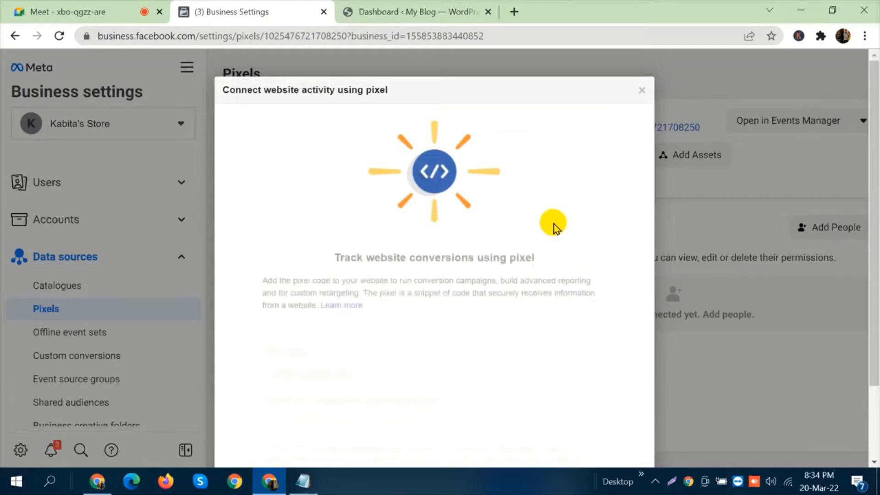
{"action": "scroll", "coordinate": [545, 210], "scroll_direction": "down", "scroll_amount": 2}
{"action": "left_click", "coordinate": [373, 257]}
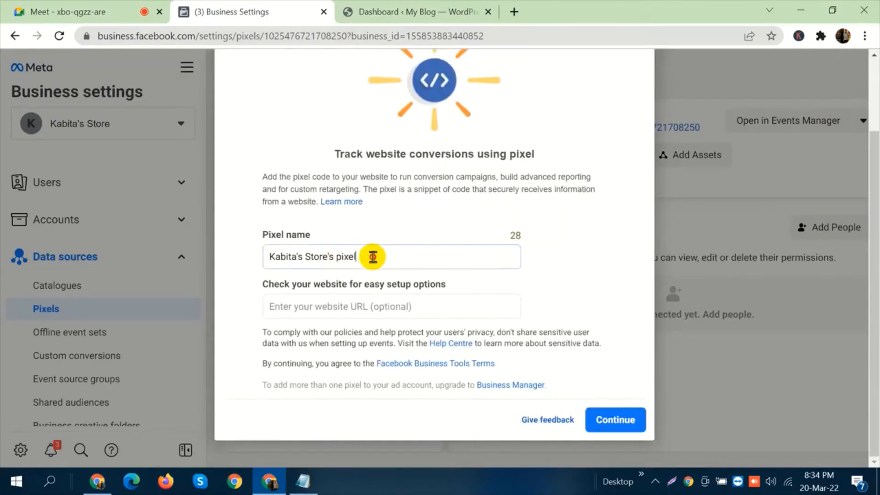
{"action": "triple_click", "coordinate": [372, 257]}
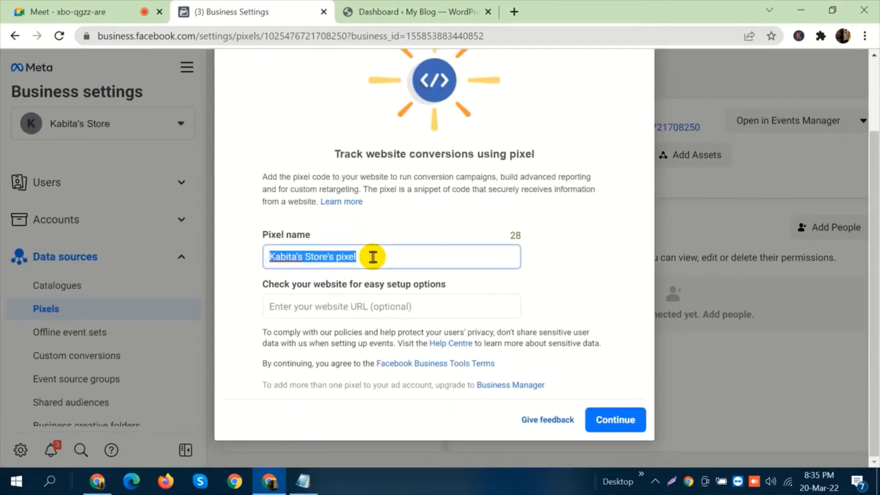
{"action": "type", "text": "Ba"}
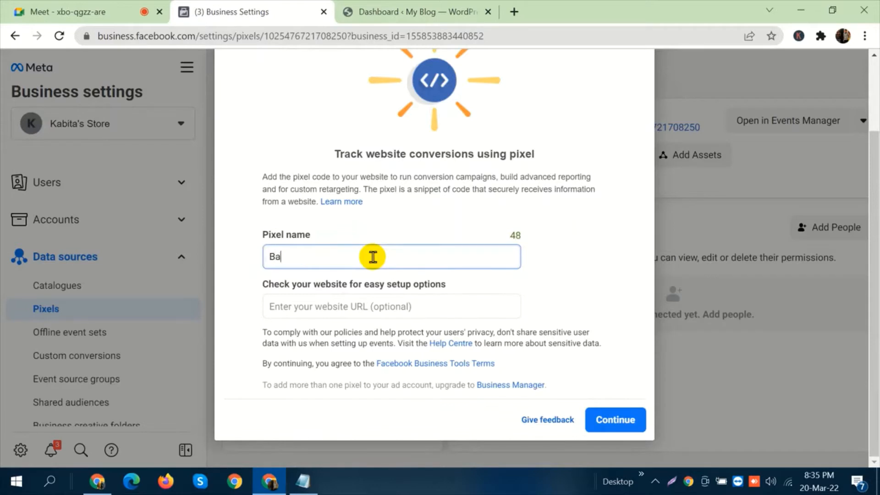
{"action": "type", "text": "tch 88"}
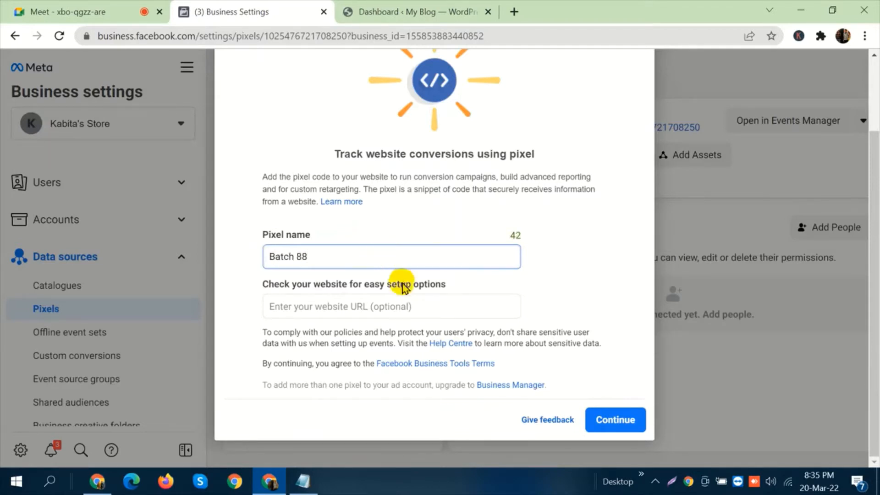
{"action": "left_click", "coordinate": [403, 12]}
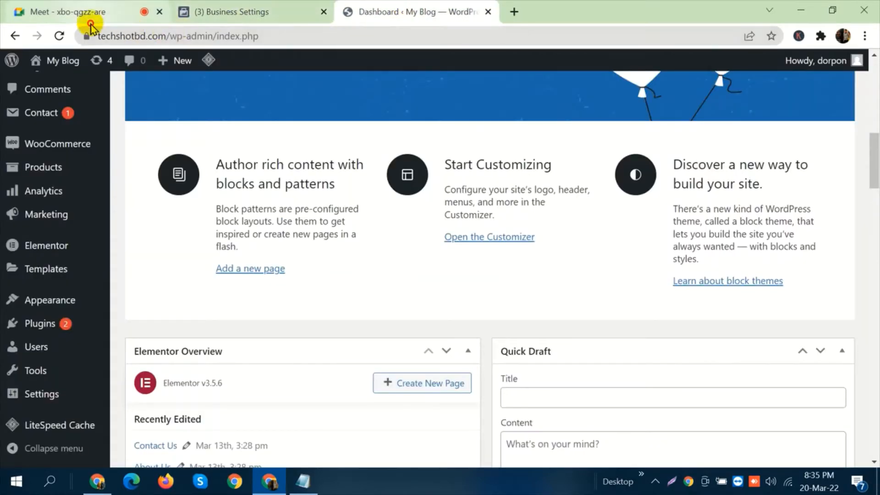
{"action": "left_click", "coordinate": [170, 35]}
{"action": "left_click", "coordinate": [168, 36]}
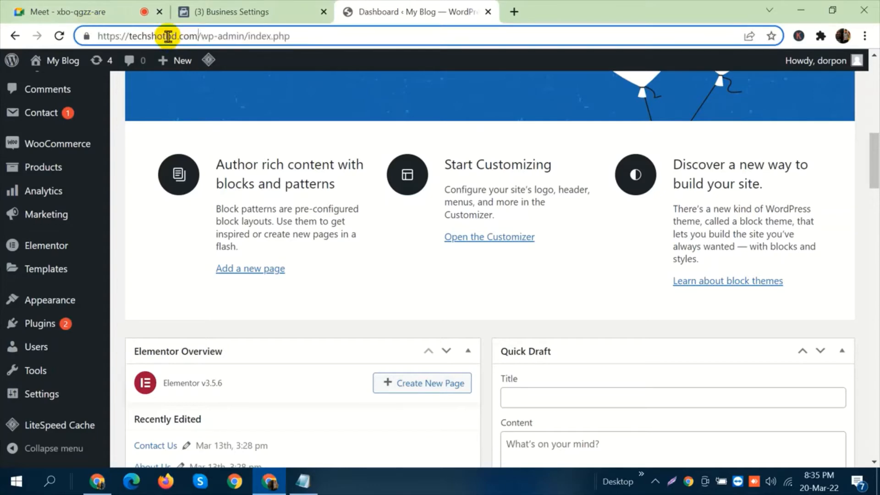
{"action": "left_click_drag", "start_coordinate": [201, 35], "coordinate": [88, 39]}
{"action": "key", "text": "ctrl+c"}
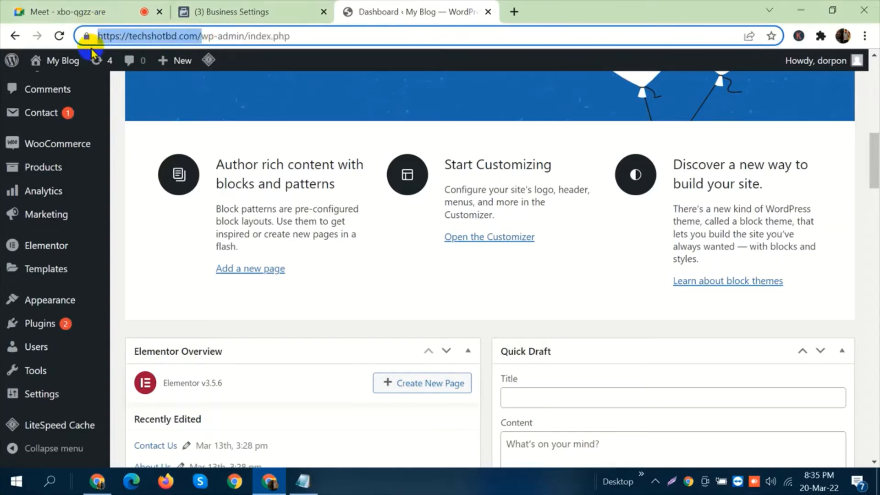
{"action": "left_click", "coordinate": [178, 9]}
{"action": "left_click", "coordinate": [369, 306]}
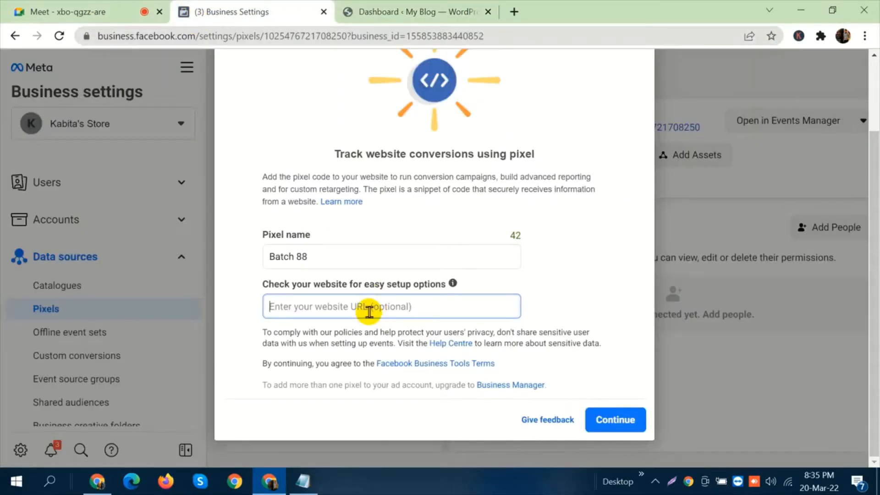
{"action": "key", "text": "ctrl+v"}
{"action": "left_click", "coordinate": [616, 419]}
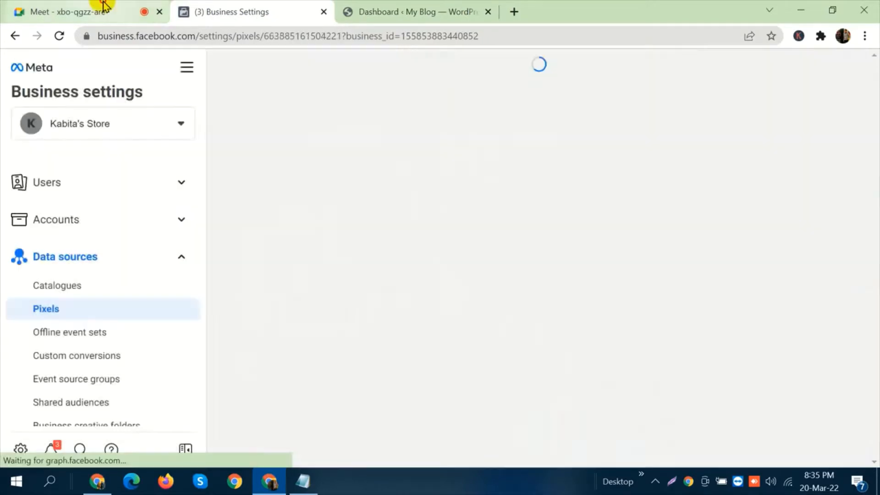
Let the next waiting participant into the Meet call and go back to Business settings.
{"action": "left_click", "coordinate": [98, 9]}
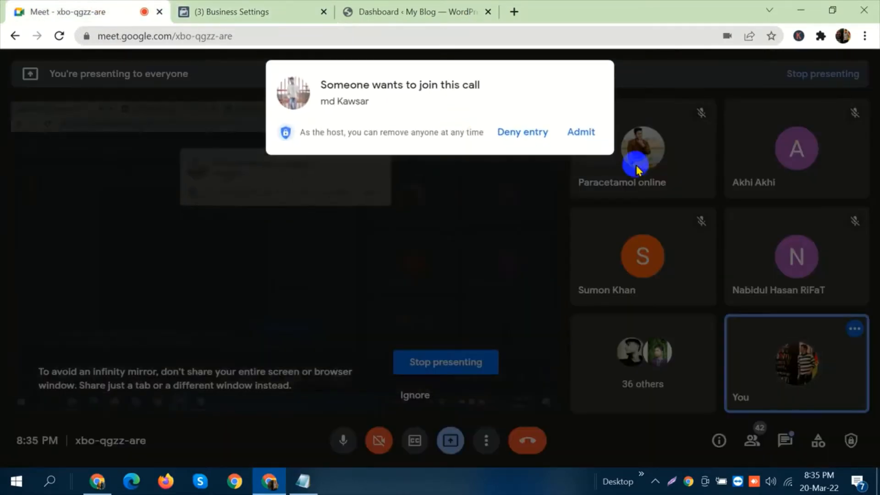
{"action": "left_click", "coordinate": [591, 133]}
{"action": "left_click", "coordinate": [281, 9]}
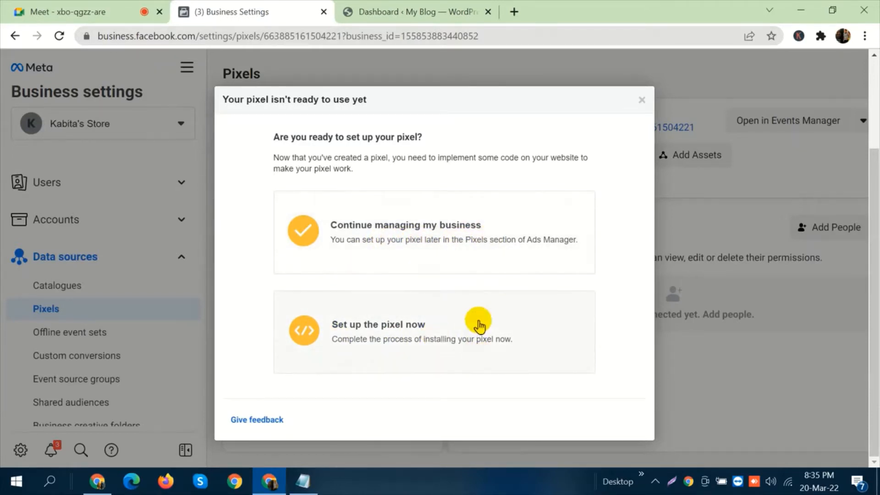
Choose to set up the pixel now, review the code installation methods, and select adding the code using a partner integration.
{"action": "left_click", "coordinate": [424, 332]}
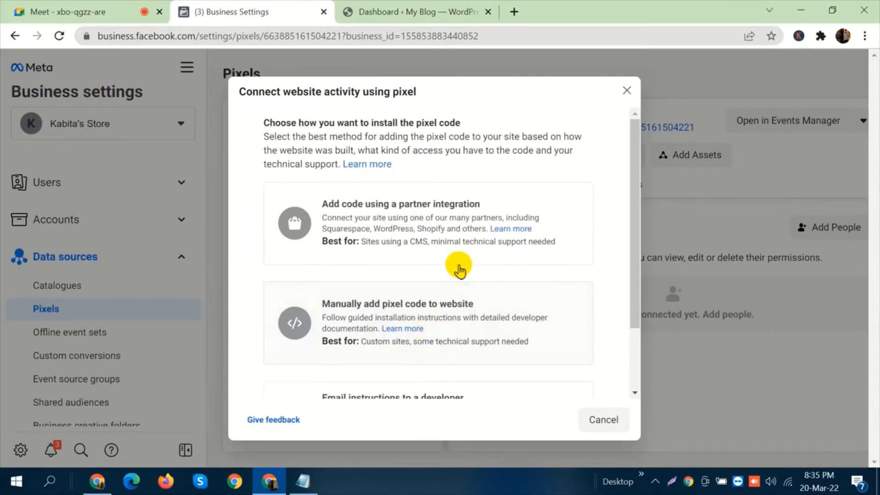
{"action": "scroll", "coordinate": [458, 265], "scroll_direction": "down", "scroll_amount": 2}
{"action": "scroll", "coordinate": [474, 274], "scroll_direction": "up", "scroll_amount": 2}
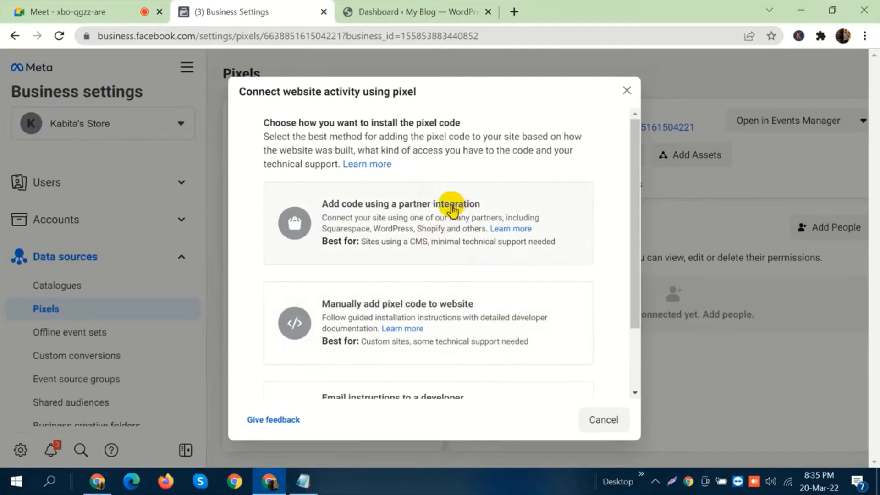
{"action": "scroll", "coordinate": [450, 204], "scroll_direction": "down", "scroll_amount": 2}
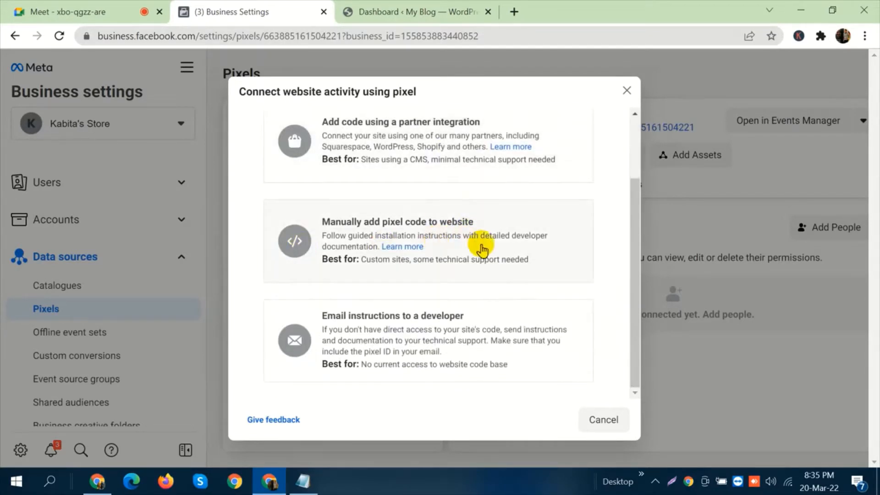
{"action": "scroll", "coordinate": [468, 241], "scroll_direction": "up", "scroll_amount": 2}
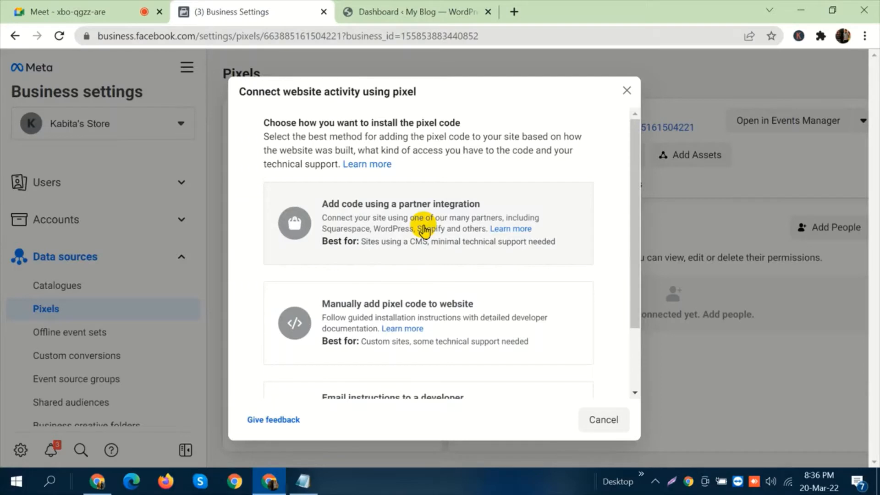
{"action": "scroll", "coordinate": [440, 239], "scroll_direction": "down", "scroll_amount": 2}
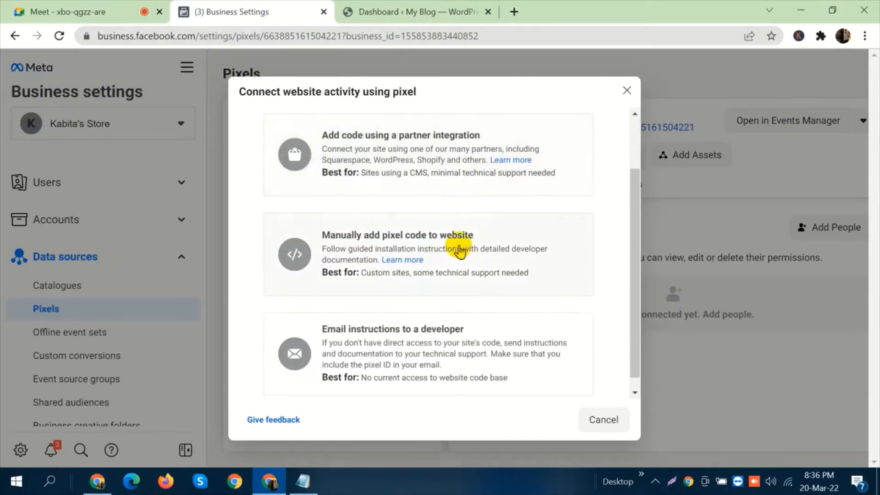
{"action": "scroll", "coordinate": [456, 249], "scroll_direction": "up", "scroll_amount": 2}
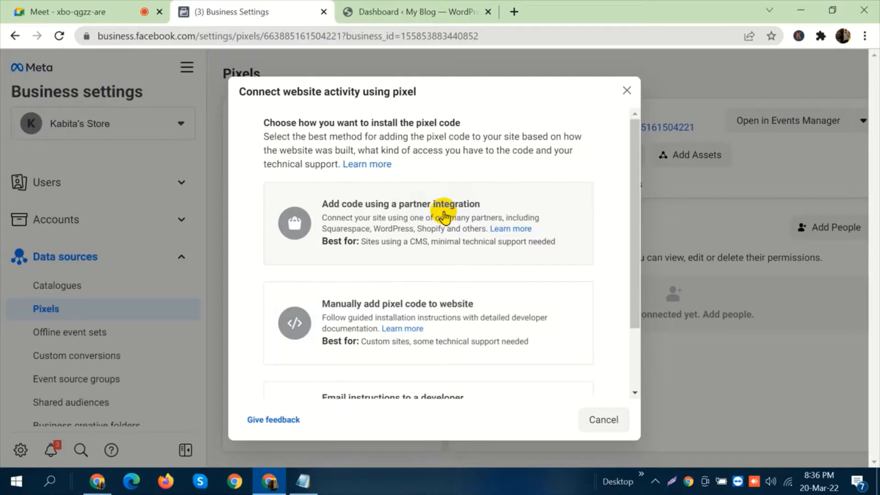
{"action": "left_click", "coordinate": [408, 215]}
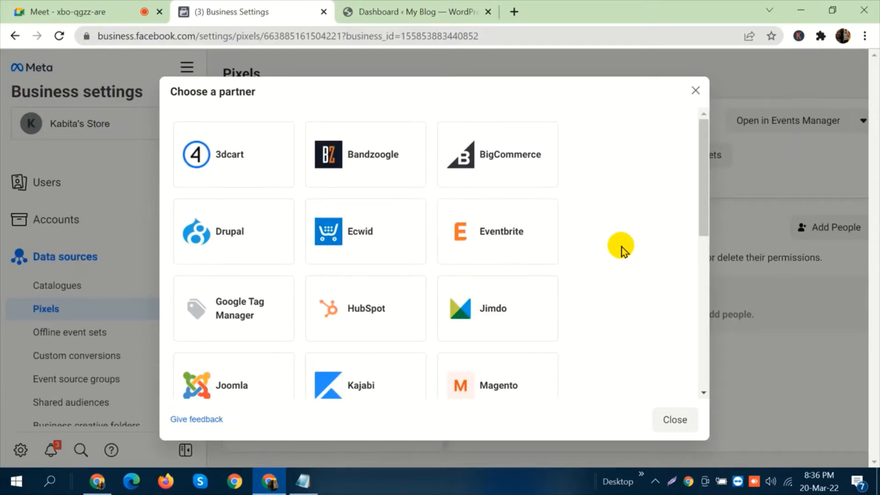
Admit another participant to the Meet call and return to the partner selection in Business settings.
{"action": "left_click", "coordinate": [59, 9]}
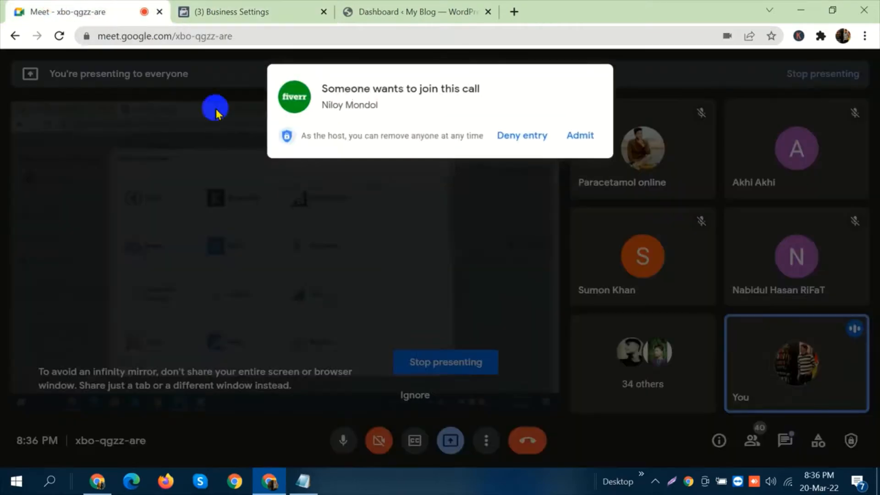
{"action": "left_click", "coordinate": [592, 135]}
{"action": "left_click", "coordinate": [253, 10]}
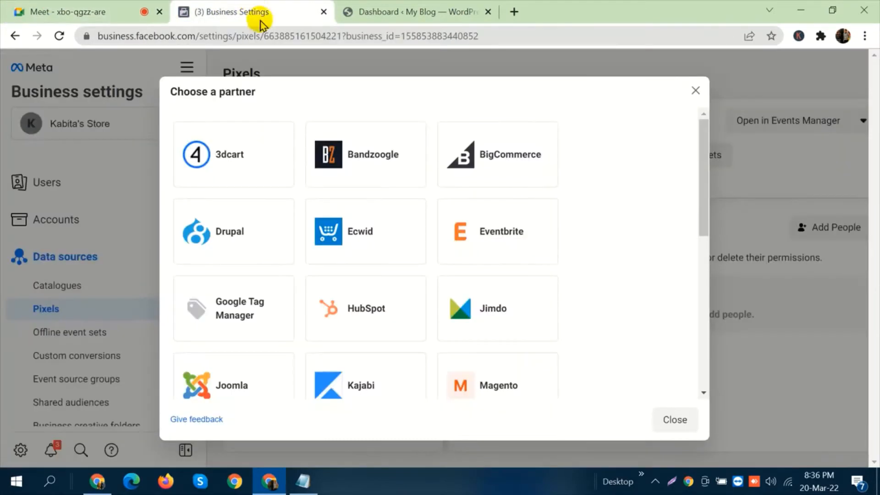
Choose WordPress as the integration partner and review the instructions for installing the pixel plugin.
{"action": "scroll", "coordinate": [592, 240], "scroll_direction": "down", "scroll_amount": 5}
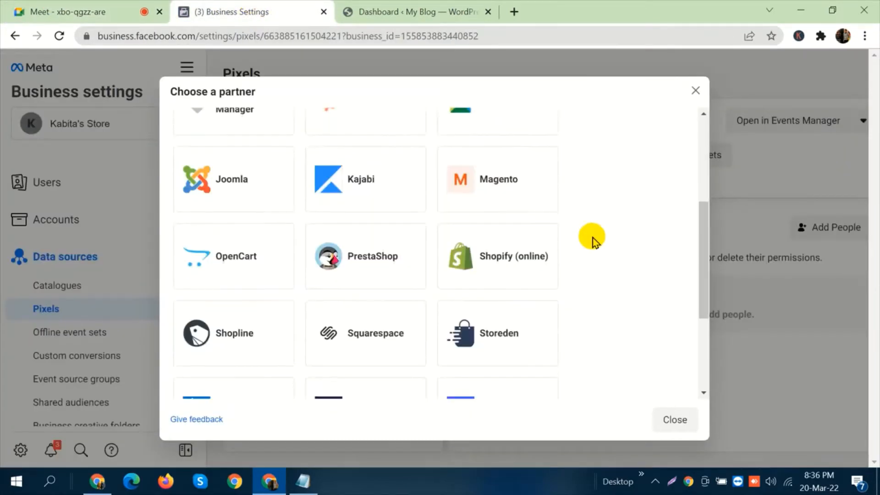
{"action": "scroll", "coordinate": [591, 240], "scroll_direction": "down", "scroll_amount": 4}
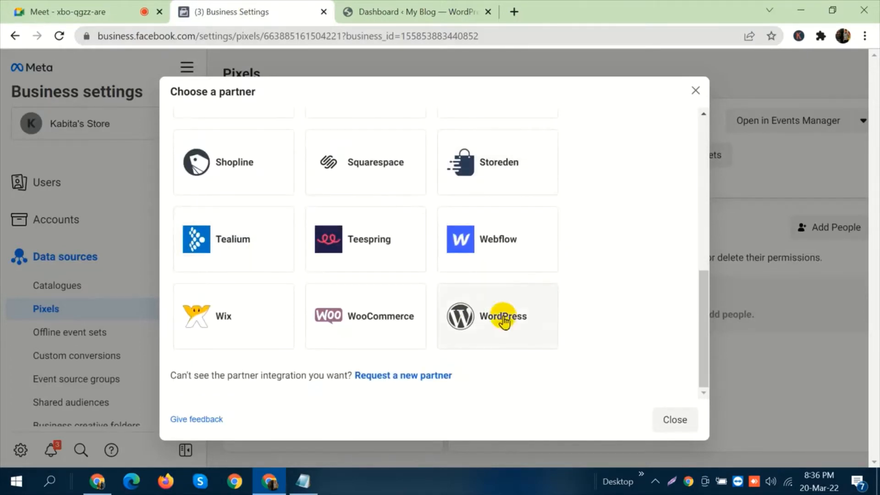
{"action": "left_click", "coordinate": [506, 331]}
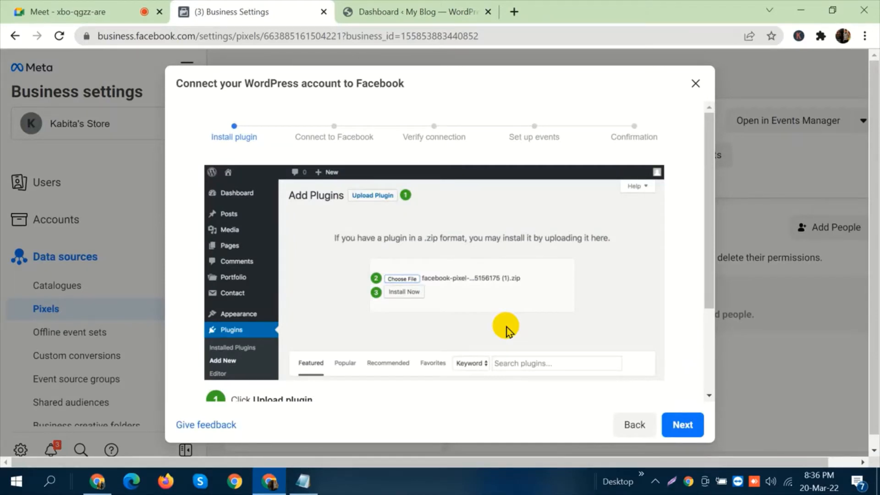
{"action": "scroll", "coordinate": [548, 301], "scroll_direction": "down", "scroll_amount": 3}
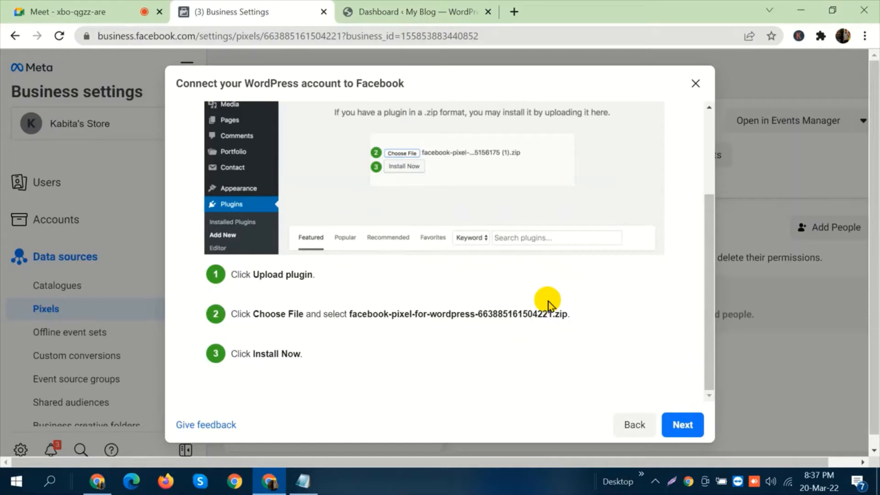
{"action": "scroll", "coordinate": [343, 247], "scroll_direction": "up", "scroll_amount": 3}
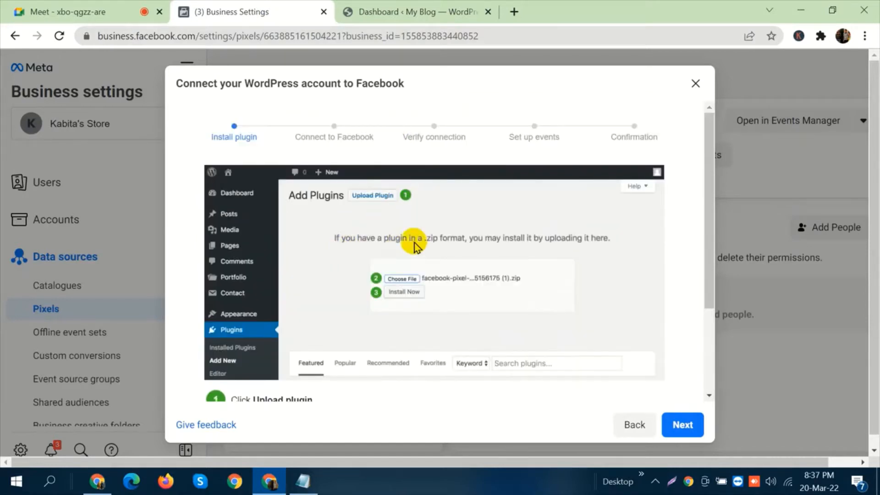
{"action": "scroll", "coordinate": [416, 246], "scroll_direction": "down", "scroll_amount": 3}
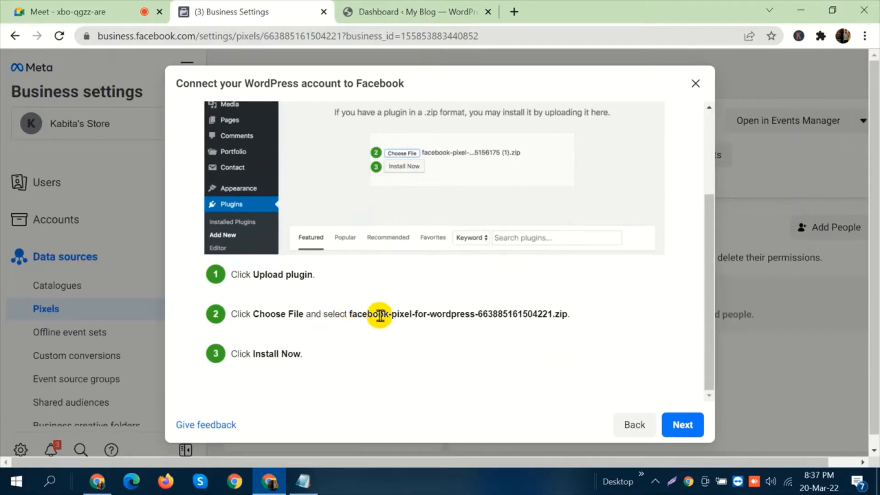
Switch to the WordPress dashboard of My Blog and open the page for adding new plugins.
{"action": "left_click", "coordinate": [392, 9]}
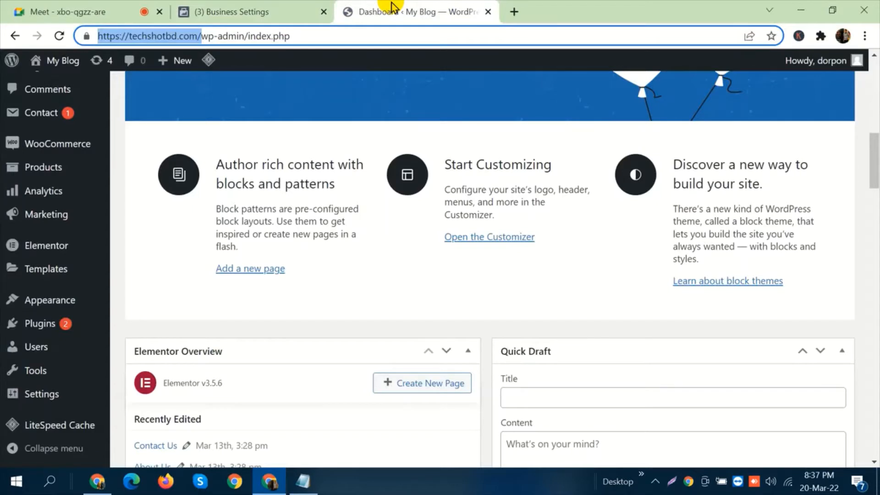
{"action": "left_click", "coordinate": [87, 172]}
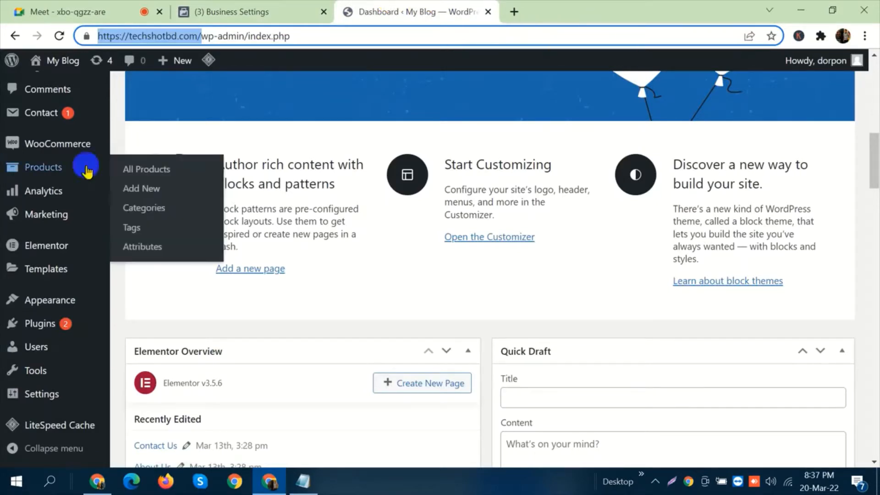
{"action": "mouse_move", "coordinate": [67, 323]}
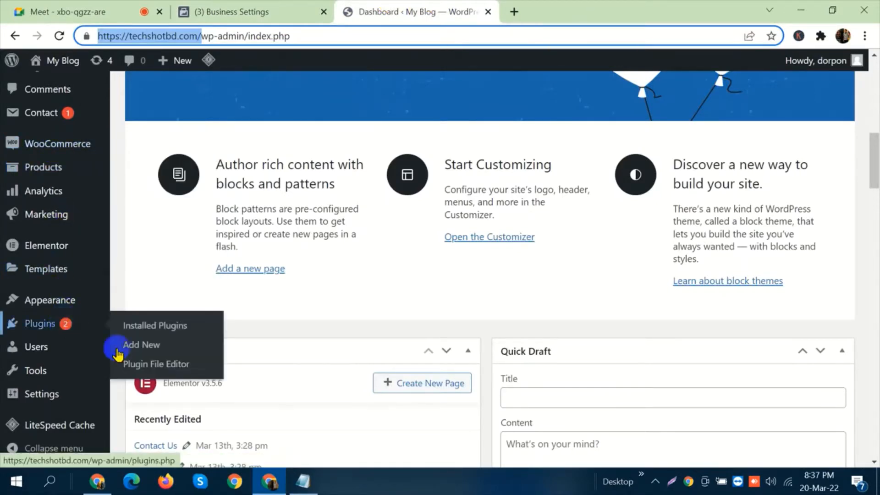
{"action": "left_click", "coordinate": [142, 343]}
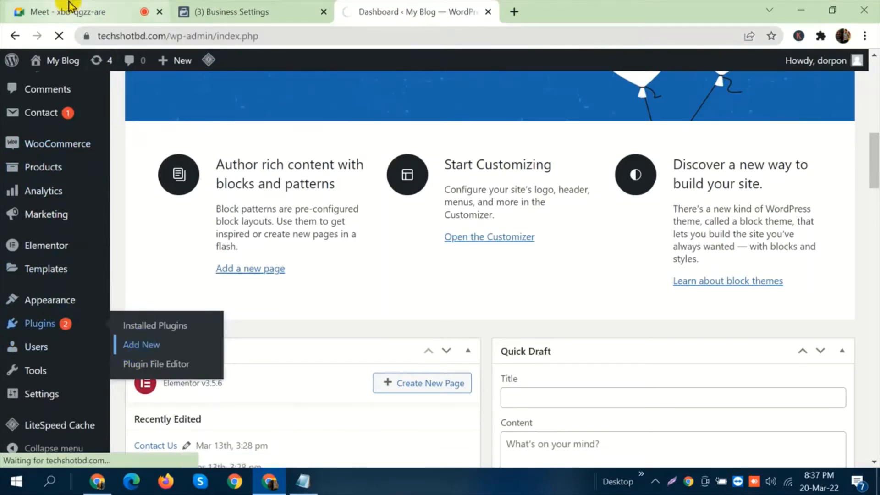
Admit the participant waiting to join the Meet call and return to the WordPress Add Plugins page.
{"action": "left_click", "coordinate": [69, 3]}
{"action": "left_click", "coordinate": [582, 134]}
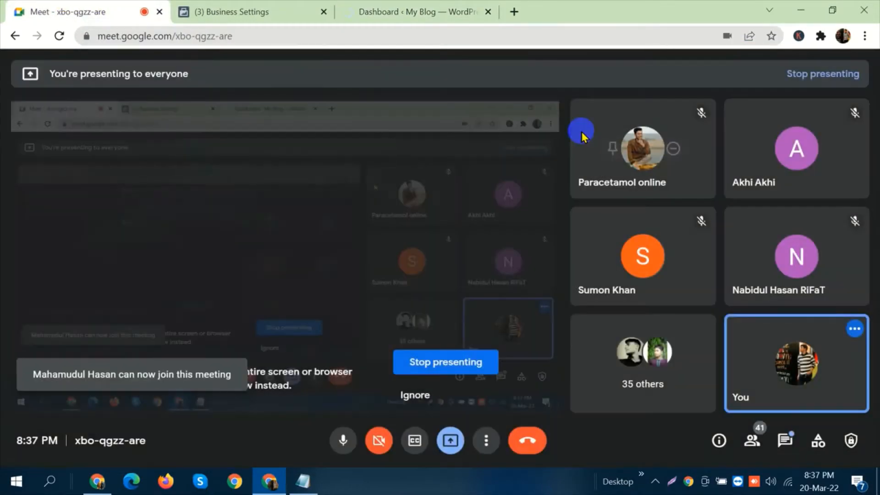
{"action": "left_click", "coordinate": [362, 6]}
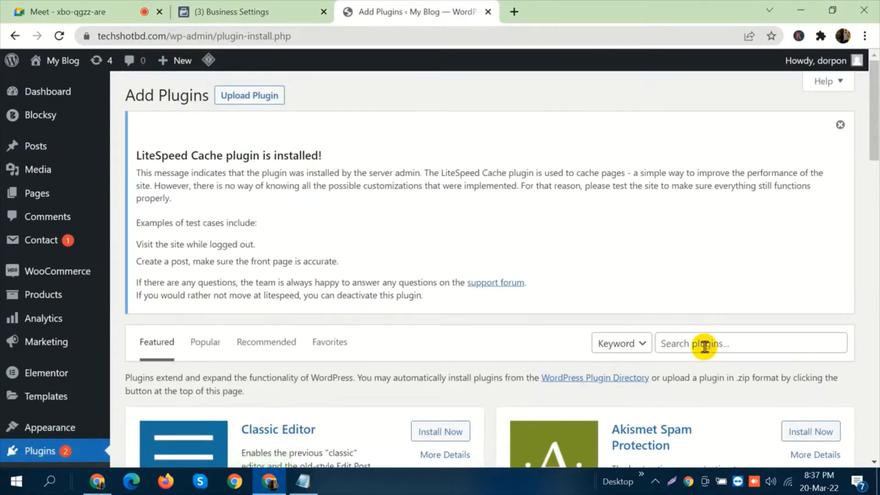
Begin a plugin search for "face" and admit the participant waiting to join the Meet call, returning to the Add Plugins page.
{"action": "left_click", "coordinate": [704, 347]}
{"action": "type", "text": "face"}
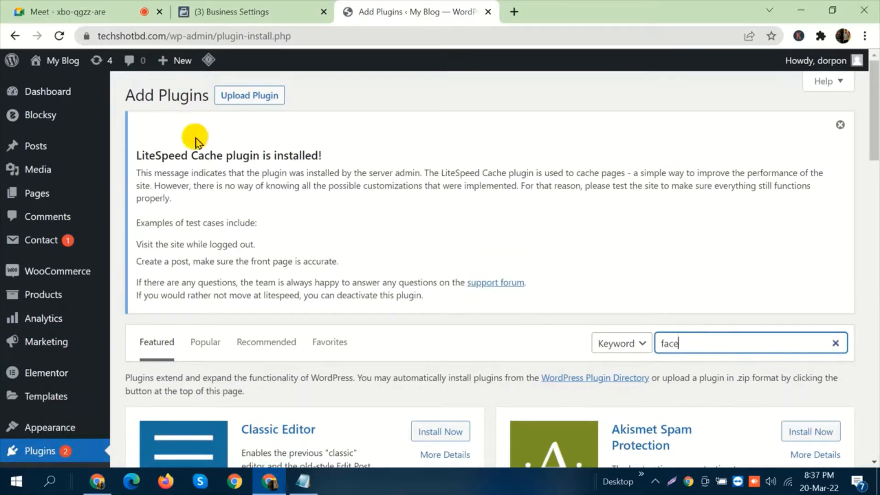
{"action": "left_click", "coordinate": [115, 9]}
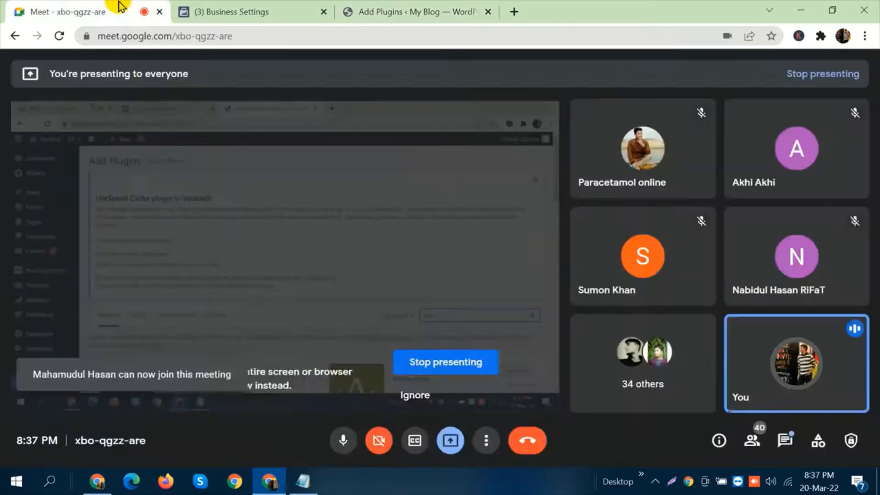
{"action": "left_click", "coordinate": [581, 133]}
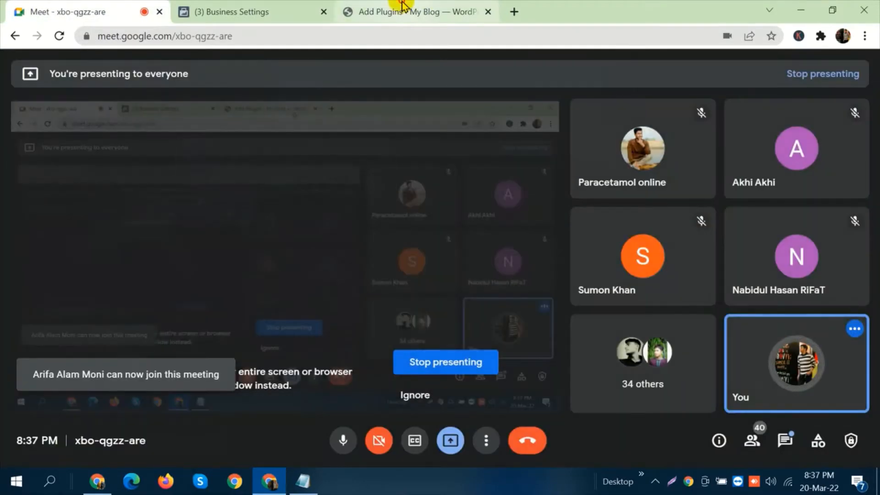
{"action": "left_click", "coordinate": [405, 11]}
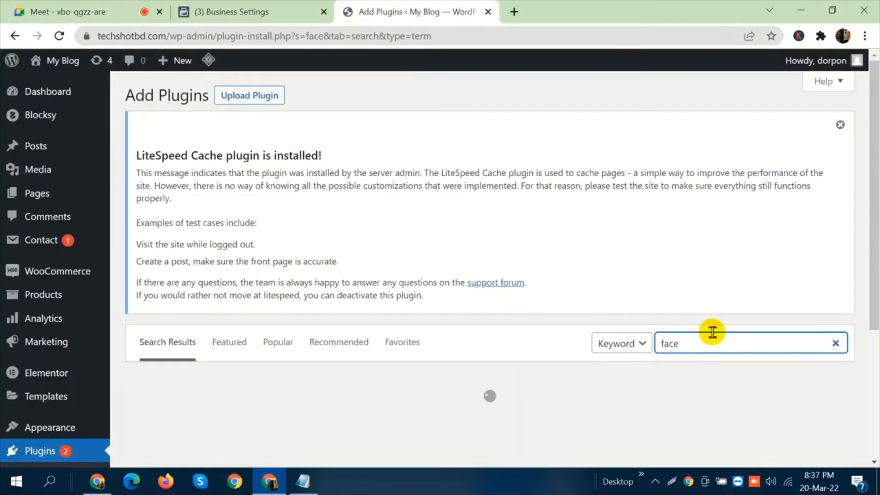
Complete the plugin search term as "facebook for wordpress".
{"action": "type", "text": "book "}
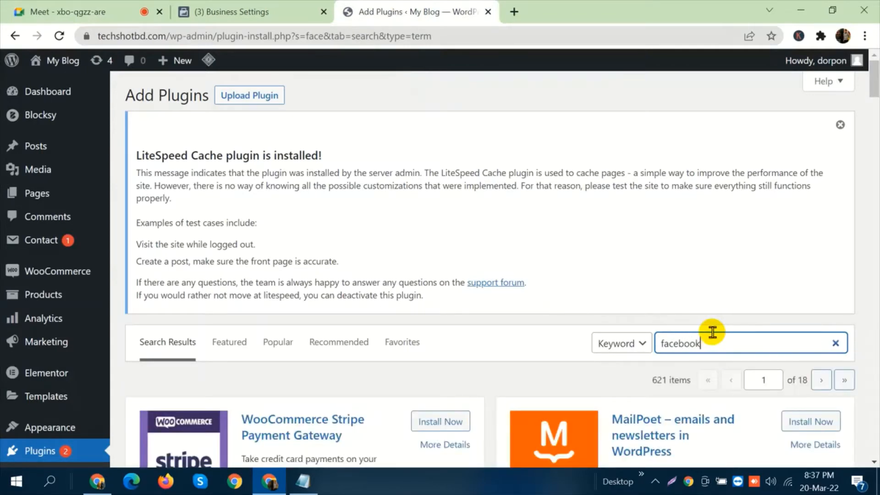
{"action": "type", "text": "for wordpress"}
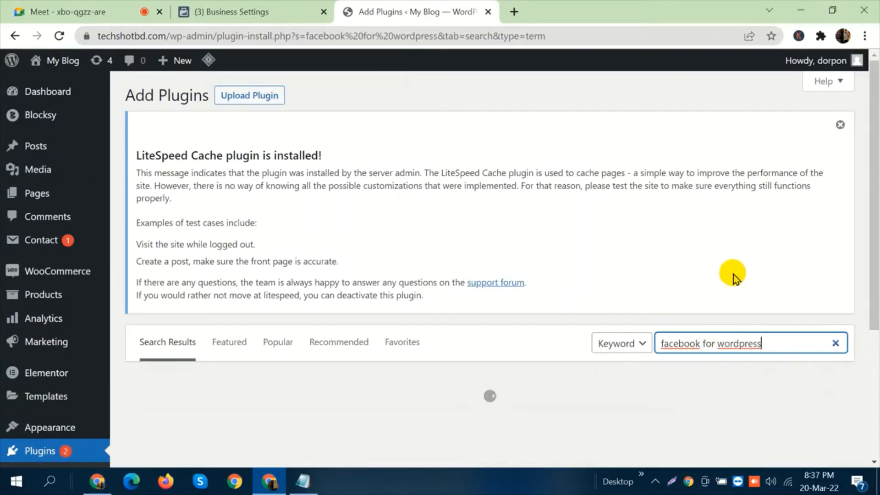
Open the details of the Facebook for WordPress plugin in the search results and start installing it.
{"action": "scroll", "coordinate": [734, 278], "scroll_direction": "down", "scroll_amount": 1}
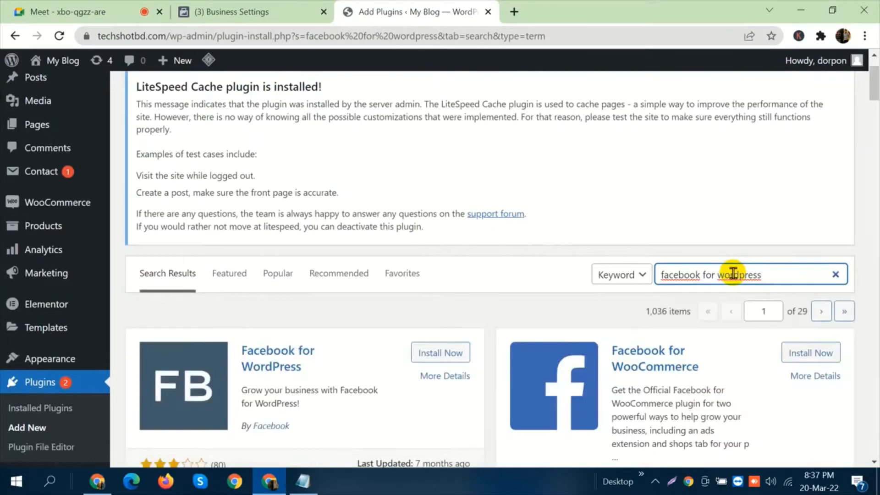
{"action": "scroll", "coordinate": [733, 274], "scroll_direction": "down", "scroll_amount": 4}
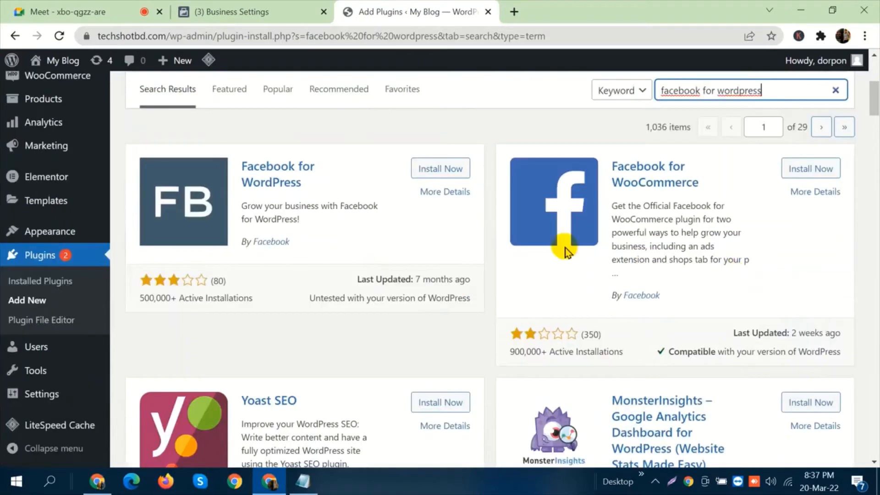
{"action": "scroll", "coordinate": [437, 173], "scroll_direction": "down", "scroll_amount": 1}
{"action": "left_click", "coordinate": [429, 170]}
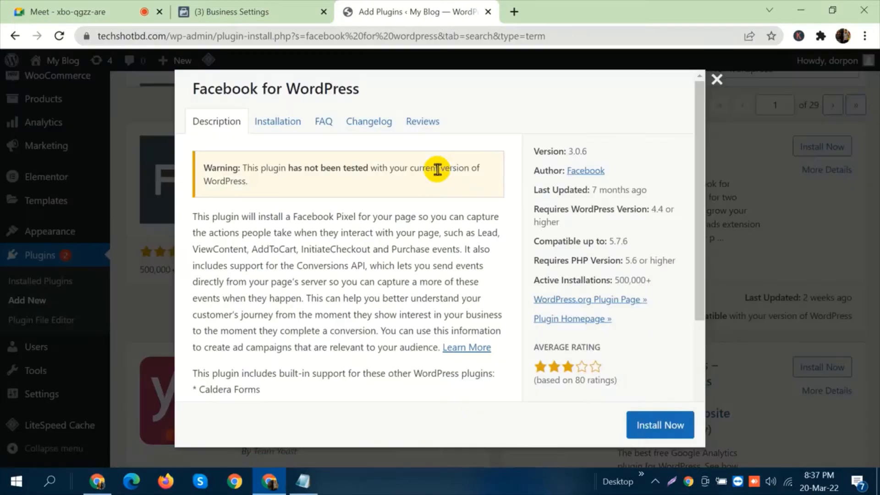
{"action": "left_click", "coordinate": [660, 429]}
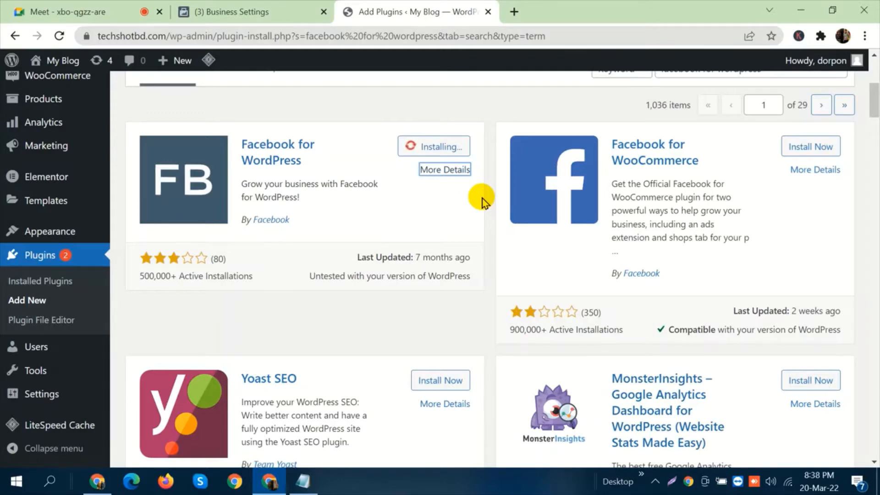
Switch to Business settings, advance the WordPress connection guide to Connect to Facebook and read its instructions.
{"action": "left_click", "coordinate": [232, 12]}
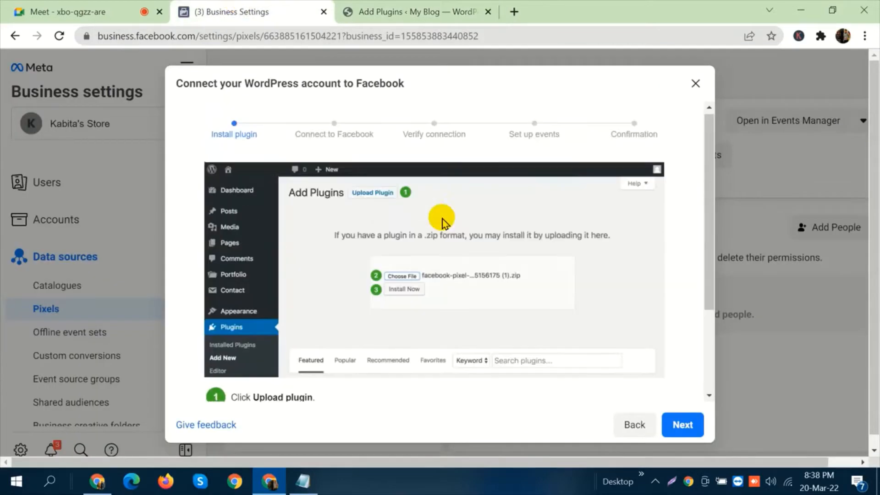
{"action": "scroll", "coordinate": [374, 198], "scroll_direction": "down", "scroll_amount": 3}
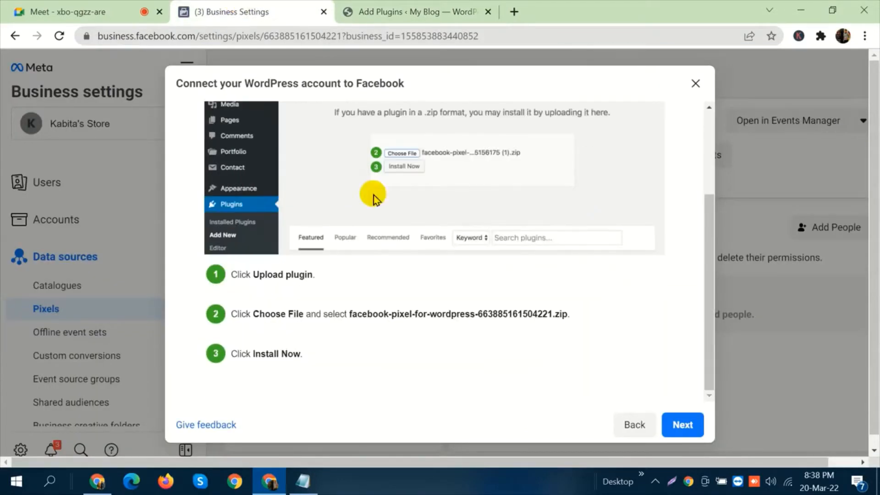
{"action": "left_click", "coordinate": [681, 422]}
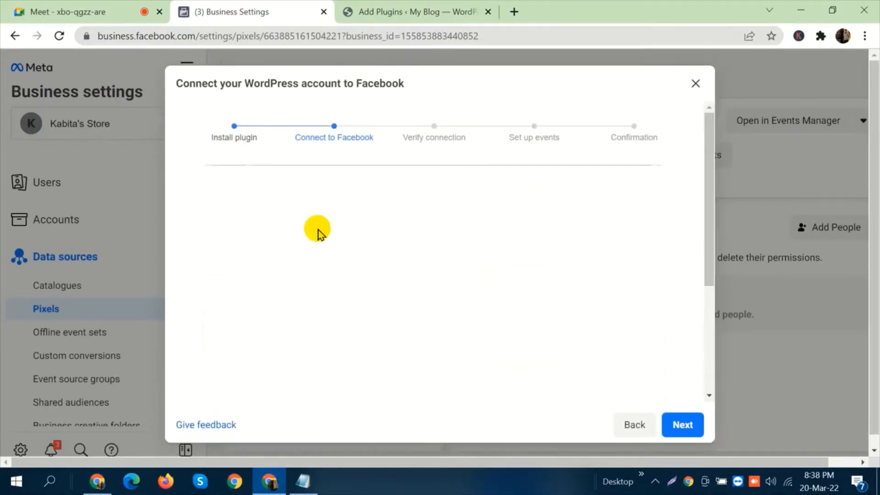
{"action": "scroll", "coordinate": [403, 182], "scroll_direction": "down", "scroll_amount": 4}
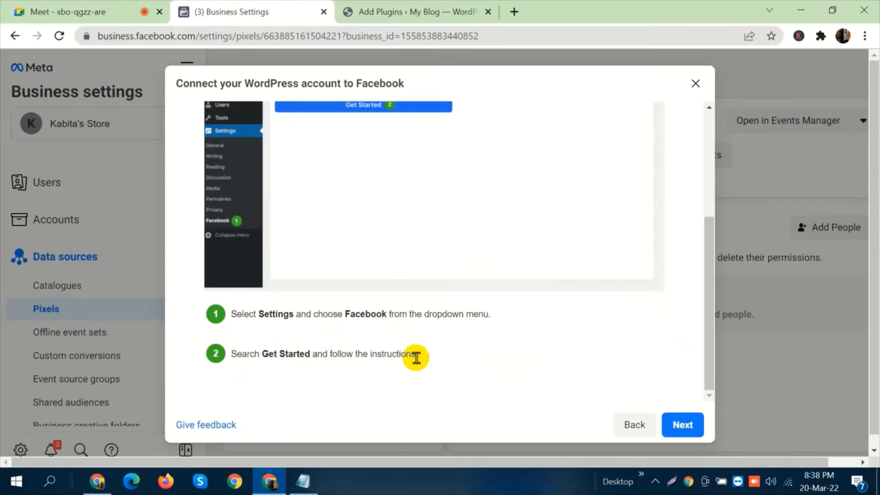
{"action": "left_click_drag", "start_coordinate": [415, 358], "coordinate": [356, 358]}
{"action": "left_click", "coordinate": [400, 358]}
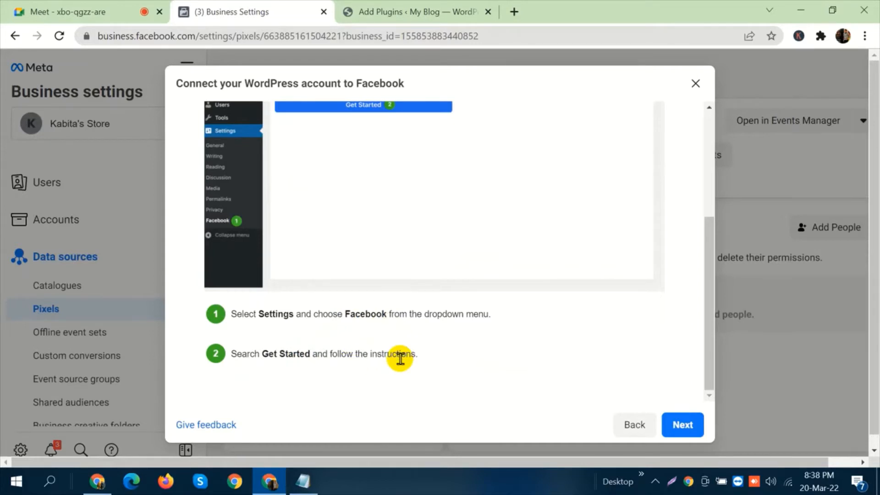
Check the plugin installation in WordPress and admit the participant waiting in the Meet call, returning to the Add Plugins page.
{"action": "left_click", "coordinate": [447, 6]}
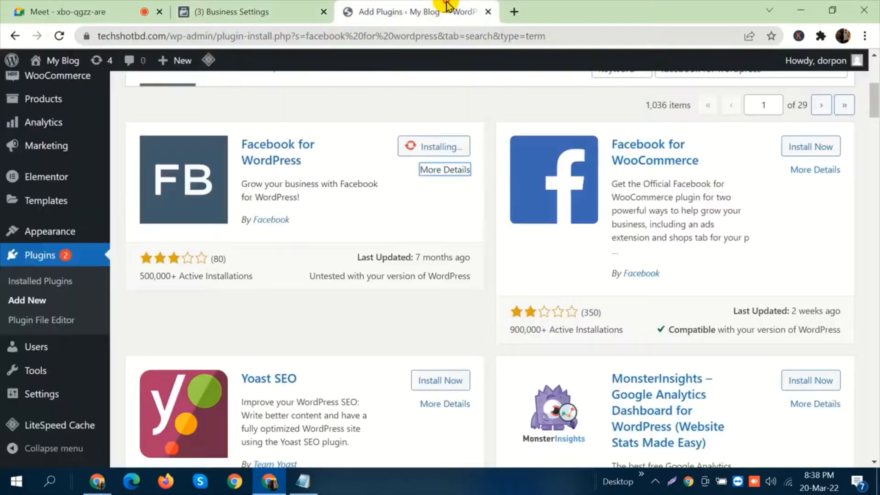
{"action": "scroll", "coordinate": [446, 213], "scroll_direction": "up", "scroll_amount": 3}
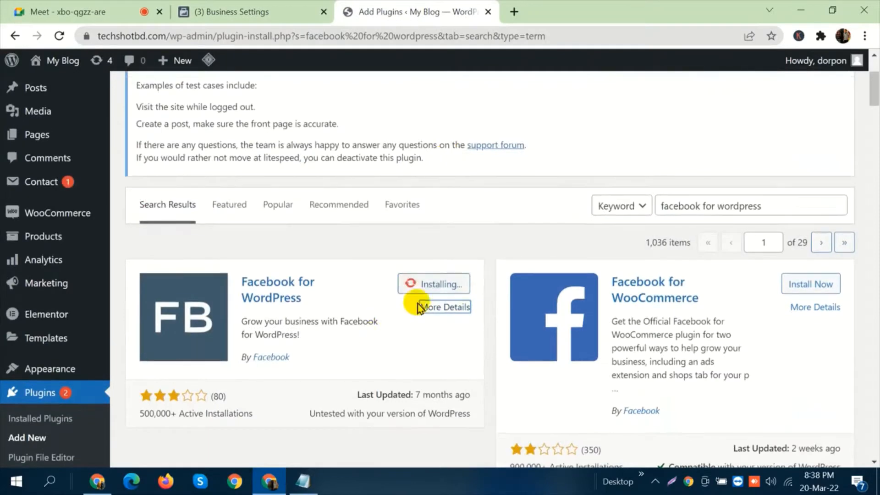
{"action": "left_click", "coordinate": [87, 10]}
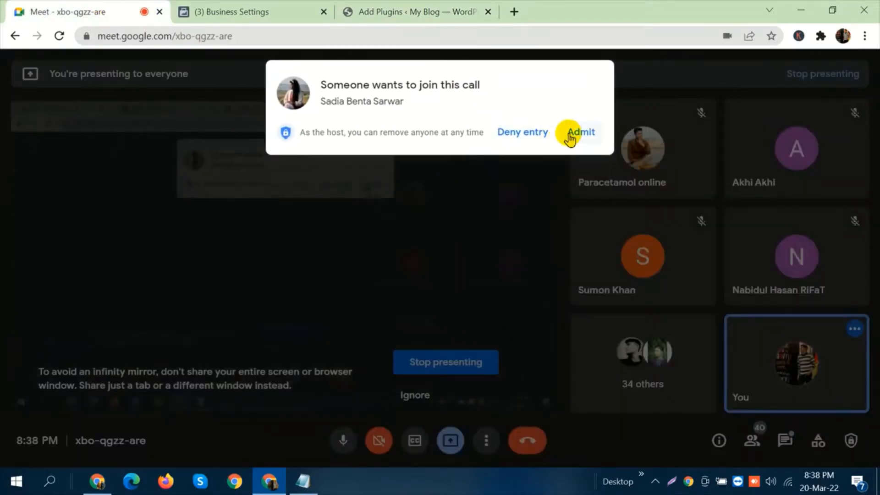
{"action": "left_click", "coordinate": [575, 135]}
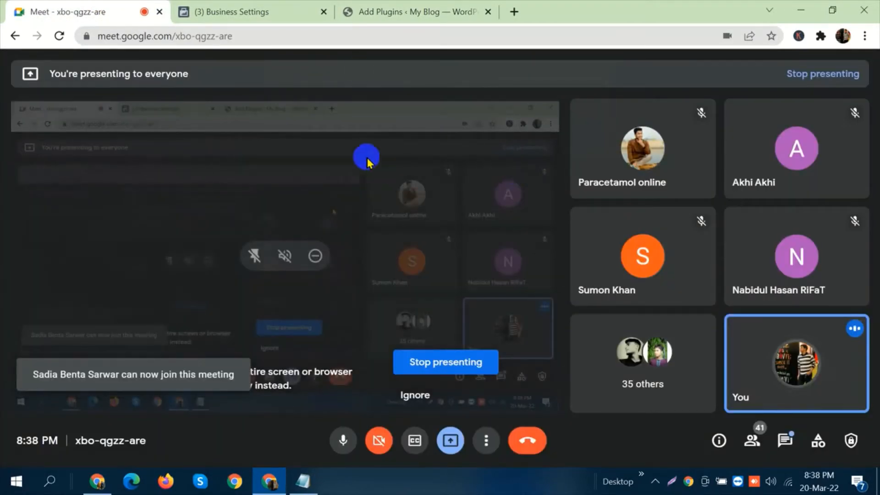
{"action": "left_click", "coordinate": [364, 11]}
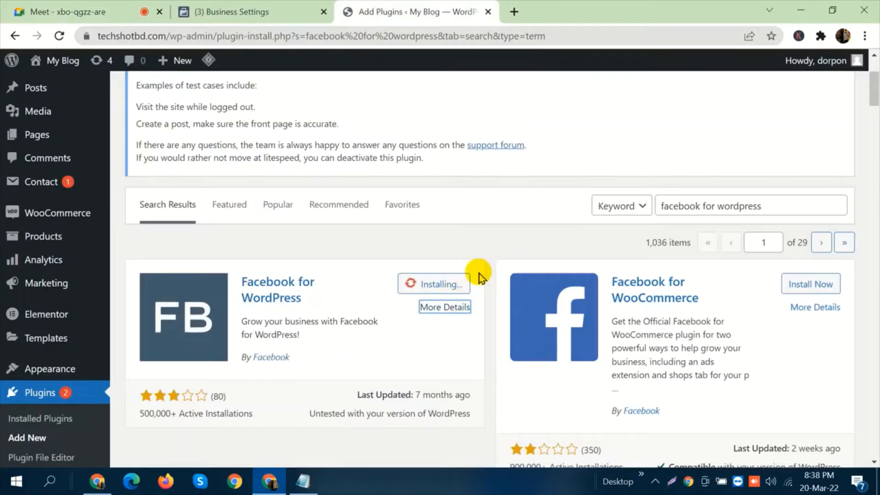
Check back on the Meet call while the installation runs, and activate the Facebook for WordPress plugin once it is installed.
{"action": "scroll", "coordinate": [463, 307], "scroll_direction": "up", "scroll_amount": 2}
{"action": "scroll", "coordinate": [532, 332], "scroll_direction": "down", "scroll_amount": 3}
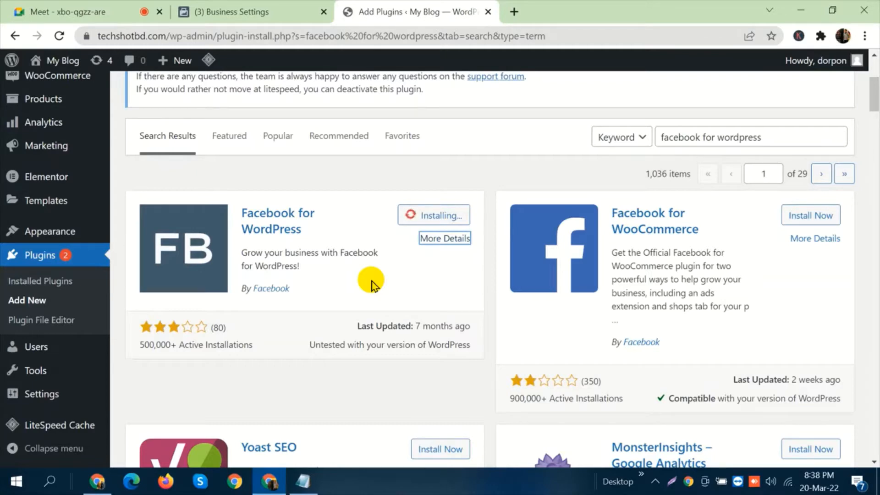
{"action": "left_click", "coordinate": [9, 11]}
{"action": "mouse_move", "coordinate": [290, 234]}
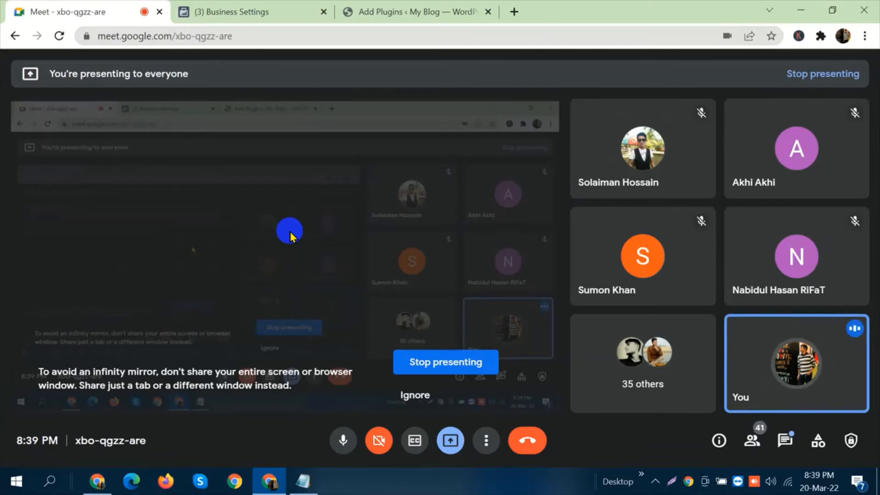
{"action": "left_click", "coordinate": [361, 11]}
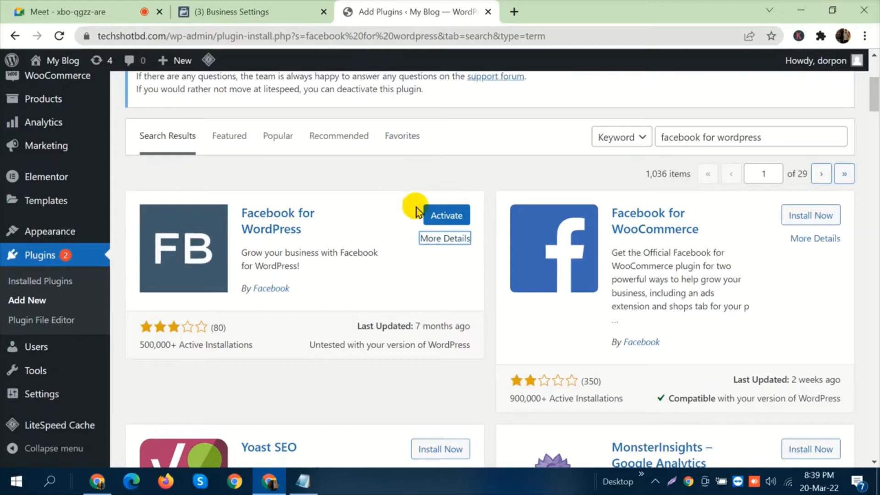
{"action": "left_click", "coordinate": [451, 219]}
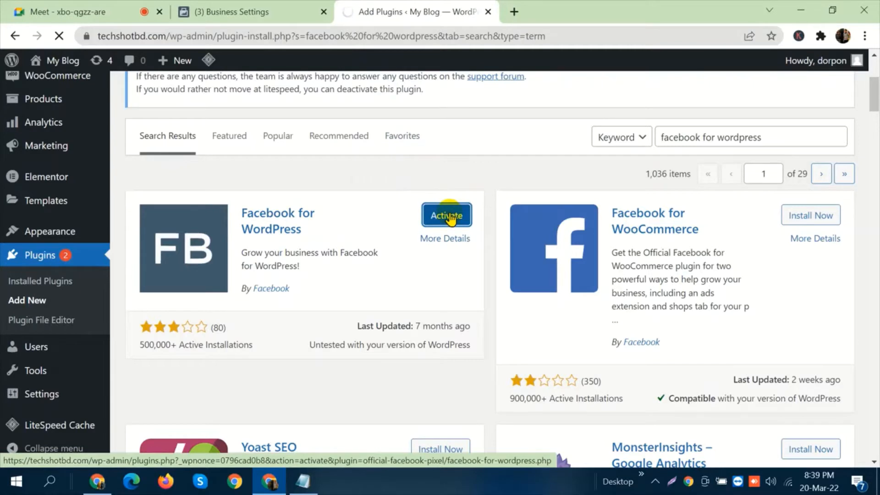
Recheck the connection instructions in Business settings and open the Facebook settings page in the WordPress dashboard.
{"action": "left_click", "coordinate": [202, 11]}
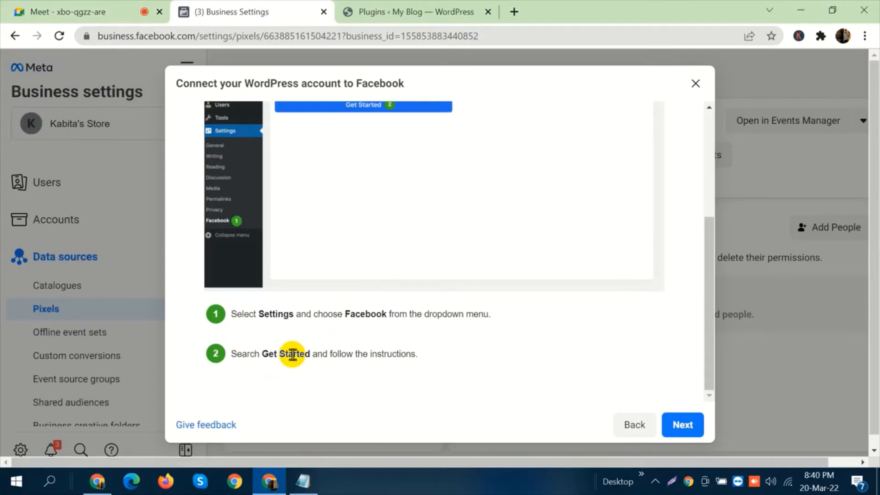
{"action": "left_click", "coordinate": [356, 7]}
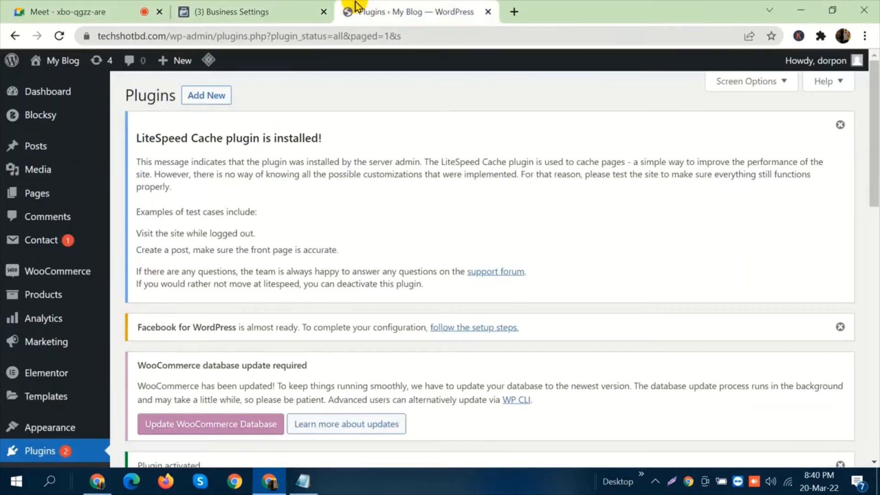
{"action": "scroll", "coordinate": [55, 229], "scroll_direction": "down", "scroll_amount": 3}
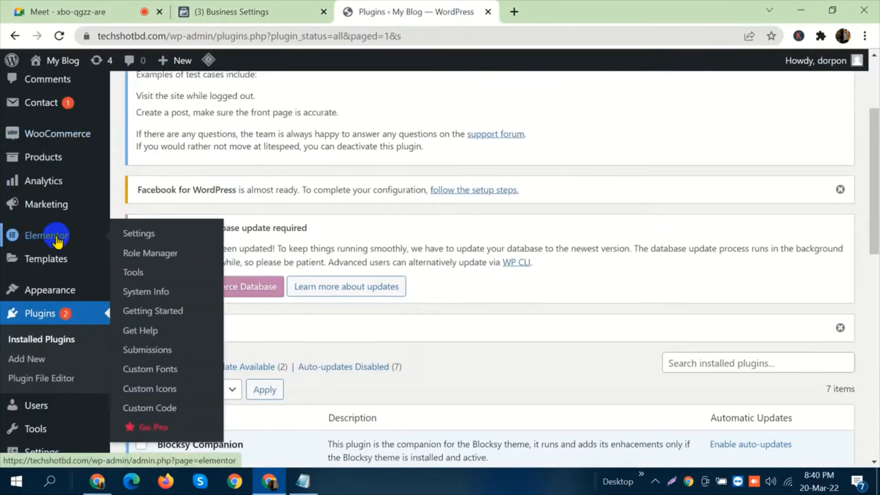
{"action": "scroll", "coordinate": [46, 320], "scroll_direction": "down", "scroll_amount": 5}
{"action": "mouse_move", "coordinate": [37, 405]}
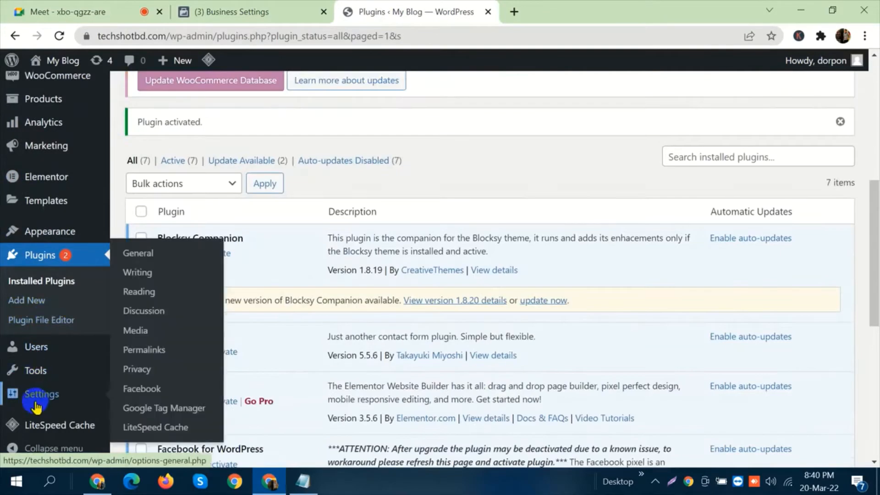
{"action": "left_click", "coordinate": [142, 389]}
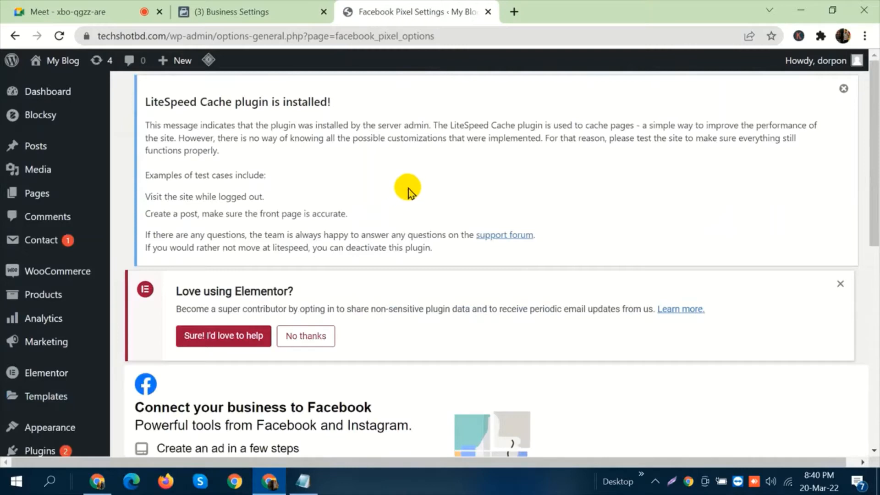
Compare the WordPress Facebook page with the Business settings guide and start connecting the business to Facebook with Get Started.
{"action": "scroll", "coordinate": [405, 192], "scroll_direction": "down", "scroll_amount": 3}
{"action": "scroll", "coordinate": [404, 183], "scroll_direction": "down", "scroll_amount": 3}
{"action": "left_click", "coordinate": [251, 10]}
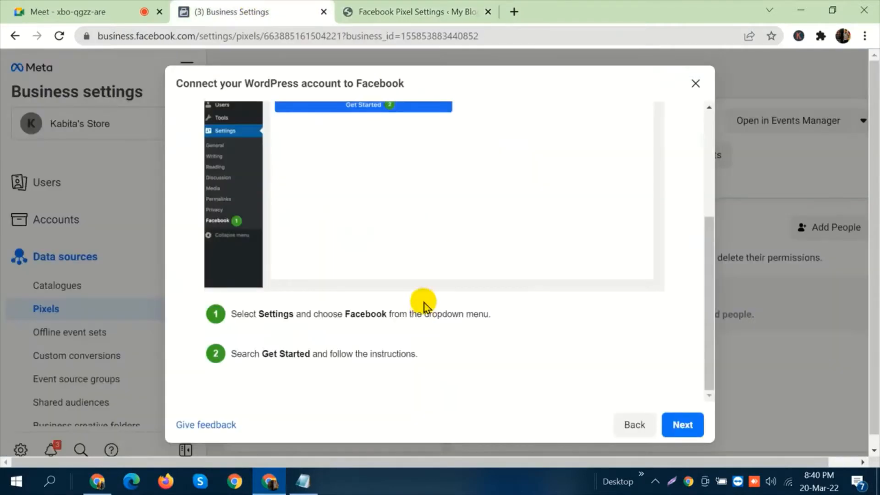
{"action": "scroll", "coordinate": [415, 250], "scroll_direction": "up", "scroll_amount": 5}
{"action": "left_click", "coordinate": [441, 7]}
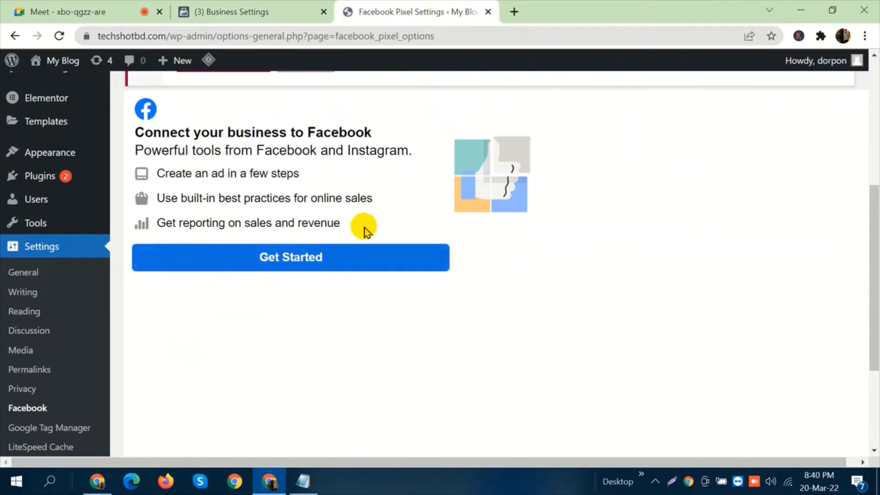
{"action": "left_click", "coordinate": [300, 267]}
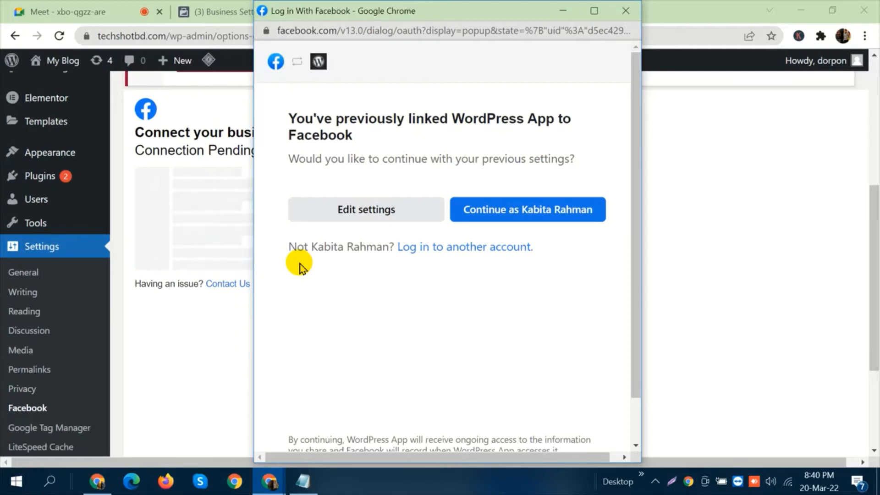
Continue with the previously linked Facebook account and proceed through the WordPress App permissions to the Confirm settings page.
{"action": "left_click", "coordinate": [528, 212]}
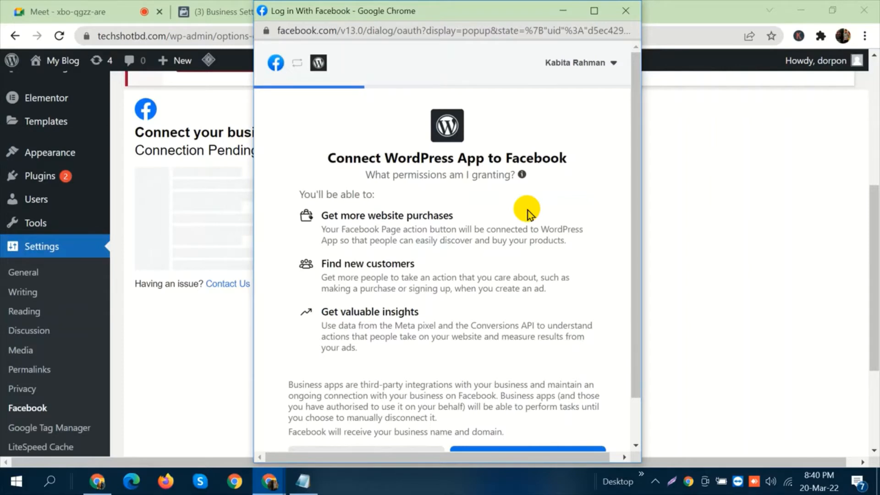
{"action": "scroll", "coordinate": [527, 210], "scroll_direction": "down", "scroll_amount": 1}
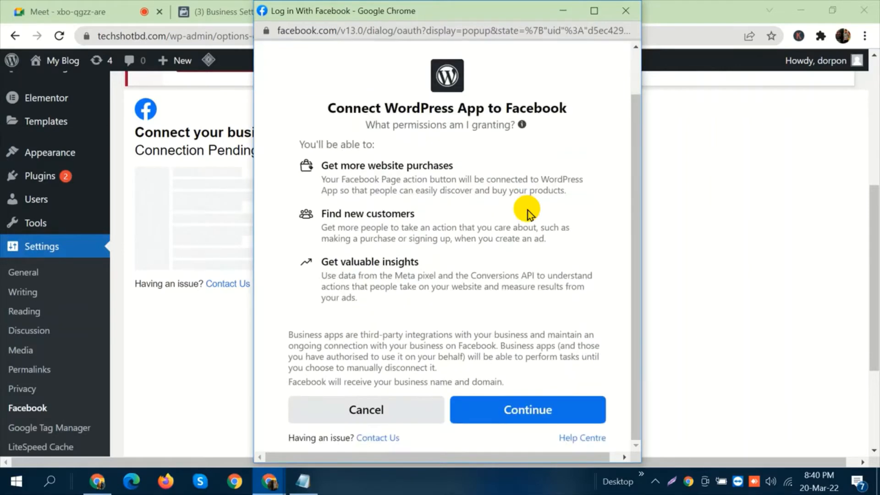
{"action": "left_click", "coordinate": [520, 422]}
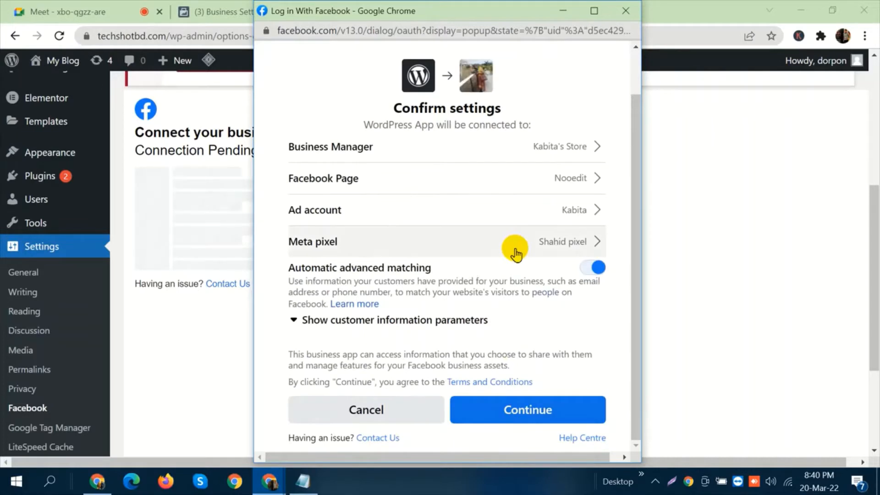
Keep Kabita's Store as the Business Manager and choose Kabita's Fashion House as the connected Facebook Page.
{"action": "left_click", "coordinate": [489, 155]}
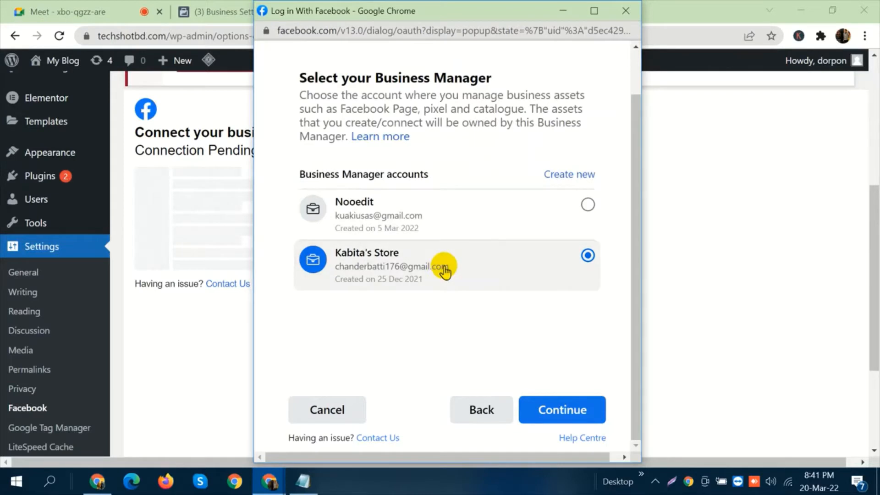
{"action": "left_click", "coordinate": [558, 415]}
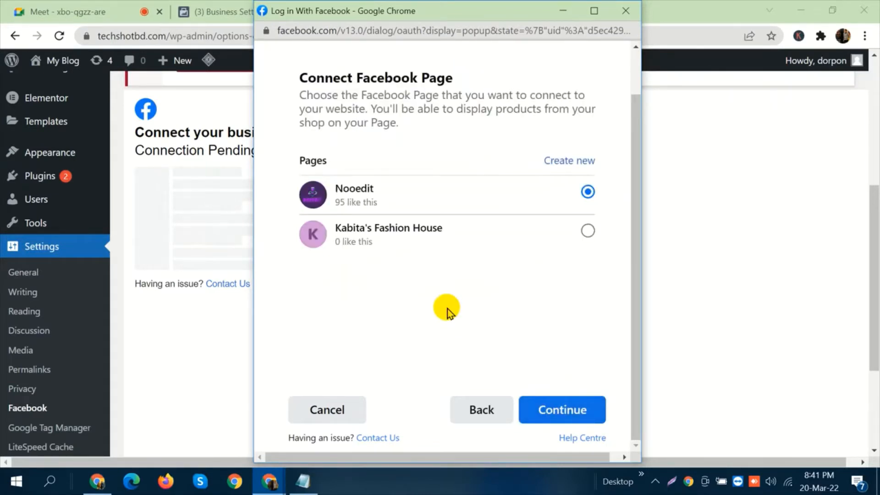
{"action": "left_click", "coordinate": [412, 239]}
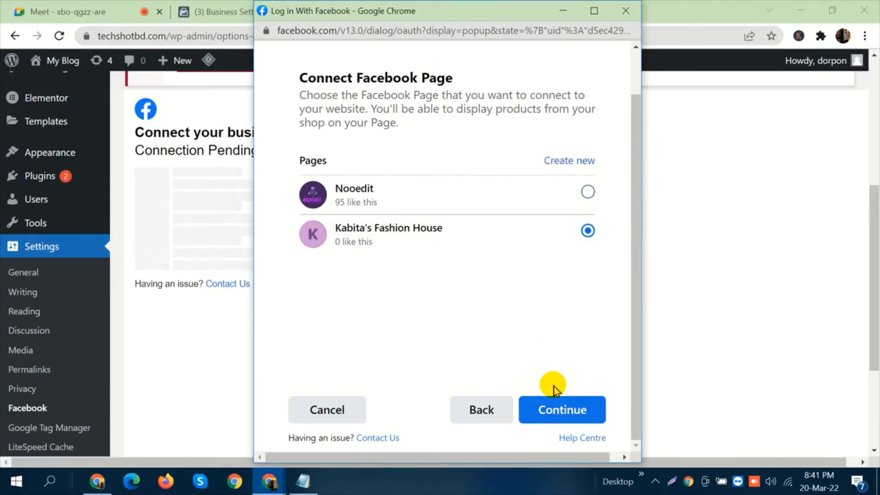
{"action": "left_click", "coordinate": [563, 410]}
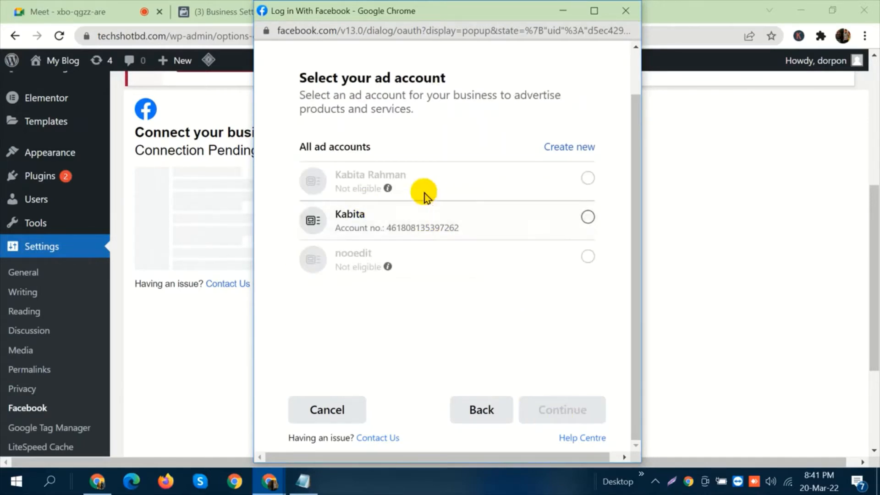
Select the only eligible ad account and choose Batch 88 as the Meta pixel.
{"action": "mouse_move", "coordinate": [373, 213]}
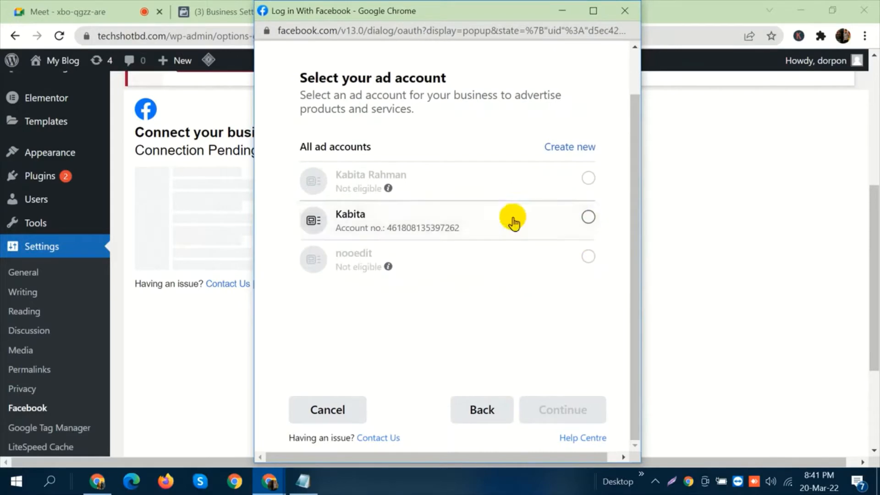
{"action": "left_click", "coordinate": [560, 225]}
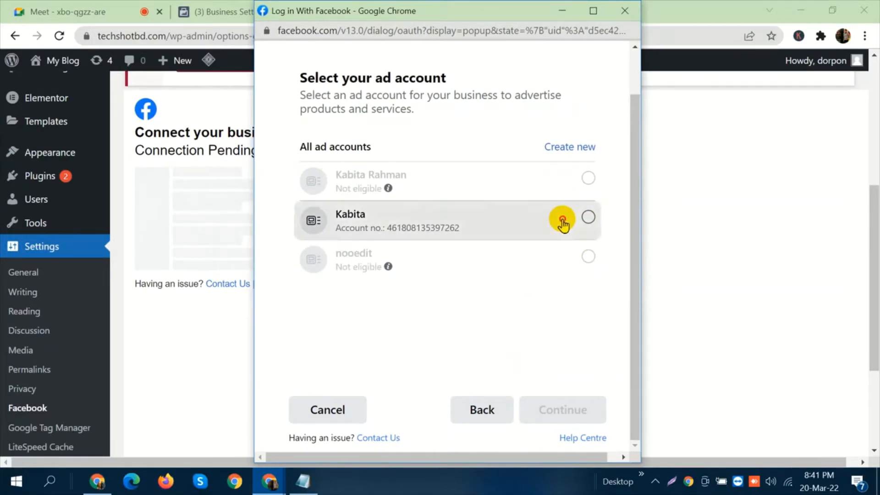
{"action": "left_click", "coordinate": [586, 409]}
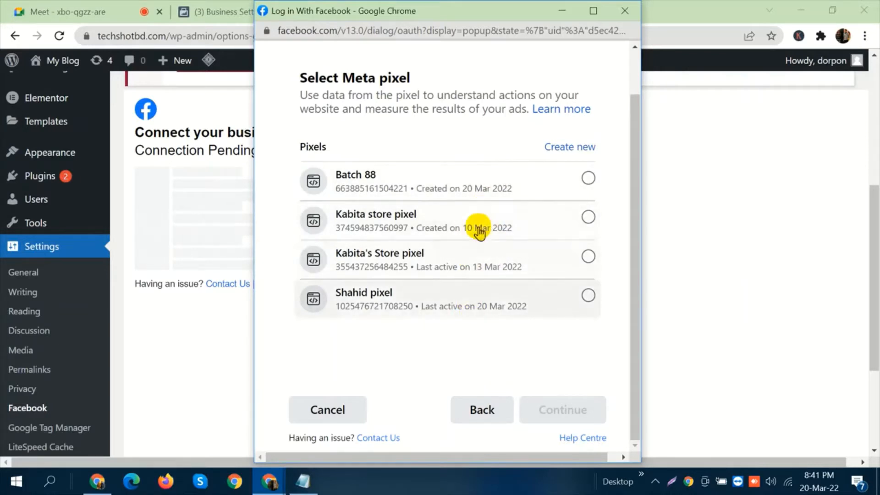
{"action": "left_click", "coordinate": [527, 190]}
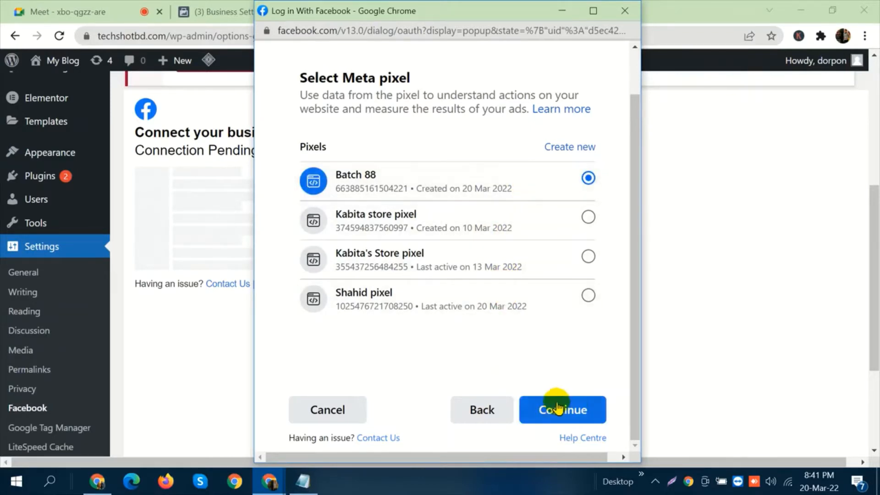
{"action": "left_click", "coordinate": [576, 409]}
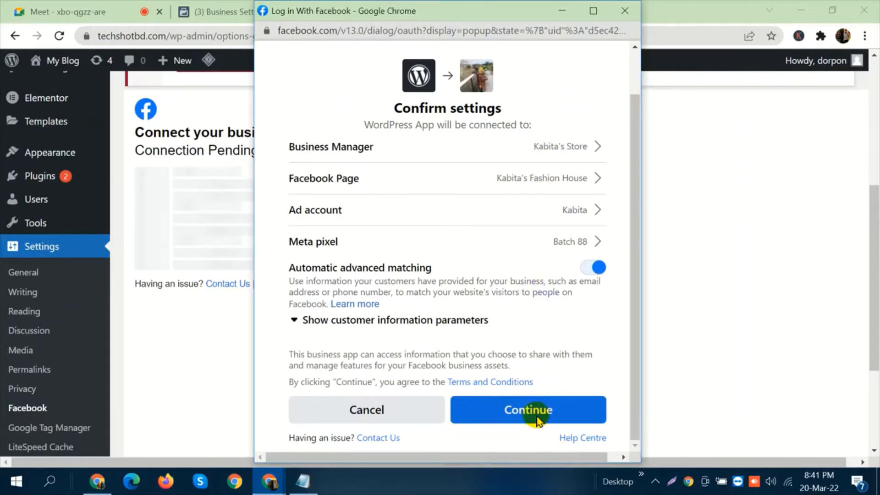
Confirm the connection settings, accept the WordPress App permissions and finish the Facebook login setup.
{"action": "left_click", "coordinate": [537, 421]}
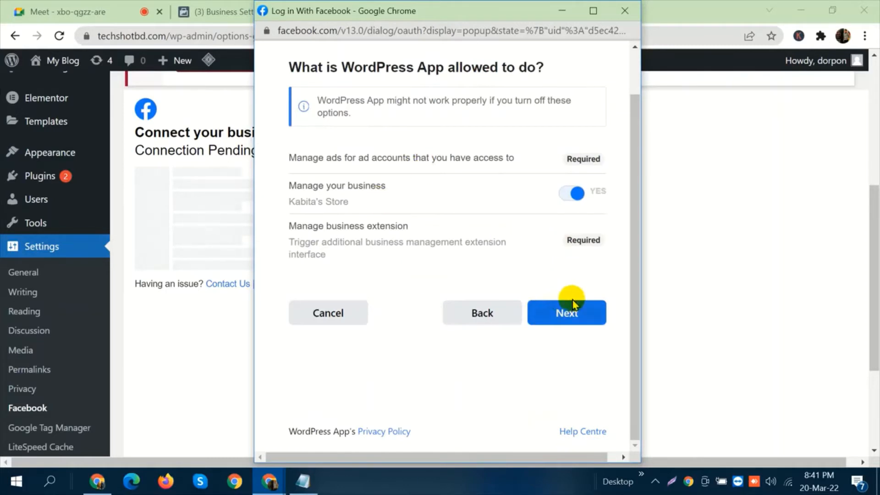
{"action": "left_click", "coordinate": [582, 313]}
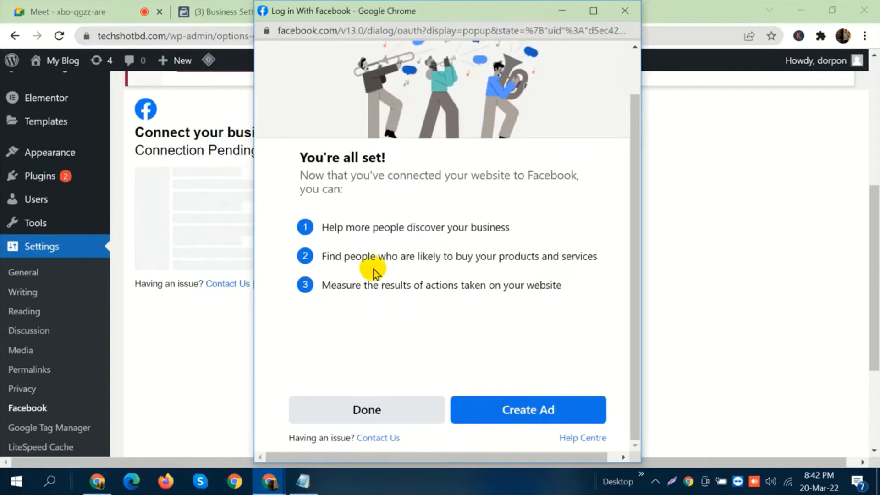
{"action": "left_click", "coordinate": [358, 414]}
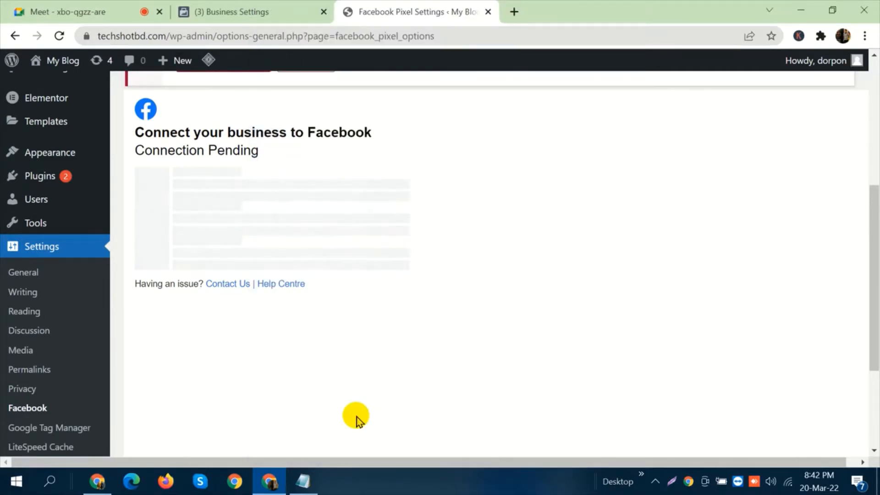
Admit the waiting participant to the Meet call and return to the WordPress Facebook settings page.
{"action": "left_click", "coordinate": [129, 12]}
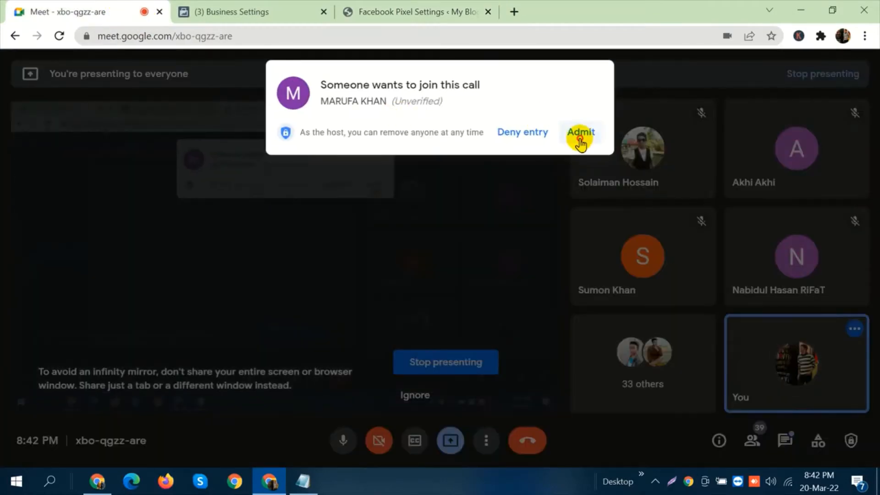
{"action": "left_click", "coordinate": [581, 138]}
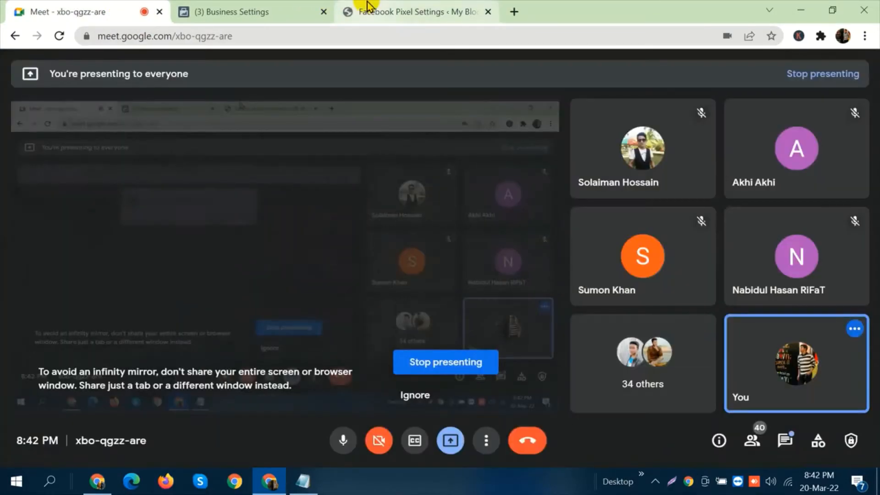
{"action": "left_click", "coordinate": [366, 6]}
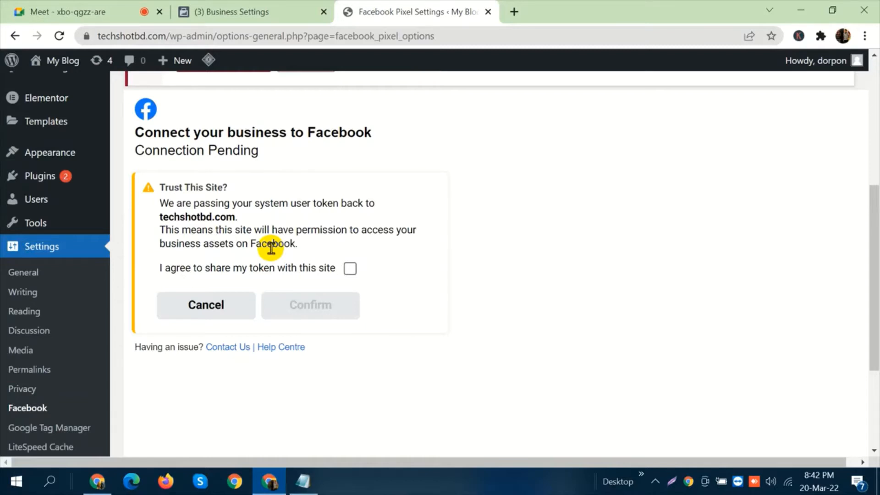
Agree to share the token with techshotbd.com and confirm the business connection to Facebook.
{"action": "left_click", "coordinate": [351, 270]}
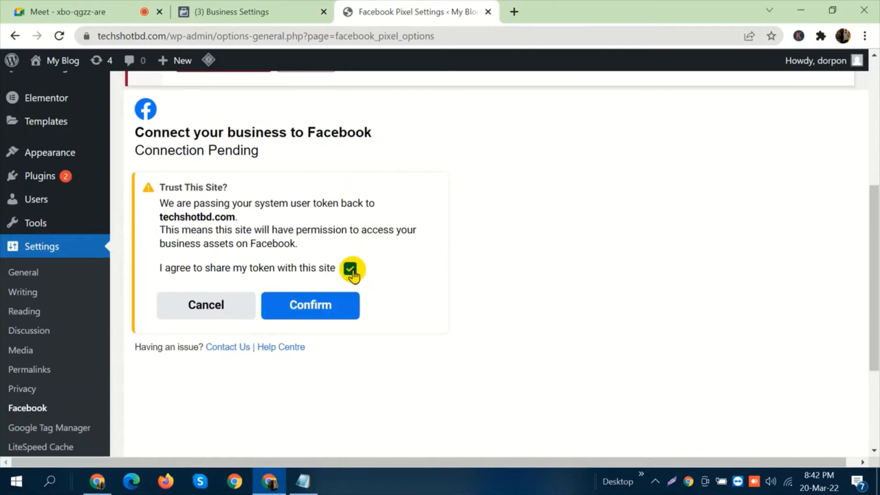
{"action": "left_click", "coordinate": [346, 310]}
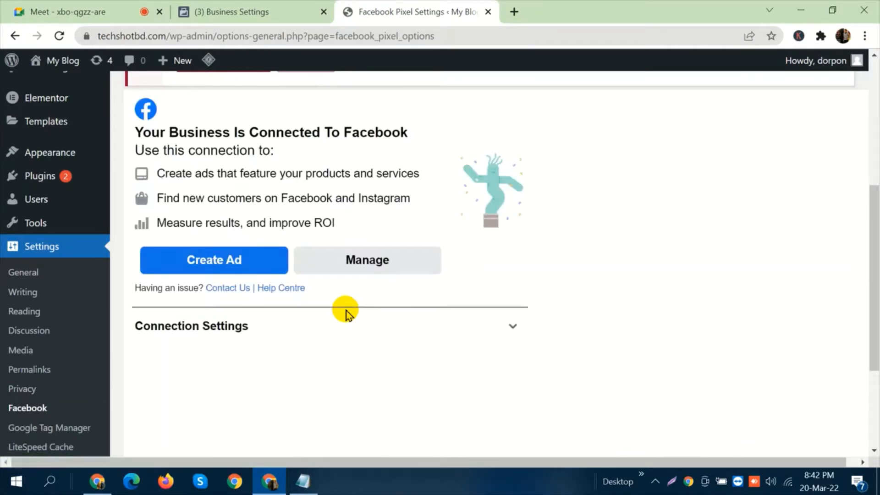
{"action": "scroll", "coordinate": [318, 201], "scroll_direction": "down", "scroll_amount": 3}
{"action": "scroll", "coordinate": [318, 201], "scroll_direction": "up", "scroll_amount": 5}
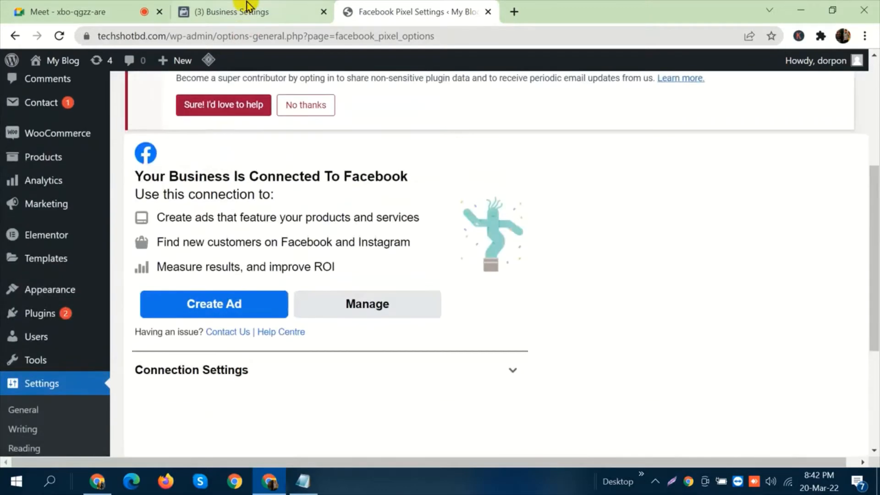
Return to the WordPress connection guide in Business settings and advance it to the Verify connection stage.
{"action": "left_click", "coordinate": [246, 9]}
{"action": "scroll", "coordinate": [417, 188], "scroll_direction": "down", "scroll_amount": 3}
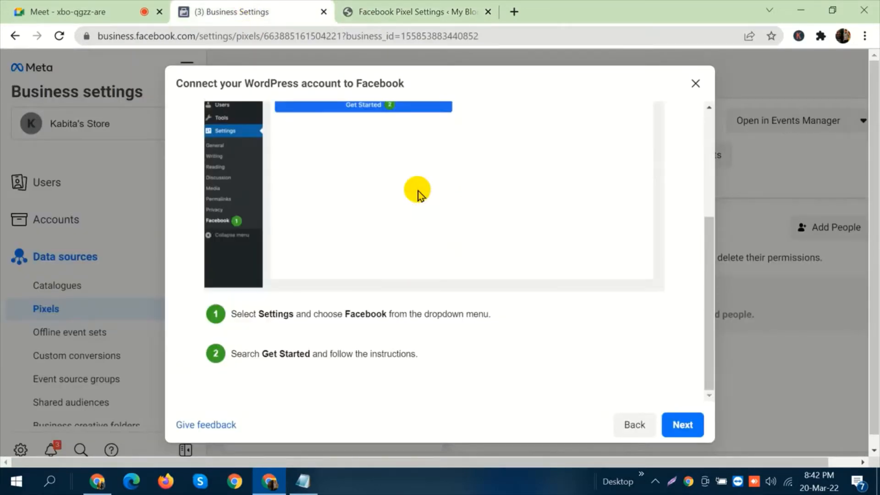
{"action": "left_click", "coordinate": [679, 424]}
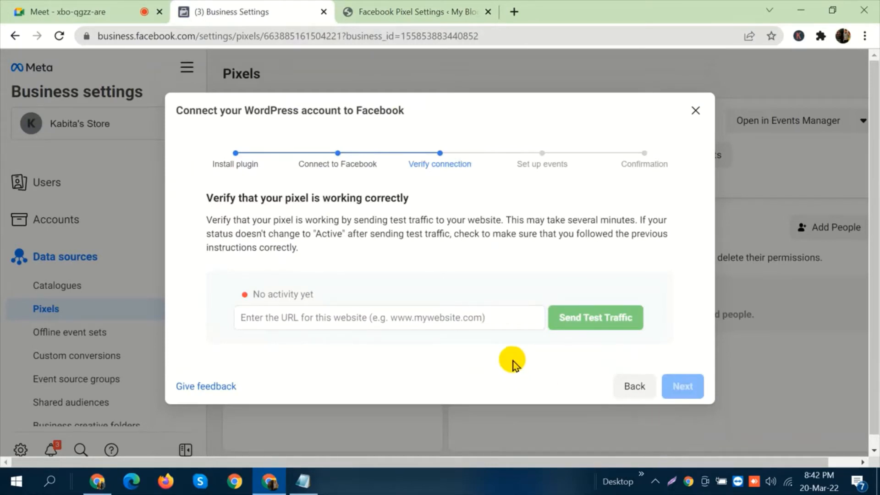
Let another waiting participant into the Meet call and go back to the pixel verification in Business settings.
{"action": "left_click", "coordinate": [23, 10]}
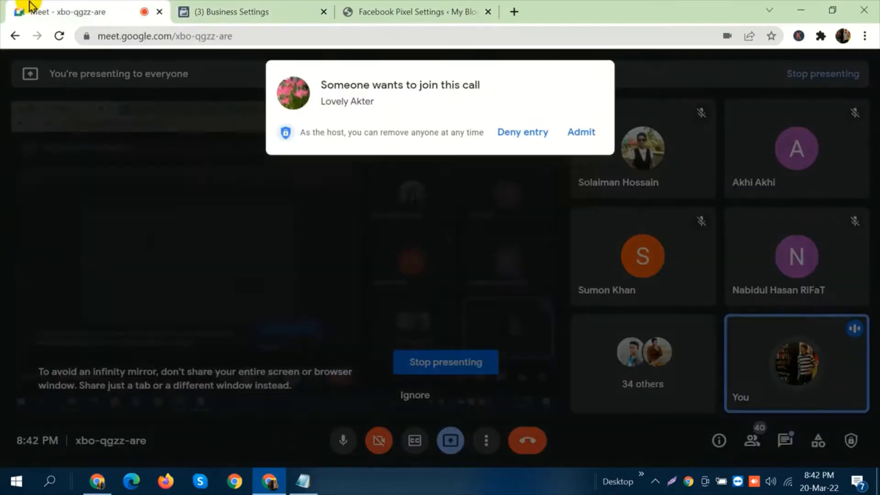
{"action": "left_click", "coordinate": [581, 132]}
{"action": "left_click", "coordinate": [412, 9]}
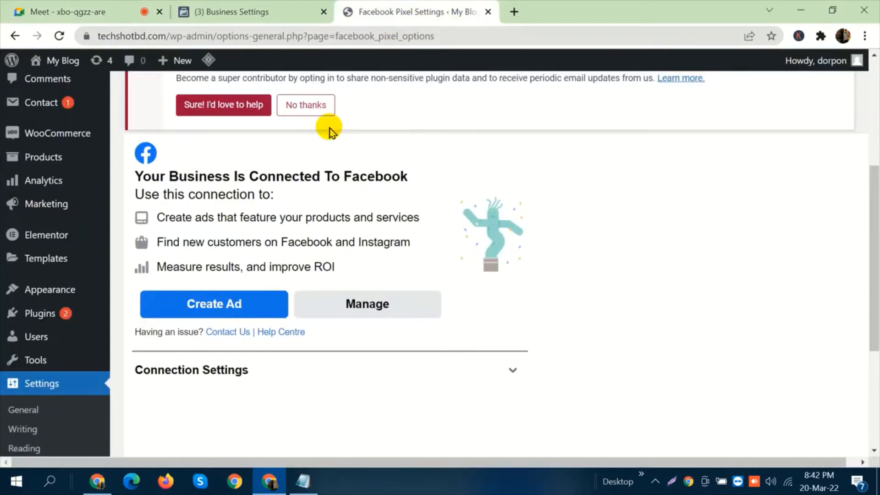
{"action": "left_click", "coordinate": [222, 10]}
{"action": "left_click", "coordinate": [345, 319]}
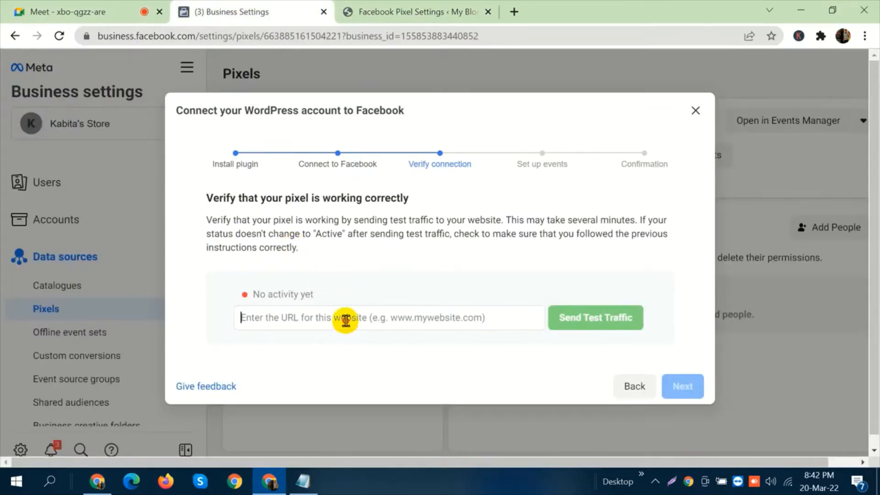
{"action": "type", "text": "https://techshotbd.com/"}
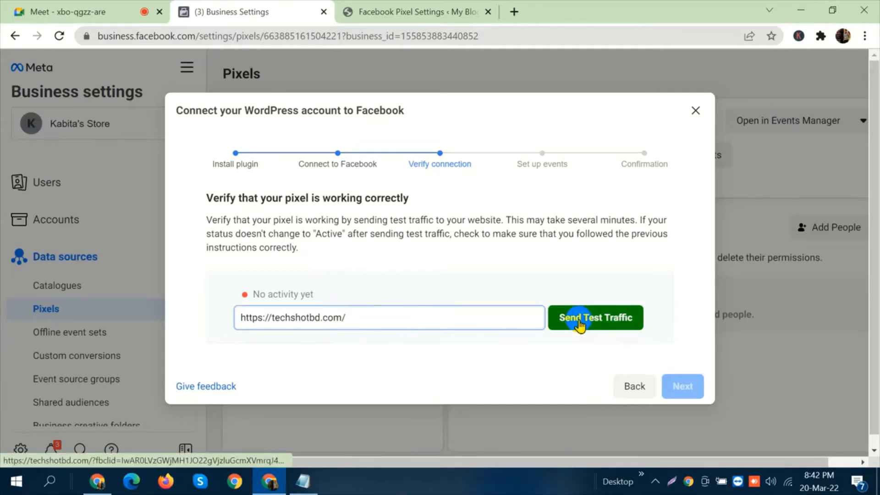
{"action": "left_click", "coordinate": [591, 325]}
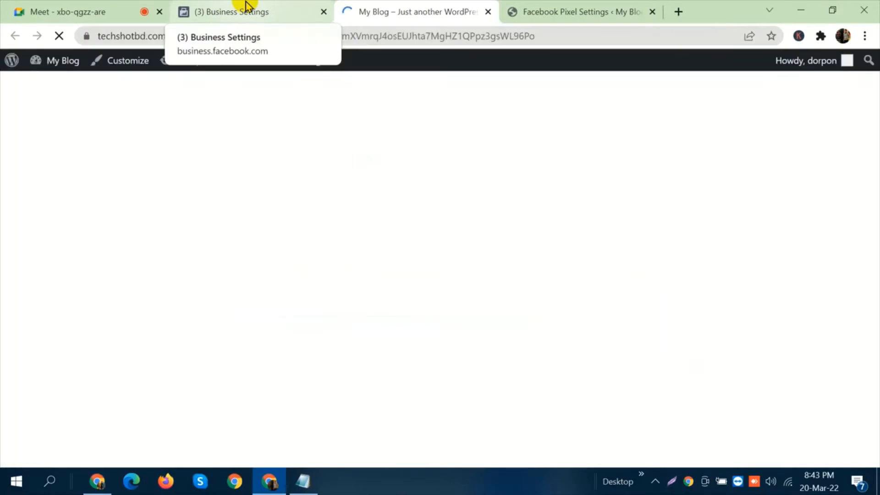
{"action": "left_click", "coordinate": [223, 6]}
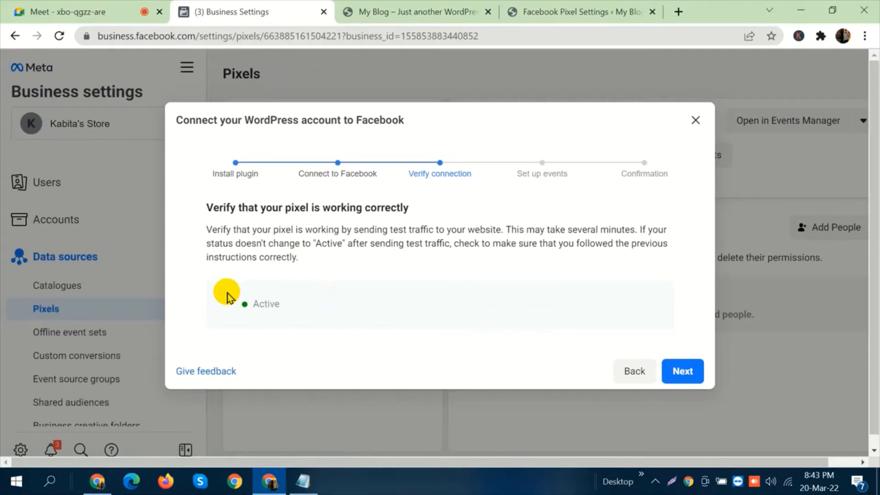
Check the Meet call and review the pixel's verification status in Business settings.
{"action": "left_click", "coordinate": [117, 8]}
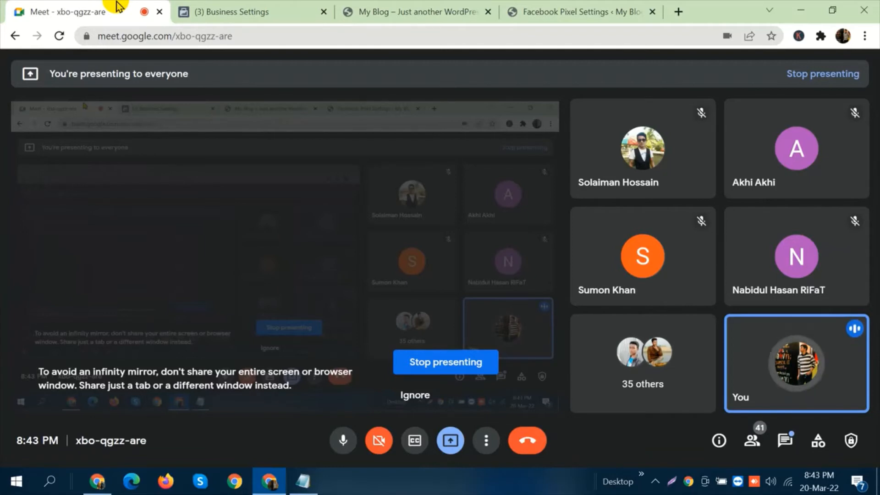
{"action": "left_click", "coordinate": [267, 7]}
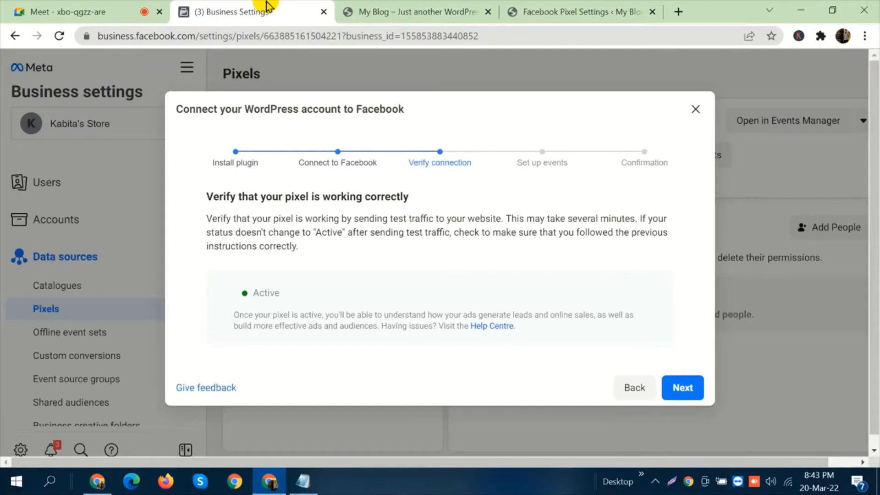
{"action": "left_click", "coordinate": [39, 8]}
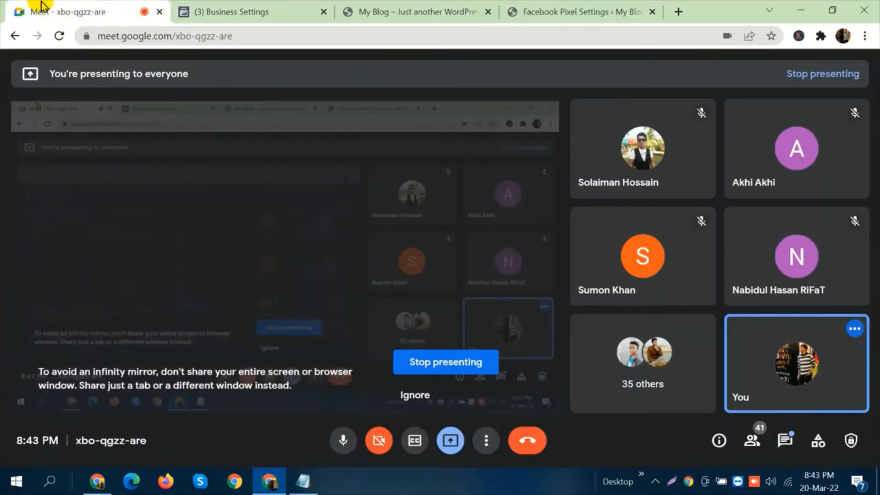
{"action": "left_click", "coordinate": [252, 9]}
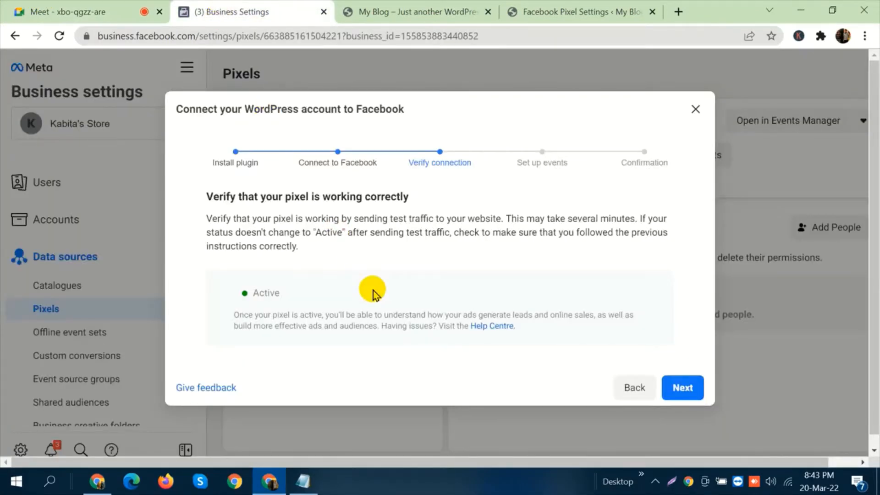
{"action": "left_click_drag", "start_coordinate": [290, 294], "coordinate": [230, 292]}
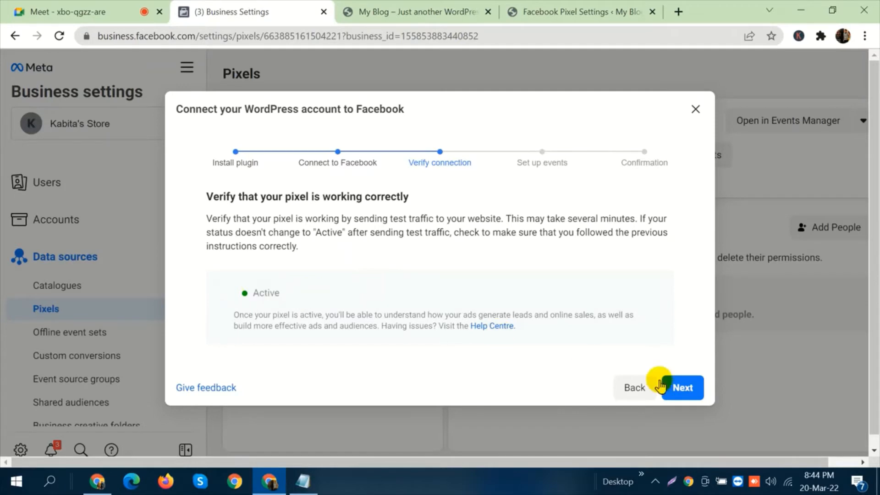
{"action": "left_click", "coordinate": [683, 389]}
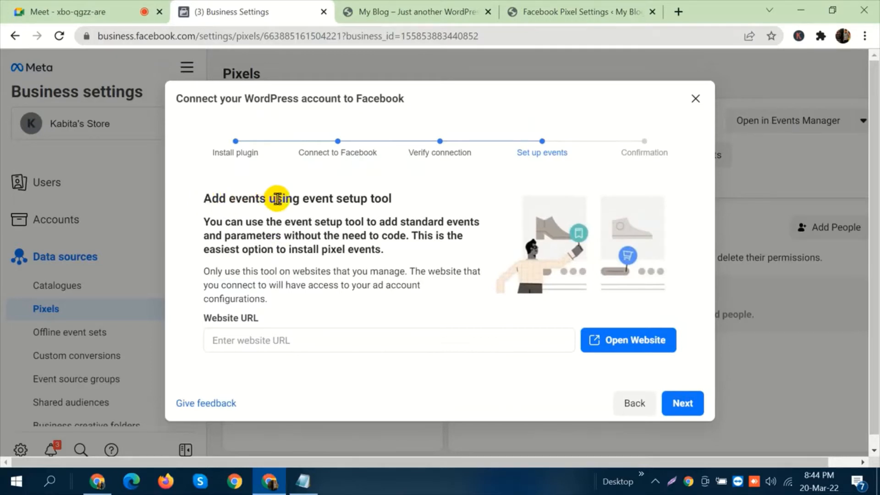
{"action": "left_click_drag", "start_coordinate": [204, 199], "coordinate": [278, 200]}
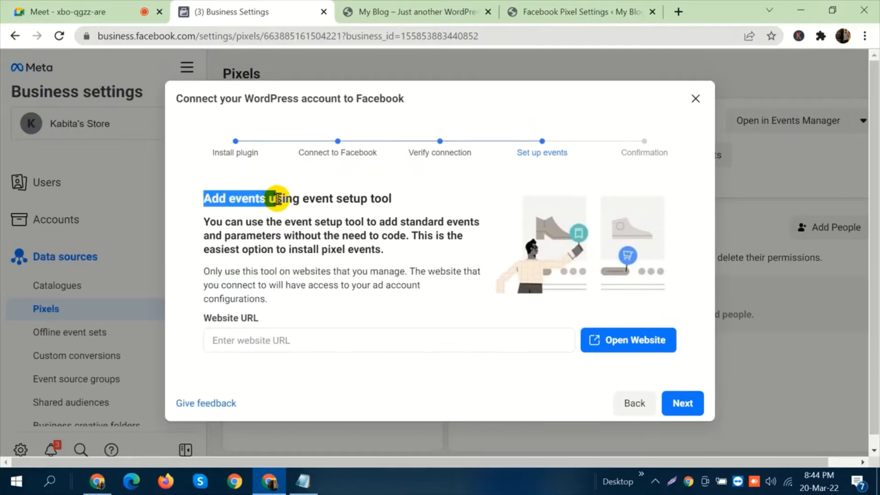
{"action": "left_click", "coordinate": [278, 200]}
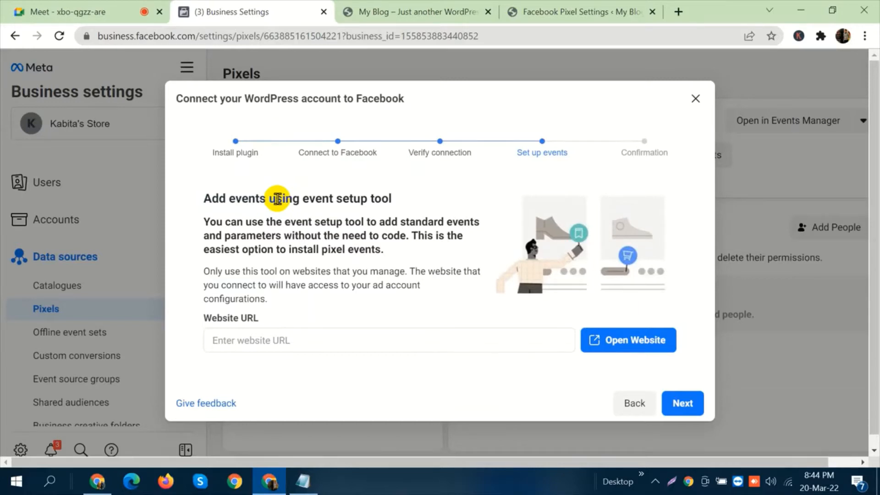
{"action": "left_click", "coordinate": [326, 338]}
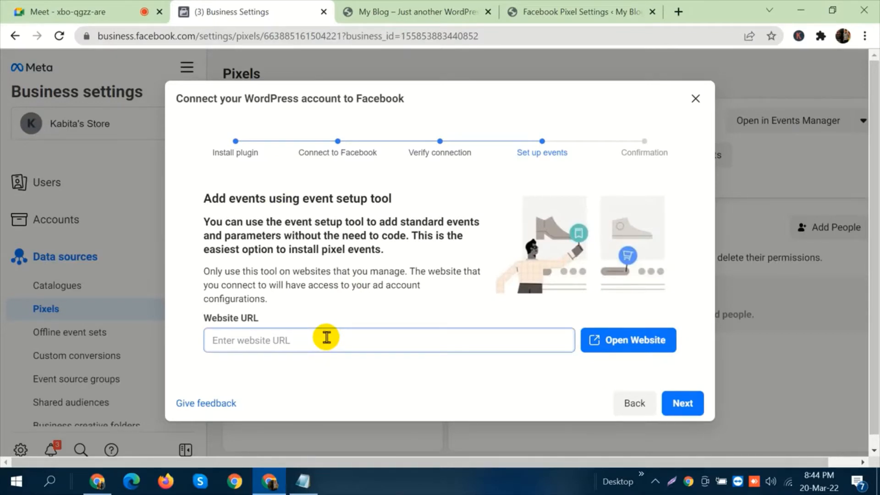
{"action": "type", "text": "https://techshotbd.com/"}
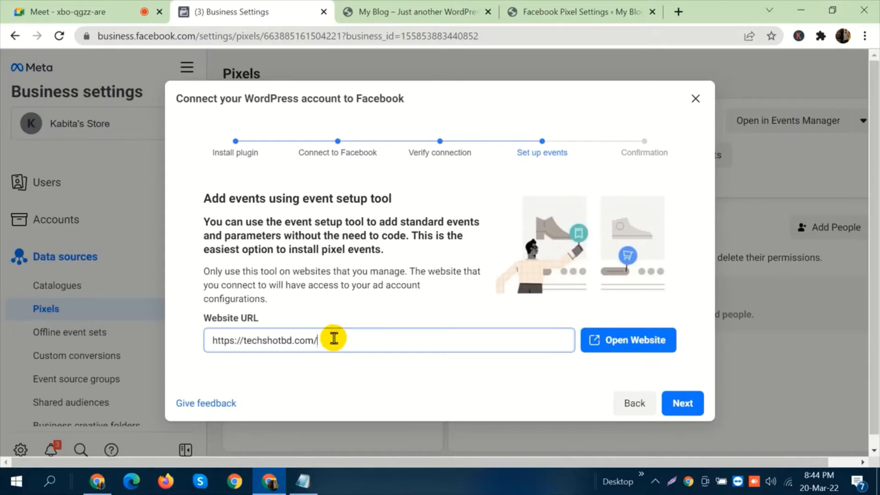
Shorten the website URL to techshotbd.com and open the site with the event setup tool.
{"action": "key", "text": "BackSpace"}
{"action": "key", "text": "Left"}
{"action": "key", "text": "Left"}
{"action": "key", "text": "Left"}
{"action": "key", "text": "Left"}
{"action": "key", "text": "Left"}
{"action": "key", "text": "Left"}
{"action": "key", "text": "Left"}
{"action": "key", "text": "Left"}
{"action": "key", "text": "Left"}
{"action": "key", "text": "Left"}
{"action": "key", "text": "Left"}
{"action": "key", "text": "Left"}
{"action": "key", "text": "Left"}
{"action": "key", "text": "Left"}
{"action": "key", "text": "BackSpace"}
{"action": "key", "text": "BackSpace"}
{"action": "key", "text": "BackSpace"}
{"action": "key", "text": "BackSpace"}
{"action": "key", "text": "BackSpace"}
{"action": "key", "text": "BackSpace"}
{"action": "key", "text": "BackSpace"}
{"action": "key", "text": "BackSpace"}
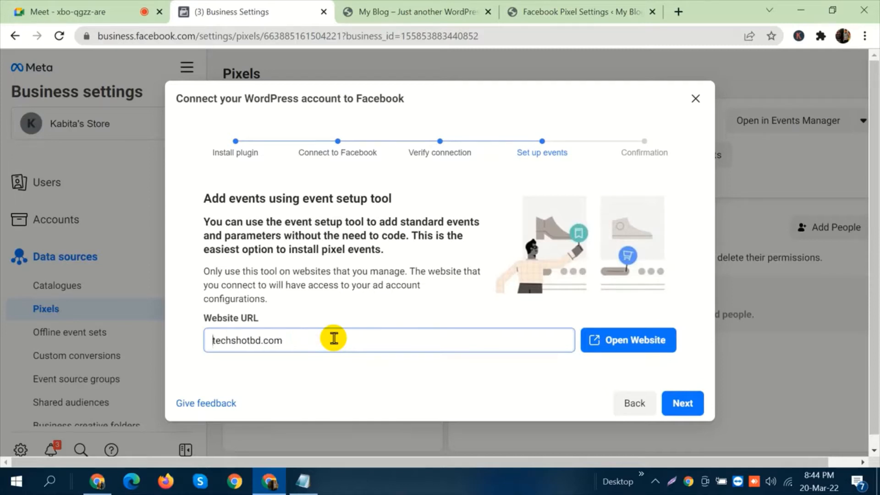
{"action": "left_click", "coordinate": [606, 344]}
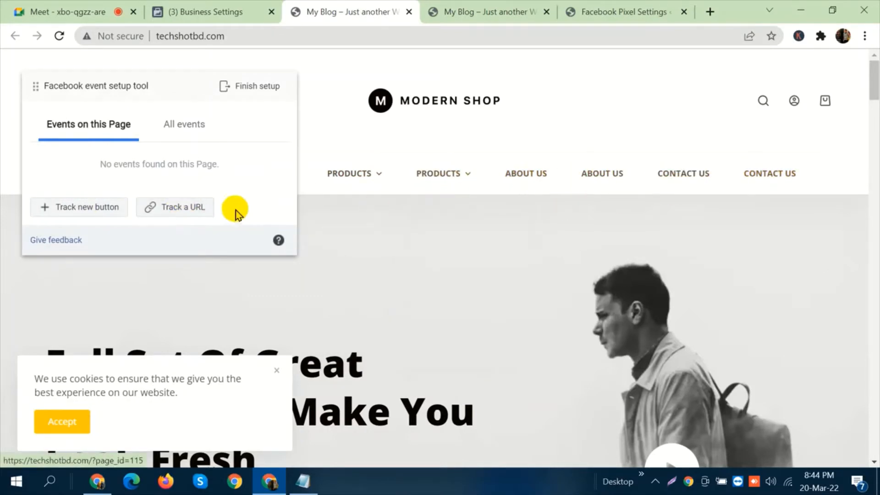
Track the site's Home button as a View content event, keeping USD as the currency.
{"action": "left_click", "coordinate": [97, 212]}
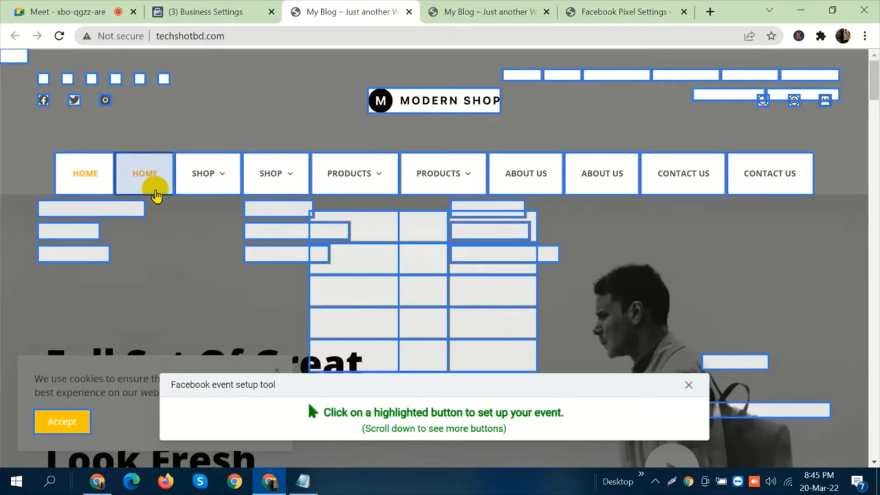
{"action": "left_click", "coordinate": [156, 195]}
{"action": "left_click", "coordinate": [117, 122]}
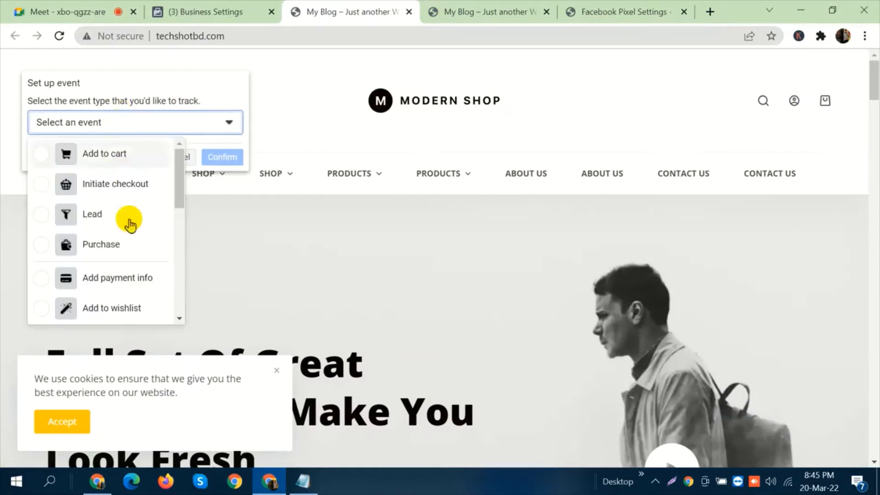
{"action": "scroll", "coordinate": [126, 229], "scroll_direction": "down", "scroll_amount": 7}
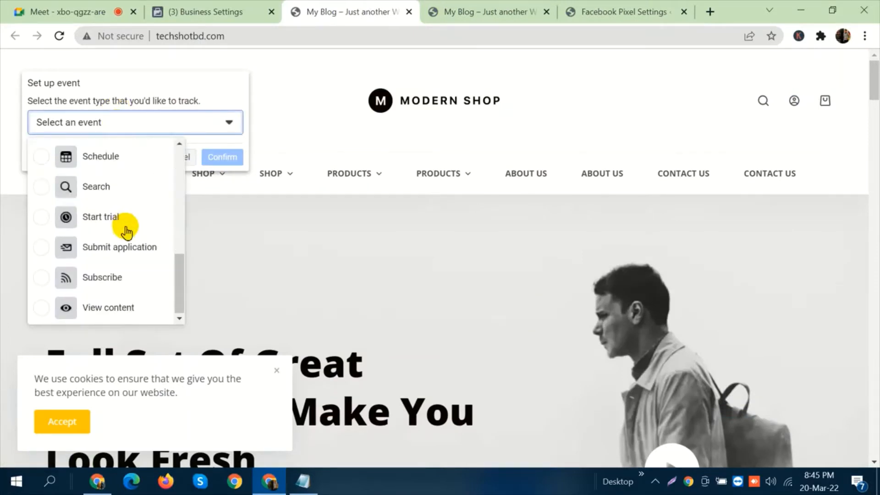
{"action": "left_click", "coordinate": [131, 305]}
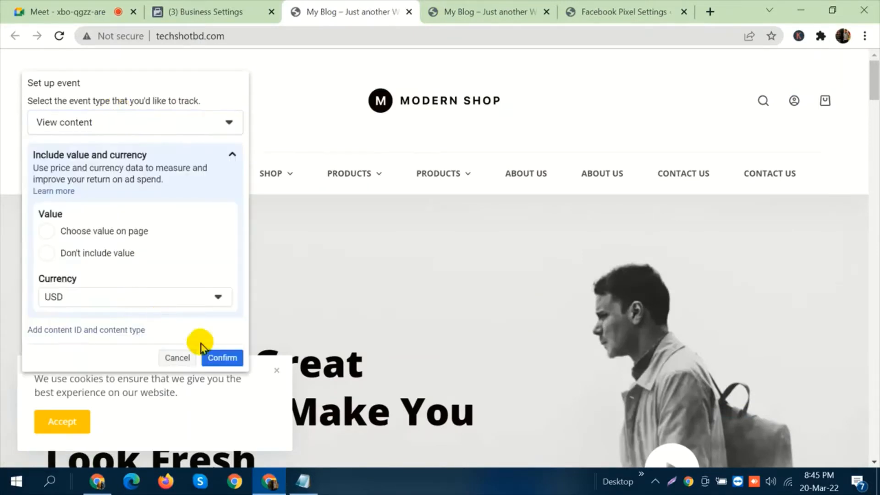
{"action": "left_click", "coordinate": [211, 358]}
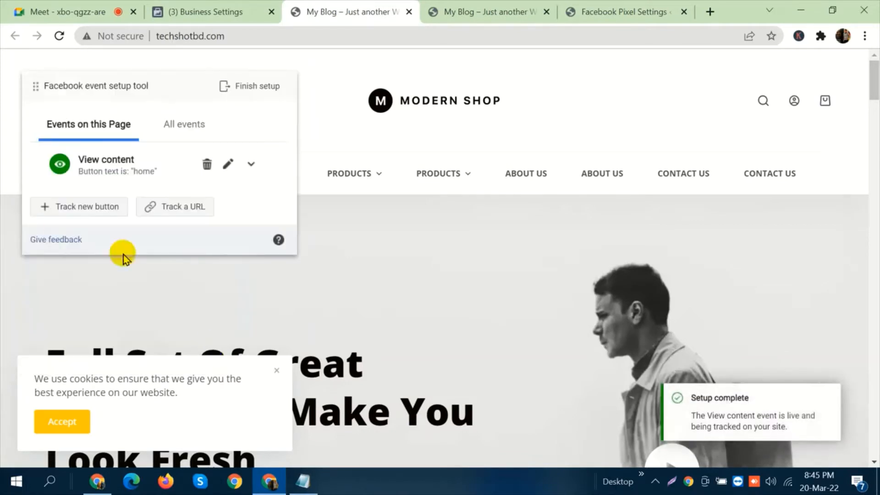
Track the shopping cart icon as an Add to cart event, keeping USD as the currency.
{"action": "left_click", "coordinate": [72, 212]}
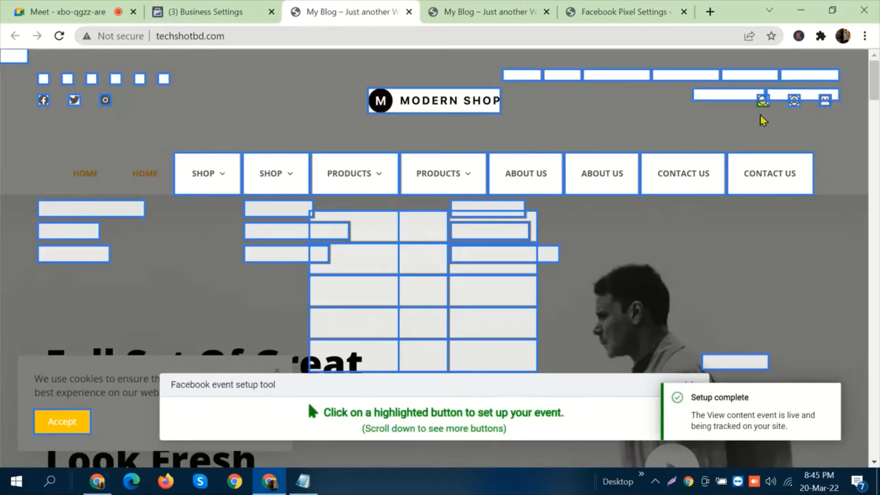
{"action": "left_click", "coordinate": [824, 110]}
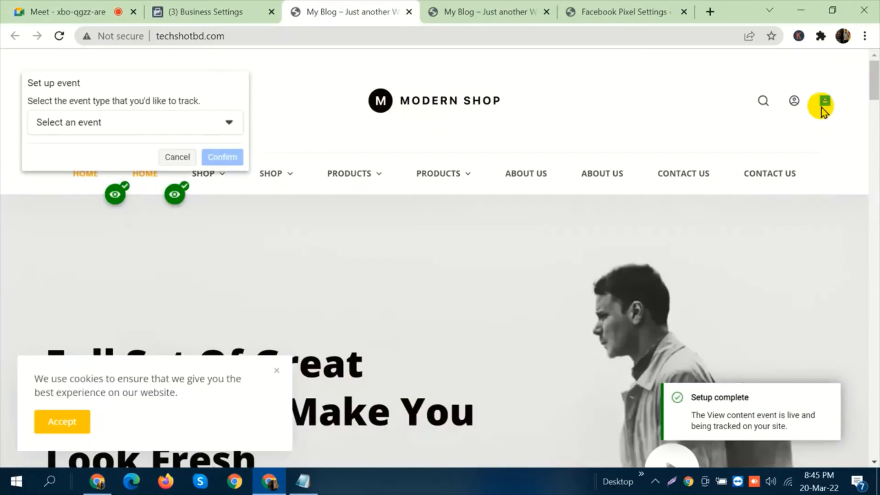
{"action": "left_click", "coordinate": [150, 130]}
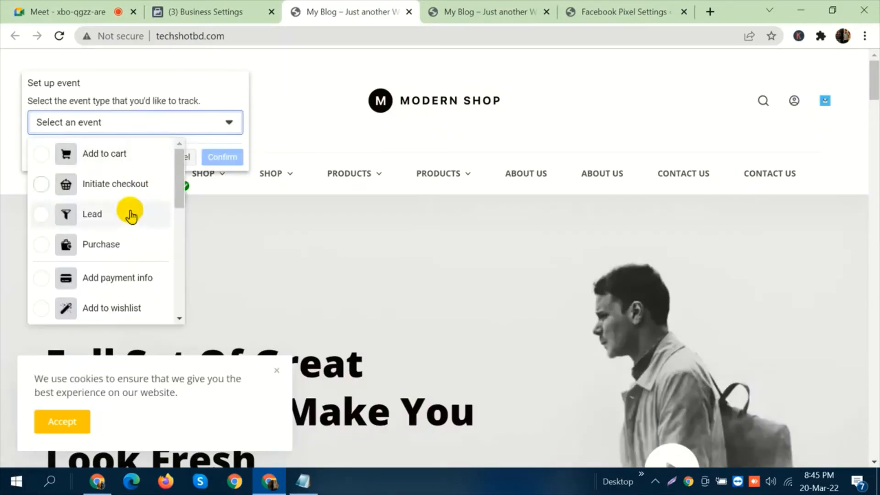
{"action": "left_click", "coordinate": [128, 154]}
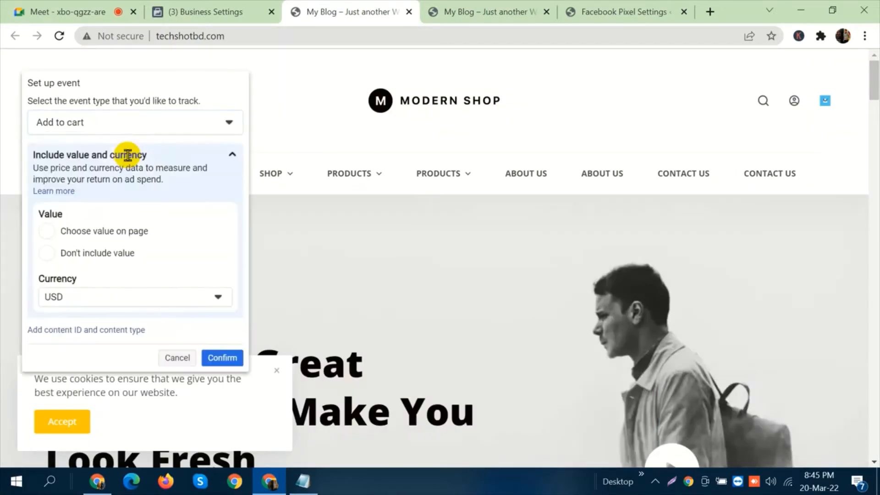
{"action": "left_click", "coordinate": [216, 358]}
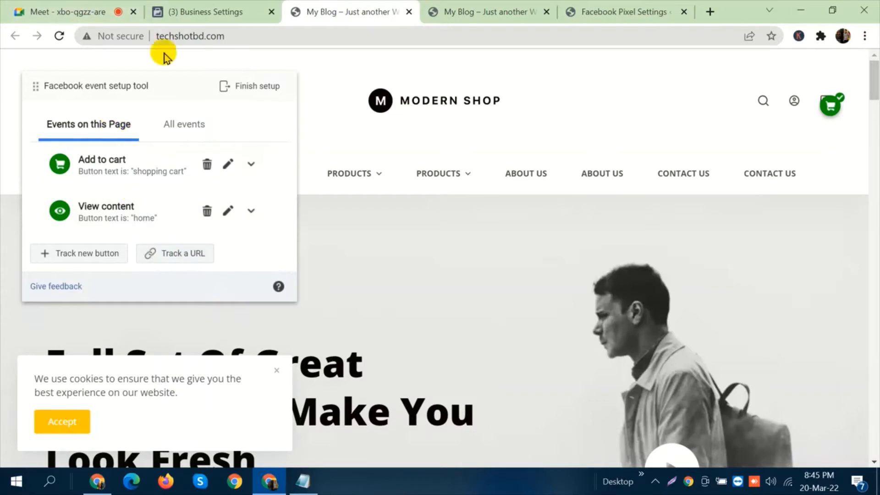
Open techshotbd.com in a new browser tab and go to its shopping cart page.
{"action": "left_click", "coordinate": [233, 39]}
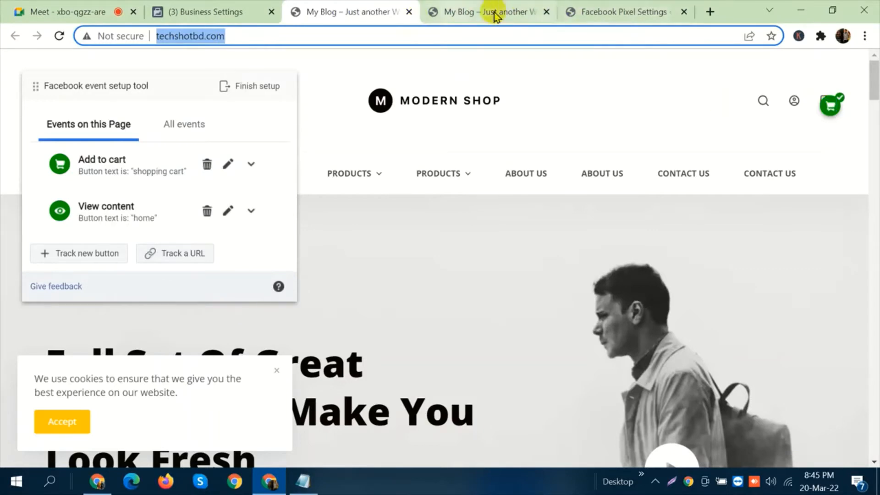
{"action": "left_click", "coordinate": [710, 11]}
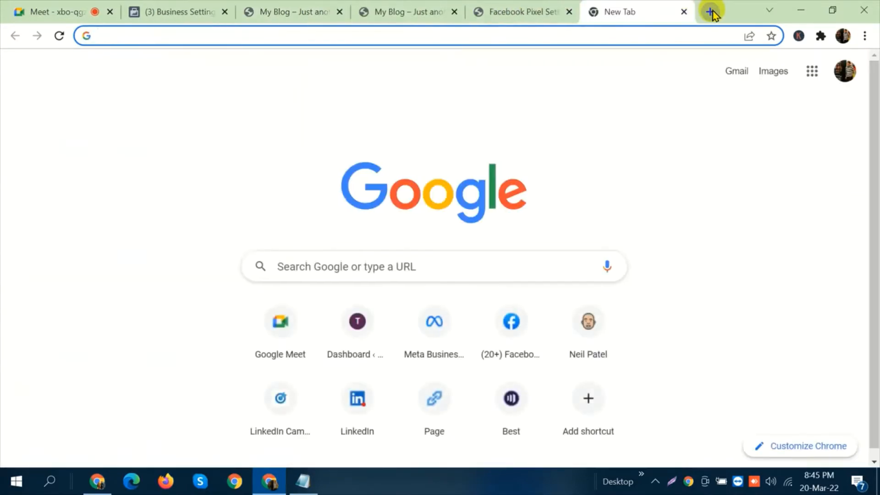
{"action": "type", "text": "techs"}
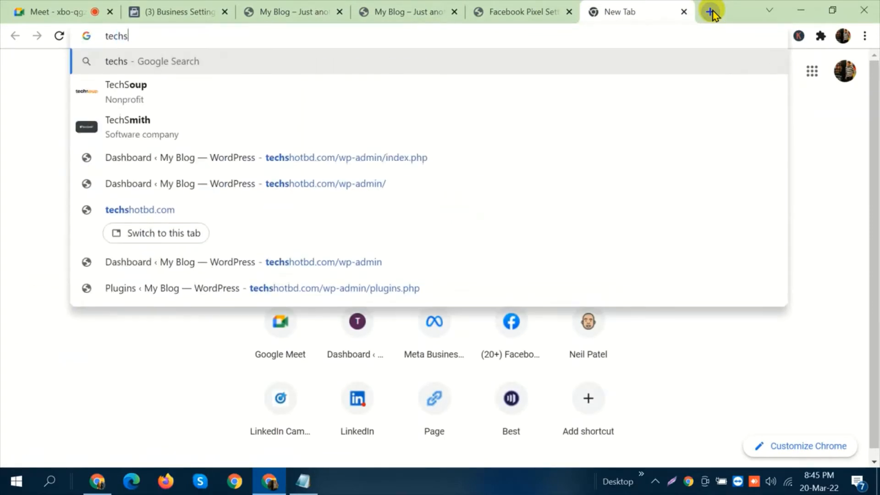
{"action": "type", "text": "hot"}
{"action": "key", "text": "Right"}
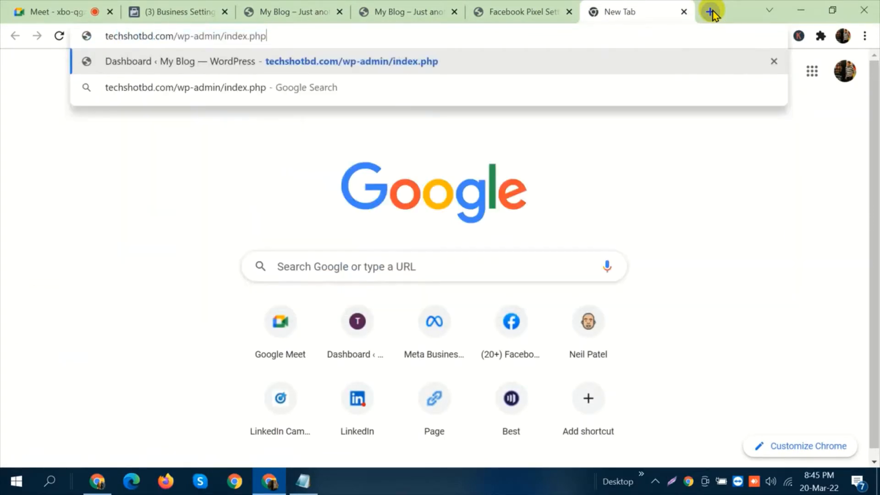
{"action": "type", "text": "\\"}
{"action": "key", "text": "BackSpace"}
{"action": "key", "text": "BackSpace"}
{"action": "key", "text": "BackSpace"}
{"action": "key", "text": "BackSpace"}
{"action": "key", "text": "BackSpace"}
{"action": "key", "text": "BackSpace"}
{"action": "key", "text": "BackSpace"}
{"action": "key", "text": "BackSpace"}
{"action": "key", "text": "BackSpace"}
{"action": "key", "text": "BackSpace"}
{"action": "key", "text": "BackSpace"}
{"action": "key", "text": "BackSpace"}
{"action": "key", "text": "BackSpace"}
{"action": "key", "text": "BackSpace"}
{"action": "key", "text": "BackSpace"}
{"action": "key", "text": "BackSpace"}
{"action": "key", "text": "BackSpace"}
{"action": "key", "text": "BackSpace"}
{"action": "key", "text": "BackSpace"}
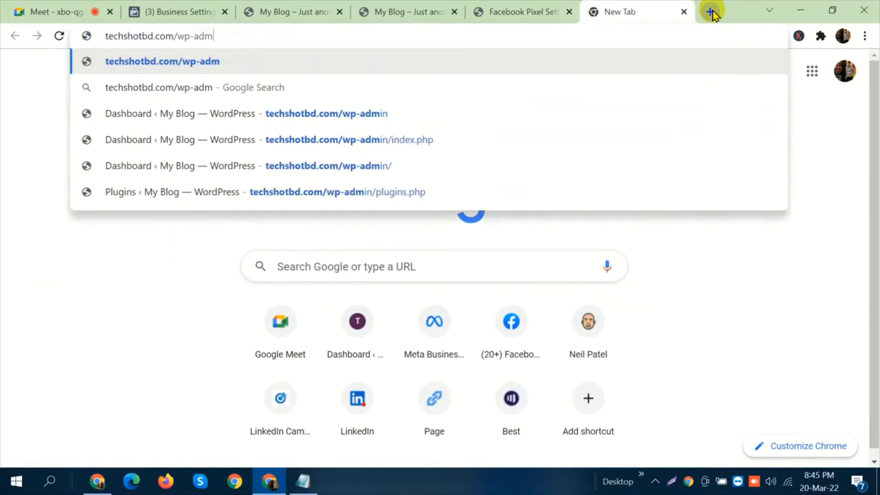
{"action": "key", "text": "Return"}
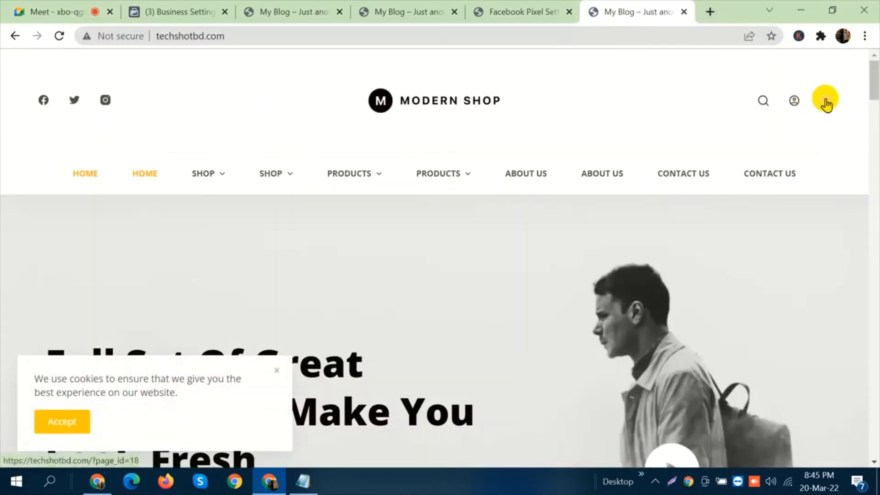
{"action": "left_click", "coordinate": [826, 103]}
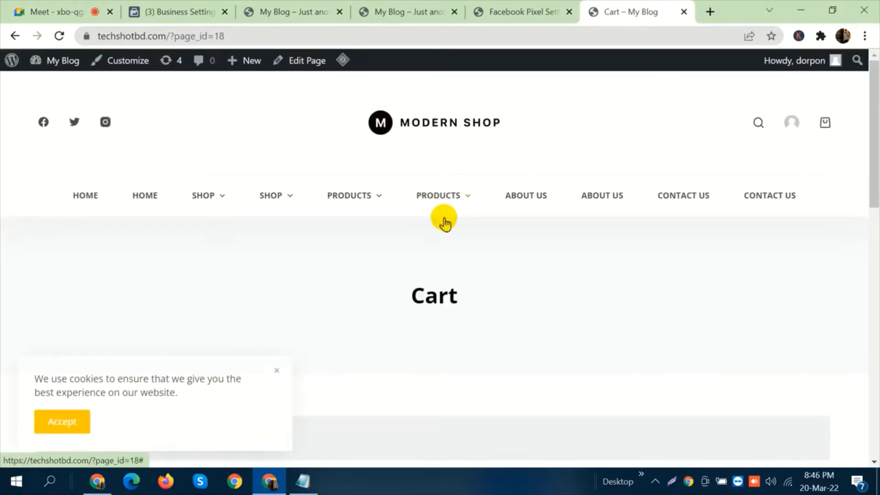
Add one "Aturna condimentum mattis pellentesque nibh tortor" from the Products pages to the cart and proceed to checkout.
{"action": "left_click", "coordinate": [436, 197]}
{"action": "left_click", "coordinate": [442, 243]}
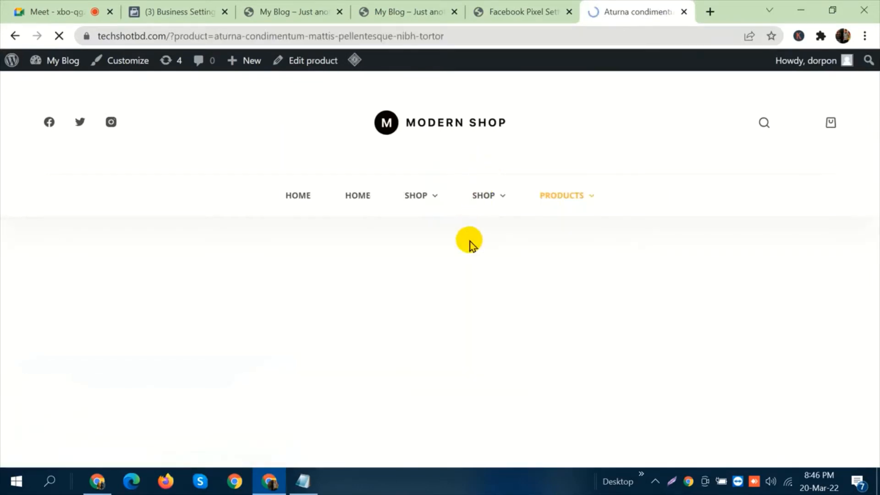
{"action": "scroll", "coordinate": [469, 241], "scroll_direction": "down", "scroll_amount": 4}
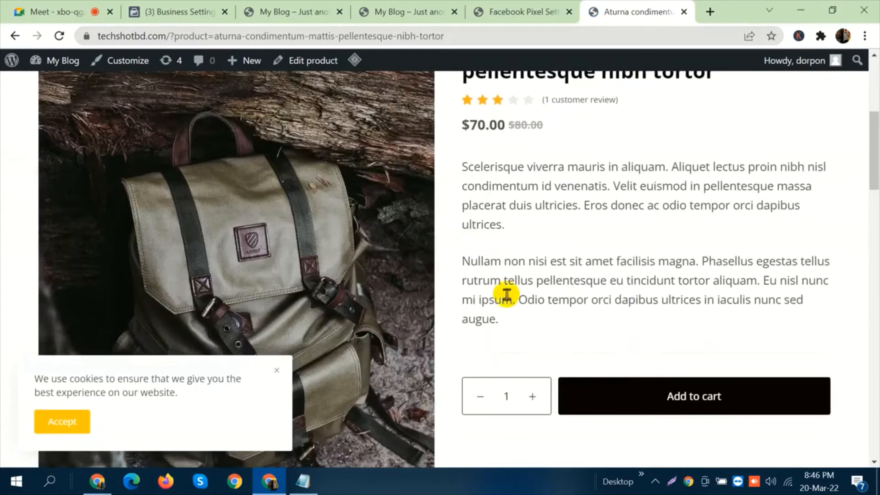
{"action": "left_click", "coordinate": [627, 389]}
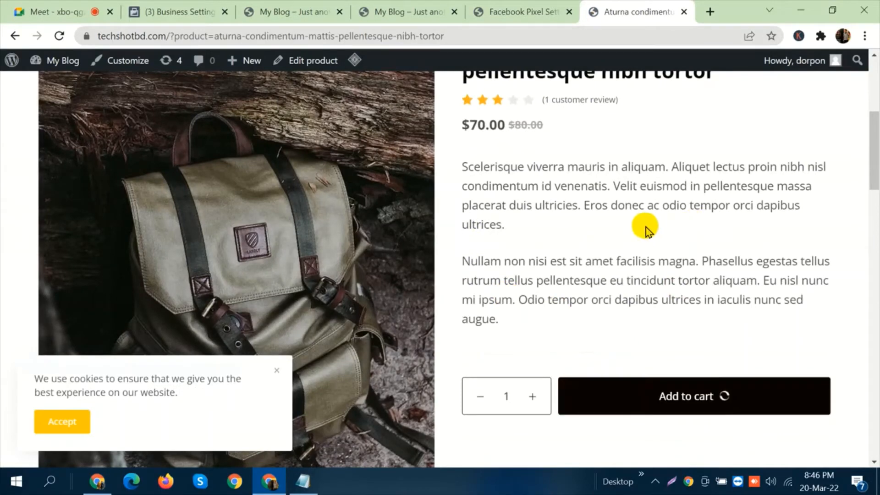
{"action": "scroll", "coordinate": [645, 227], "scroll_direction": "up", "scroll_amount": 4}
{"action": "left_click", "coordinate": [824, 121]}
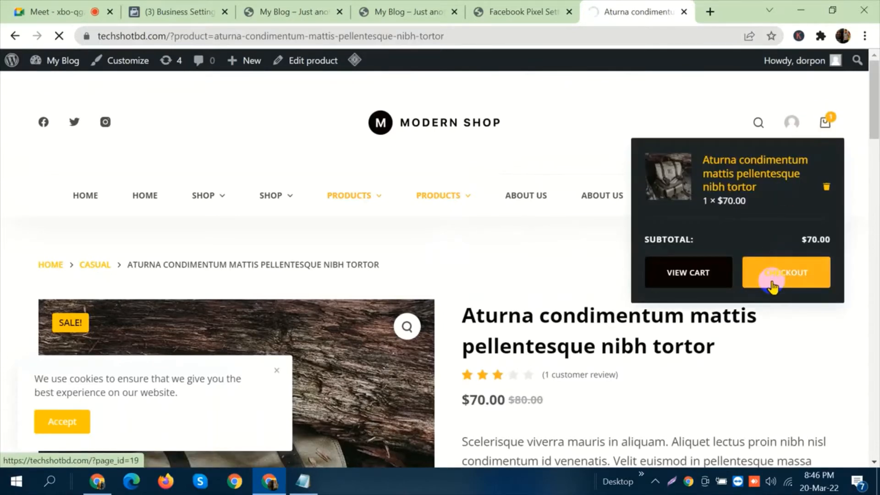
{"action": "left_click", "coordinate": [772, 283]}
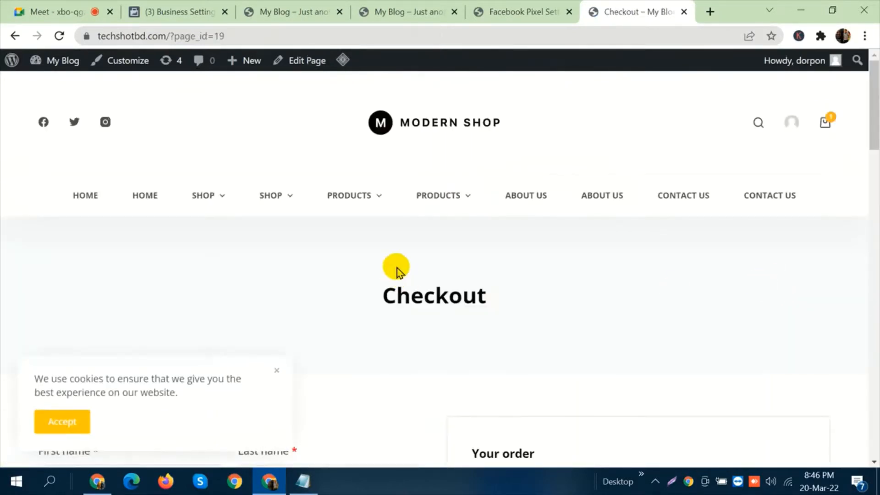
Review the prefilled billing details and place the order with cash on delivery.
{"action": "scroll", "coordinate": [458, 269], "scroll_direction": "down", "scroll_amount": 1}
{"action": "scroll", "coordinate": [536, 277], "scroll_direction": "down", "scroll_amount": 5}
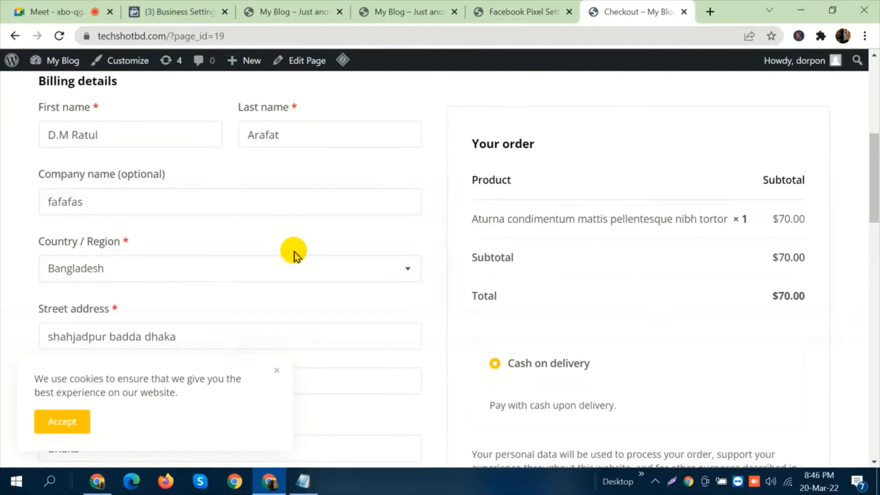
{"action": "scroll", "coordinate": [243, 205], "scroll_direction": "down", "scroll_amount": 3}
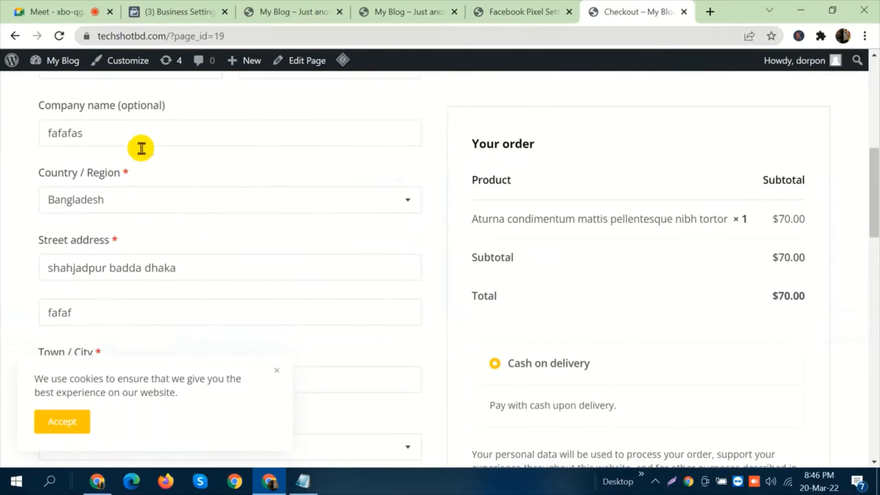
{"action": "scroll", "coordinate": [147, 202], "scroll_direction": "down", "scroll_amount": 3}
{"action": "scroll", "coordinate": [150, 207], "scroll_direction": "down", "scroll_amount": 8}
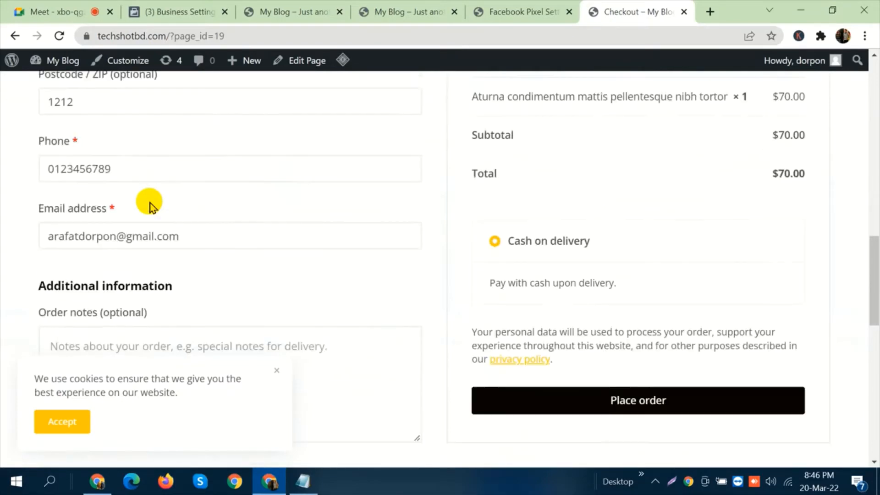
{"action": "left_click", "coordinate": [629, 326]}
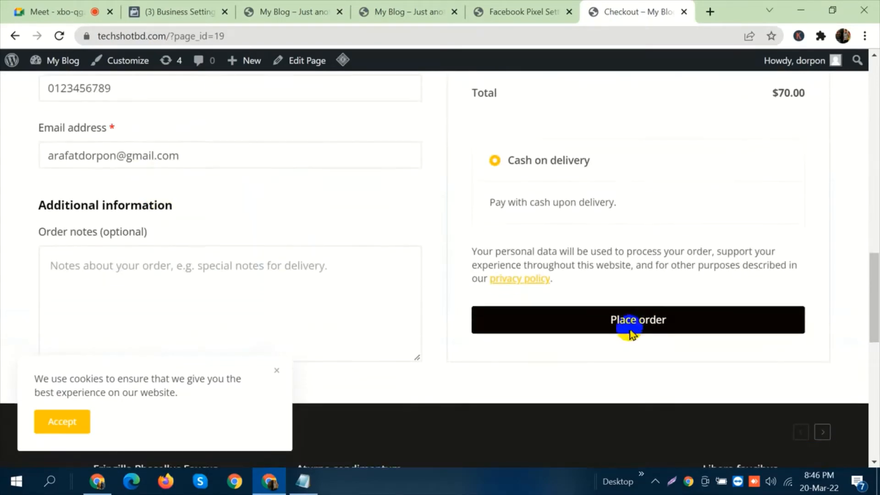
{"action": "scroll", "coordinate": [633, 299], "scroll_direction": "down", "scroll_amount": 3}
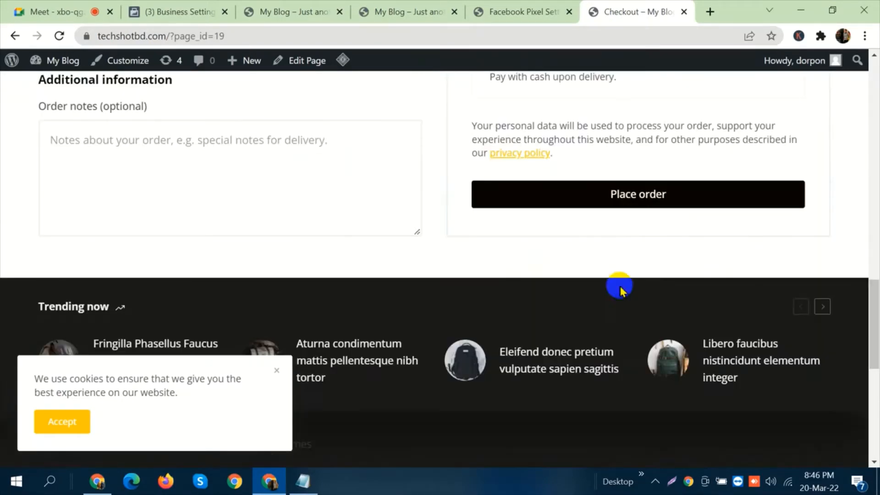
{"action": "scroll", "coordinate": [626, 241], "scroll_direction": "up", "scroll_amount": 5}
{"action": "left_click", "coordinate": [632, 409]}
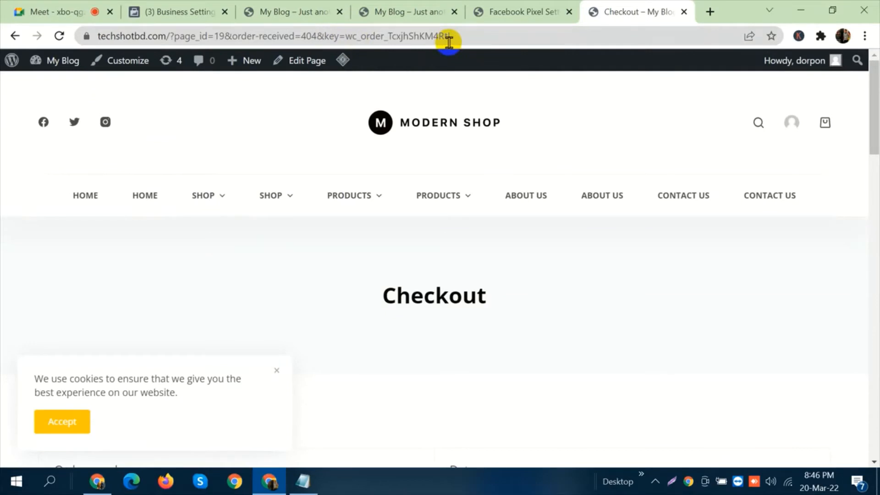
Review the order confirmation page and select its URL from the beginning through "order-received".
{"action": "scroll", "coordinate": [495, 222], "scroll_direction": "down", "scroll_amount": 10}
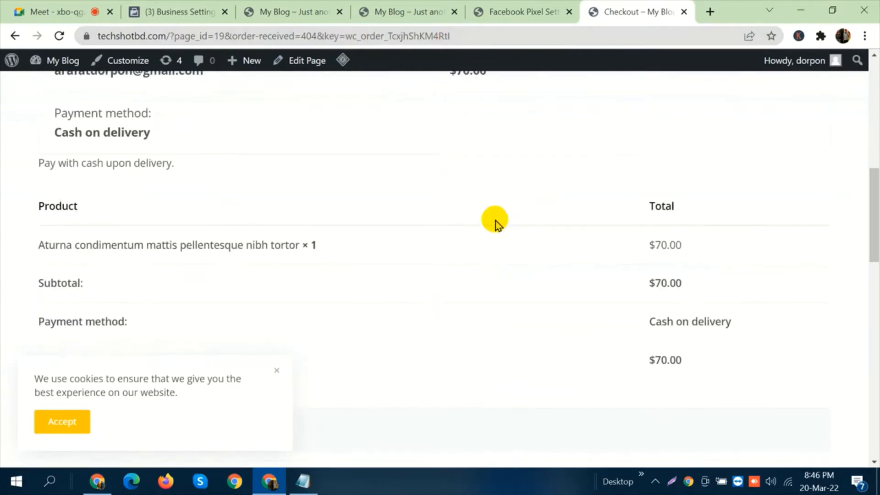
{"action": "scroll", "coordinate": [495, 222], "scroll_direction": "down", "scroll_amount": 5}
{"action": "scroll", "coordinate": [413, 158], "scroll_direction": "up", "scroll_amount": 15}
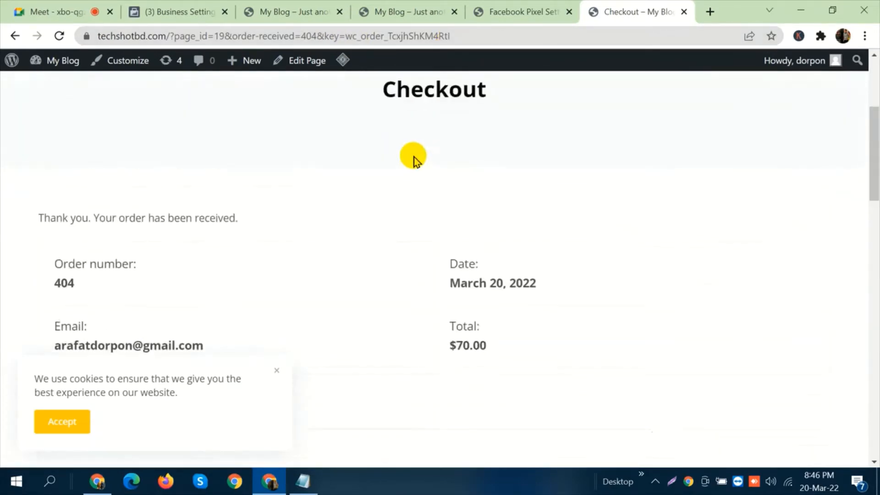
{"action": "scroll", "coordinate": [414, 158], "scroll_direction": "up", "scroll_amount": 5}
{"action": "left_click", "coordinate": [458, 37]}
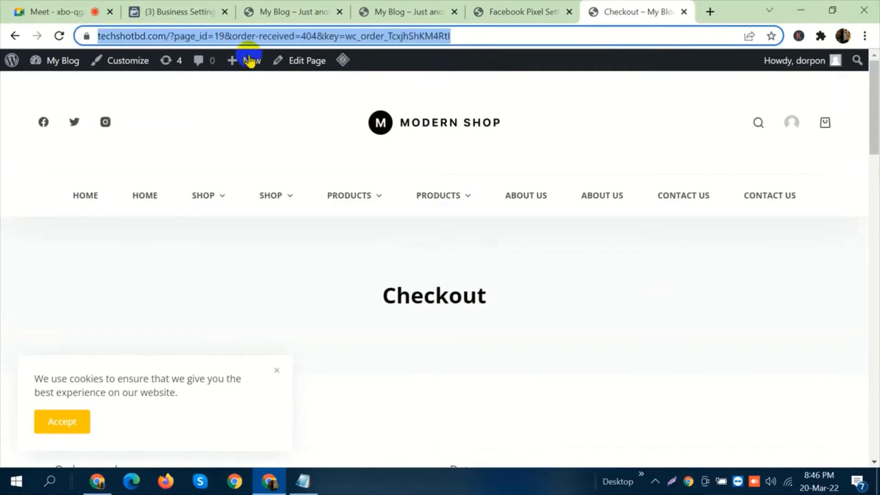
{"action": "left_click", "coordinate": [295, 35]}
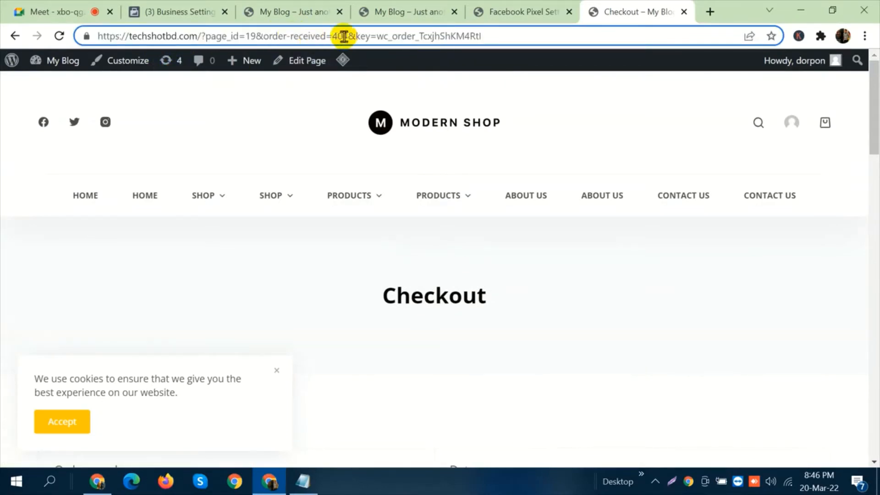
{"action": "left_click_drag", "start_coordinate": [327, 36], "coordinate": [94, 50]}
{"action": "key", "text": "ctrl+c"}
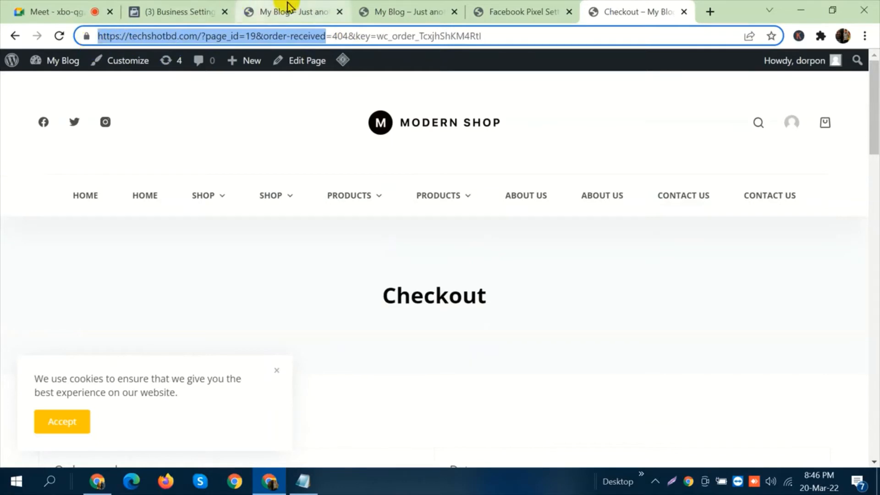
Return to the event setup page, start tracking an event by URL, and set its matching rule to URL contains.
{"action": "left_click", "coordinate": [271, 10]}
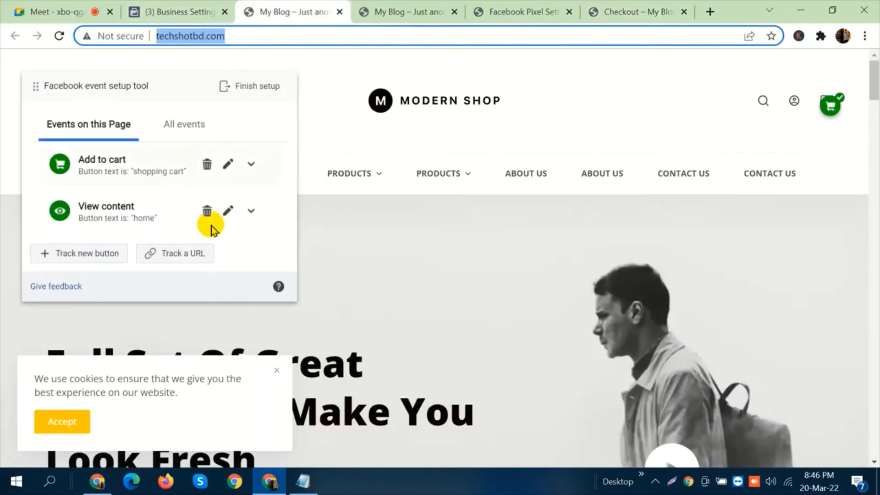
{"action": "left_click", "coordinate": [182, 256]}
{"action": "left_click", "coordinate": [175, 124]}
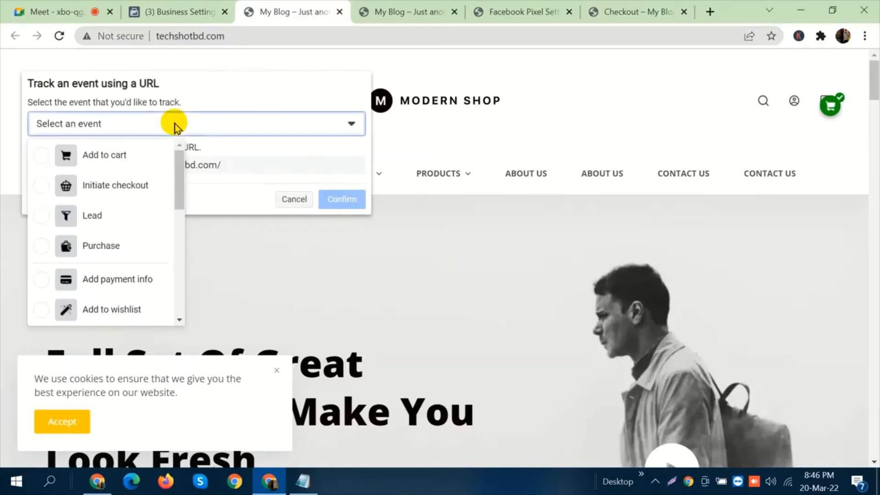
{"action": "left_click", "coordinate": [242, 164]}
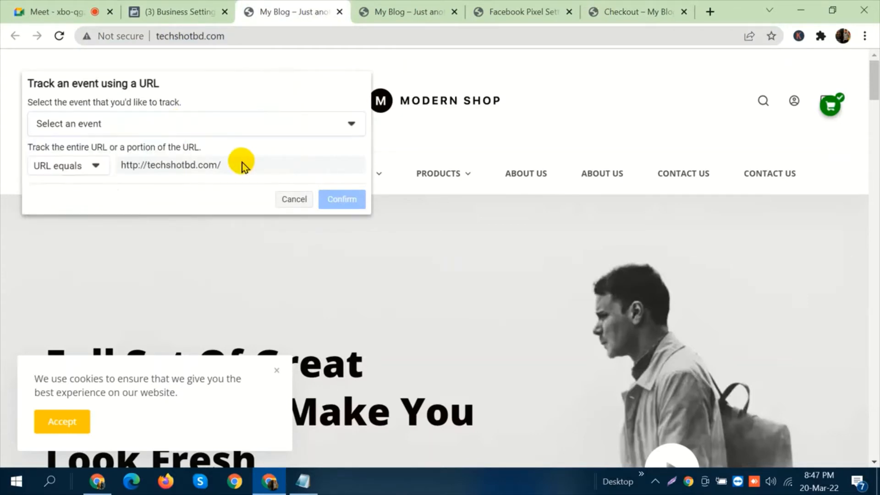
{"action": "left_click", "coordinate": [80, 170]}
{"action": "left_click", "coordinate": [297, 170]}
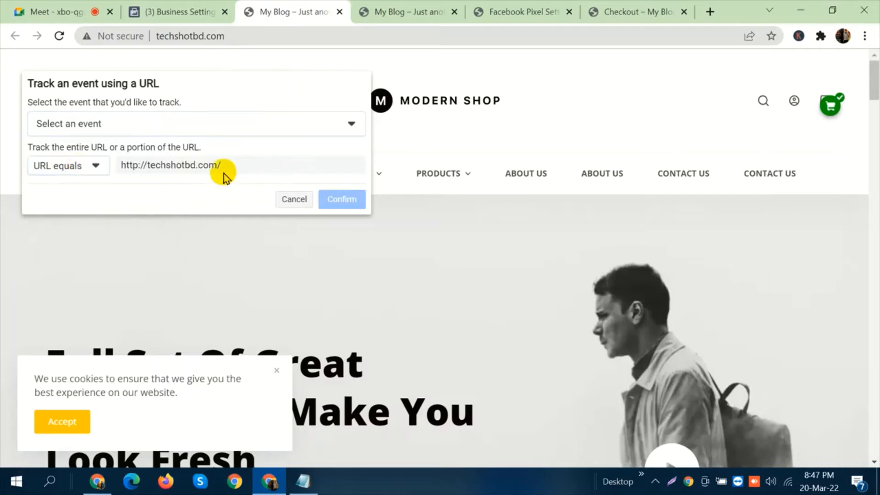
{"action": "left_click", "coordinate": [94, 165]}
{"action": "left_click", "coordinate": [95, 165]}
{"action": "left_click", "coordinate": [93, 165]}
{"action": "left_click", "coordinate": [78, 211]}
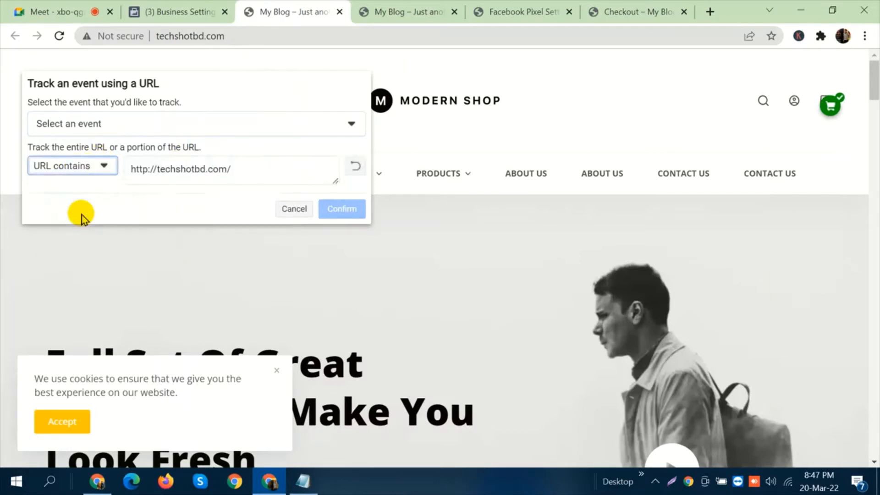
{"action": "left_click", "coordinate": [206, 171]}
{"action": "left_click", "coordinate": [206, 171]}
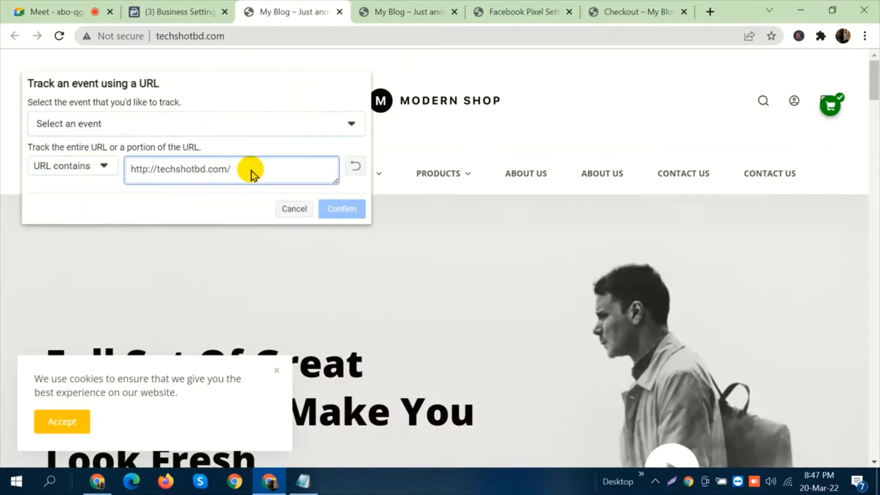
{"action": "key", "text": "ctrl+a"}
{"action": "key", "text": "ctrl+v"}
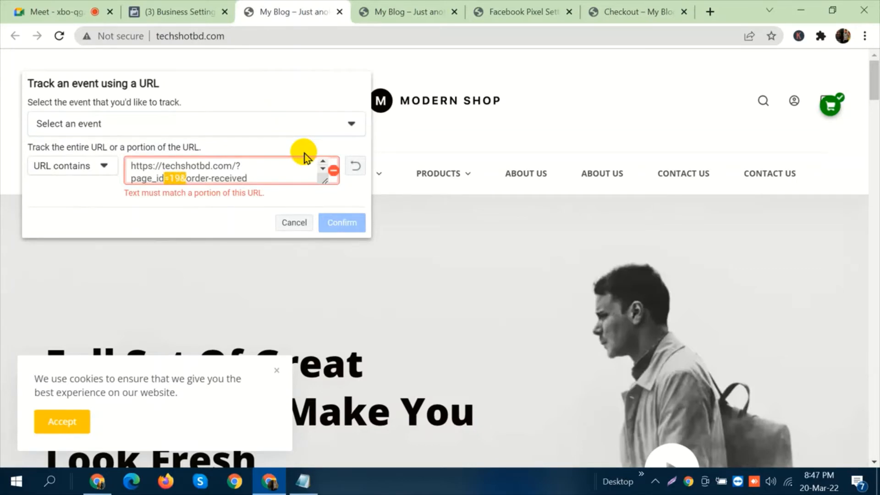
{"action": "type", "text": "/"}
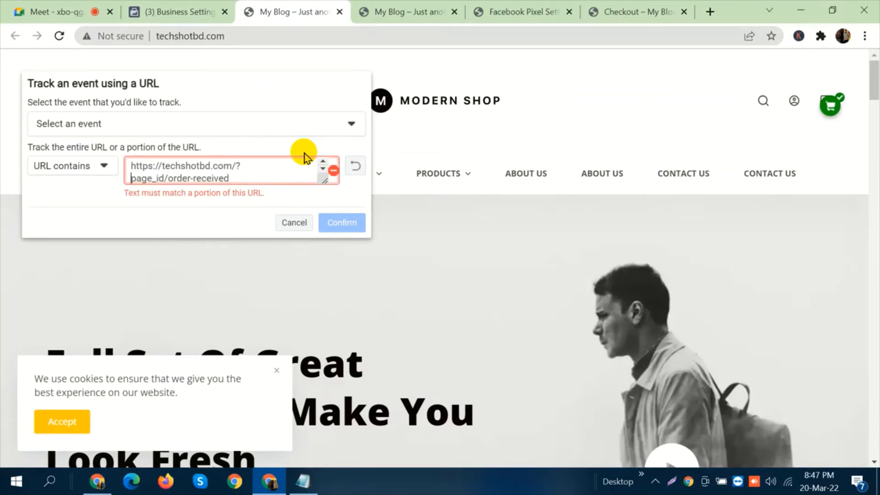
{"action": "key", "text": "BackSpace"}
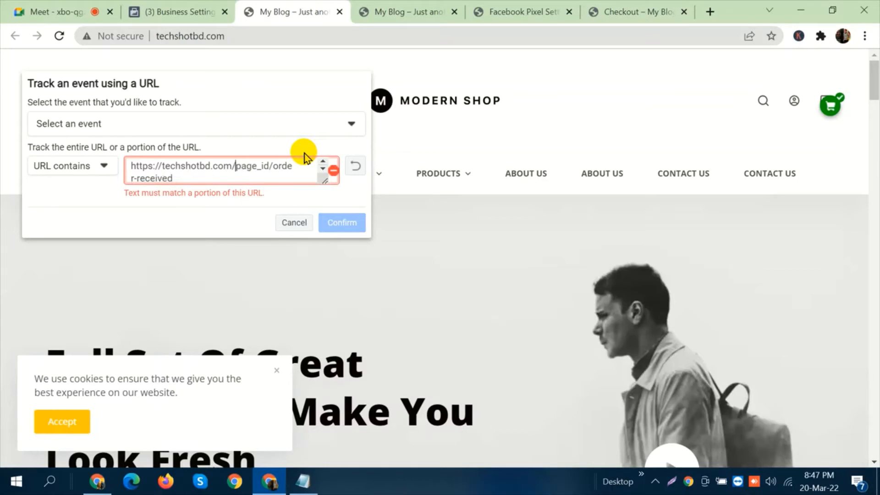
{"action": "key", "text": "BackSpace"}
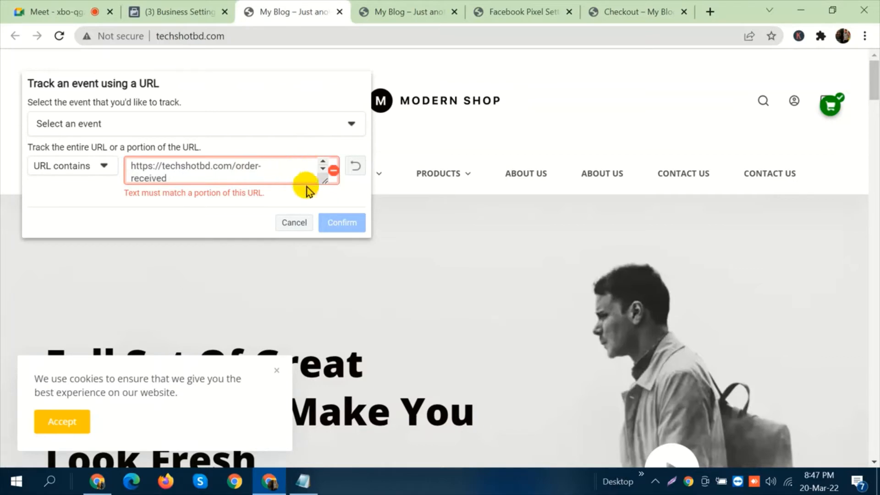
Change the shopping cart button's event to Purchase, closing the Checkout page tab along the way.
{"action": "left_click", "coordinate": [830, 114]}
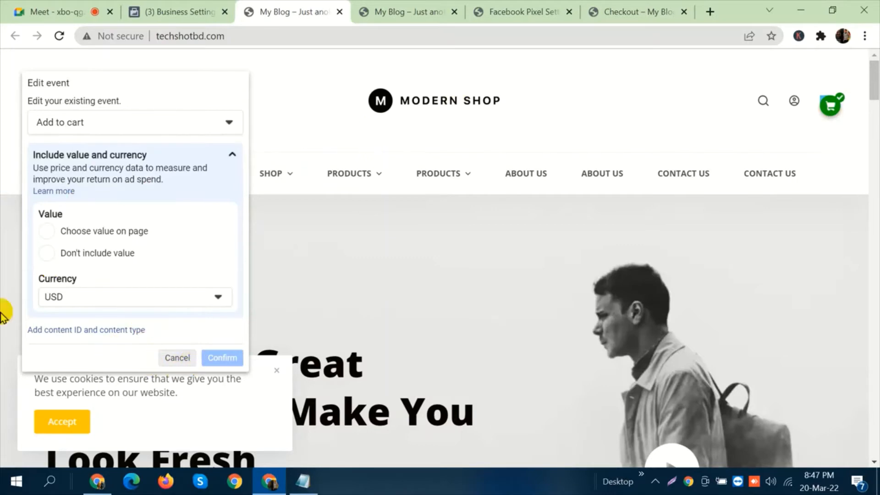
{"action": "left_click", "coordinate": [684, 12]}
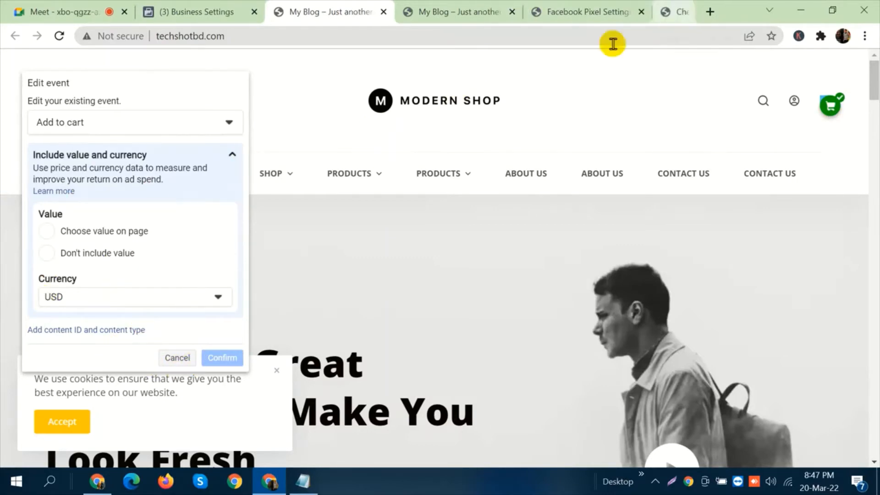
{"action": "left_click", "coordinate": [130, 123]}
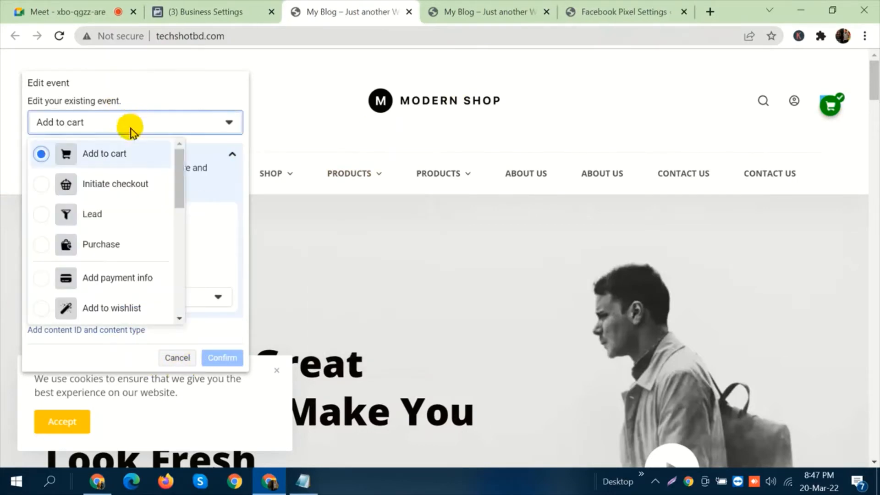
{"action": "left_click", "coordinate": [114, 243]}
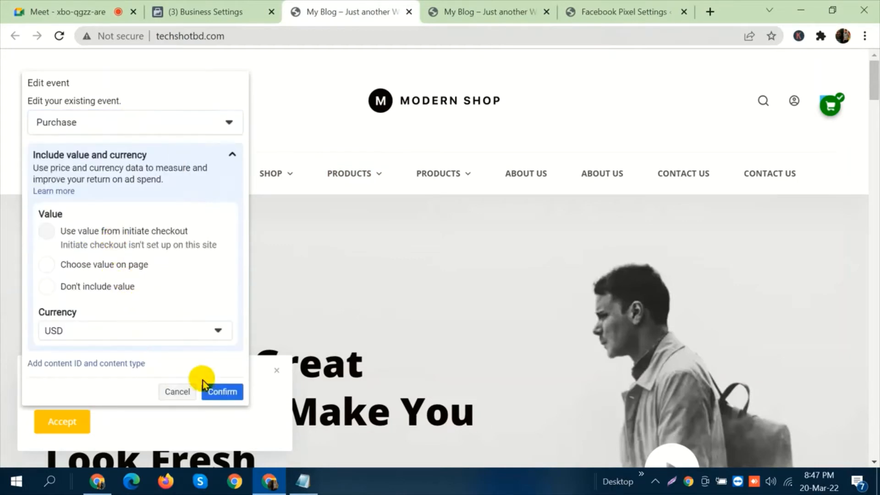
{"action": "left_click", "coordinate": [217, 392]}
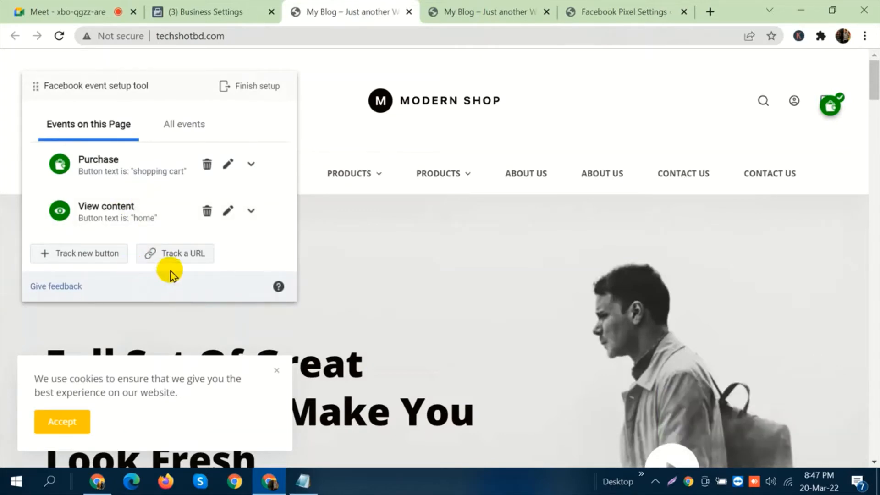
{"action": "left_click", "coordinate": [177, 258]}
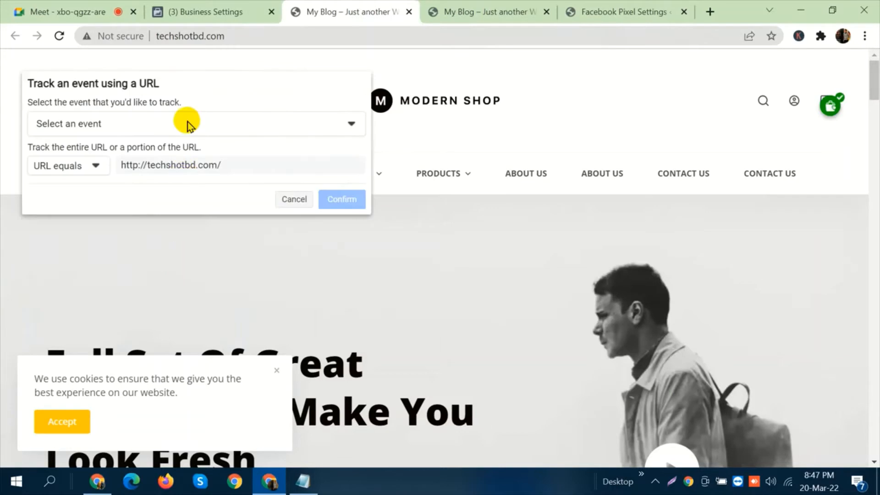
{"action": "left_click", "coordinate": [578, 10]}
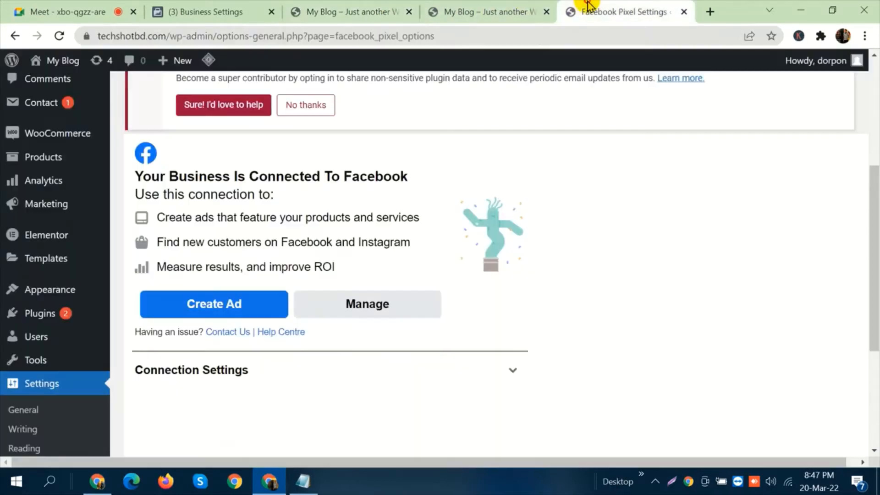
{"action": "left_click", "coordinate": [365, 5]}
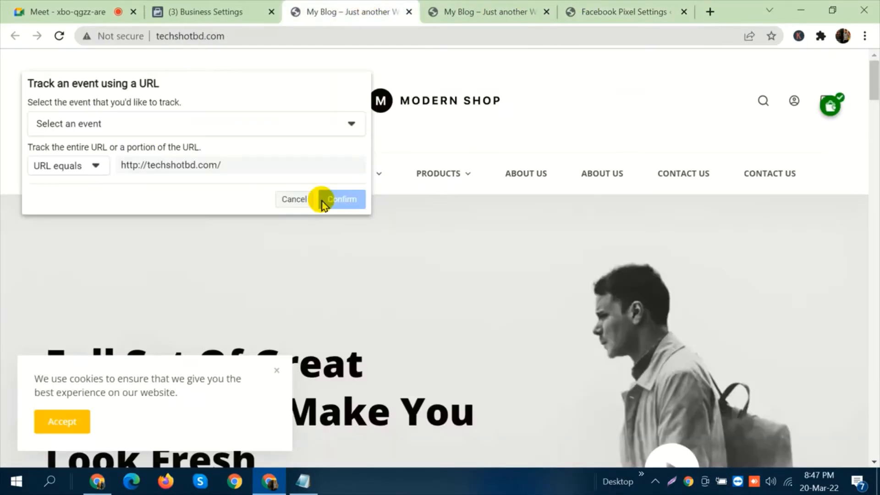
Switch to Google Meet, admit the waiting participant, and return to the event setup page.
{"action": "left_click", "coordinate": [87, 10]}
{"action": "left_click", "coordinate": [581, 133]}
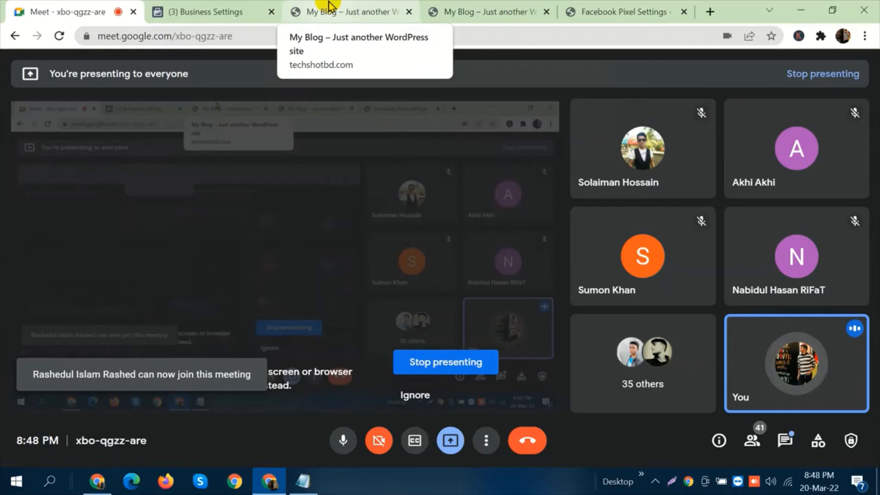
{"action": "left_click", "coordinate": [331, 6]}
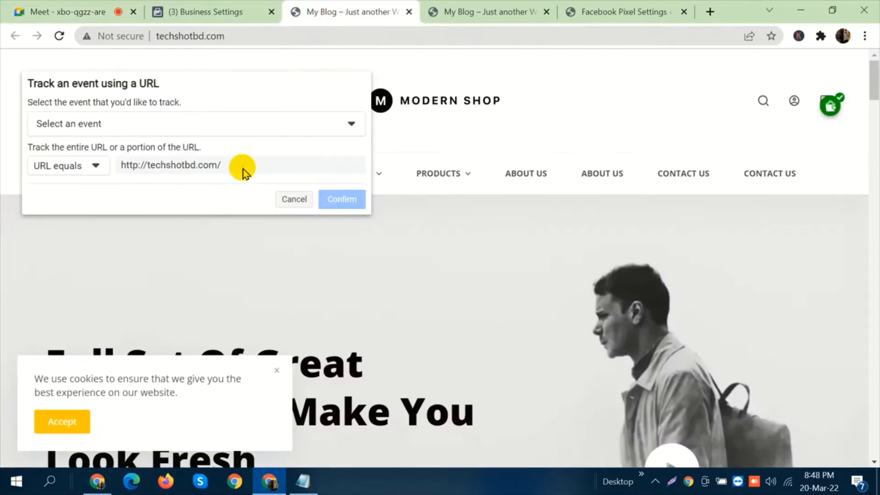
{"action": "left_click", "coordinate": [292, 123]}
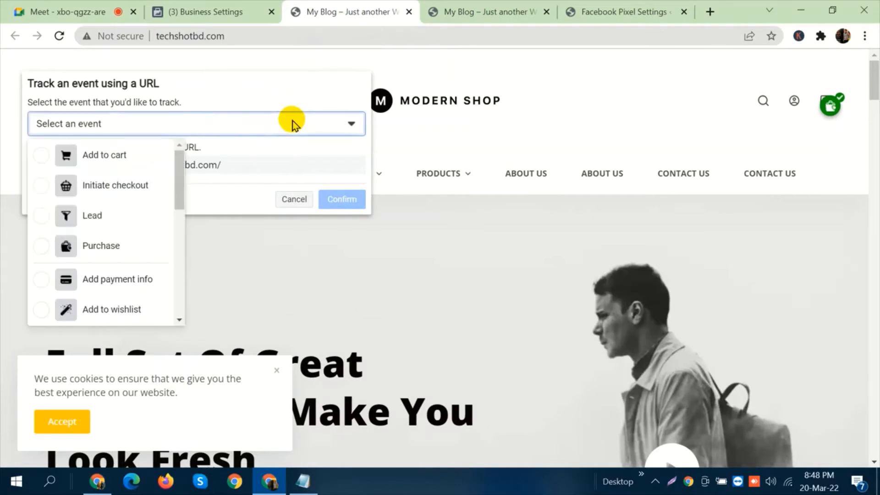
{"action": "left_click", "coordinate": [295, 157]}
{"action": "left_click", "coordinate": [295, 199]}
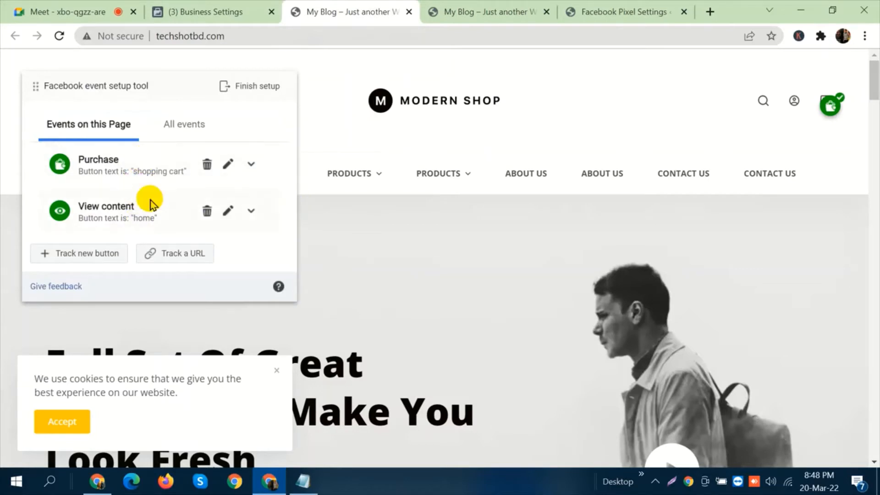
{"action": "left_click", "coordinate": [108, 256]}
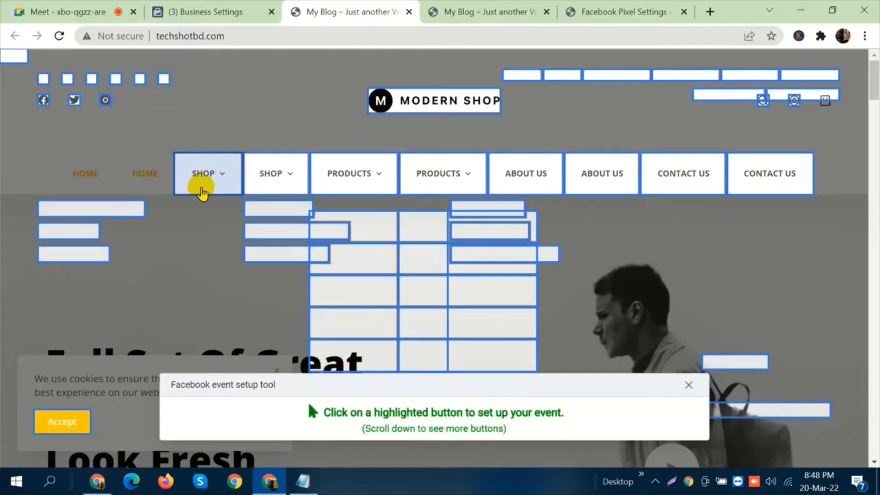
{"action": "left_click", "coordinate": [195, 179]}
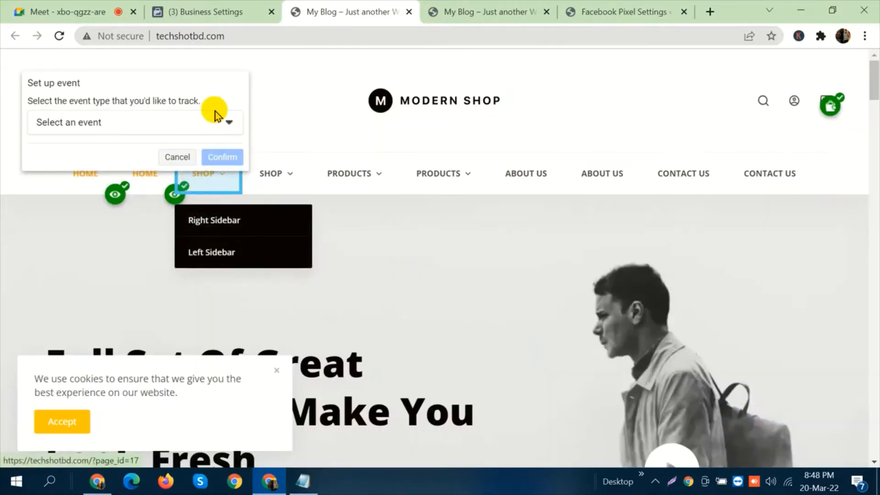
{"action": "left_click", "coordinate": [176, 157]}
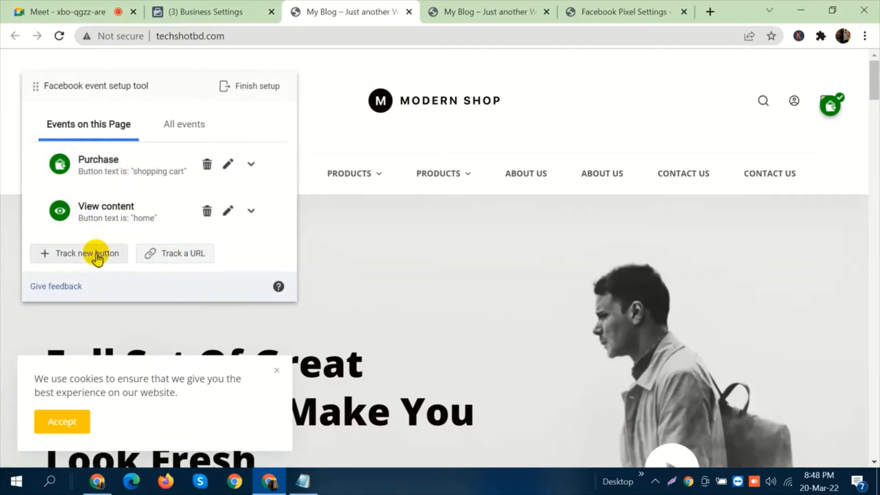
Delete the Purchase event tracked on the shopping cart button.
{"action": "left_click", "coordinate": [207, 163]}
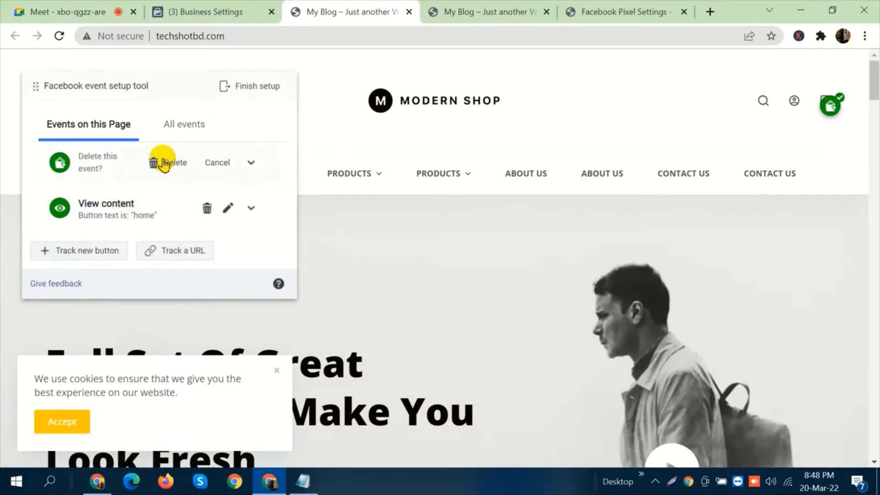
{"action": "left_click", "coordinate": [165, 163]}
Track the About Us menu button as a new View content event.
{"action": "left_click", "coordinate": [102, 210]}
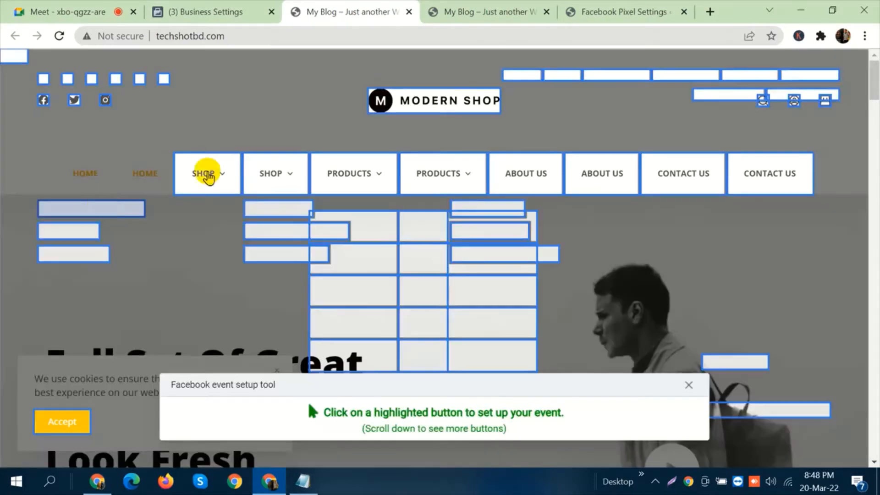
{"action": "left_click", "coordinate": [137, 177]}
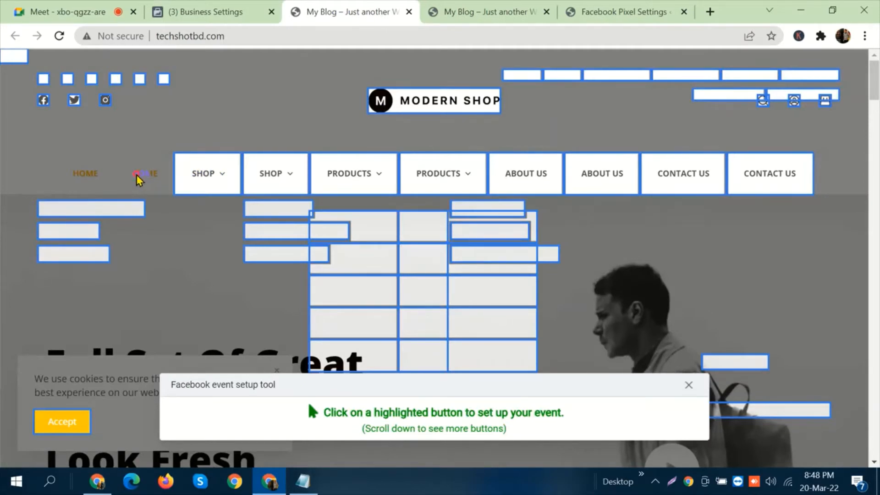
{"action": "left_click", "coordinate": [510, 181]}
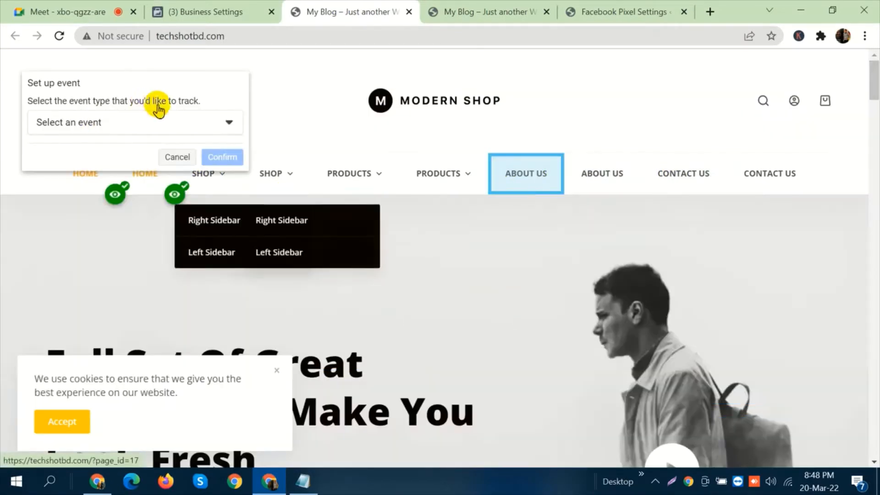
{"action": "left_click", "coordinate": [147, 122]}
{"action": "scroll", "coordinate": [102, 249], "scroll_direction": "down", "scroll_amount": 5}
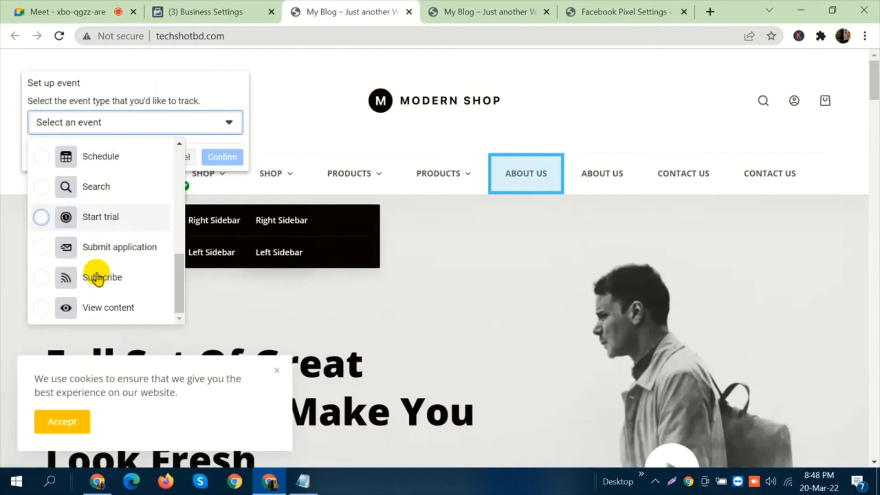
{"action": "left_click", "coordinate": [90, 308]}
{"action": "left_click", "coordinate": [223, 358]}
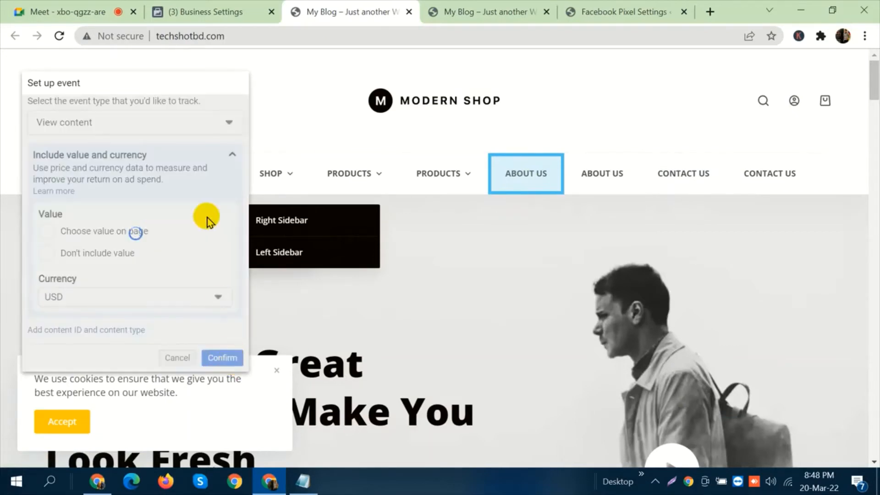
{"action": "left_click", "coordinate": [160, 266]}
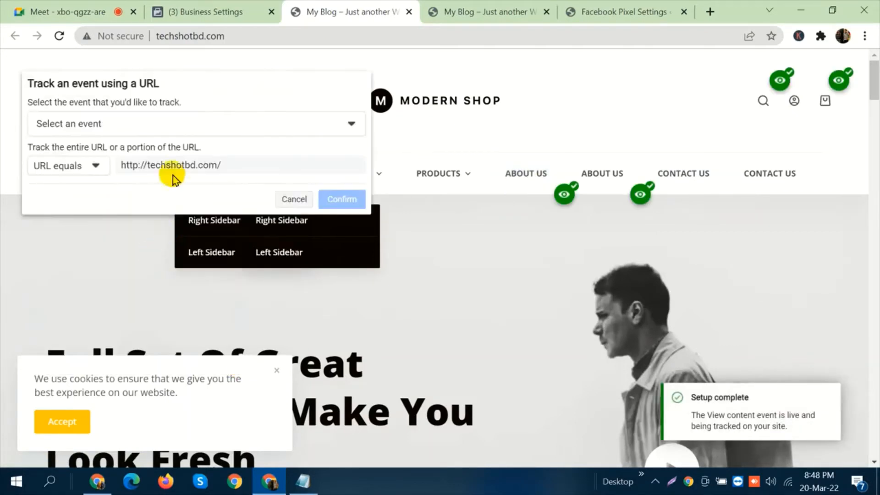
{"action": "left_click", "coordinate": [155, 117]}
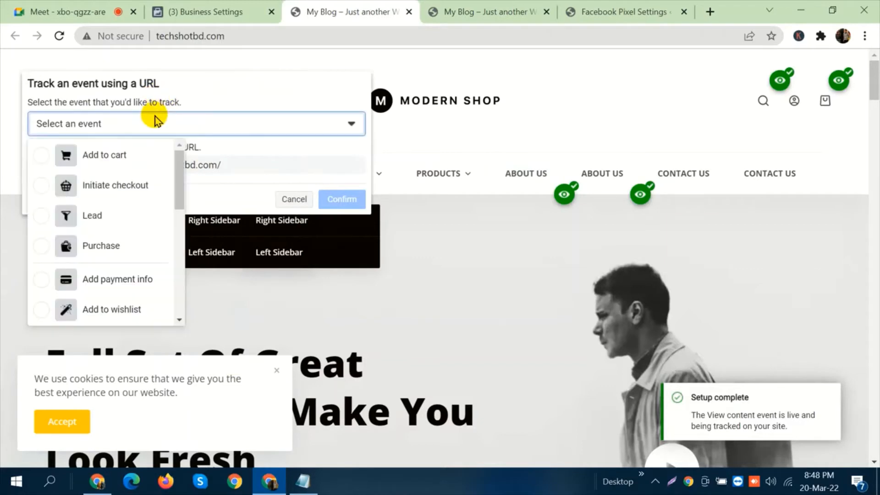
{"action": "left_click", "coordinate": [104, 245]}
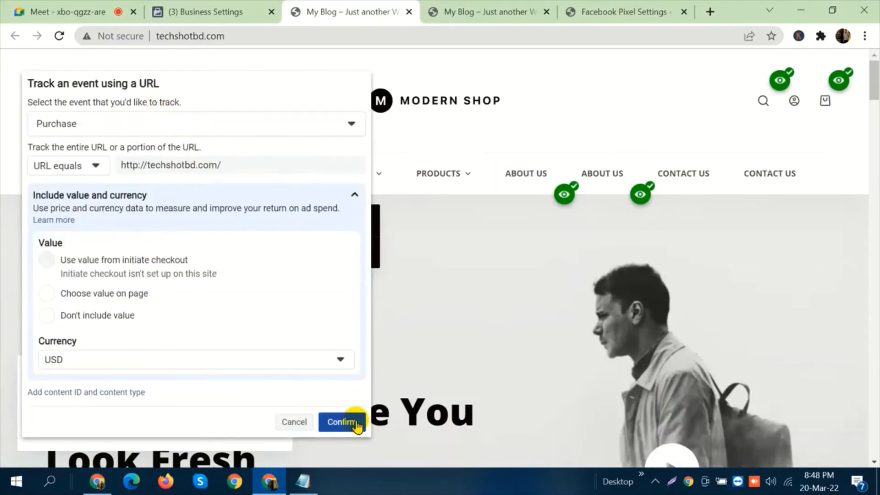
{"action": "left_click", "coordinate": [342, 422]}
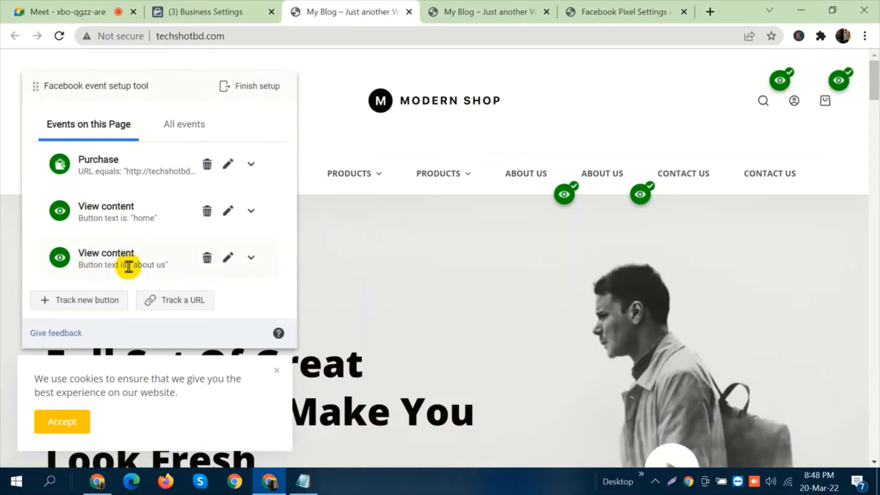
Change the event tracked on the About Us button from View content to Add to cart and confirm it.
{"action": "scroll", "coordinate": [137, 247], "scroll_direction": "down", "scroll_amount": 4}
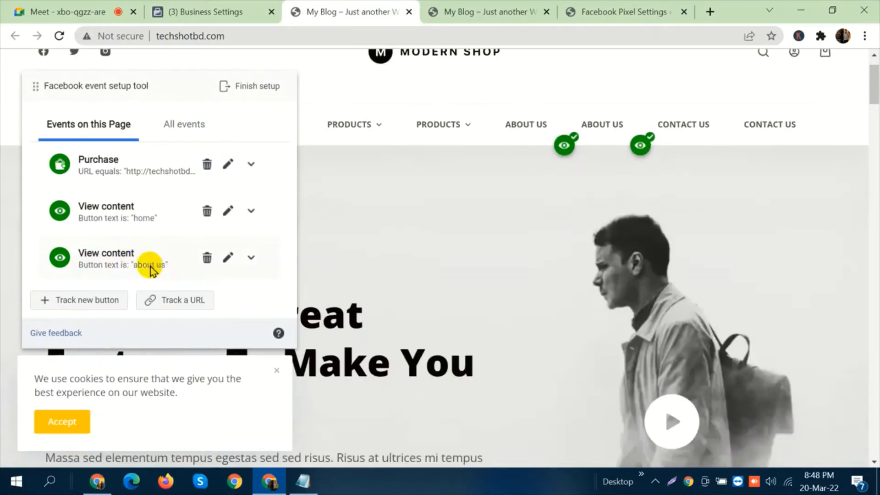
{"action": "left_click", "coordinate": [226, 258]}
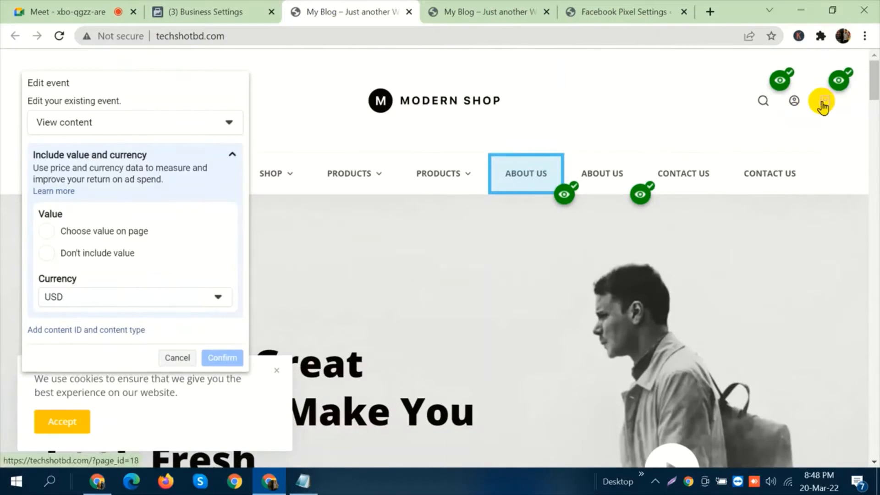
{"action": "left_click", "coordinate": [126, 122]}
{"action": "scroll", "coordinate": [113, 231], "scroll_direction": "up", "scroll_amount": 1}
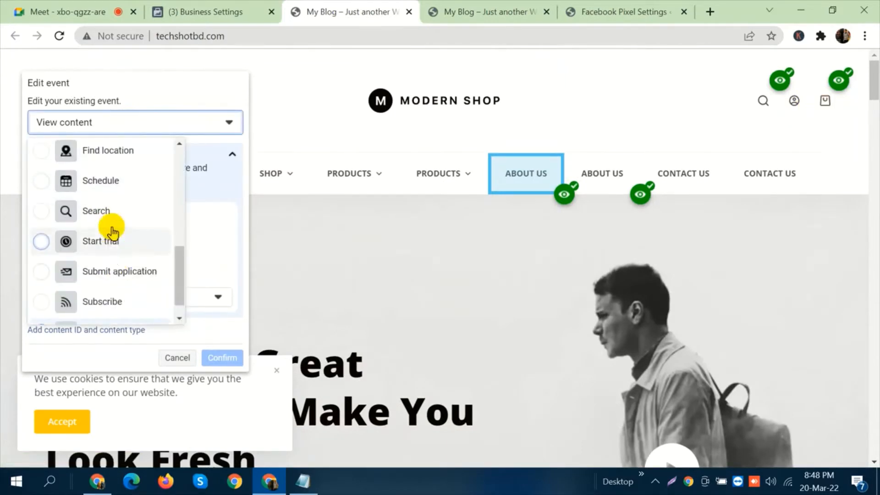
{"action": "scroll", "coordinate": [110, 197], "scroll_direction": "up", "scroll_amount": 5}
{"action": "left_click", "coordinate": [108, 155]}
{"action": "left_click", "coordinate": [212, 358]}
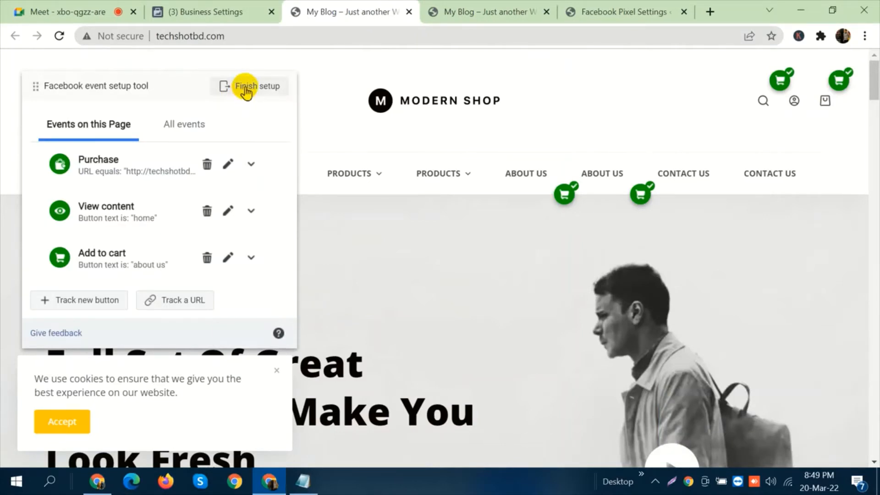
Finish the event setup for the shop site and skip the feedback question.
{"action": "left_click", "coordinate": [246, 90]}
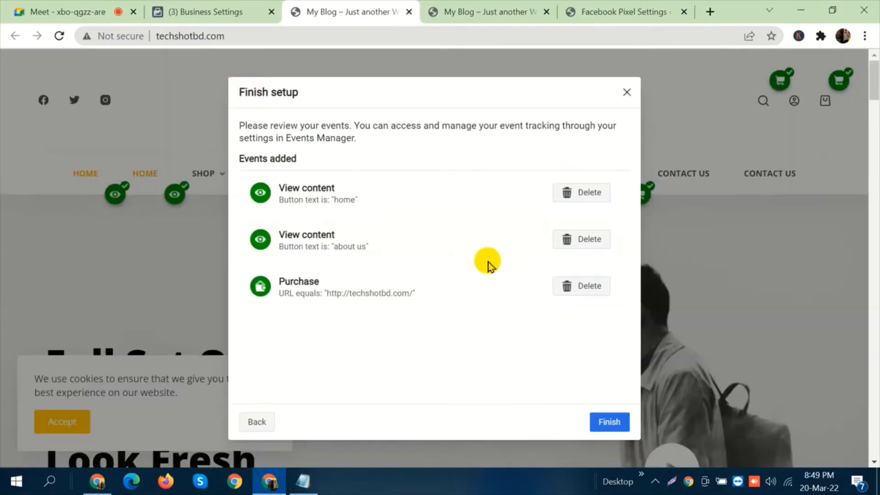
{"action": "left_click", "coordinate": [602, 424]}
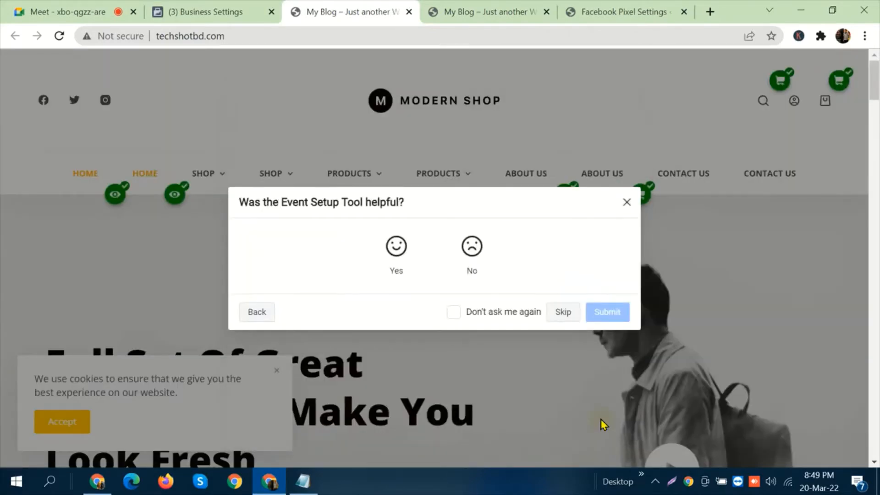
{"action": "left_click", "coordinate": [564, 312]}
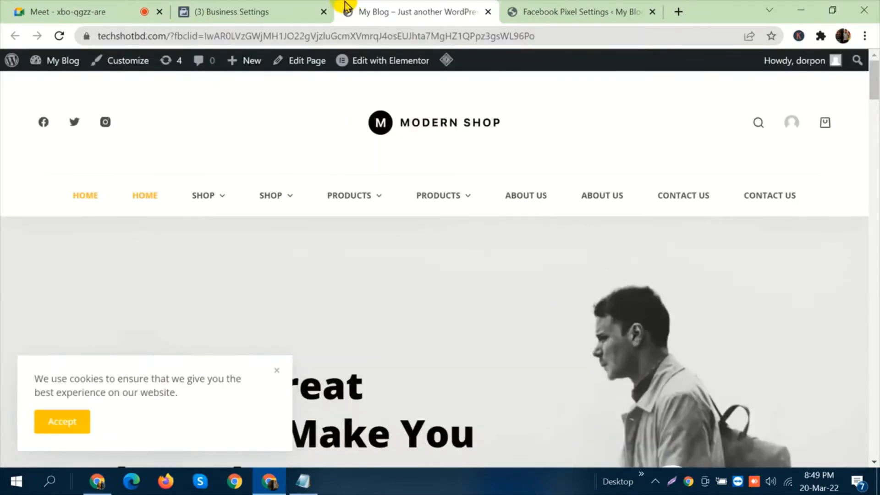
Return to Business Settings and complete the WordPress connection wizard, opening the event test in Events Manager before finishing.
{"action": "left_click", "coordinate": [250, 9]}
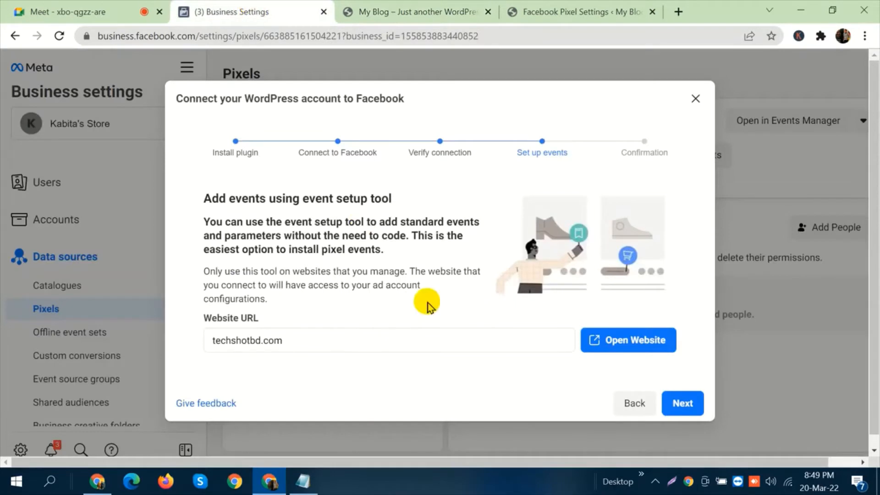
{"action": "left_click", "coordinate": [684, 404]}
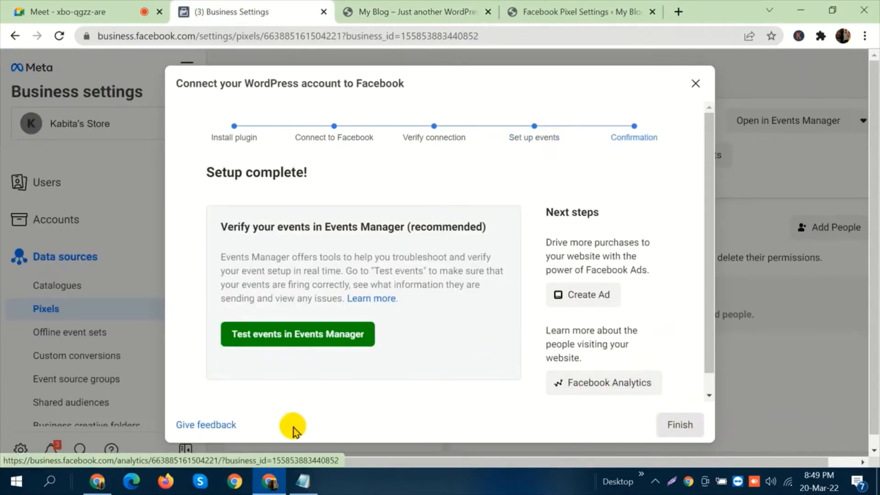
{"action": "left_click", "coordinate": [287, 342]}
{"action": "left_click", "coordinate": [175, 8]}
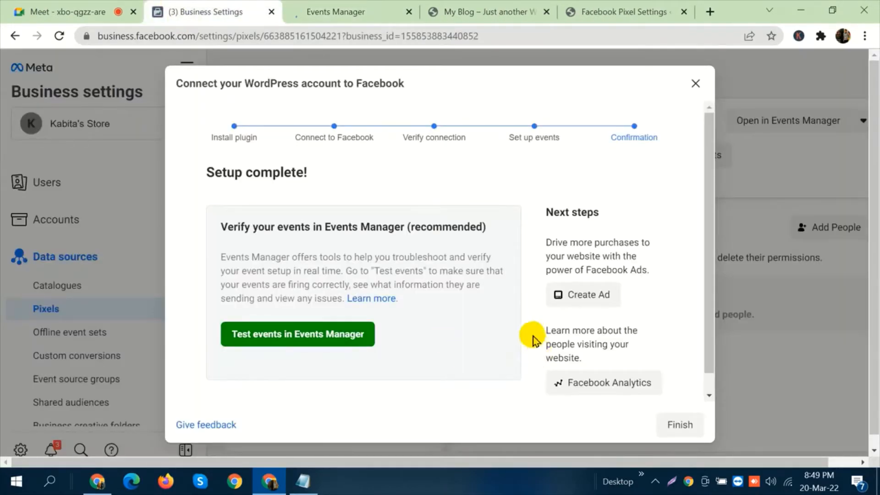
{"action": "scroll", "coordinate": [527, 330], "scroll_direction": "down", "scroll_amount": 1}
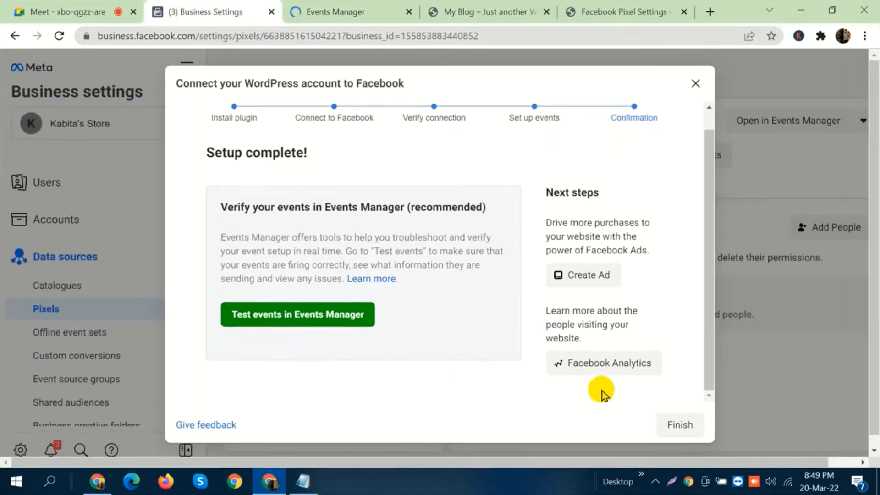
{"action": "left_click", "coordinate": [686, 426]}
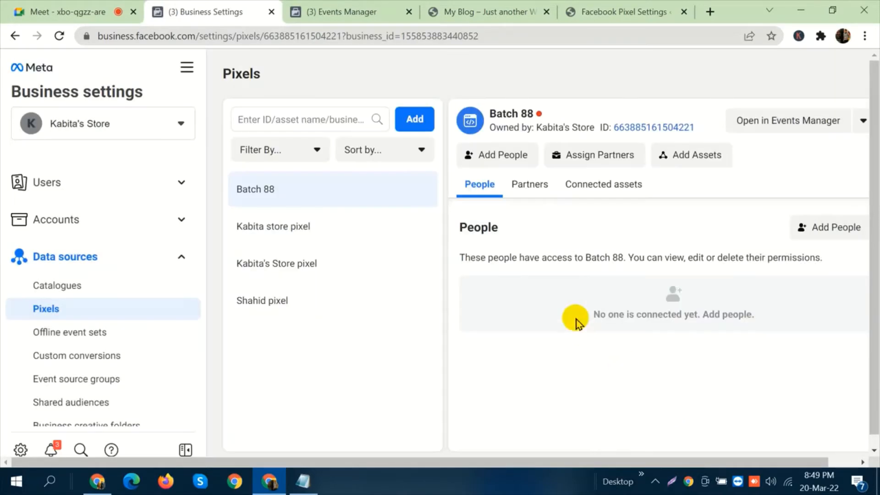
Reload the pixel settings and compare the activity status of Batch 88 with that of Kabita store pixel.
{"action": "left_click", "coordinate": [61, 43]}
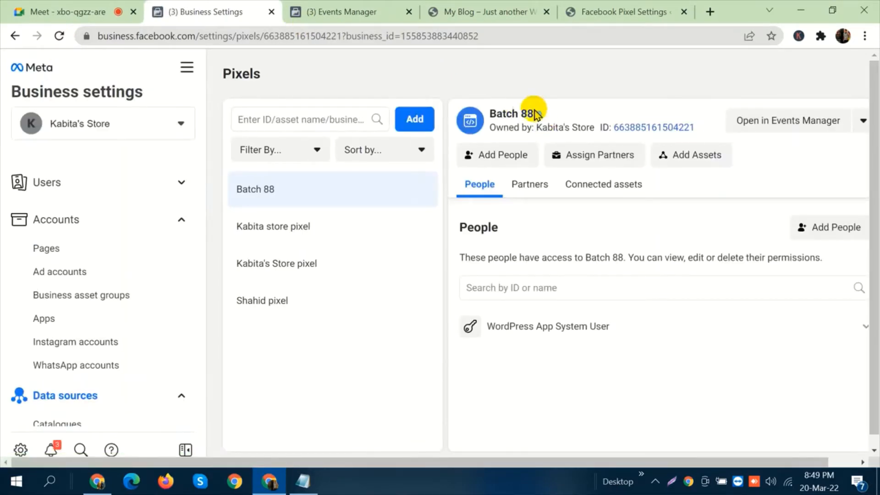
{"action": "mouse_move", "coordinate": [542, 117]}
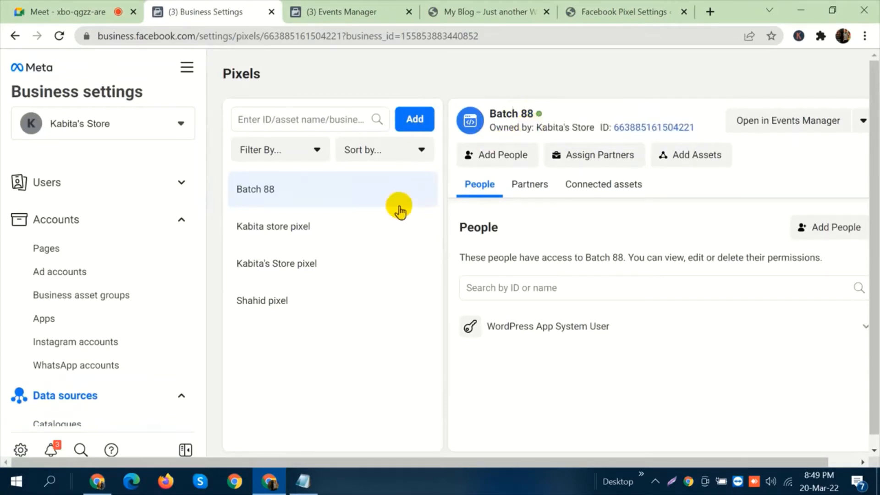
{"action": "left_click", "coordinate": [373, 237]}
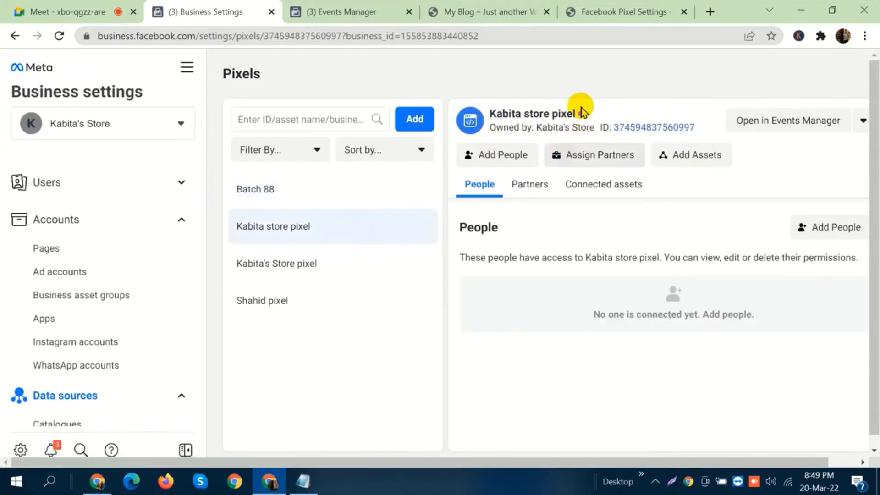
{"action": "mouse_move", "coordinate": [582, 119]}
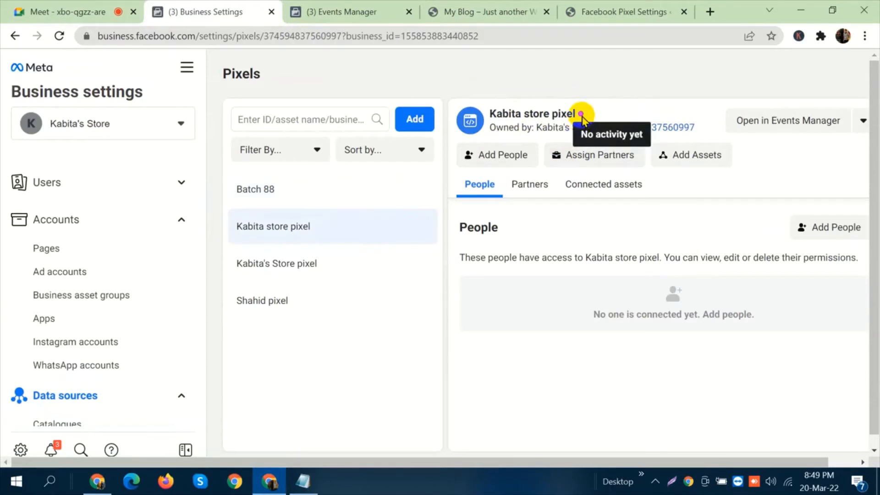
{"action": "left_click", "coordinate": [314, 194]}
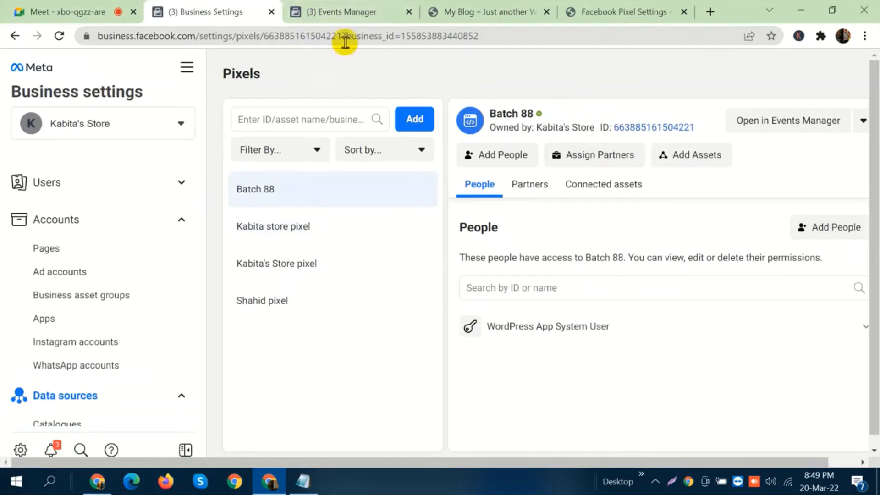
Close the Events Manager and blog pages, check the WordPress Facebook Pixel settings, and return to Business Settings.
{"action": "left_click", "coordinate": [413, 12]}
{"action": "left_click", "coordinate": [409, 12]}
{"action": "left_click", "coordinate": [375, 12]}
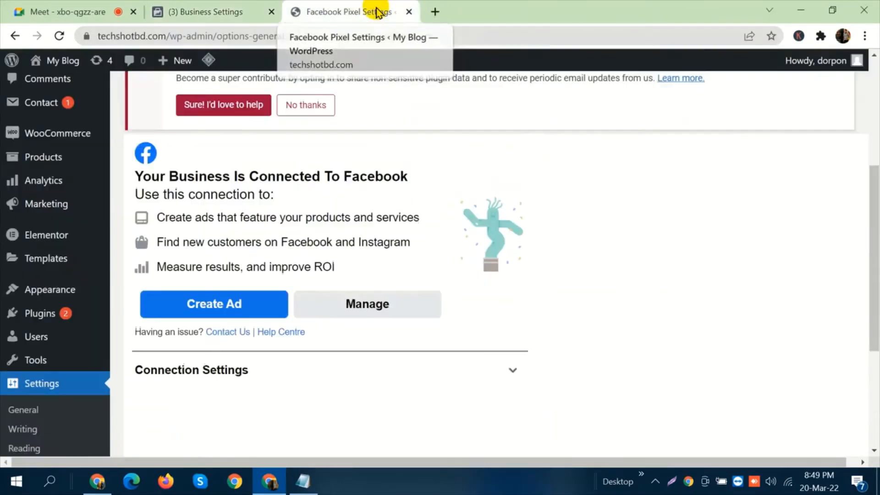
{"action": "left_click", "coordinate": [242, 6]}
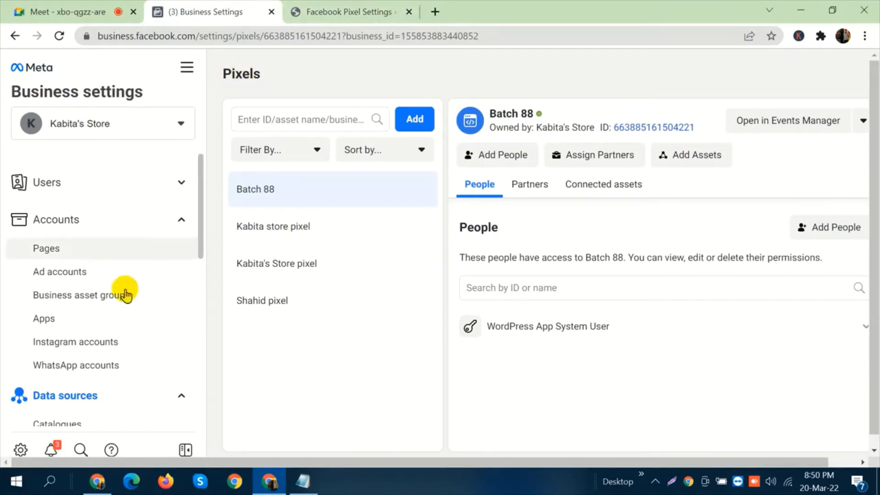
Open the Batch 88 pixel in Events Manager and review its activity graph and event list.
{"action": "scroll", "coordinate": [124, 291], "scroll_direction": "down", "scroll_amount": 5}
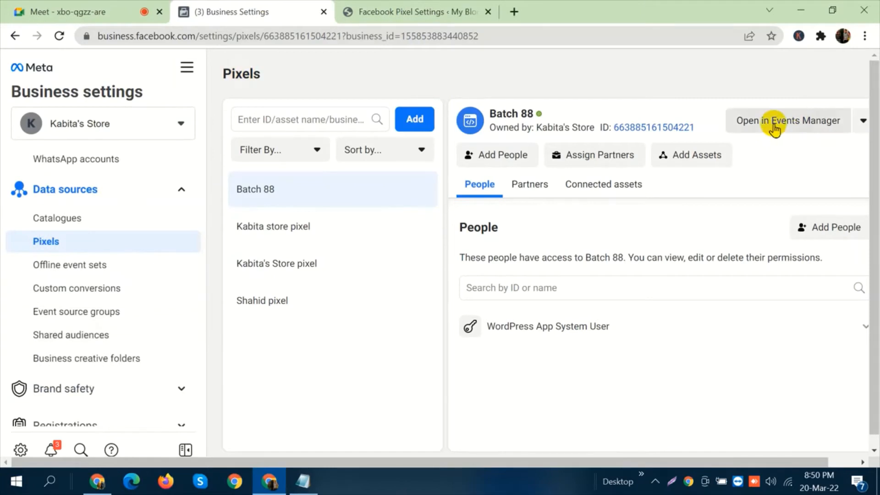
{"action": "left_click", "coordinate": [774, 125]}
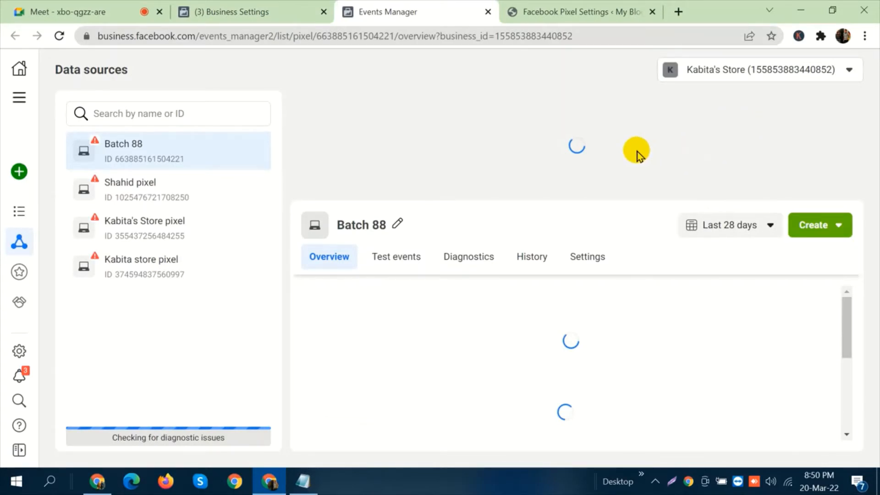
{"action": "scroll", "coordinate": [643, 276], "scroll_direction": "down", "scroll_amount": 5}
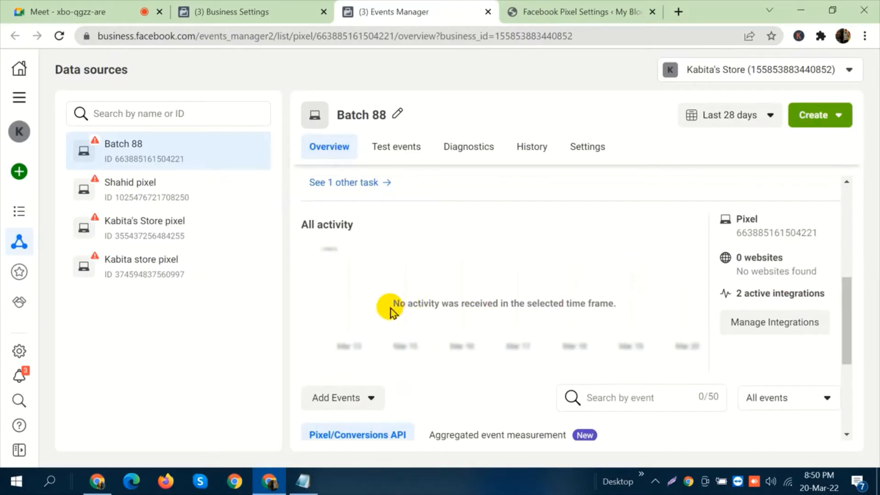
{"action": "left_click_drag", "start_coordinate": [391, 307], "coordinate": [583, 306]}
{"action": "left_click", "coordinate": [585, 307]}
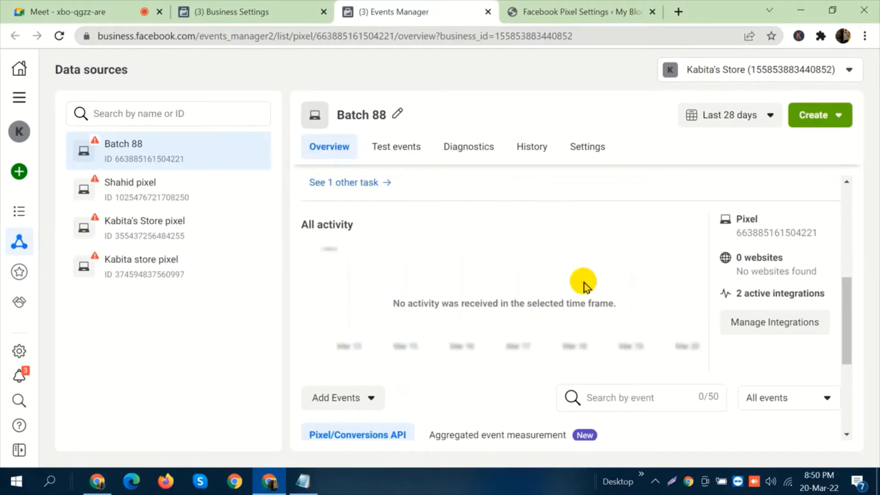
{"action": "scroll", "coordinate": [585, 270], "scroll_direction": "down", "scroll_amount": 5}
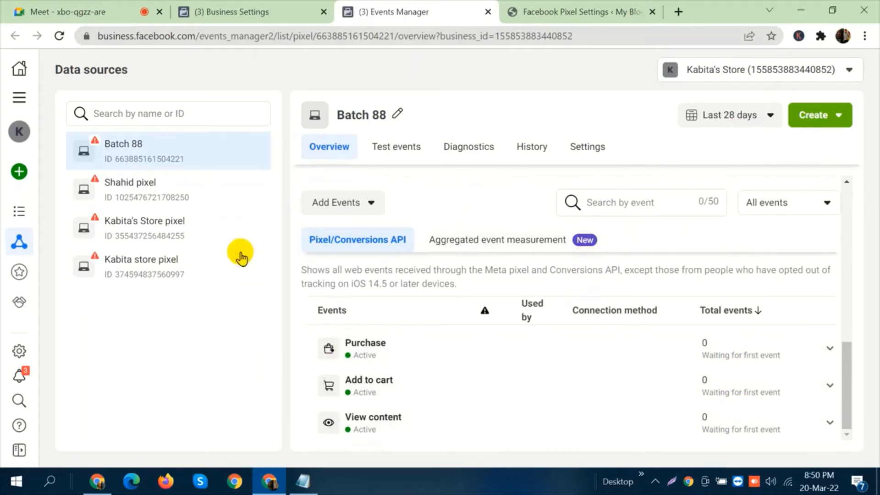
Examine the overview of Kabita's Store pixel, including its activity graph, connected website and event list.
{"action": "left_click", "coordinate": [172, 243]}
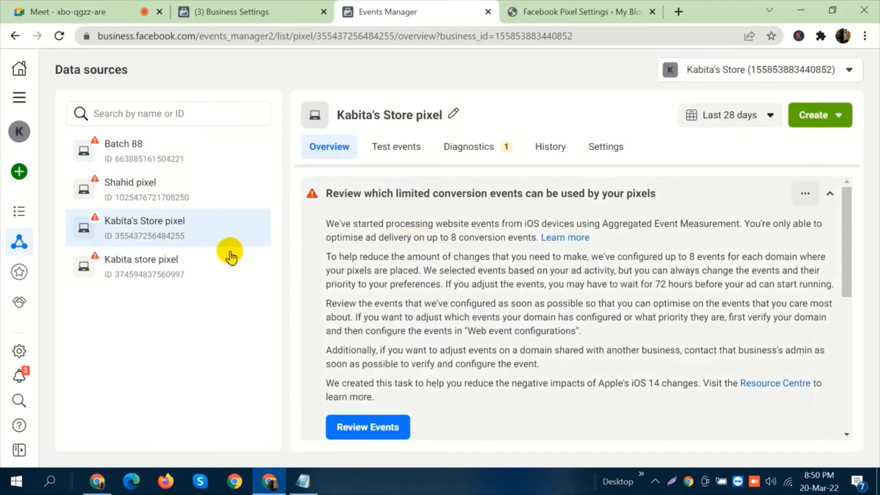
{"action": "scroll", "coordinate": [504, 275], "scroll_direction": "down", "scroll_amount": 5}
{"action": "mouse_move", "coordinate": [349, 302]}
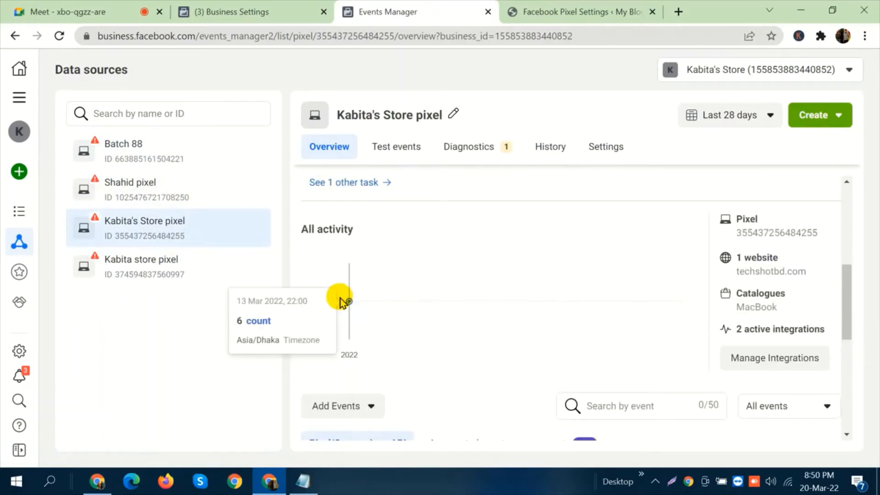
{"action": "scroll", "coordinate": [676, 275], "scroll_direction": "down", "scroll_amount": 3}
{"action": "scroll", "coordinate": [674, 275], "scroll_direction": "down", "scroll_amount": 4}
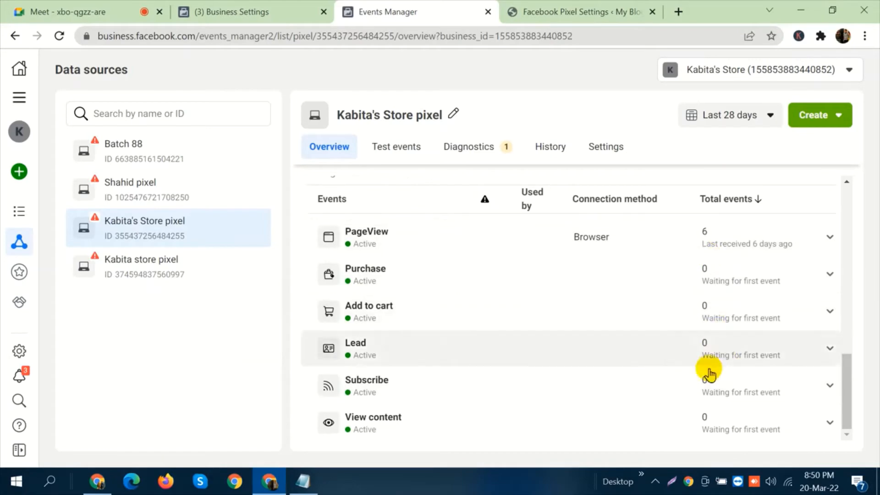
{"action": "scroll", "coordinate": [712, 387], "scroll_direction": "up", "scroll_amount": 10}
{"action": "scroll", "coordinate": [703, 344], "scroll_direction": "down", "scroll_amount": 8}
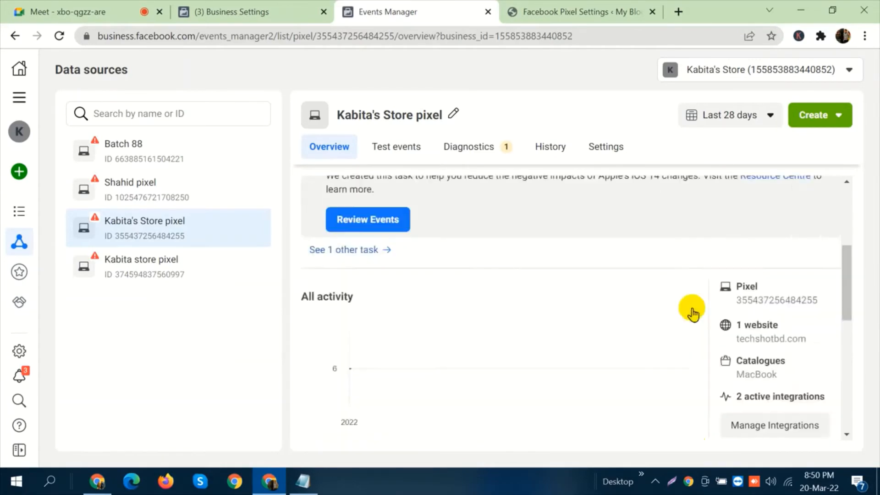
{"action": "scroll", "coordinate": [630, 286], "scroll_direction": "up", "scroll_amount": 8}
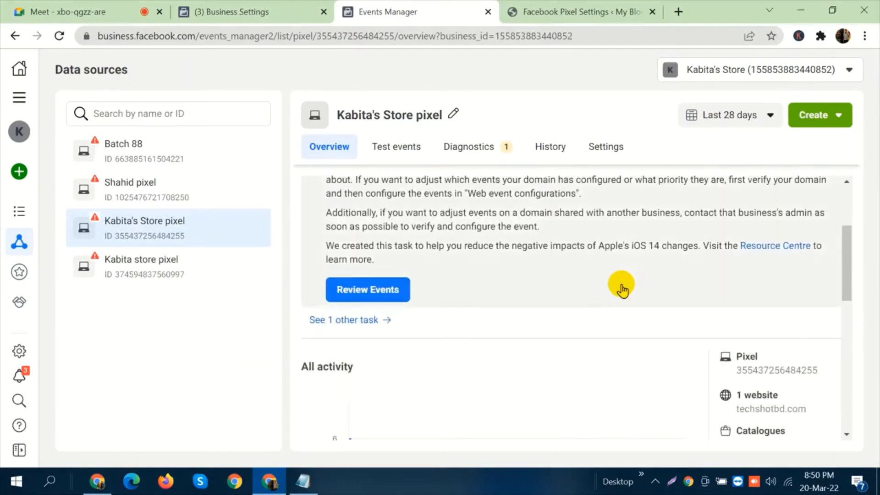
Return to the Batch 88 overview and show its aggregated event measurement.
{"action": "left_click", "coordinate": [146, 144]}
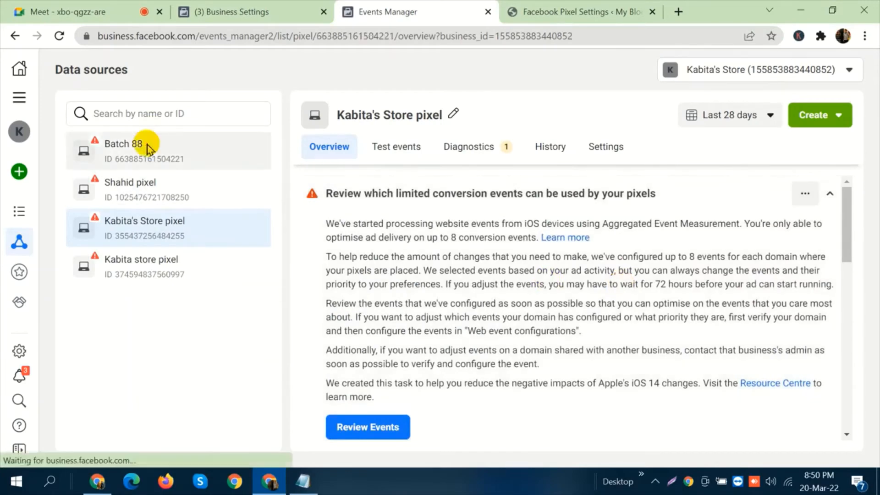
{"action": "scroll", "coordinate": [772, 255], "scroll_direction": "down", "scroll_amount": 6}
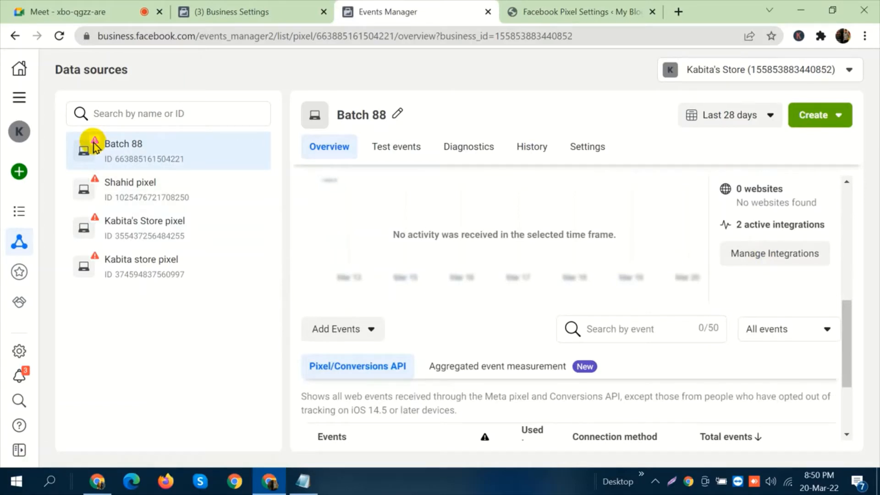
{"action": "scroll", "coordinate": [642, 280], "scroll_direction": "down", "scroll_amount": 3}
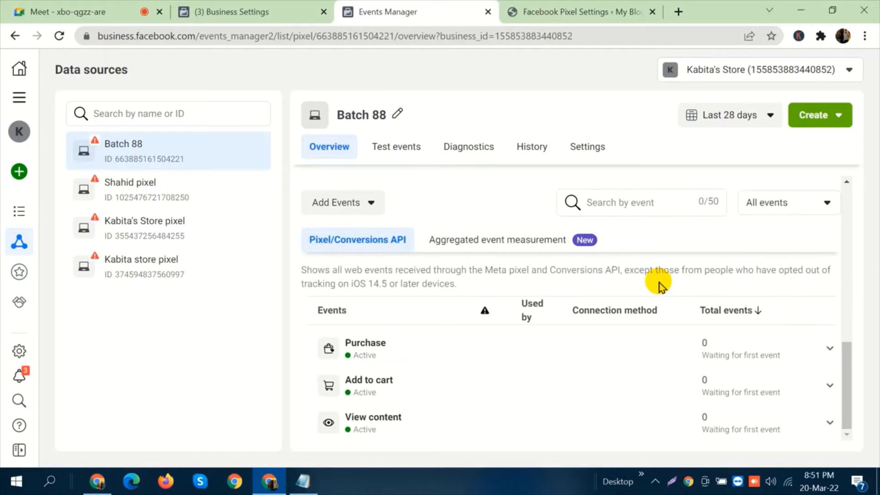
{"action": "left_click", "coordinate": [543, 243]}
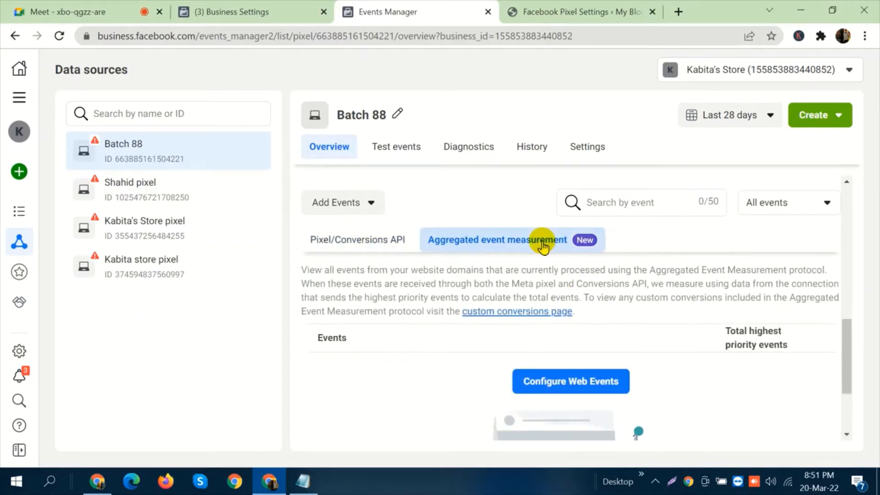
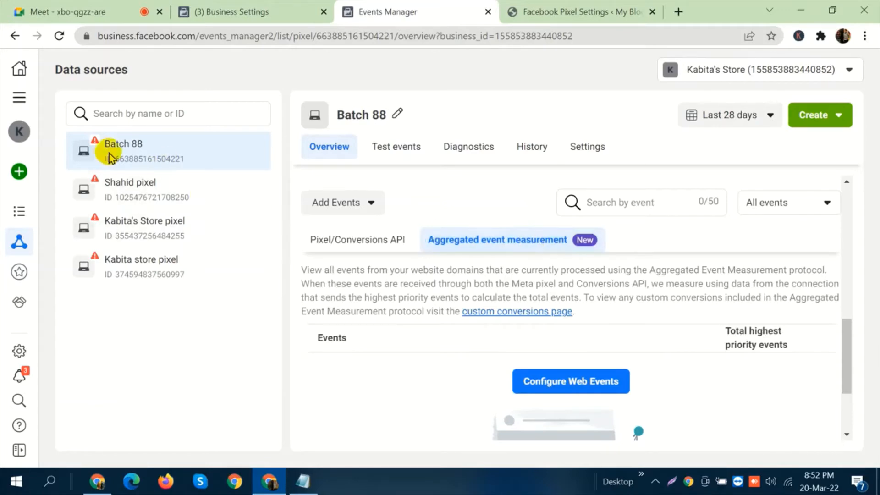
Examine the Batch 88 overview from the limited conversion events notice down to the web event configuration area.
{"action": "scroll", "coordinate": [592, 257], "scroll_direction": "up", "scroll_amount": 5}
{"action": "scroll", "coordinate": [592, 259], "scroll_direction": "up", "scroll_amount": 4}
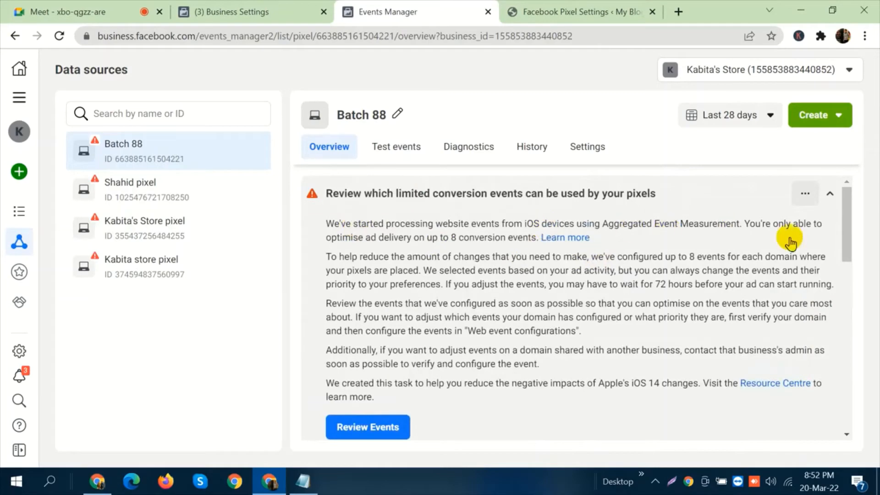
{"action": "scroll", "coordinate": [711, 300], "scroll_direction": "down", "scroll_amount": 2}
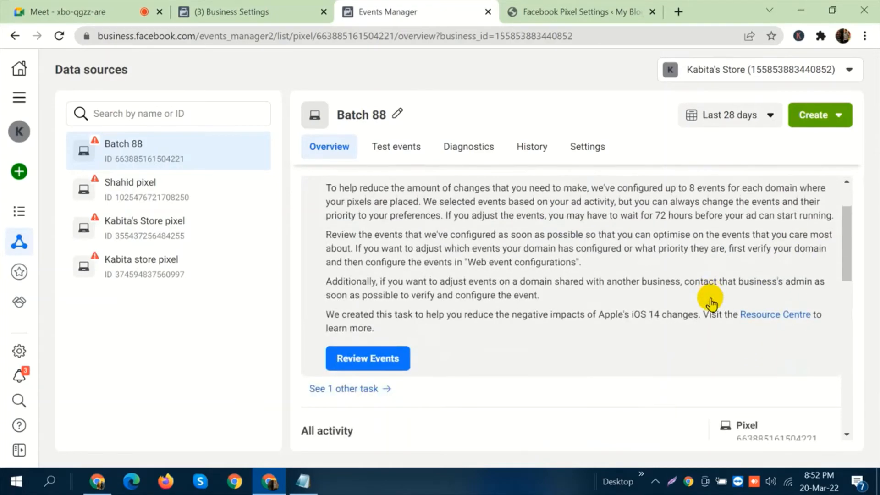
{"action": "scroll", "coordinate": [711, 300], "scroll_direction": "down", "scroll_amount": 4}
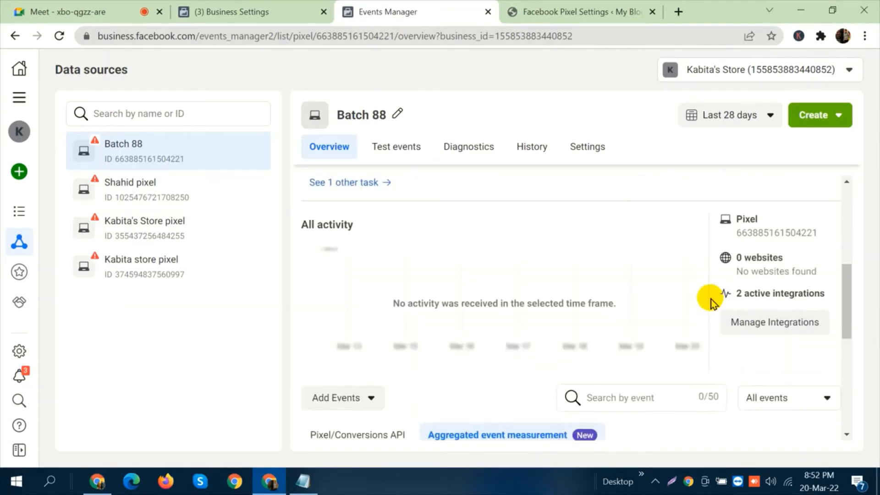
{"action": "scroll", "coordinate": [711, 303], "scroll_direction": "down", "scroll_amount": 3}
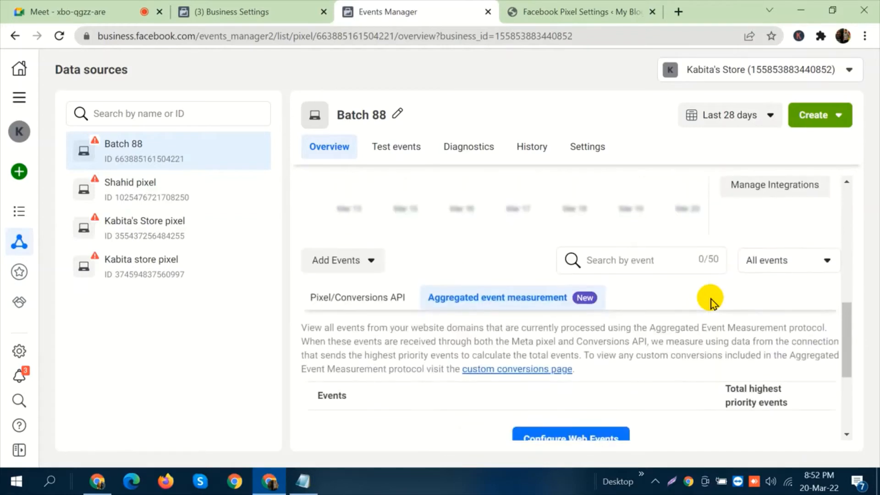
{"action": "scroll", "coordinate": [711, 302], "scroll_direction": "down", "scroll_amount": 4}
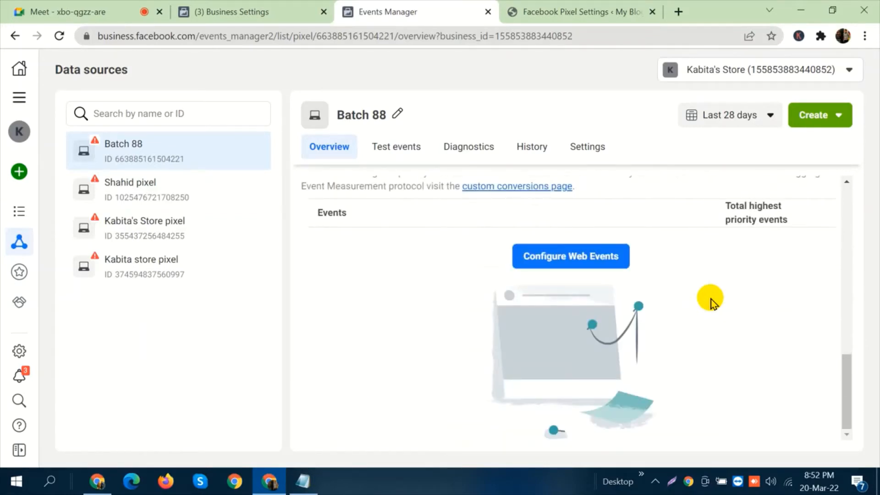
{"action": "left_click", "coordinate": [614, 266]}
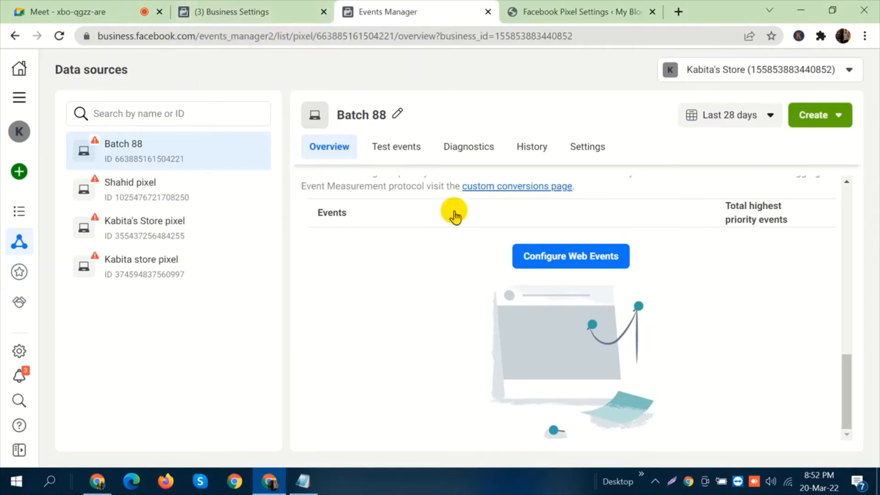
Open the Brand safety domains of Kabita's Store in Business Settings and start adding a domain.
{"action": "left_click", "coordinate": [222, 8]}
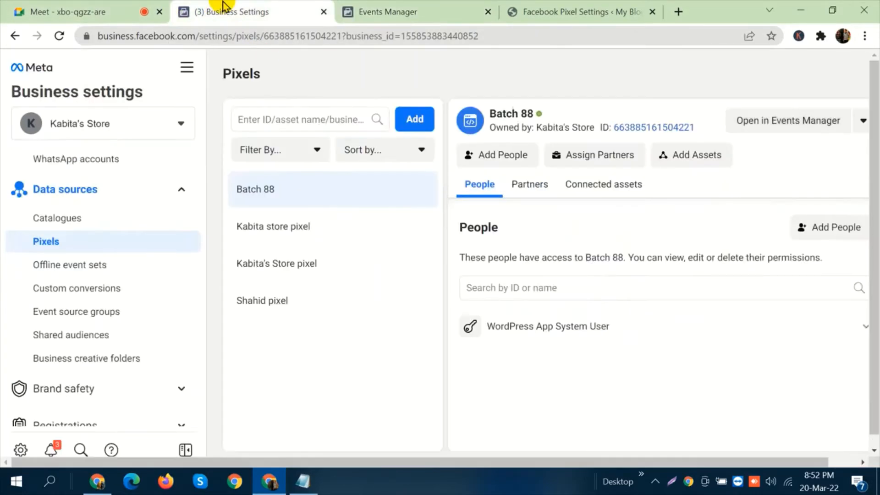
{"action": "scroll", "coordinate": [115, 288], "scroll_direction": "down", "scroll_amount": 3}
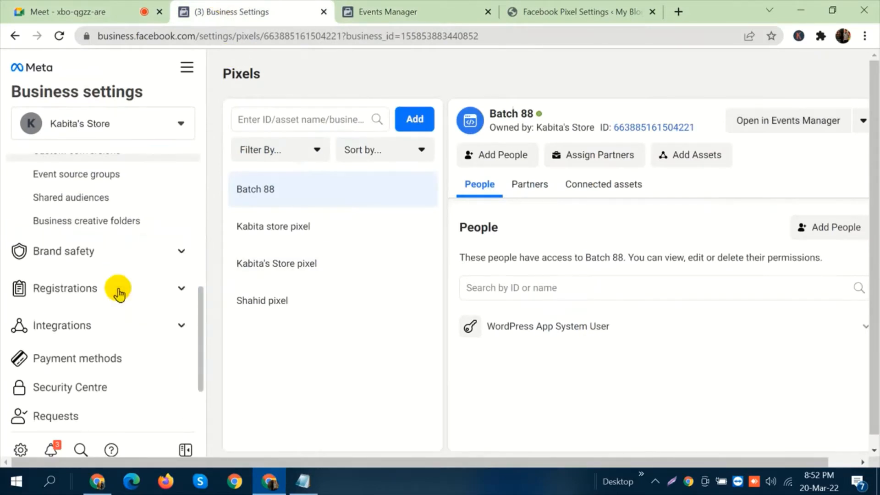
{"action": "left_click", "coordinate": [103, 258]}
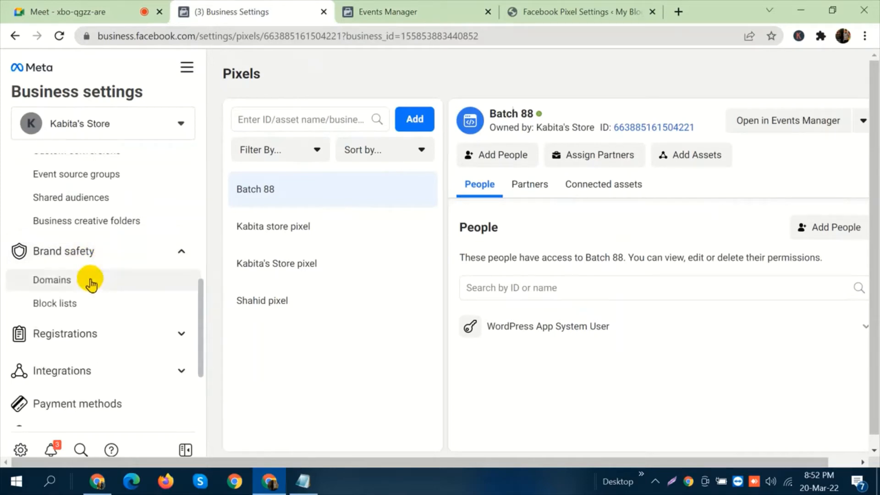
{"action": "left_click", "coordinate": [91, 281]}
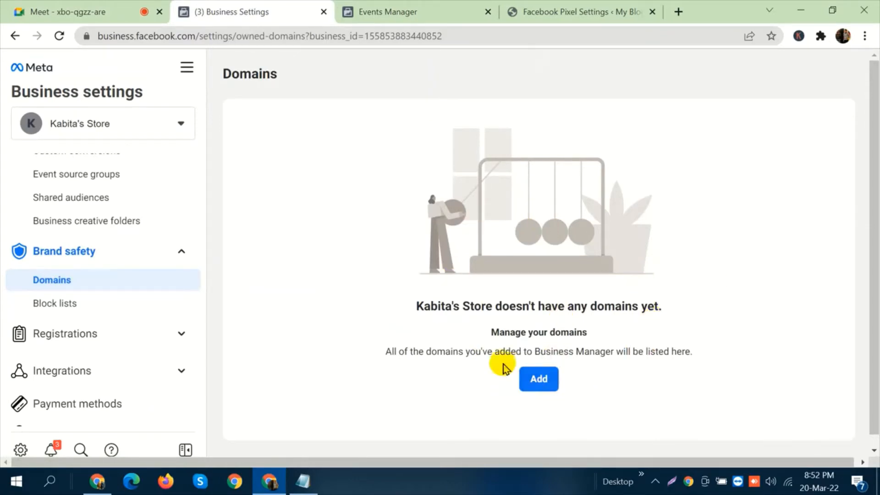
{"action": "left_click", "coordinate": [546, 384]}
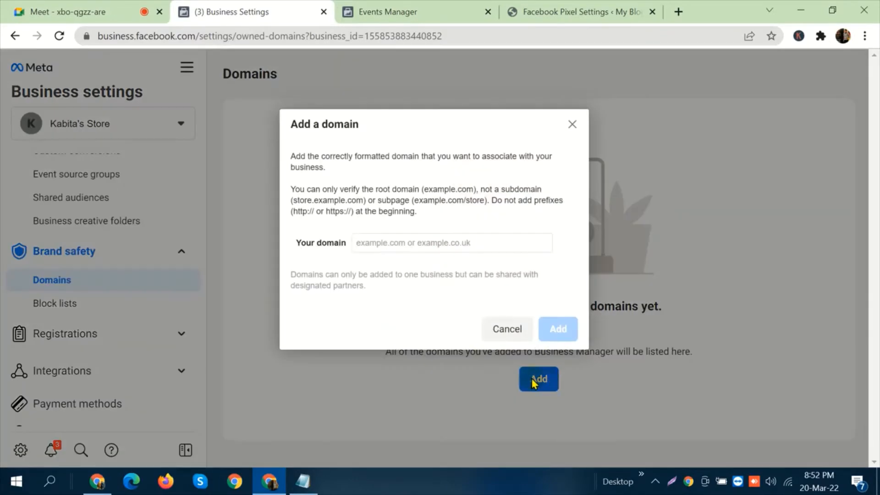
{"action": "left_click", "coordinate": [471, 243]}
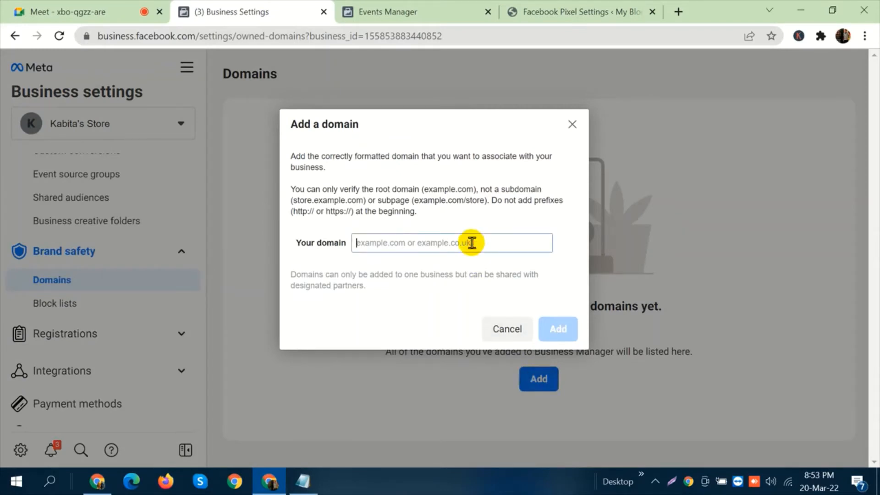
{"action": "type", "text": "https://techshotbd.com/?page_id=19&order-received"}
{"action": "key", "text": "shift+Left"}
{"action": "key", "text": "shift+Left"}
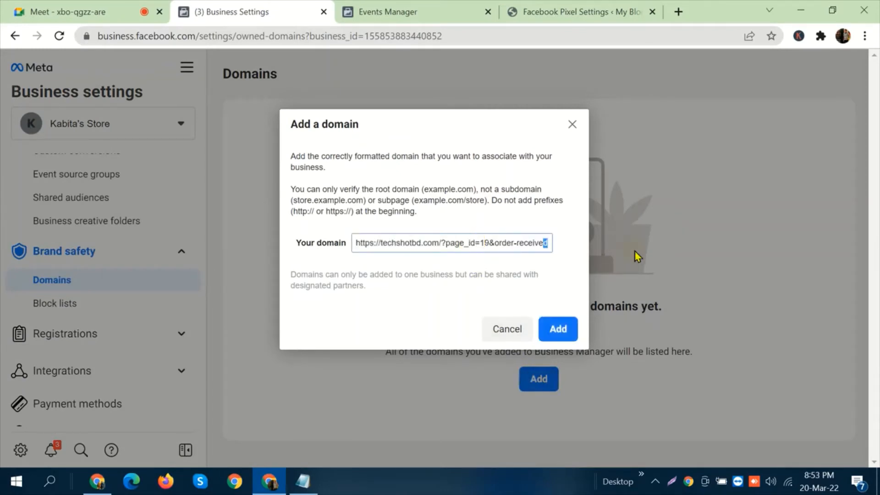
{"action": "key", "text": "shift+Left"}
{"action": "key", "text": "shift+Left"}
{"action": "key", "text": "shift+Left"}
{"action": "key", "text": "shift+Left"}
{"action": "key", "text": "shift+Left"}
{"action": "key", "text": "shift+Left"}
{"action": "key", "text": "shift+Left"}
{"action": "key", "text": "shift+Left"}
{"action": "key", "text": "shift+Left"}
{"action": "key", "text": "shift+Left"}
{"action": "key", "text": "shift+Left"}
{"action": "key", "text": "shift+Left"}
{"action": "key", "text": "shift+Left"}
{"action": "key", "text": "shift+Left"}
{"action": "key", "text": "shift+Left"}
{"action": "key", "text": "shift+Left"}
{"action": "key", "text": "shift+Left"}
{"action": "key", "text": "shift+Left"}
{"action": "key", "text": "shift+Left"}
{"action": "key", "text": "shift+Left"}
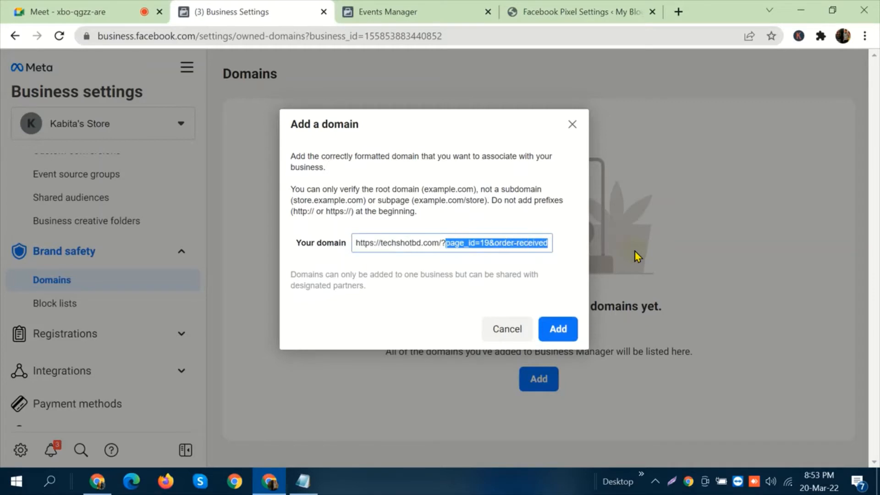
{"action": "key", "text": "BackSpace"}
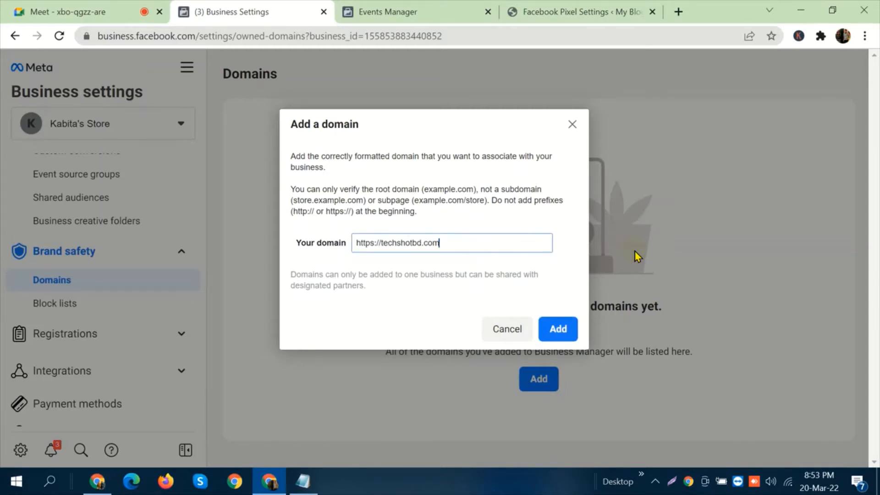
{"action": "key", "text": "Left"}
{"action": "key", "text": "Left"}
{"action": "key", "text": "Left"}
{"action": "key", "text": "Left"}
{"action": "key", "text": "Left"}
{"action": "key", "text": "Left"}
{"action": "key", "text": "Left"}
{"action": "key", "text": "Left"}
{"action": "key", "text": "Left"}
{"action": "key", "text": "Left"}
{"action": "key", "text": "Left"}
{"action": "key", "text": "Left"}
{"action": "key", "text": "Left"}
{"action": "key", "text": "Left"}
{"action": "key", "text": "Left"}
{"action": "key", "text": "shift+Left"}
{"action": "key", "text": "shift+Left"}
{"action": "key", "text": "shift+Left"}
{"action": "key", "text": "shift+Left"}
{"action": "key", "text": "shift+Left"}
{"action": "key", "text": "shift+Left"}
{"action": "key", "text": "shift+Left"}
{"action": "key", "text": "shift+Left"}
{"action": "key", "text": "BackSpace"}
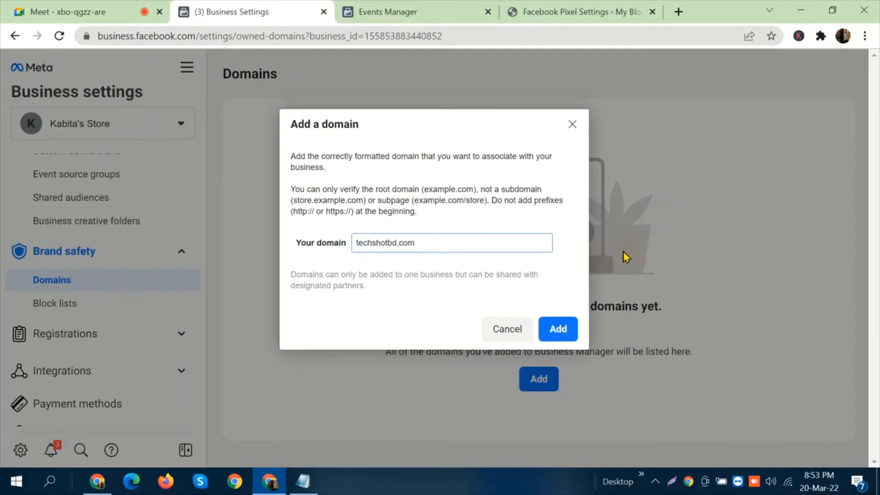
{"action": "left_click", "coordinate": [563, 333]}
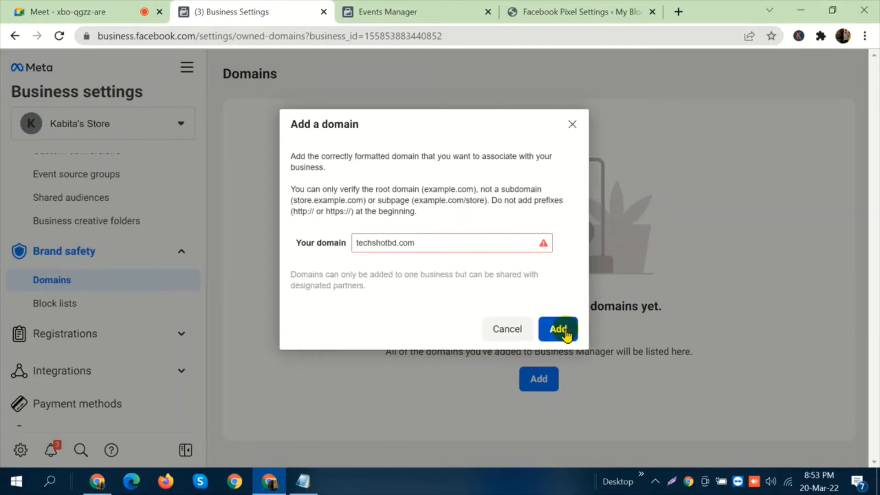
{"action": "mouse_move", "coordinate": [500, 242]}
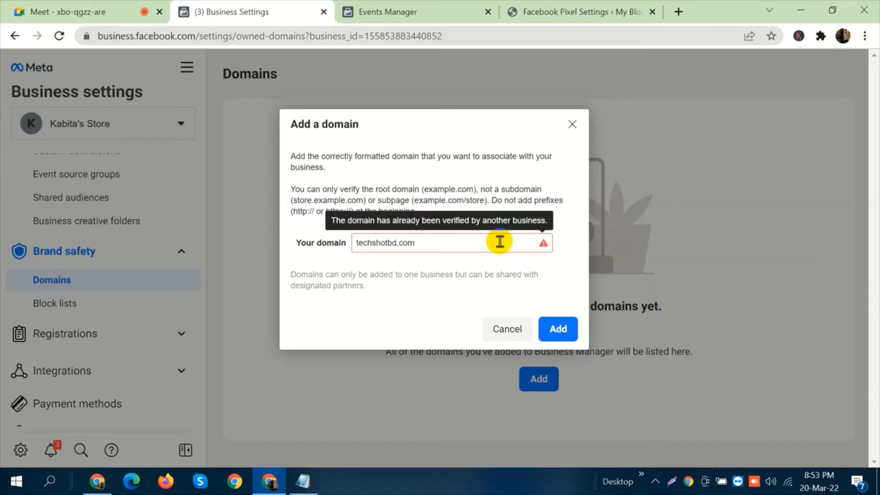
Replace the domain entry with duolifestyles.com and add it to the business.
{"action": "key", "text": "shift+Left"}
{"action": "key", "text": "shift+Left"}
{"action": "key", "text": "shift+Left"}
{"action": "key", "text": "ctrl+a"}
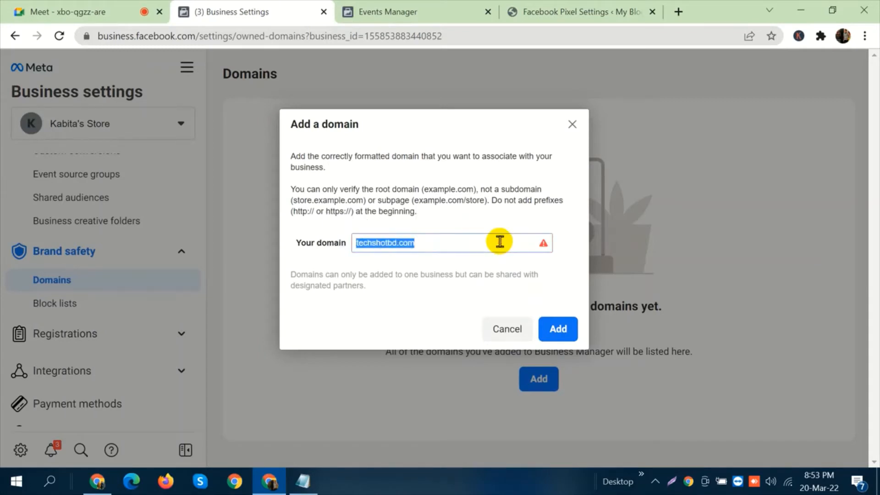
{"action": "key", "text": "BackSpace"}
{"action": "type", "text": "duo"}
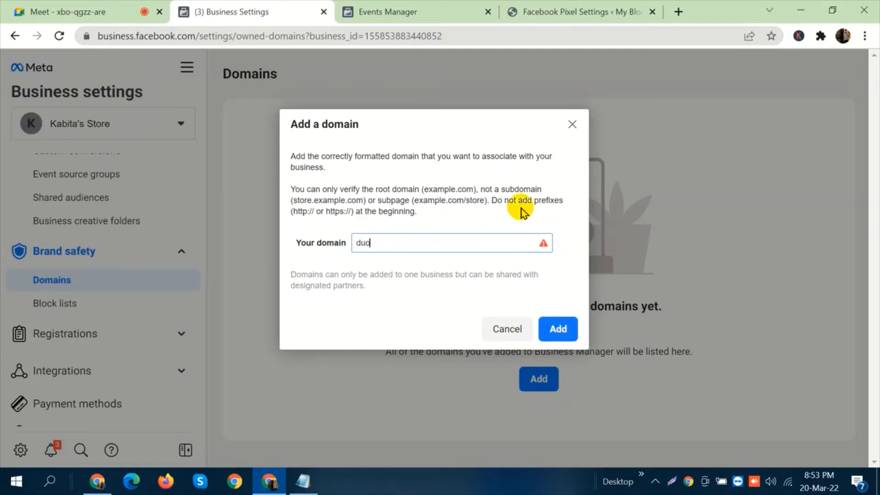
{"action": "type", "text": "lifes"}
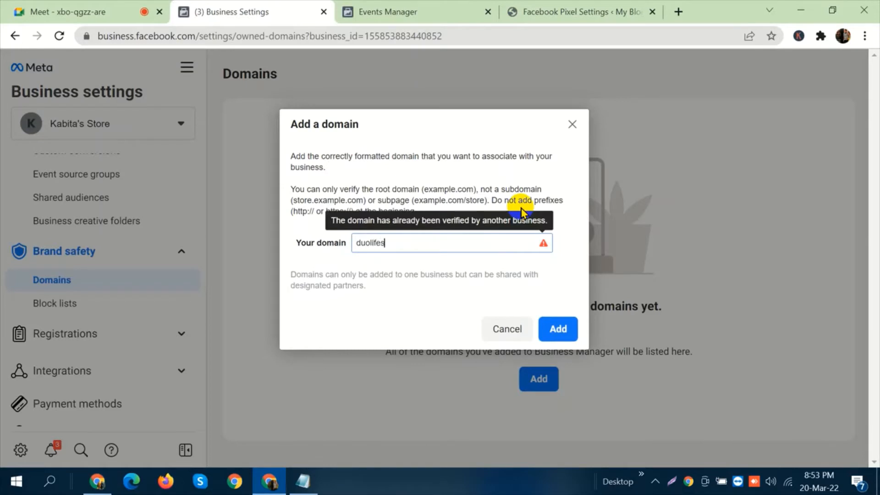
{"action": "type", "text": "tyles.com"}
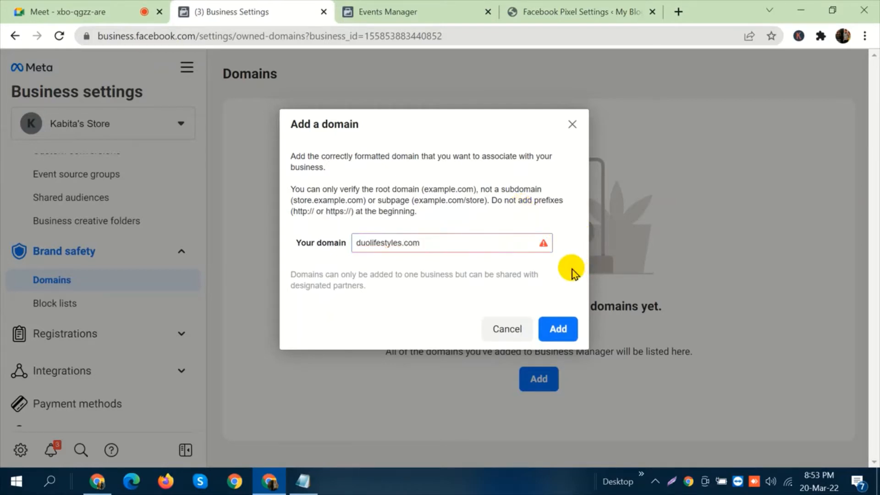
{"action": "left_click", "coordinate": [471, 275]}
{"action": "left_click", "coordinate": [555, 327]}
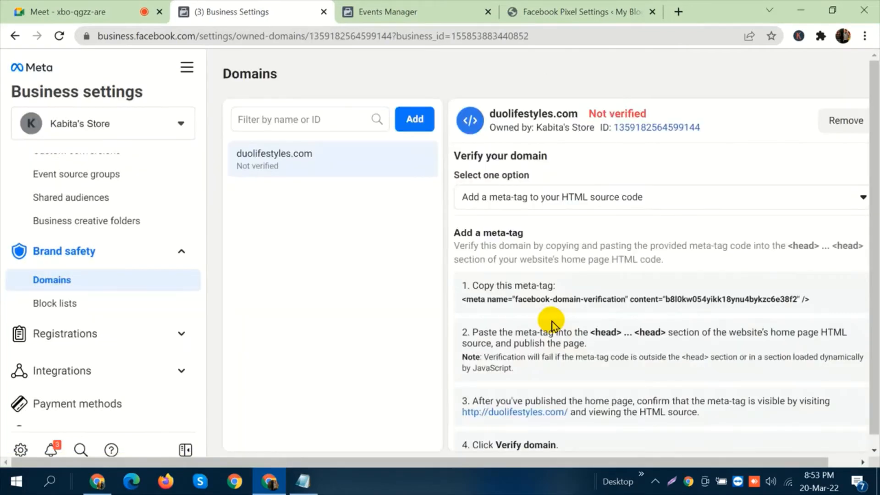
Examine the meta-tag instructions for verifying duolifestyles.com, including where the tag has to be pasted.
{"action": "scroll", "coordinate": [603, 235], "scroll_direction": "down", "scroll_amount": 1}
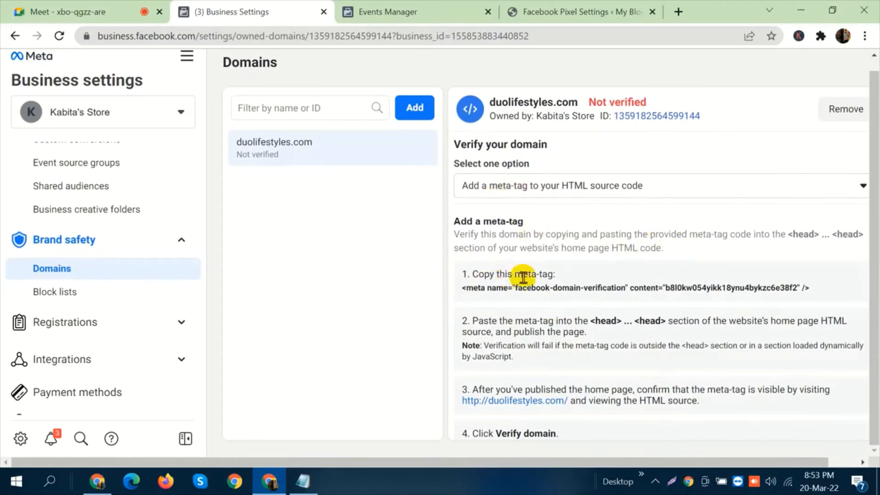
{"action": "left_click_drag", "start_coordinate": [475, 275], "coordinate": [550, 275]}
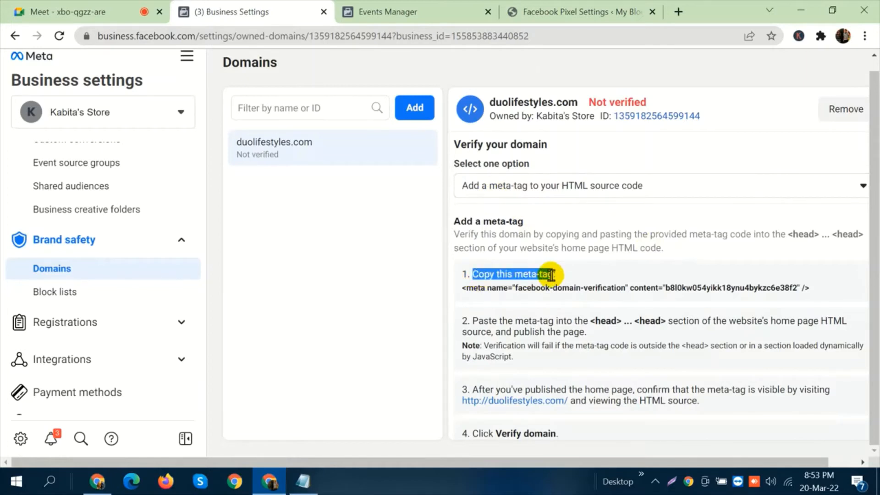
{"action": "left_click", "coordinate": [551, 275]}
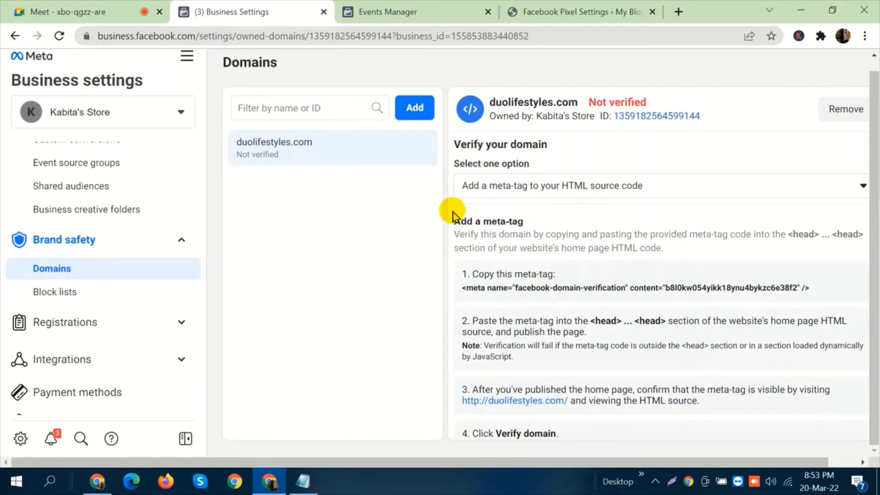
{"action": "left_click_drag", "start_coordinate": [452, 221], "coordinate": [523, 222]}
{"action": "left_click", "coordinate": [524, 237]}
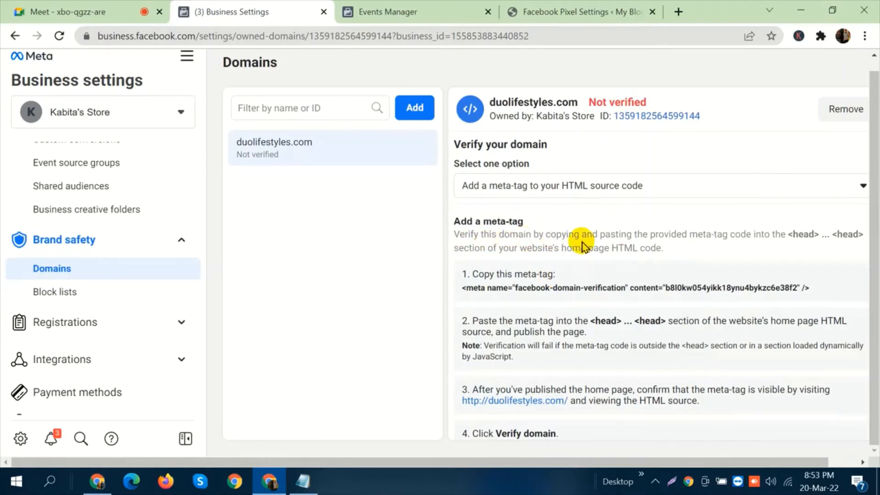
{"action": "left_click_drag", "start_coordinate": [557, 234], "coordinate": [631, 235]}
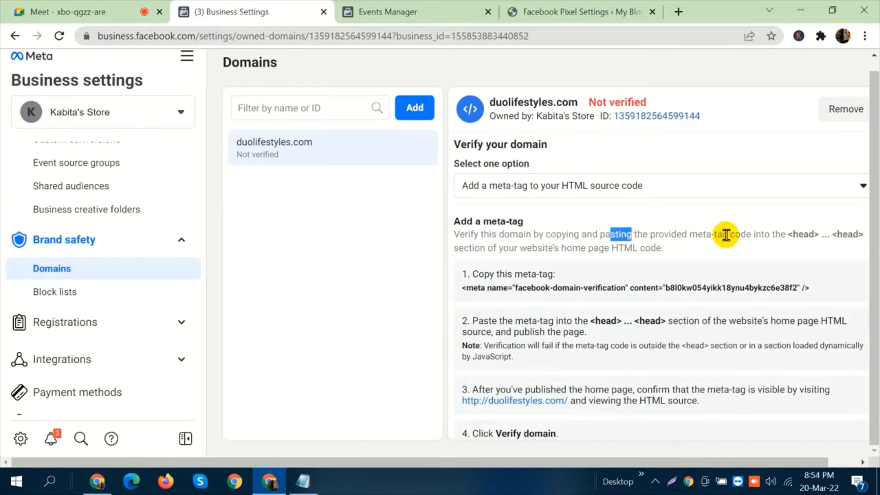
{"action": "left_click", "coordinate": [787, 246]}
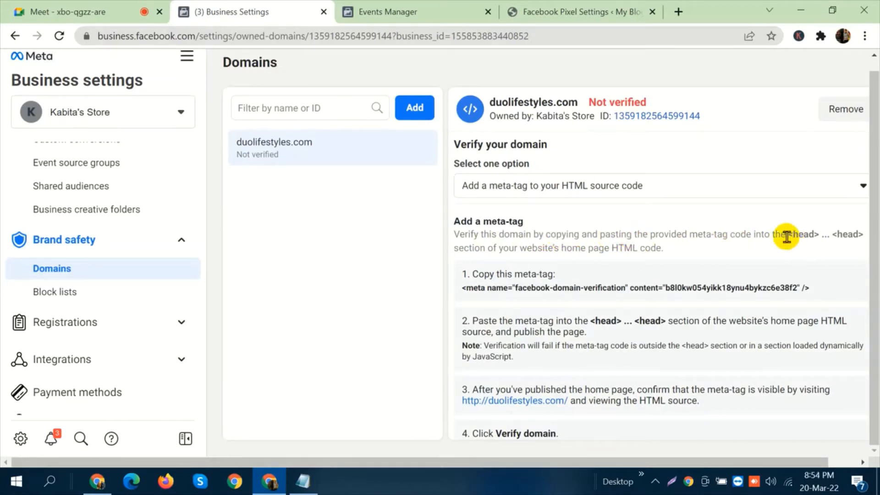
{"action": "left_click_drag", "start_coordinate": [785, 234], "coordinate": [819, 235]}
{"action": "left_click", "coordinate": [781, 247]}
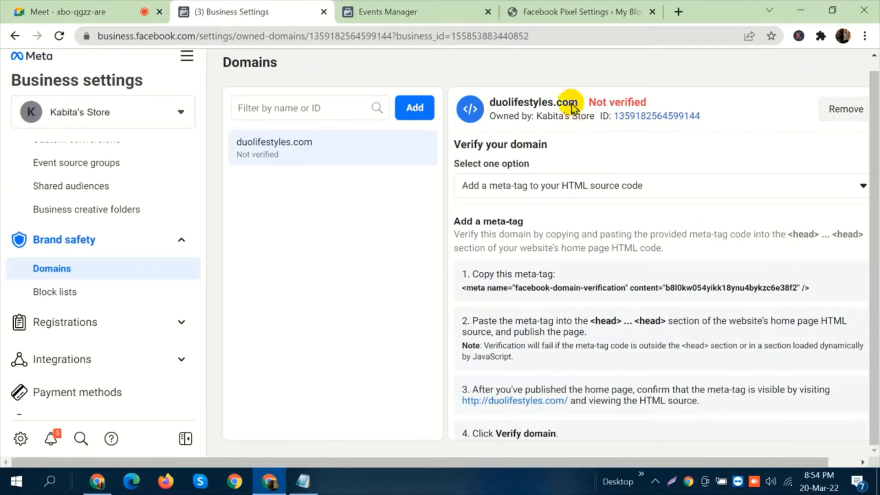
Switch to the WordPress admin of techshotbd.com and open the Theme File Editor.
{"action": "left_click", "coordinate": [571, 6]}
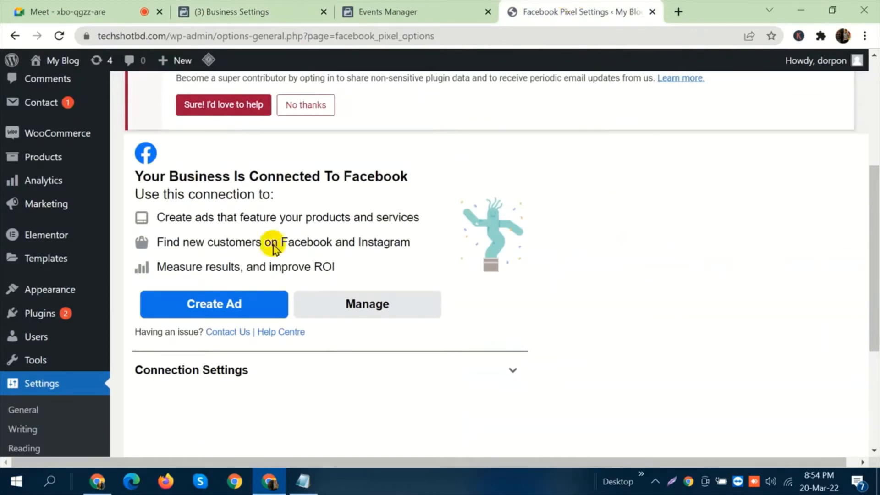
{"action": "scroll", "coordinate": [55, 259], "scroll_direction": "up", "scroll_amount": 5}
{"action": "mouse_move", "coordinate": [55, 265]}
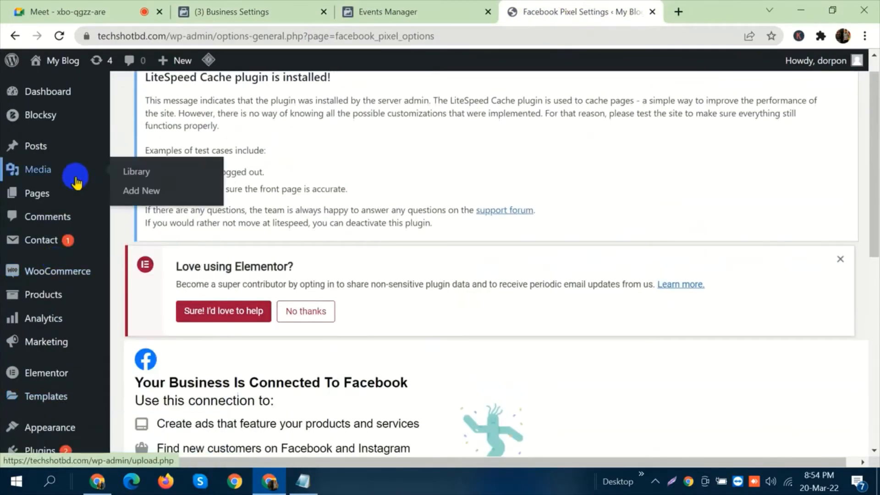
{"action": "scroll", "coordinate": [130, 121], "scroll_direction": "down", "scroll_amount": 2}
{"action": "scroll", "coordinate": [130, 121], "scroll_direction": "down", "scroll_amount": 1}
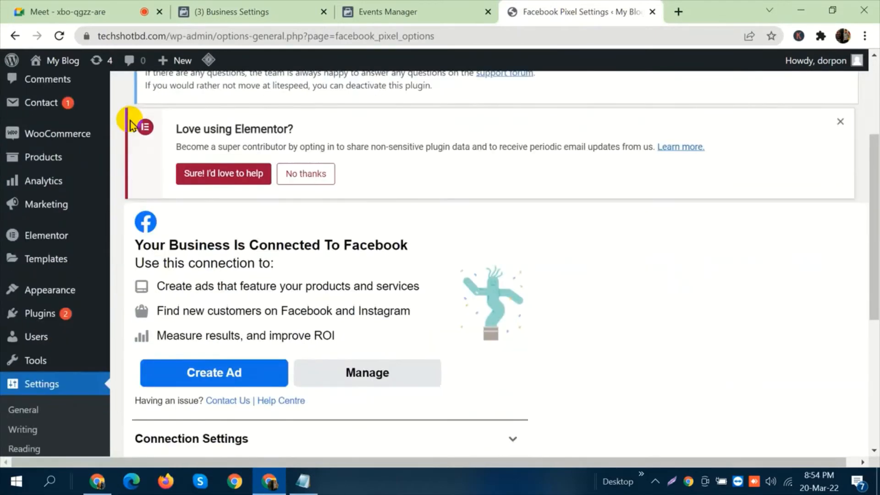
{"action": "left_click", "coordinate": [36, 296]}
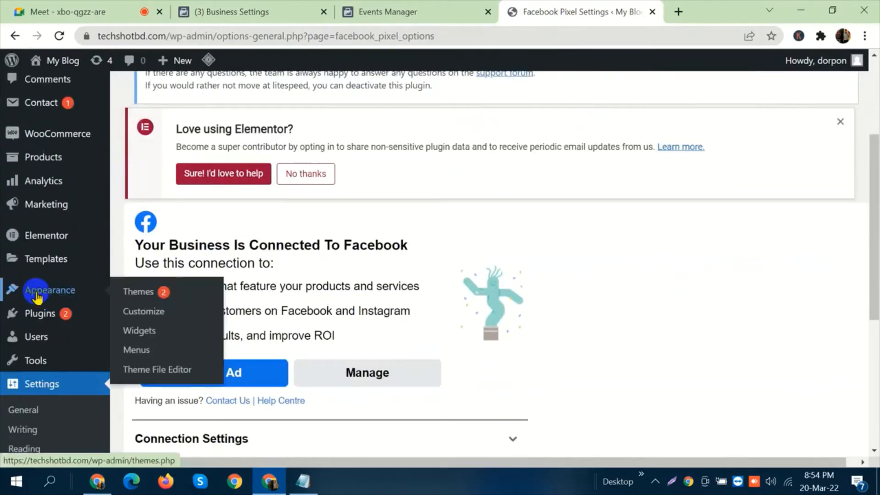
{"action": "left_click", "coordinate": [165, 370]}
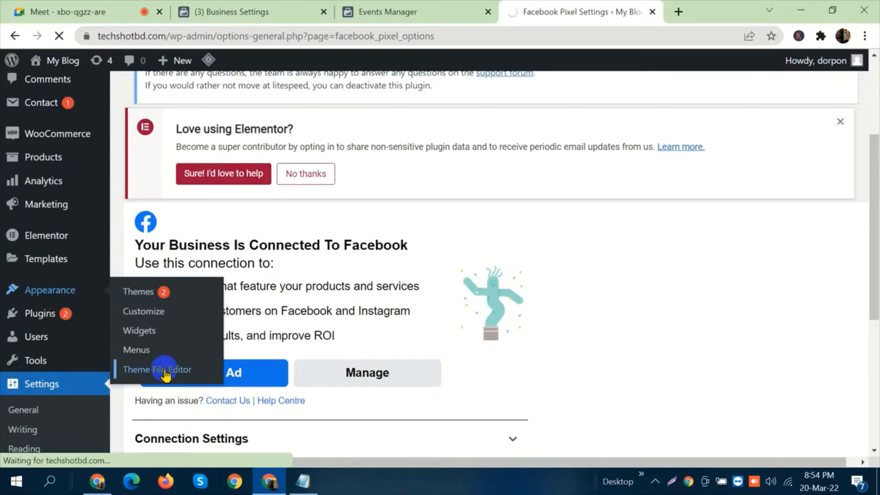
Examine the list of theme files for the Blocksy Child theme in the Theme File Editor.
{"action": "scroll", "coordinate": [477, 341], "scroll_direction": "down", "scroll_amount": 5}
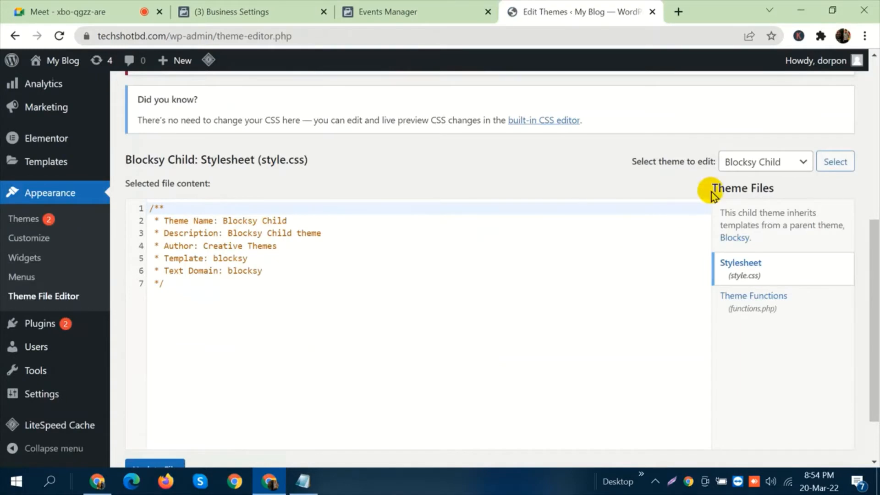
{"action": "left_click_drag", "start_coordinate": [710, 188], "coordinate": [749, 188]}
{"action": "left_click", "coordinate": [747, 189]}
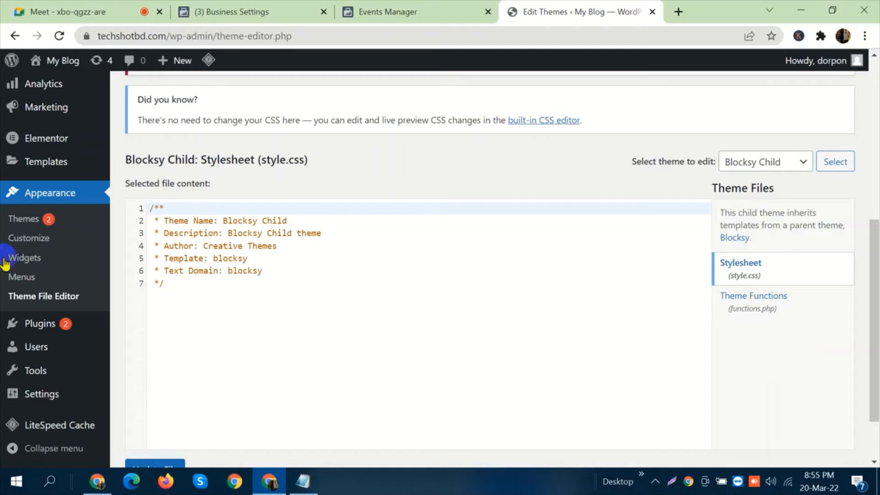
Open the page for adding new plugins and search for "header and footer".
{"action": "mouse_move", "coordinate": [59, 324]}
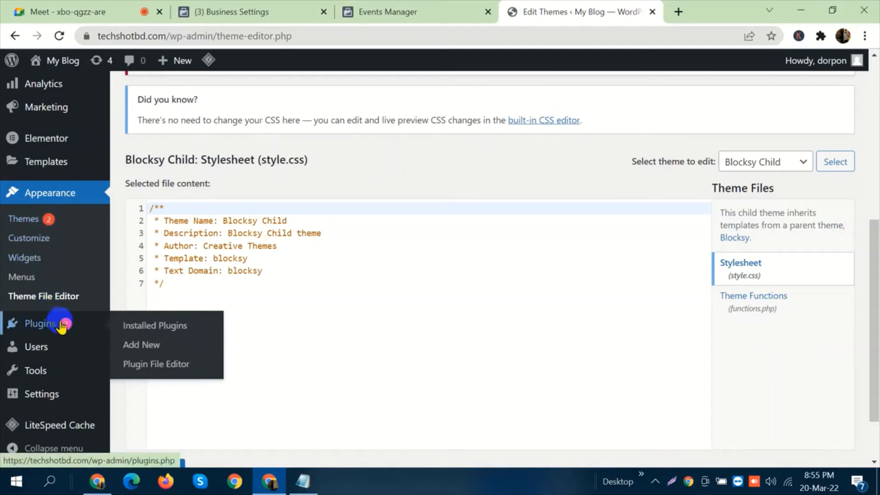
{"action": "left_click", "coordinate": [133, 346]}
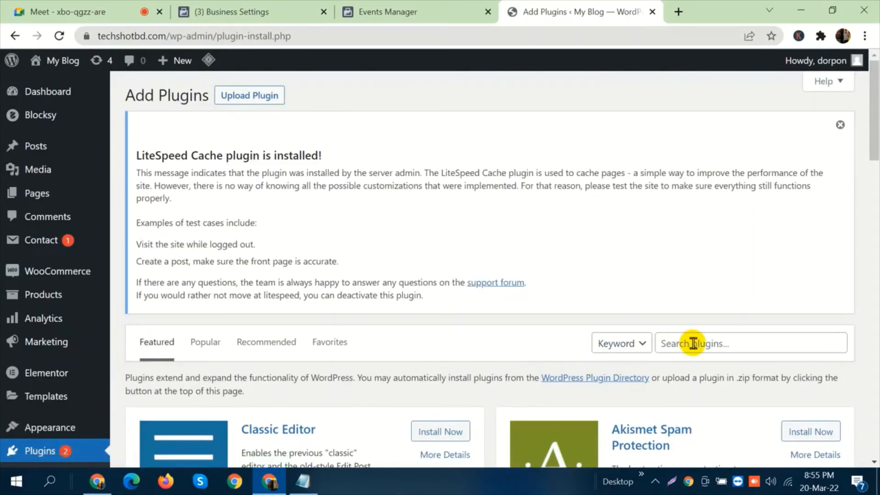
{"action": "left_click", "coordinate": [693, 343]}
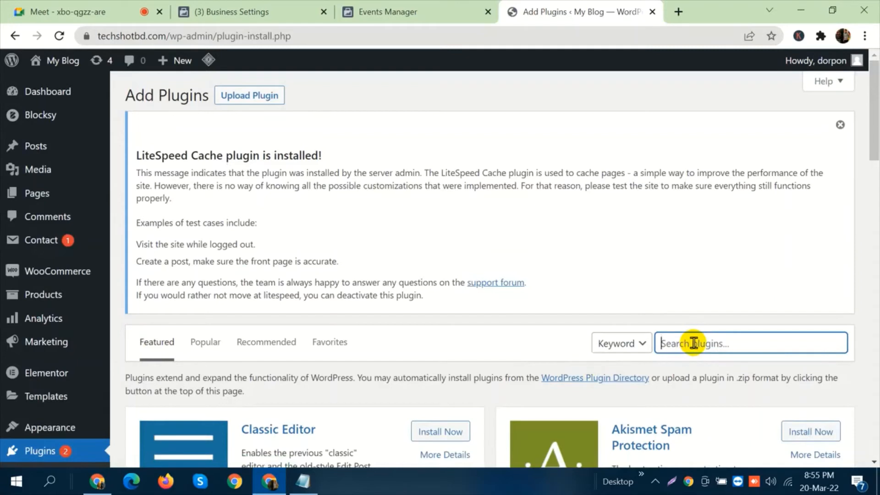
{"action": "type", "text": "header and footer"}
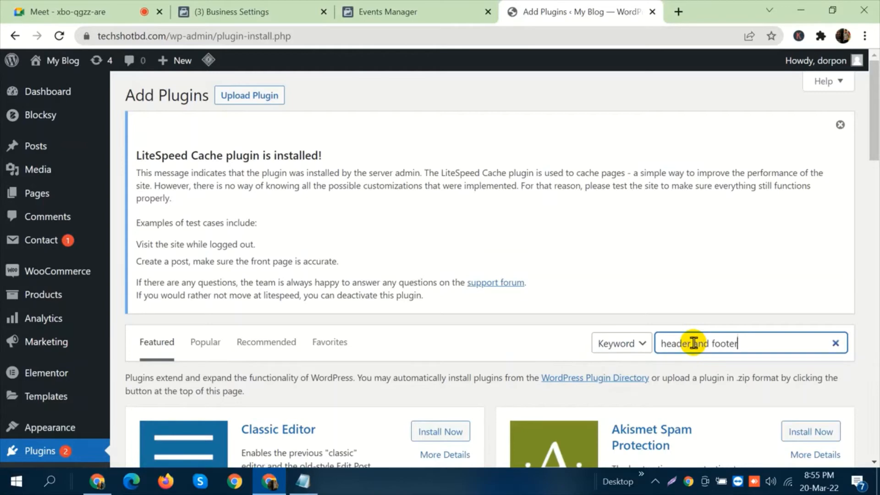
Install and activate the Insert Headers and Footers by WPBeginner plugin.
{"action": "scroll", "coordinate": [709, 176], "scroll_direction": "down", "scroll_amount": 1}
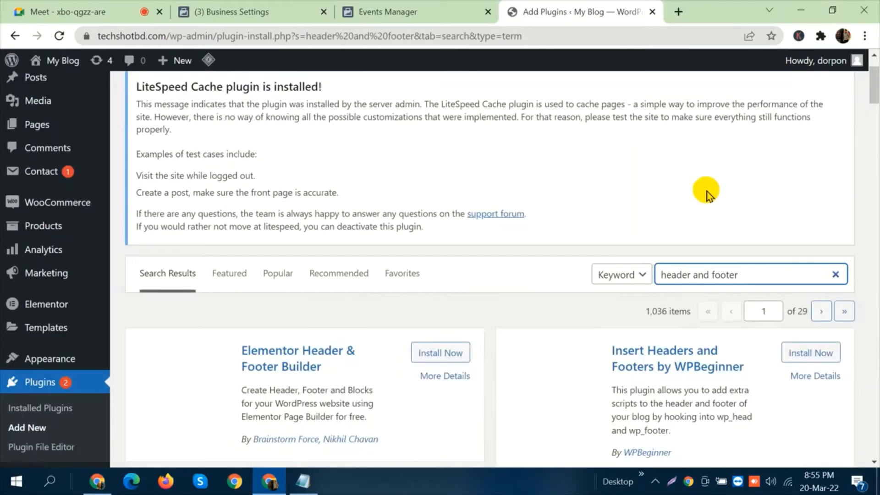
{"action": "scroll", "coordinate": [687, 385], "scroll_direction": "down", "scroll_amount": 3}
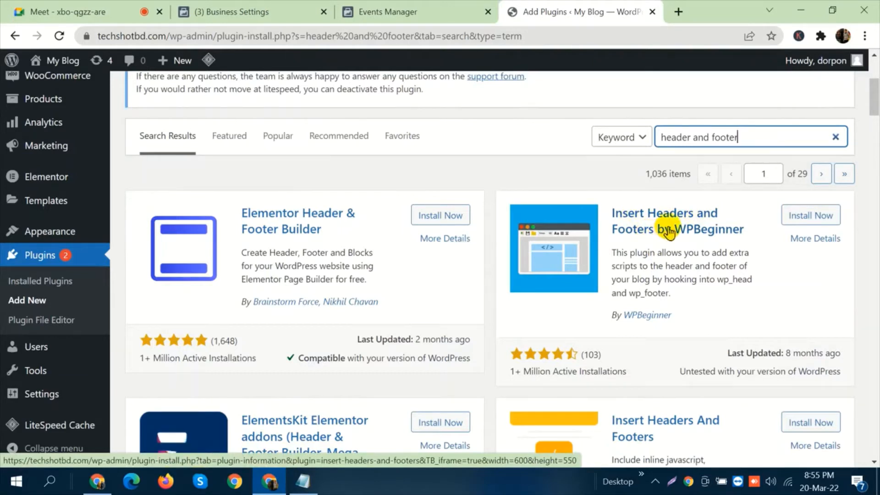
{"action": "left_click", "coordinate": [802, 217]}
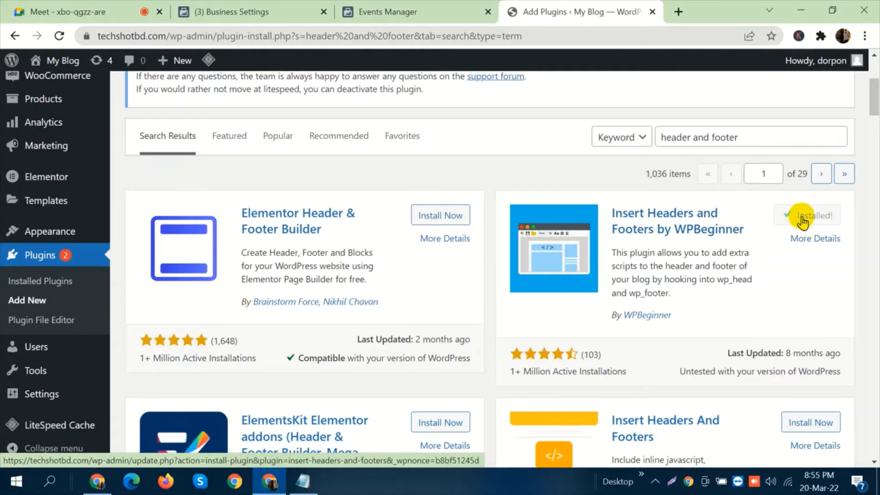
{"action": "left_click", "coordinate": [802, 222]}
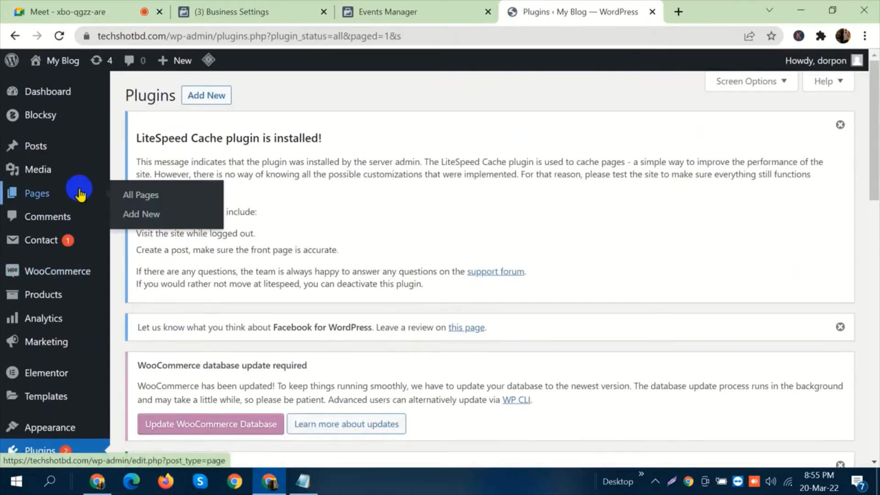
Open the Insert Headers and Footers settings and review the script boxes for header, body and footer.
{"action": "scroll", "coordinate": [78, 190], "scroll_direction": "down", "scroll_amount": 5}
{"action": "mouse_move", "coordinate": [25, 403]}
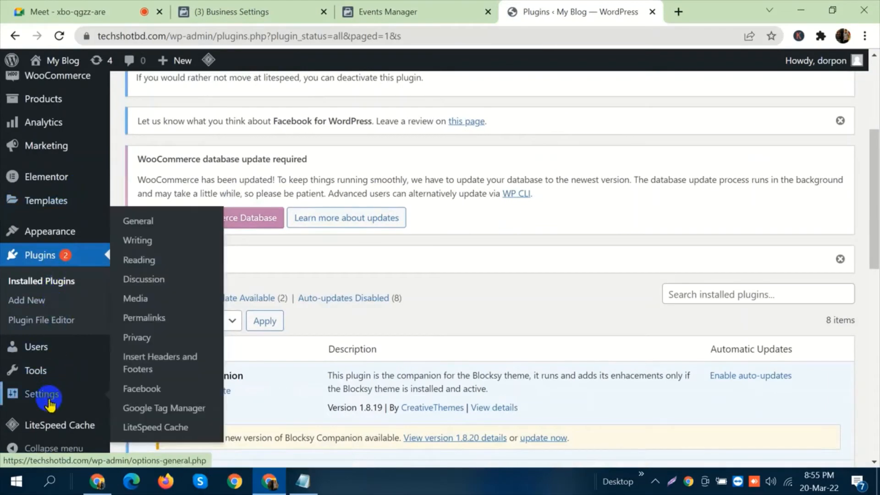
{"action": "left_click", "coordinate": [144, 365]}
{"action": "scroll", "coordinate": [504, 195], "scroll_direction": "down", "scroll_amount": 1}
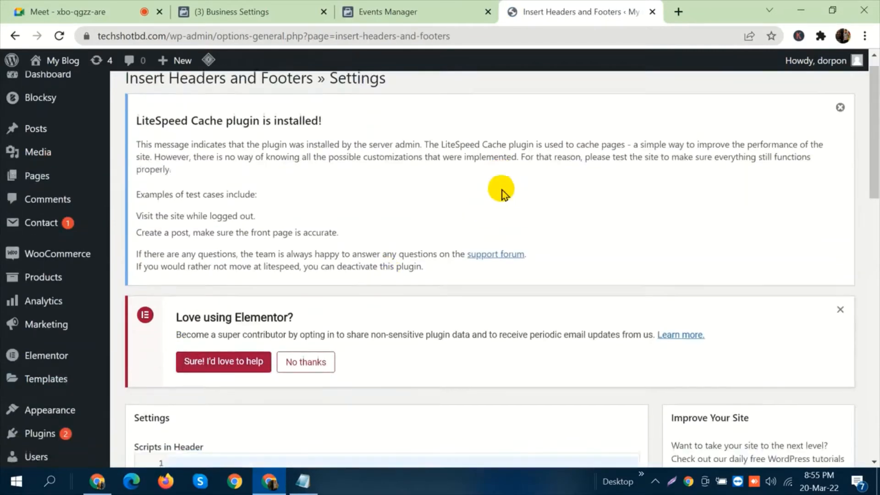
{"action": "scroll", "coordinate": [504, 192], "scroll_direction": "down", "scroll_amount": 5}
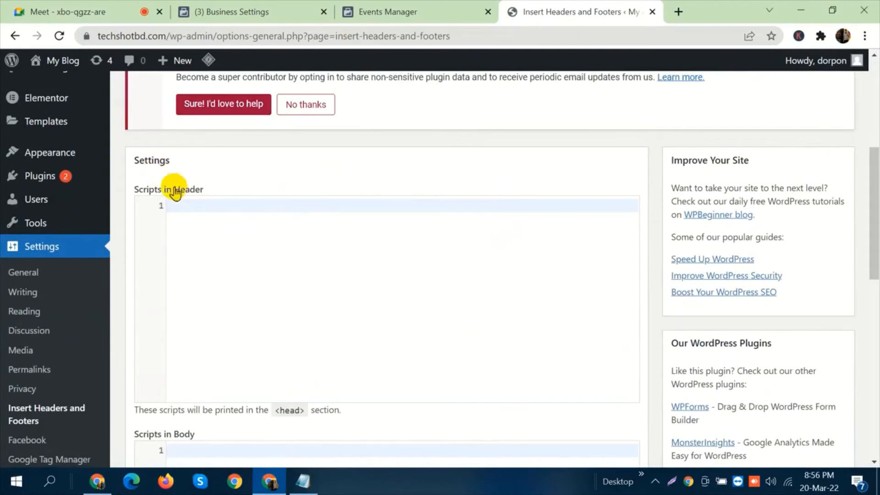
{"action": "scroll", "coordinate": [292, 178], "scroll_direction": "down", "scroll_amount": 4}
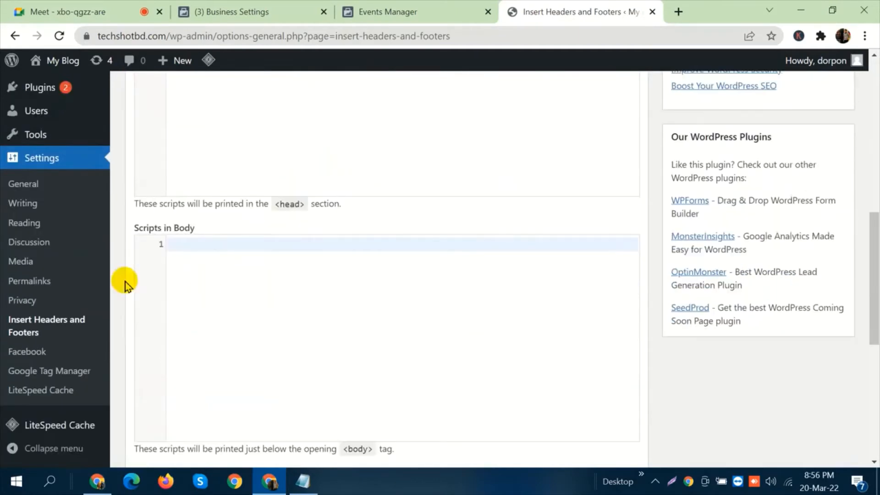
{"action": "scroll", "coordinate": [236, 230], "scroll_direction": "down", "scroll_amount": 3}
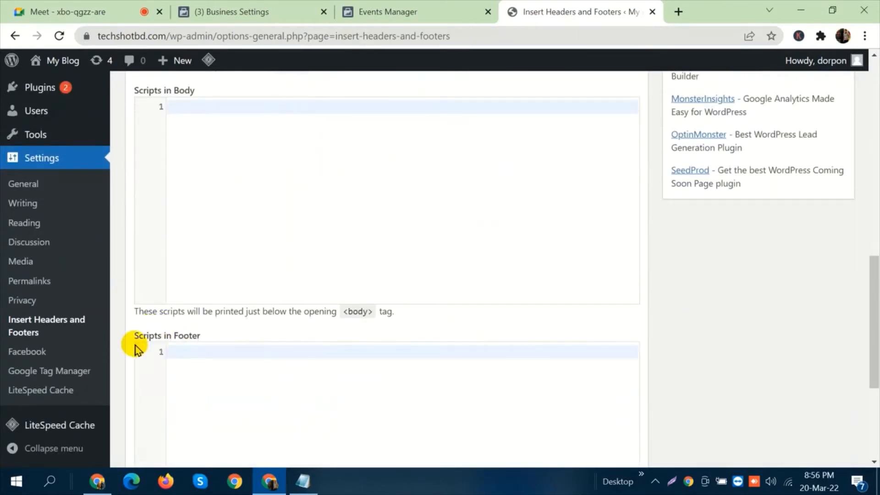
{"action": "scroll", "coordinate": [212, 339], "scroll_direction": "up", "scroll_amount": 6}
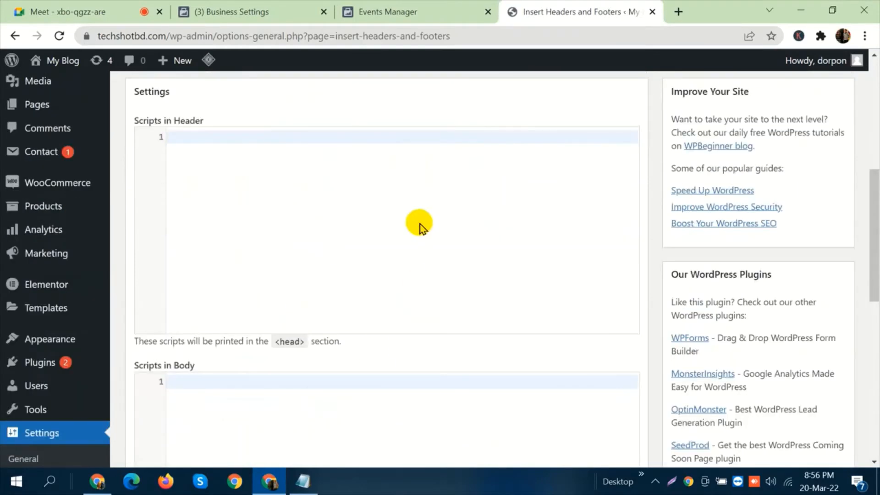
{"action": "scroll", "coordinate": [420, 229], "scroll_direction": "down", "scroll_amount": 6}
{"action": "scroll", "coordinate": [417, 230], "scroll_direction": "up", "scroll_amount": 7}
{"action": "left_click", "coordinate": [346, 209]}
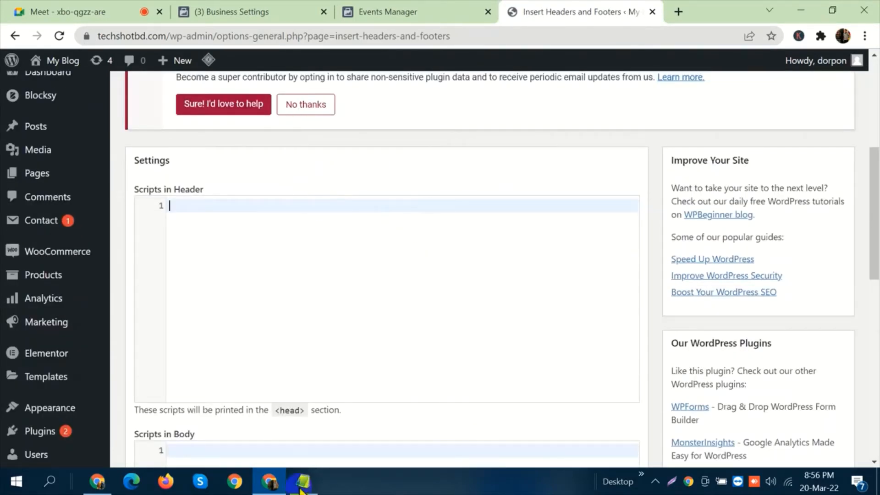
Compare the <head> note under Scripts in Header with the <head> requirement in the Business Settings meta-tag instructions.
{"action": "left_click_drag", "start_coordinate": [275, 411], "coordinate": [306, 415]}
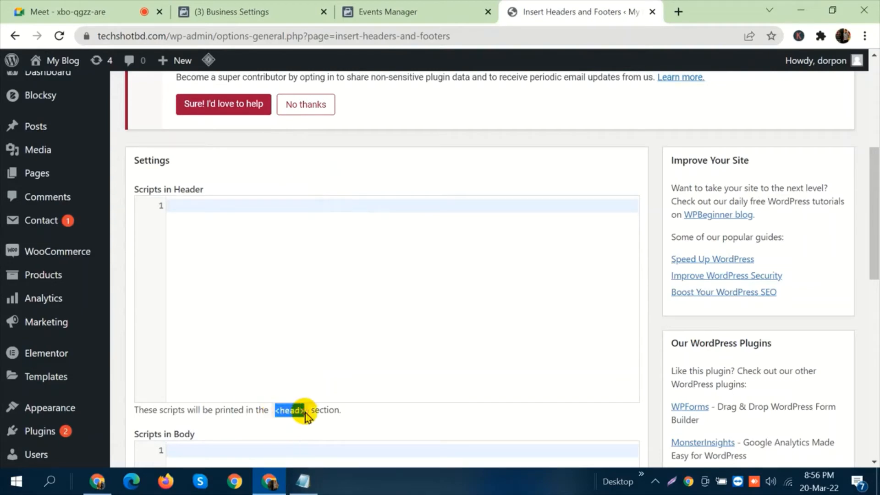
{"action": "left_click", "coordinate": [299, 9]}
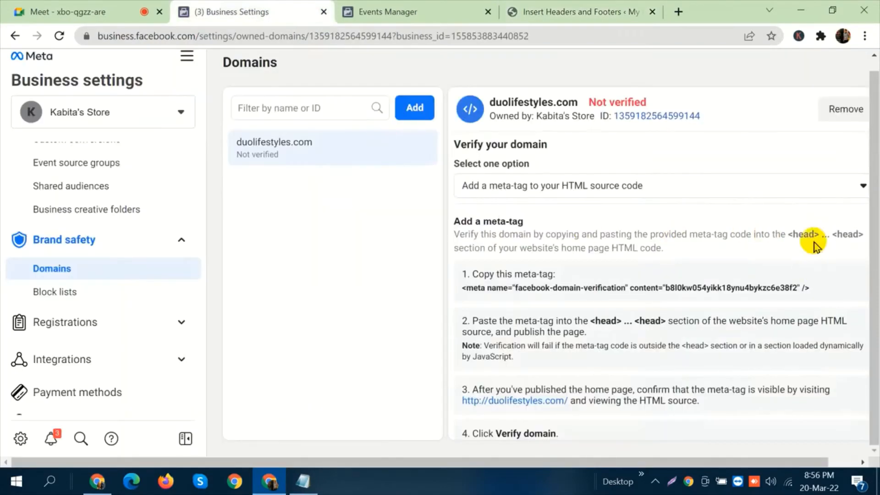
{"action": "left_click_drag", "start_coordinate": [786, 234], "coordinate": [819, 234]}
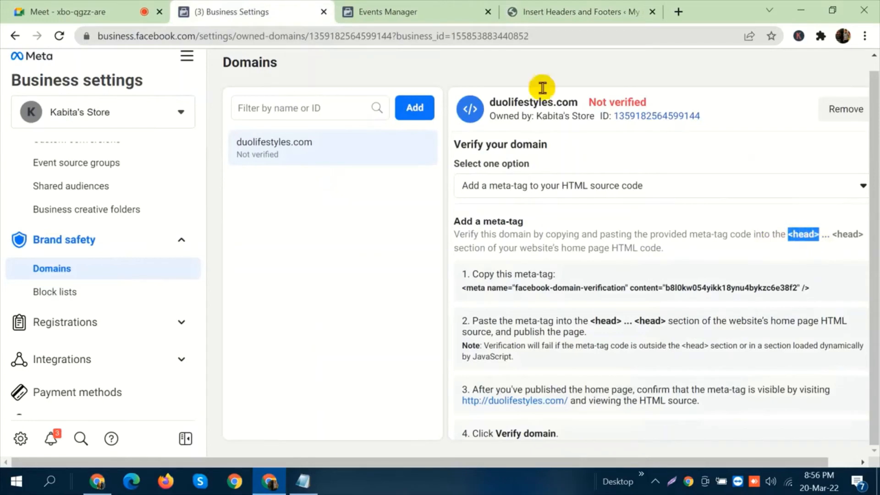
{"action": "left_click", "coordinate": [551, 10]}
{"action": "left_click", "coordinate": [317, 211]}
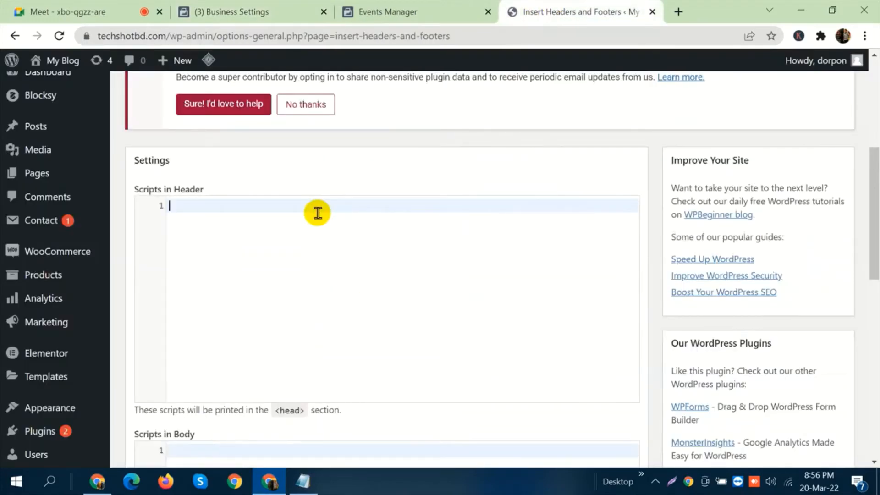
{"action": "type", "text": "https://techshotbd.com/?page_id=19&order-received"}
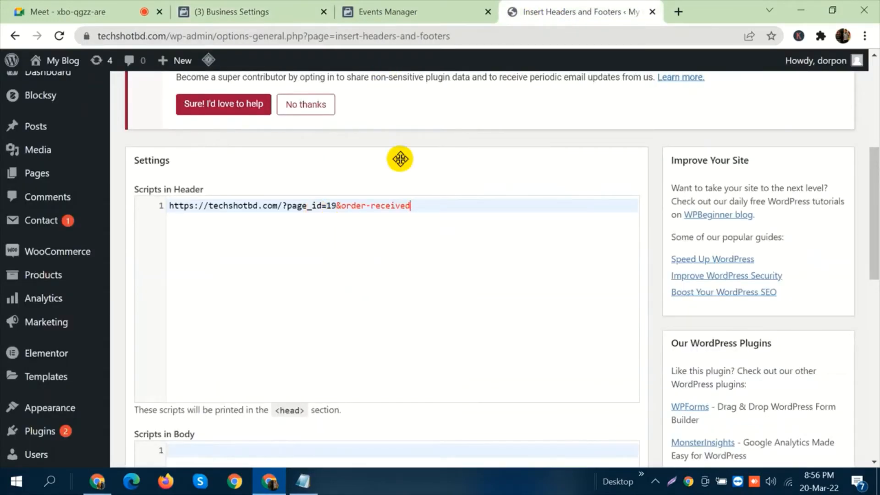
{"action": "key", "text": "ctrl+a"}
{"action": "key", "text": "BackSpace"}
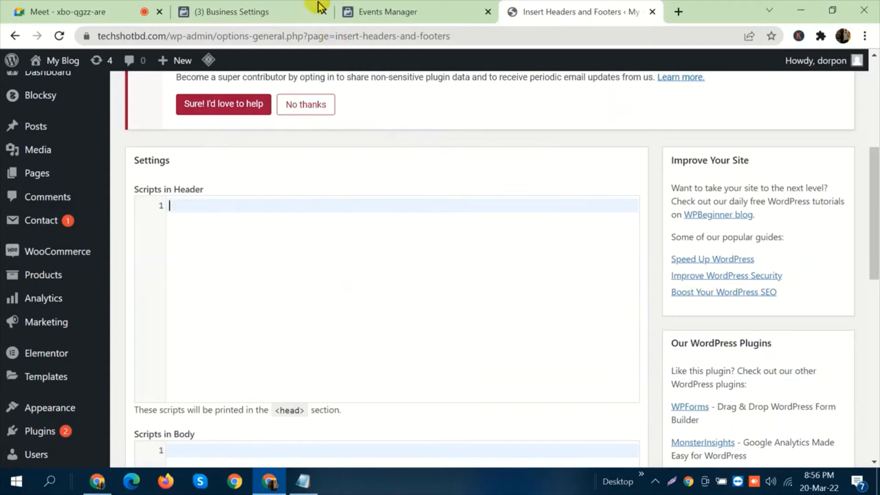
Copy the duolifestyles.com domain-verification meta-tag from Business Settings into Scripts in Header in WordPress and save the settings.
{"action": "left_click", "coordinate": [320, 9]}
{"action": "left_click", "coordinate": [785, 288]}
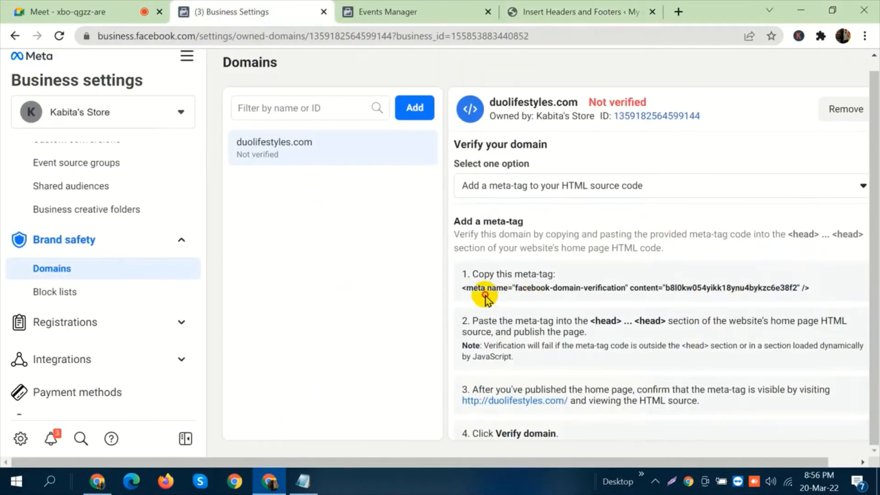
{"action": "left_click", "coordinate": [458, 287]}
{"action": "left_click", "coordinate": [548, 10]}
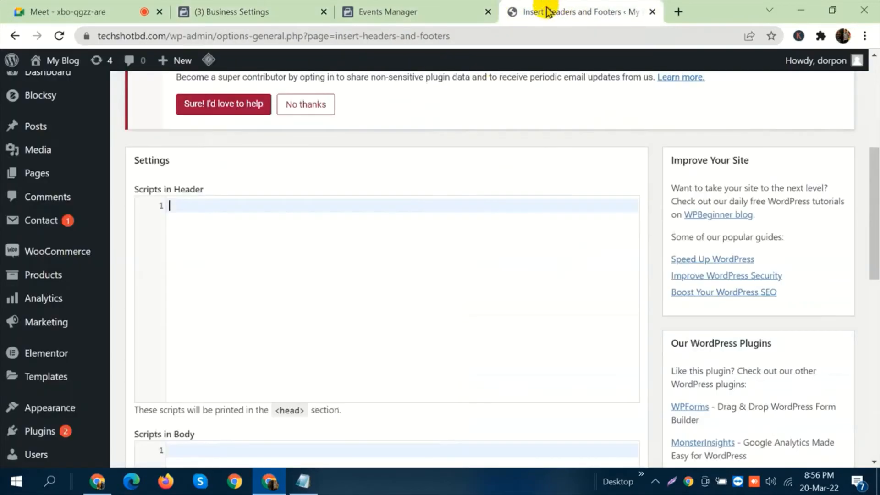
{"action": "key", "text": "ctrl+v"}
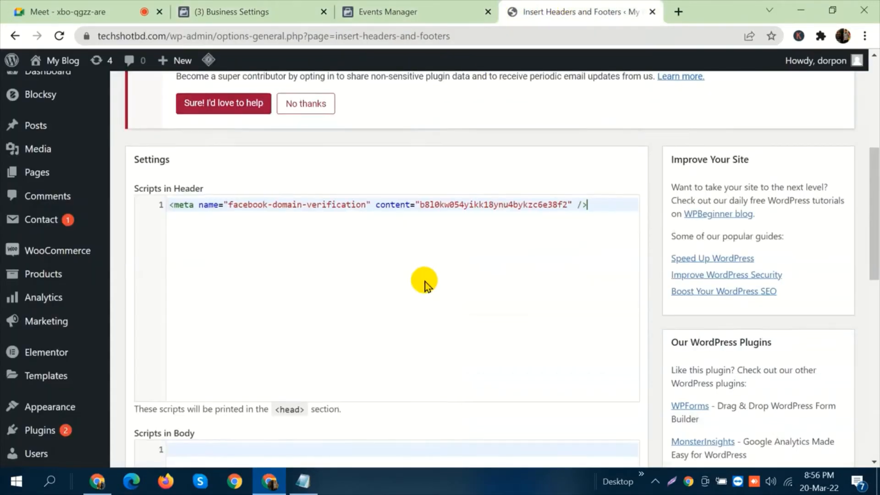
{"action": "scroll", "coordinate": [423, 284], "scroll_direction": "down", "scroll_amount": 10}
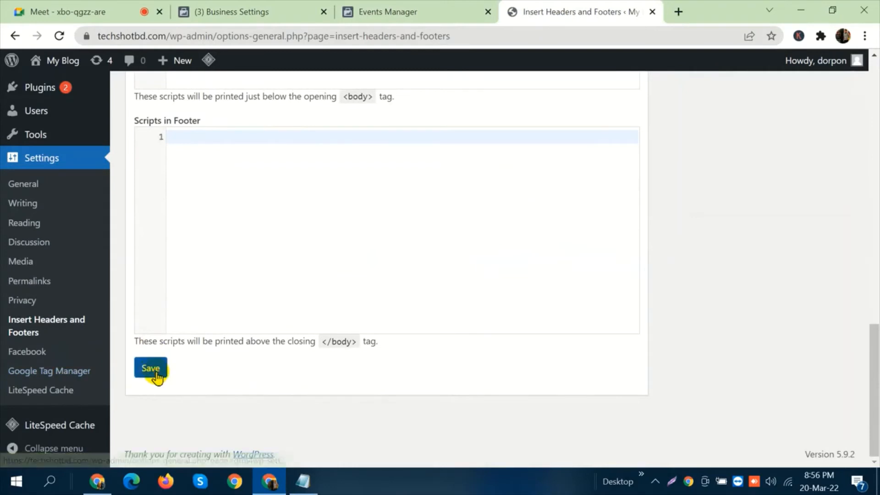
{"action": "left_click", "coordinate": [152, 368]}
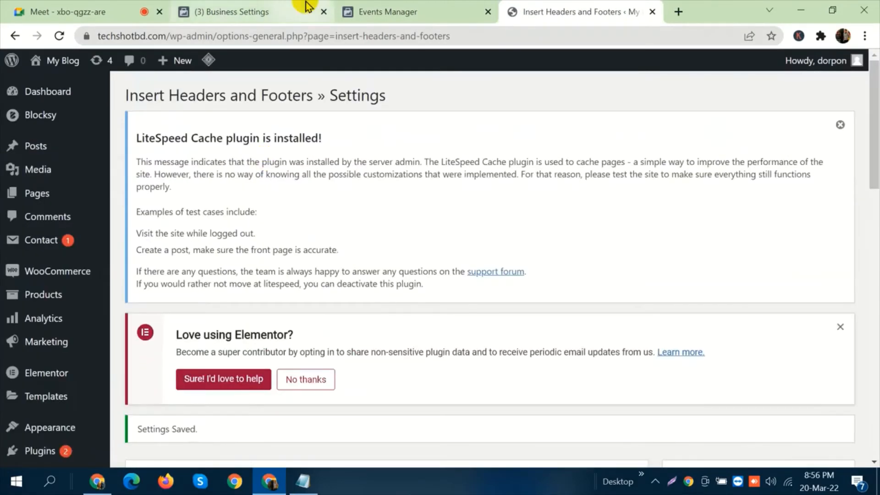
Check the saved meta-tag under Scripts in Header in WordPress, then return to the domain page in Business Settings.
{"action": "left_click", "coordinate": [297, 5]}
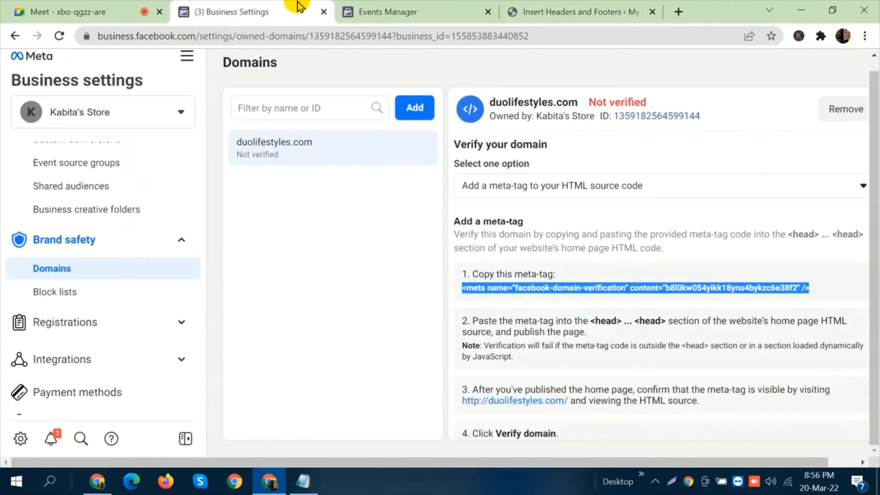
{"action": "left_click", "coordinate": [530, 6]}
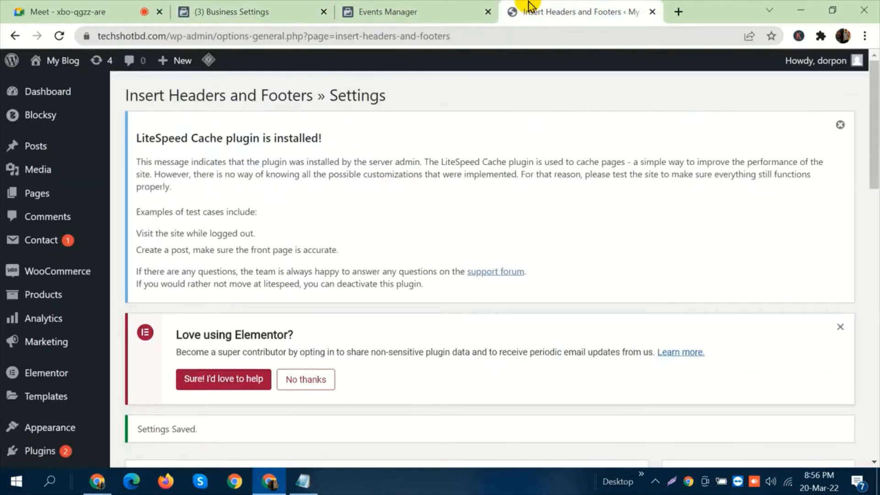
{"action": "scroll", "coordinate": [534, 144], "scroll_direction": "down", "scroll_amount": 3}
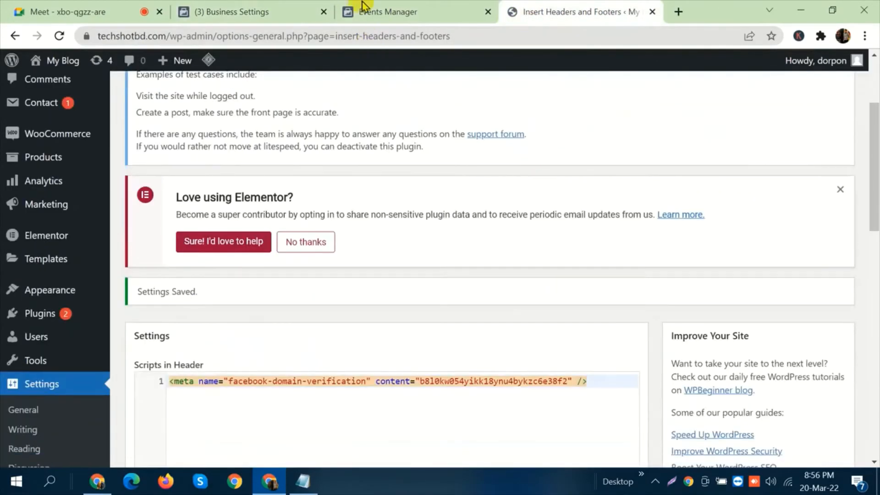
{"action": "left_click", "coordinate": [283, 5]}
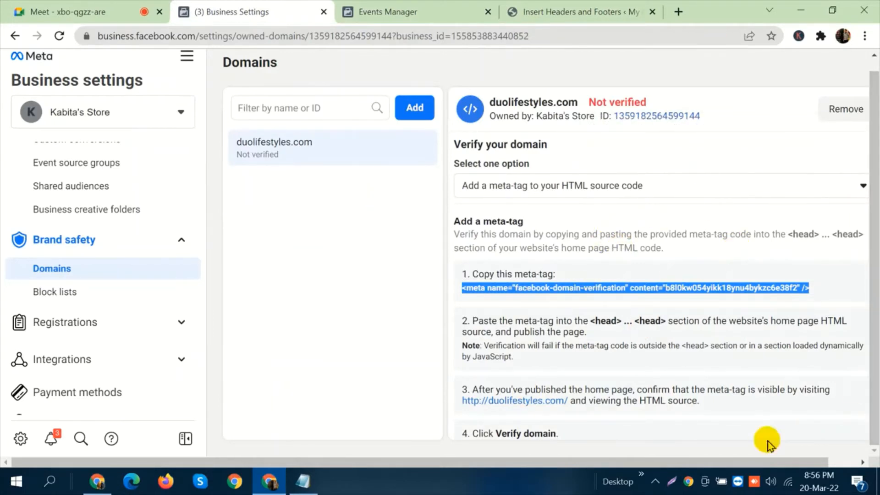
Zoom out the Domains page until the whole meta-tag procedure fits, and submit duolifestyles.com for verification.
{"action": "left_click_drag", "start_coordinate": [515, 464], "coordinate": [605, 460]}
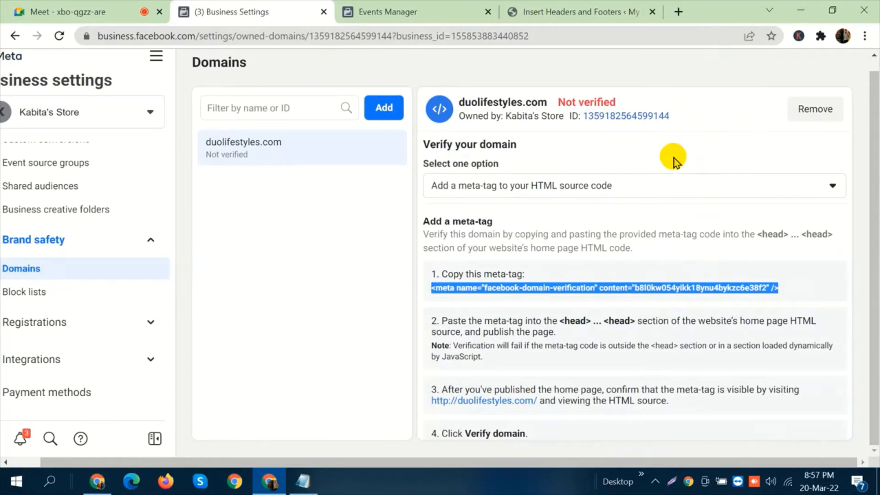
{"action": "key", "text": "ctrl+minus"}
{"action": "key", "text": "ctrl+minus"}
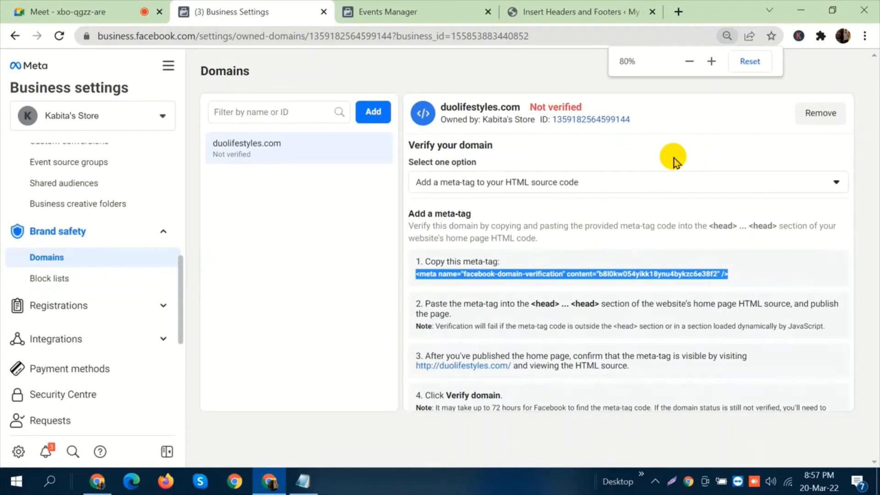
{"action": "key", "text": "ctrl+minus"}
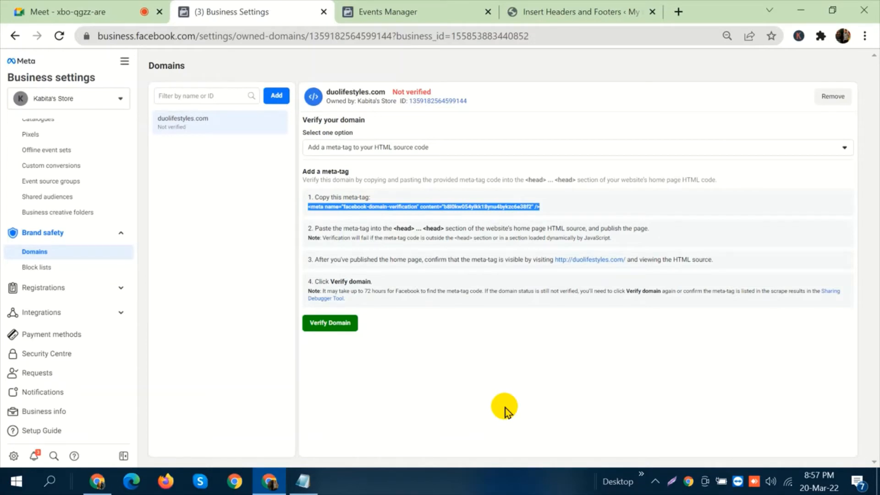
{"action": "left_click", "coordinate": [335, 324]}
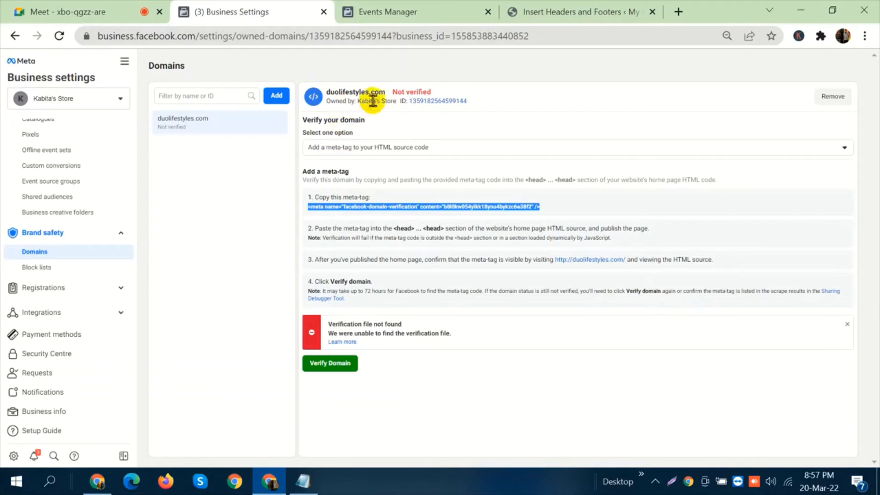
Compare the duolifestyles.com domain name and its verification status in Business Settings with the web address of the WordPress site.
{"action": "left_click_drag", "start_coordinate": [387, 92], "coordinate": [334, 94]}
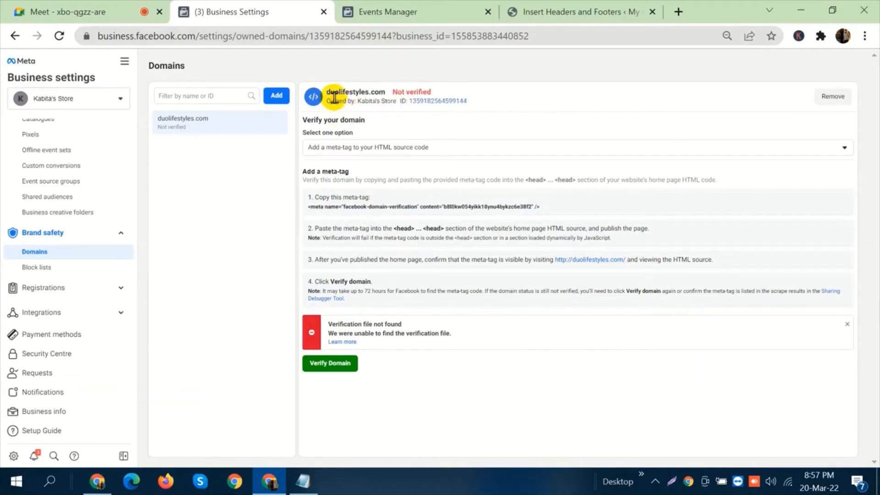
{"action": "left_click", "coordinate": [535, 6]}
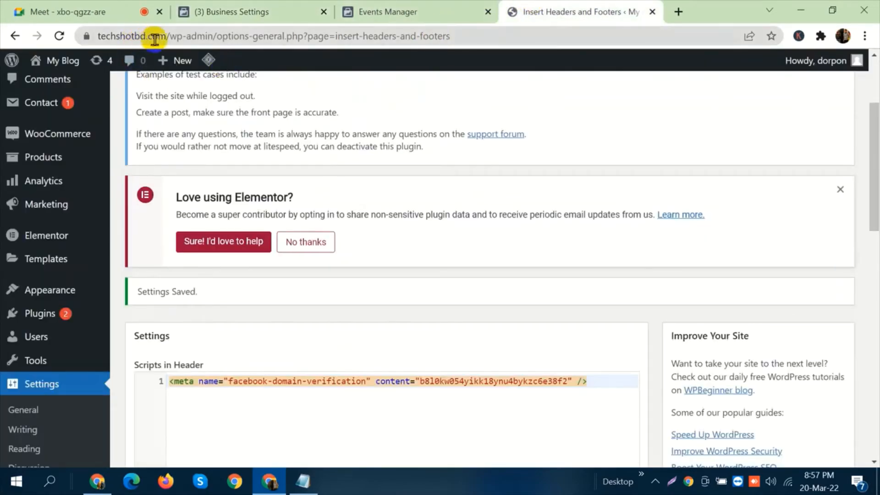
{"action": "left_click_drag", "start_coordinate": [170, 36], "coordinate": [89, 35]}
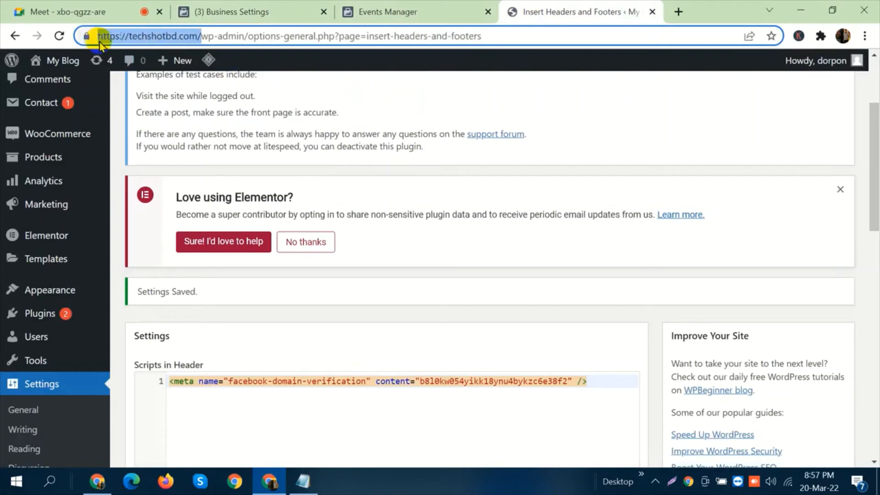
{"action": "left_click", "coordinate": [247, 9]}
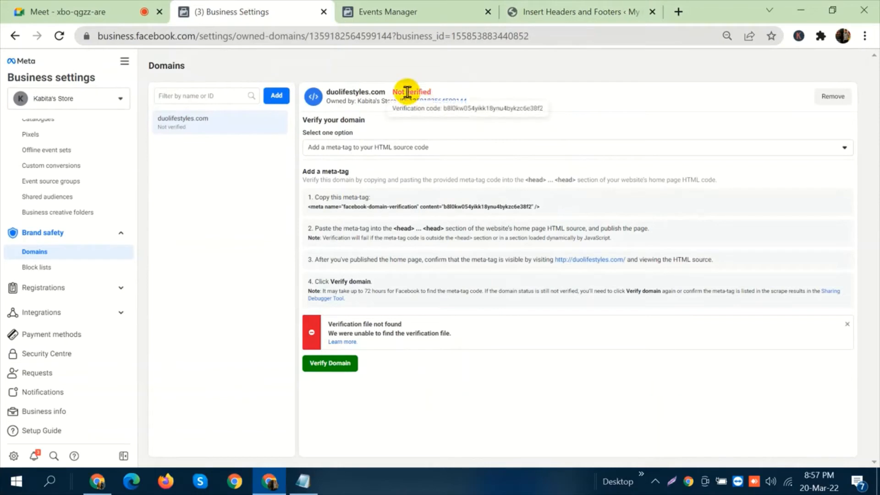
{"action": "left_click_drag", "start_coordinate": [407, 93], "coordinate": [450, 91]}
{"action": "left_click", "coordinate": [451, 94]}
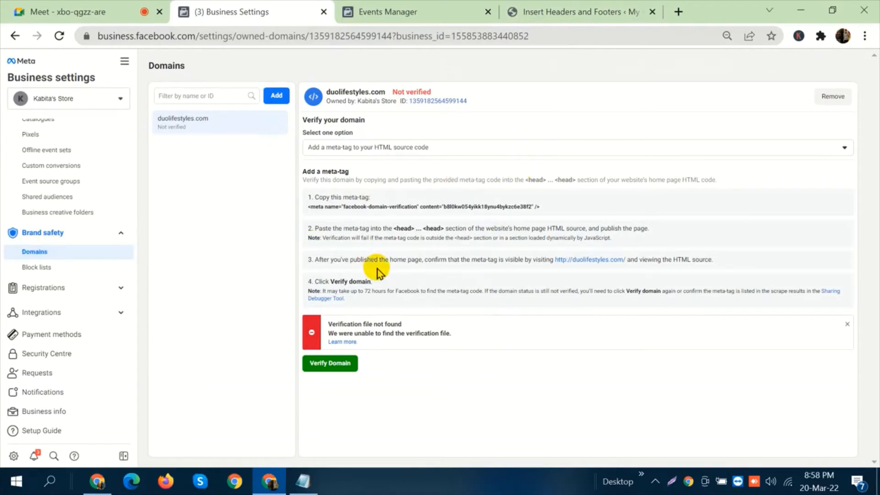
Restore the page zoom, open the Batch 88 pixel from Data sources in Events Manager, and close the old Events Manager page.
{"action": "key", "text": "ctrl+plus"}
{"action": "key", "text": "ctrl+plus"}
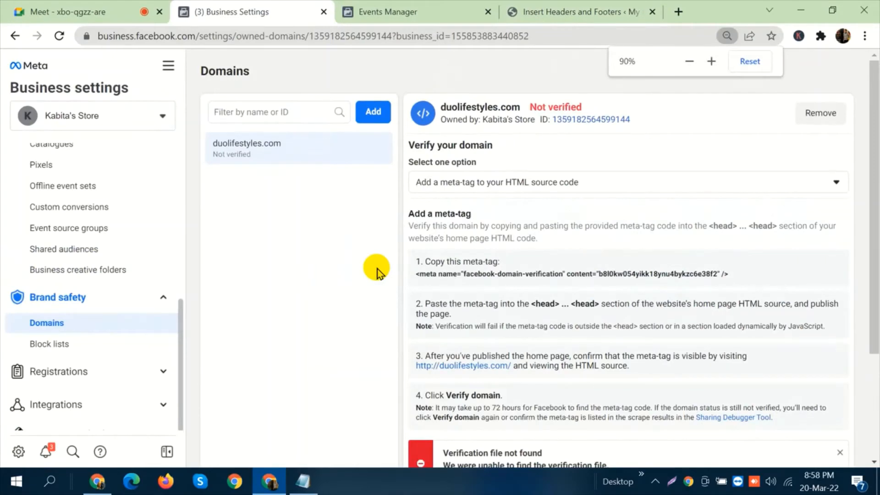
{"action": "key", "text": "ctrl+plus"}
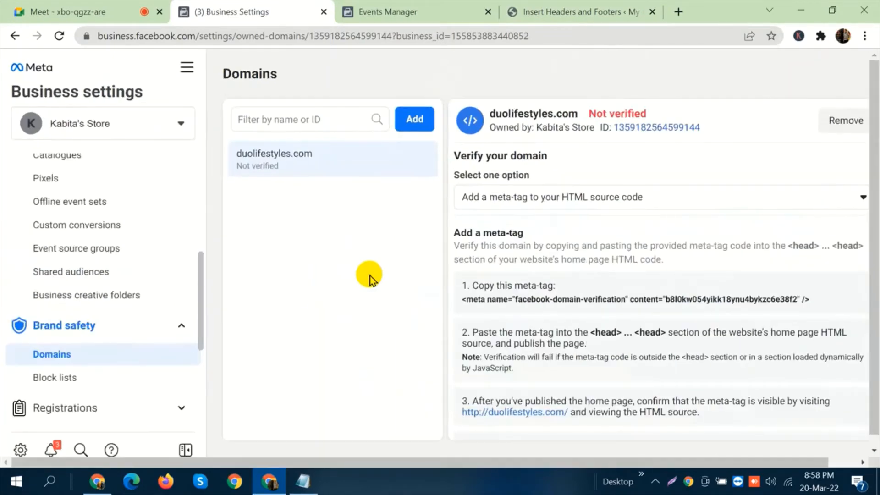
{"action": "left_click", "coordinate": [134, 327]}
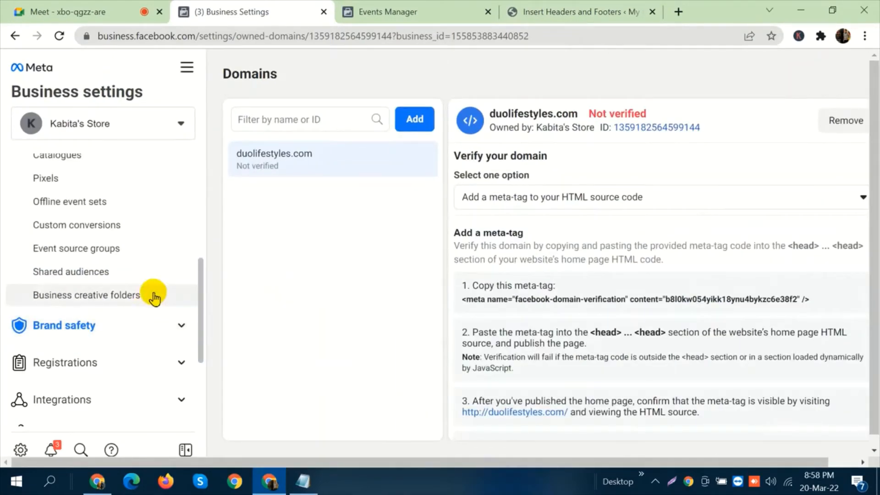
{"action": "scroll", "coordinate": [154, 296], "scroll_direction": "up", "scroll_amount": 2}
{"action": "left_click", "coordinate": [103, 247]}
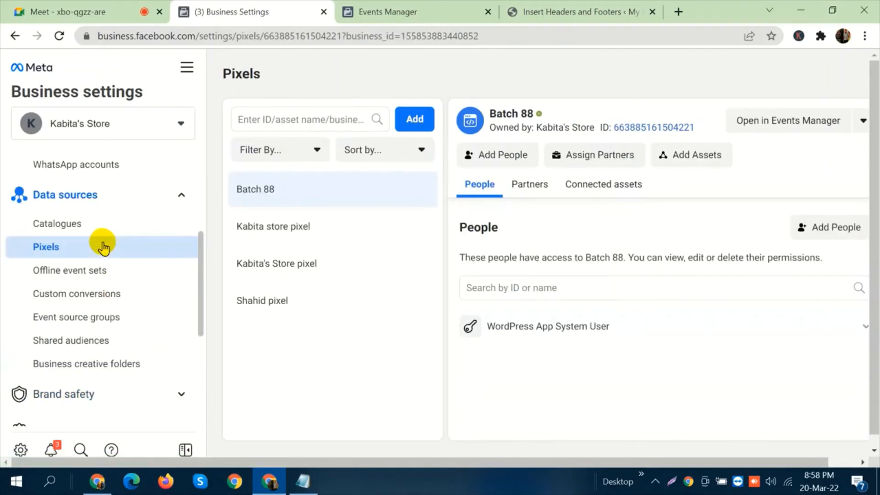
{"action": "left_click", "coordinate": [788, 119]}
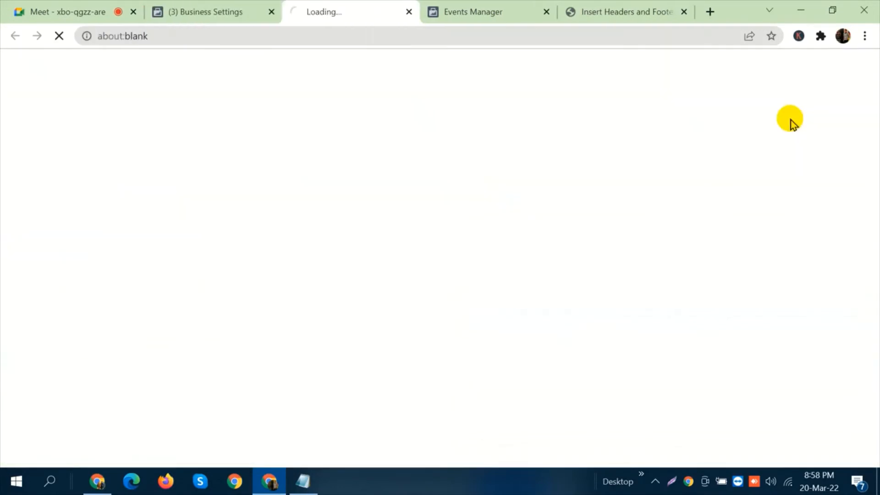
{"action": "left_click", "coordinate": [547, 11]}
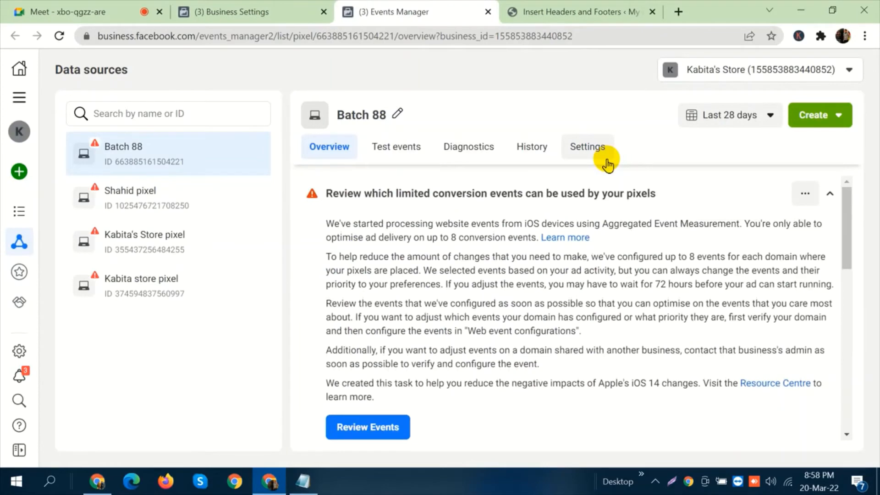
Open the web event configurations from the Aggregated event measurement section of the Batch 88 pixel overview.
{"action": "scroll", "coordinate": [607, 296], "scroll_direction": "down", "scroll_amount": 5}
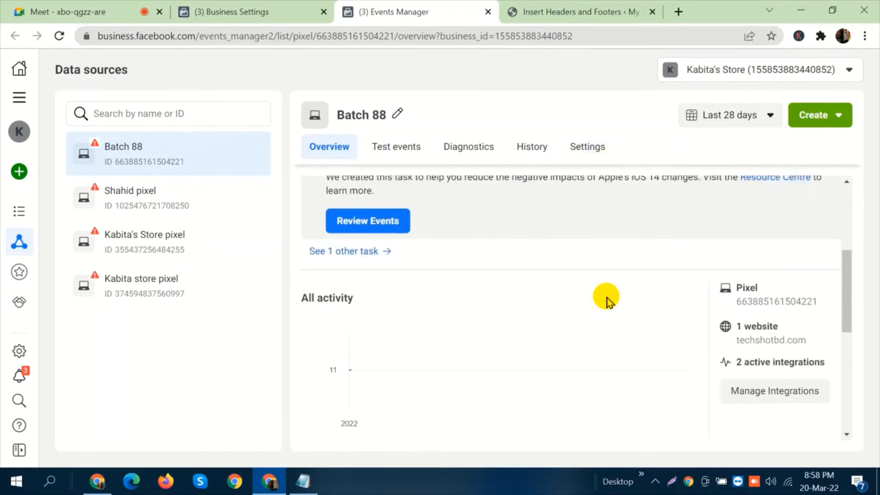
{"action": "scroll", "coordinate": [566, 246], "scroll_direction": "down", "scroll_amount": 5}
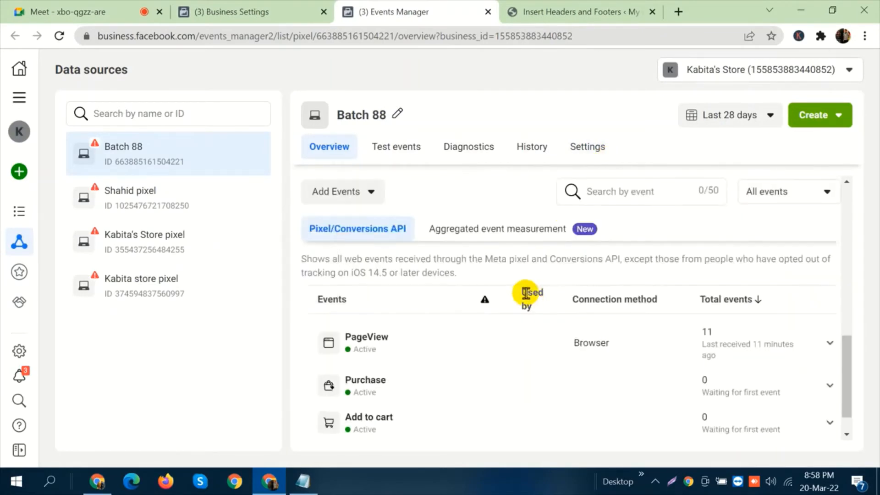
{"action": "left_click", "coordinate": [516, 231]}
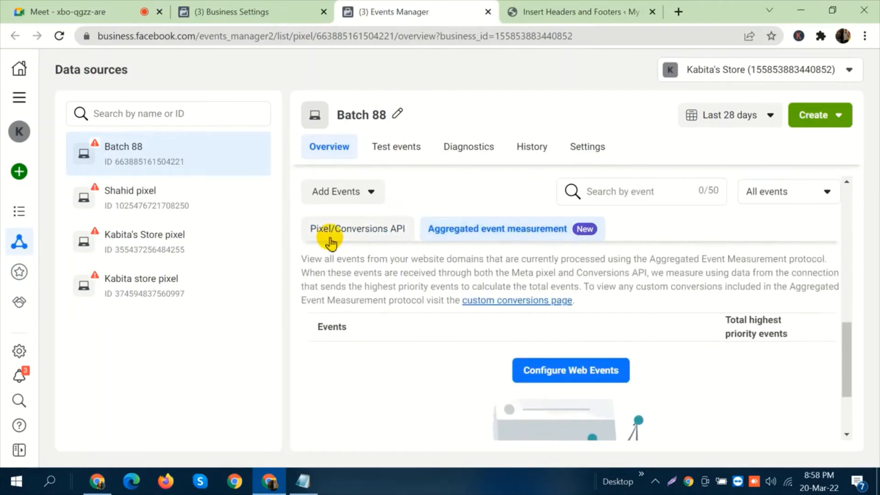
{"action": "scroll", "coordinate": [636, 241], "scroll_direction": "down", "scroll_amount": 3}
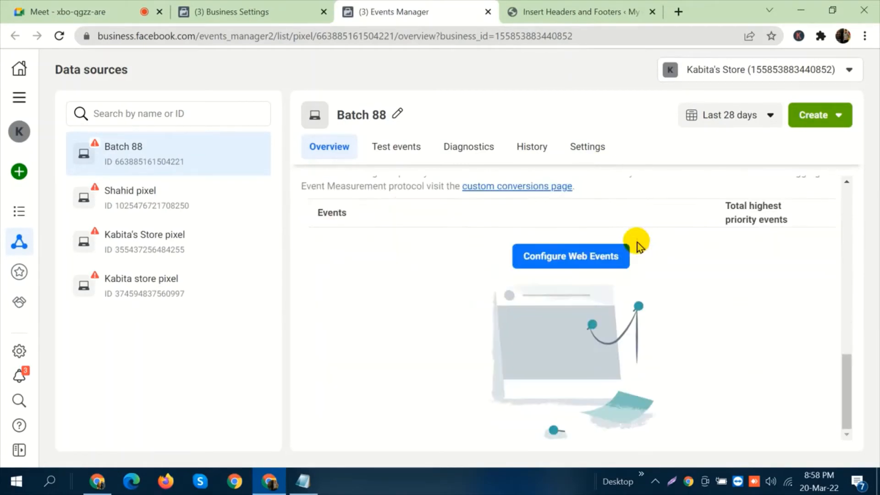
{"action": "left_click", "coordinate": [568, 265]}
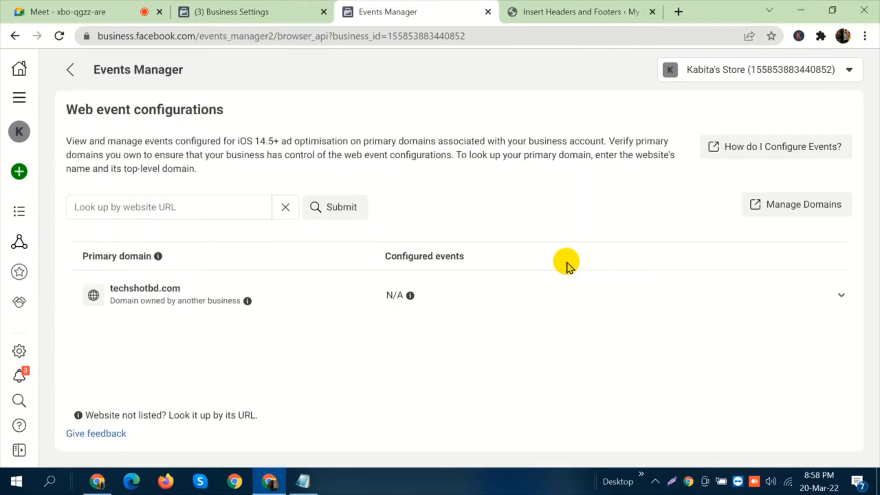
Expand the techshotbd.com domain entry, check the explanation about managing its events, and collapse the entry.
{"action": "left_click", "coordinate": [333, 295]}
{"action": "mouse_move", "coordinate": [436, 376]}
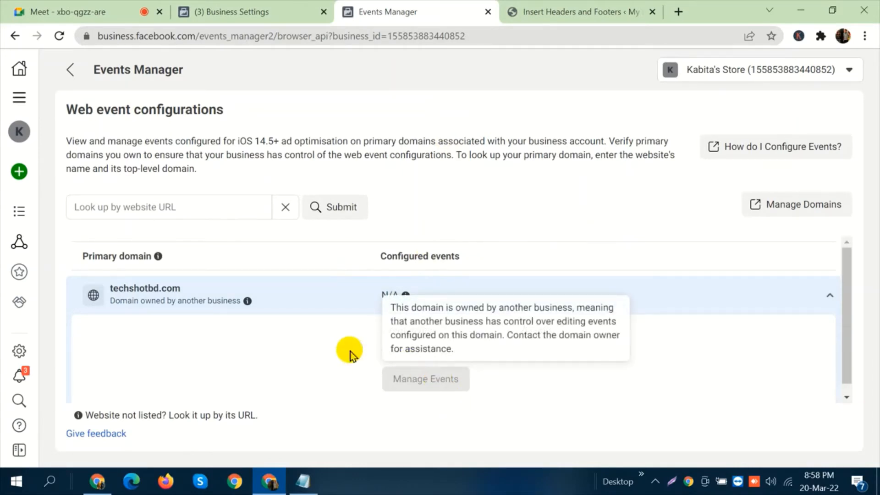
{"action": "left_click", "coordinate": [328, 297]}
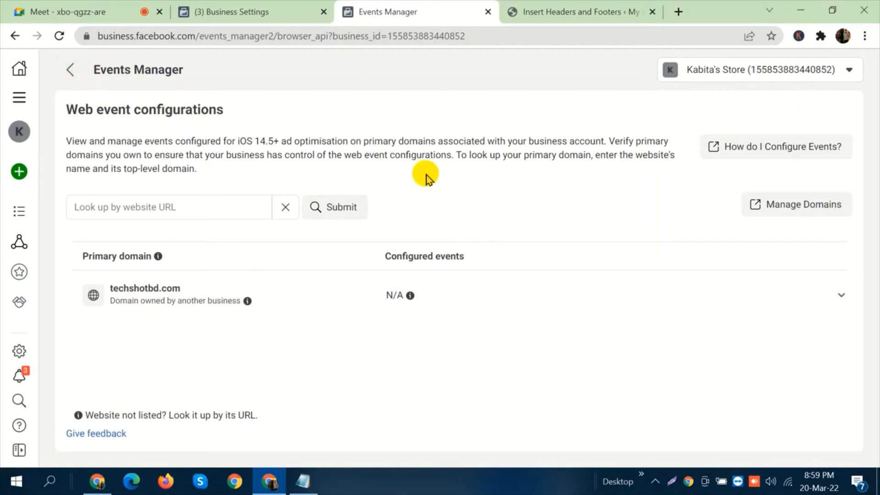
Switch to Notepad and replace the existing notes with the lines "Pixel setup" and "add event".
{"action": "left_click", "coordinate": [304, 482]}
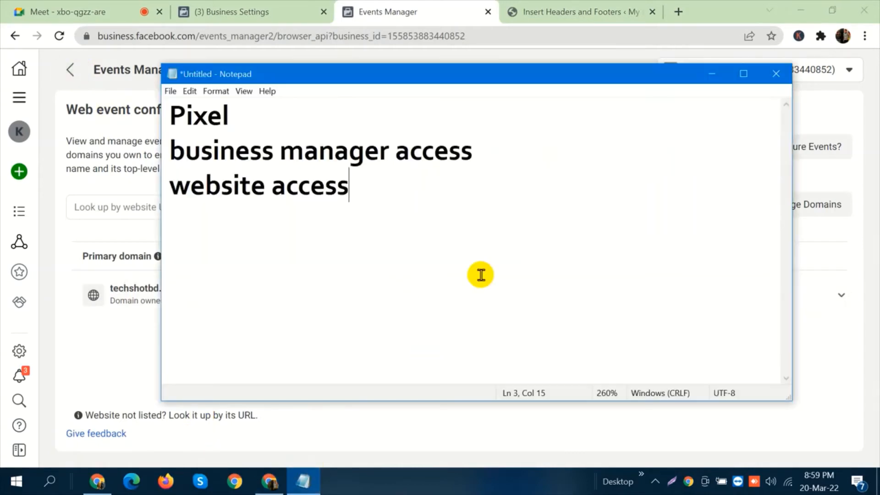
{"action": "key", "text": "ctrl+a"}
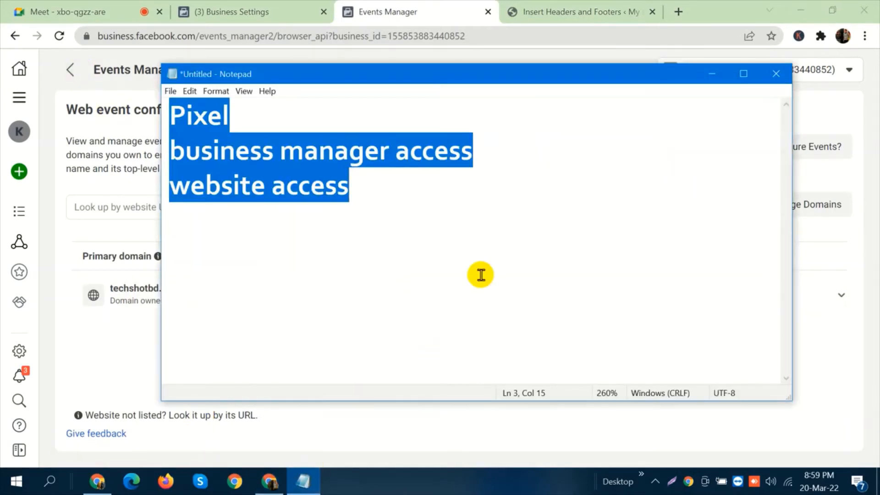
{"action": "type", "text": "Pixel s"}
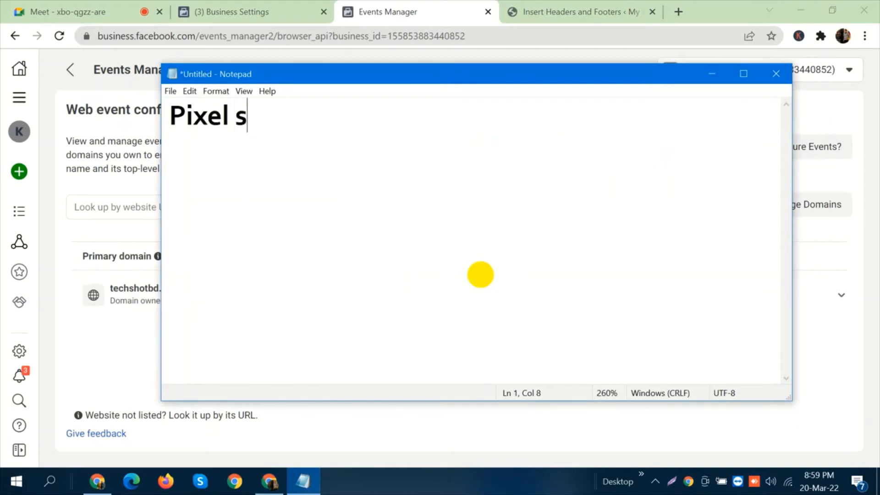
{"action": "type", "text": "etup4"}
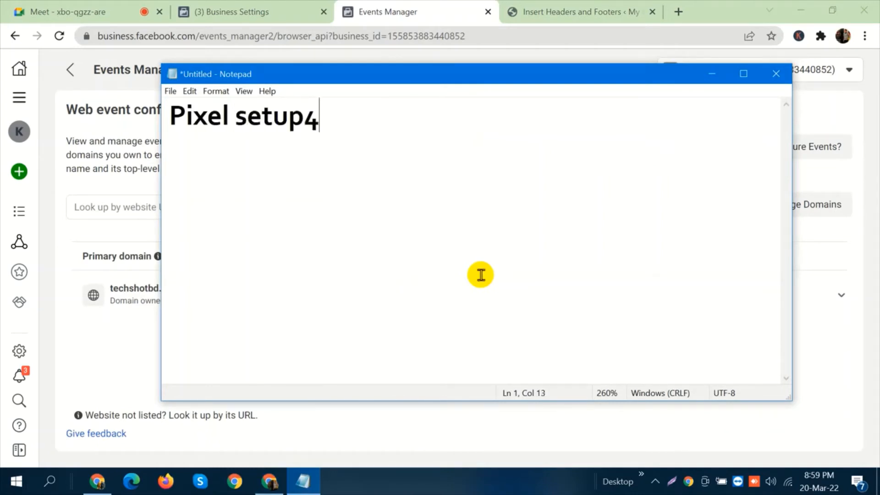
{"action": "key", "text": "BackSpace"}
{"action": "key", "text": "Return"}
{"action": "type", "text": "add"}
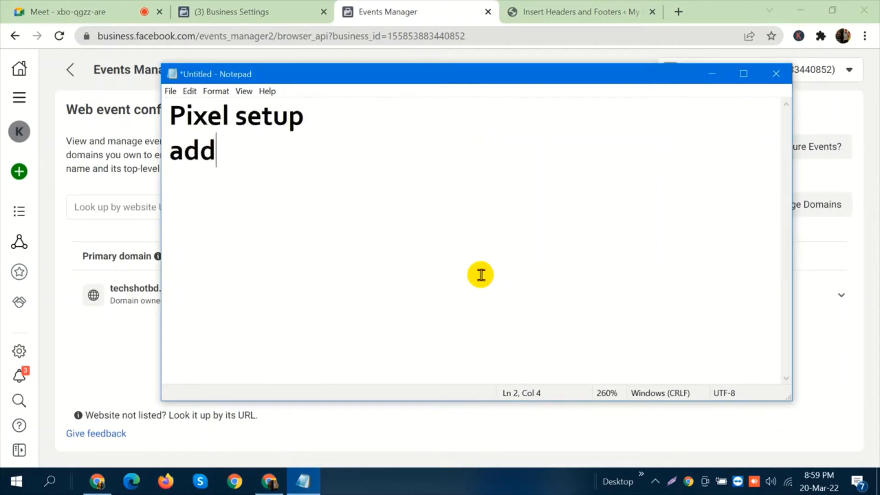
{"action": "type", "text": " eve"}
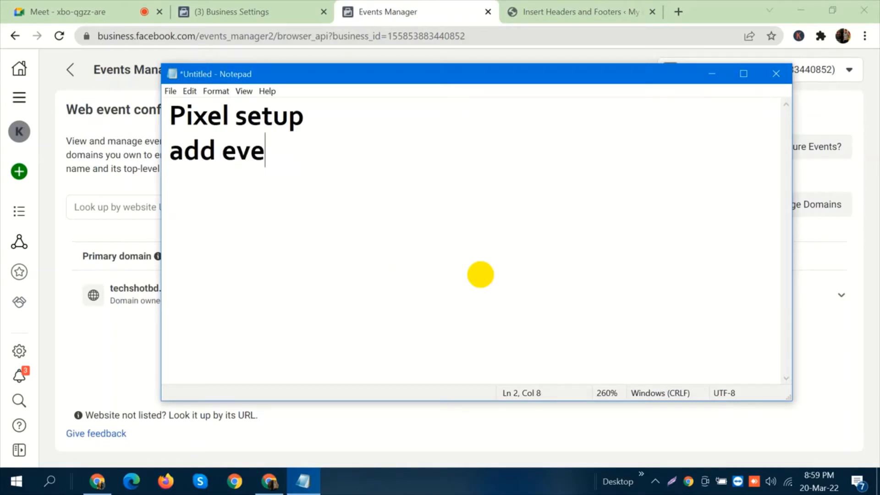
{"action": "type", "text": "nt"}
{"action": "key", "text": "Return"}
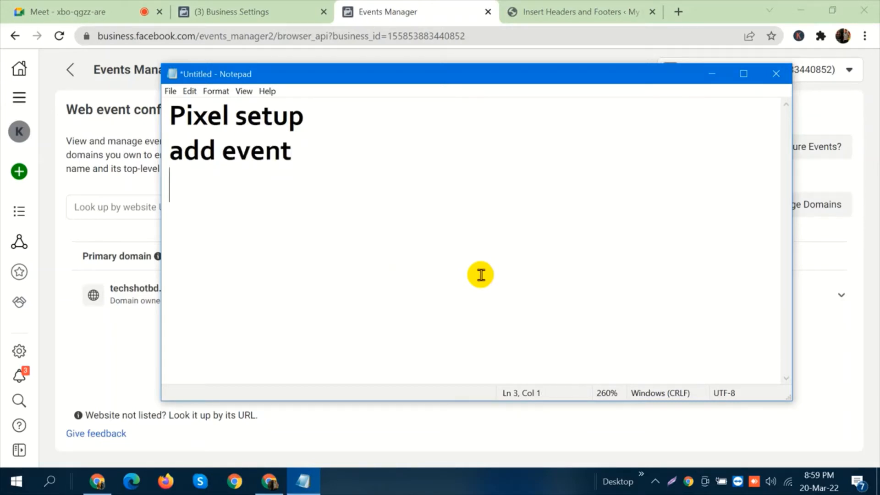
Add the lines "domain verify" and "configure / IOS 14.5" to the notes and highlight the ".5".
{"action": "type", "text": "doma"}
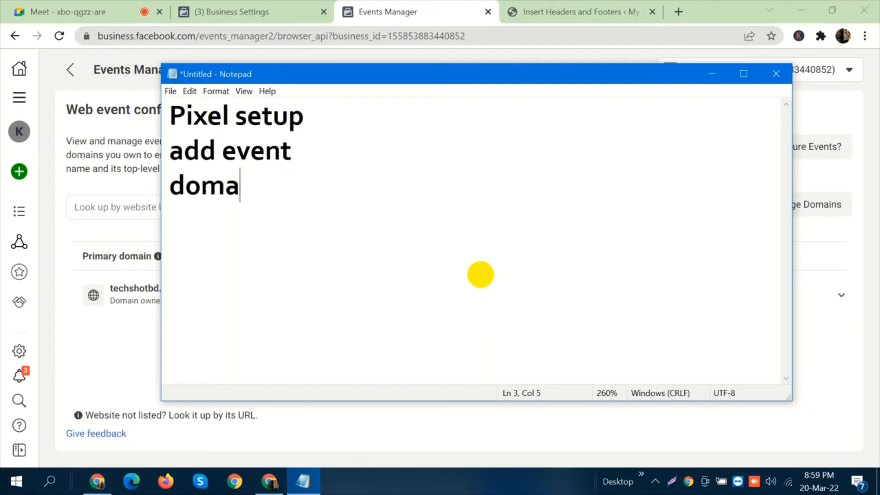
{"action": "type", "text": "in veri"}
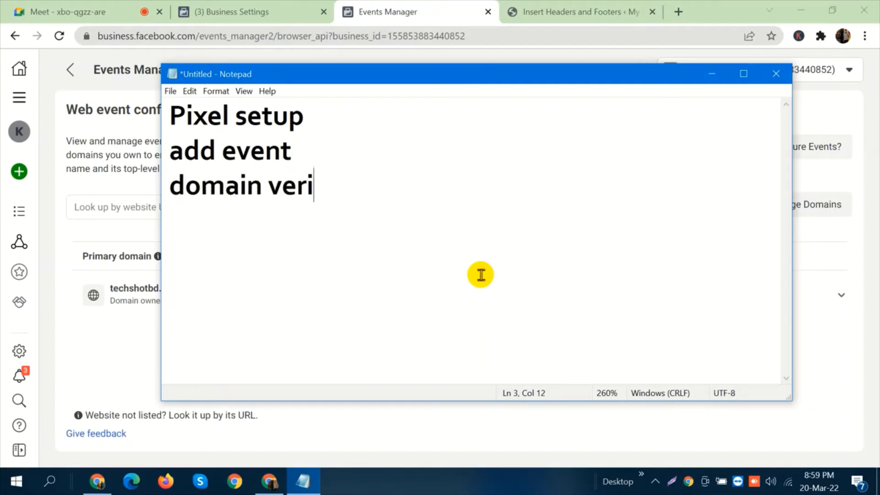
{"action": "type", "text": "fy"}
{"action": "key", "text": "Return"}
{"action": "type", "text": "con"}
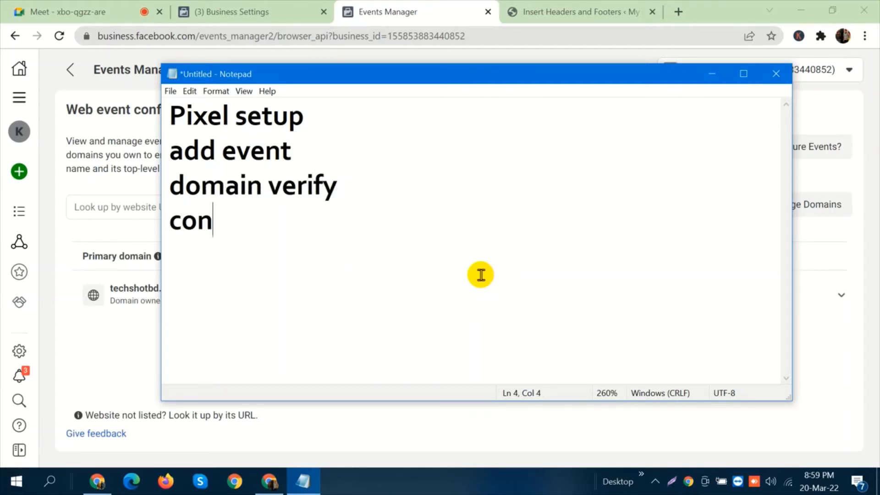
{"action": "type", "text": "figure"}
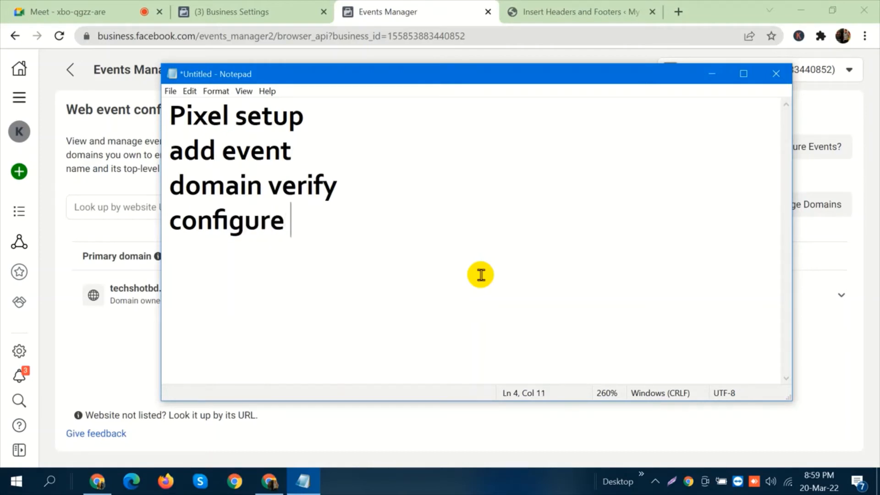
{"action": "type", "text": " / IOS 14"}
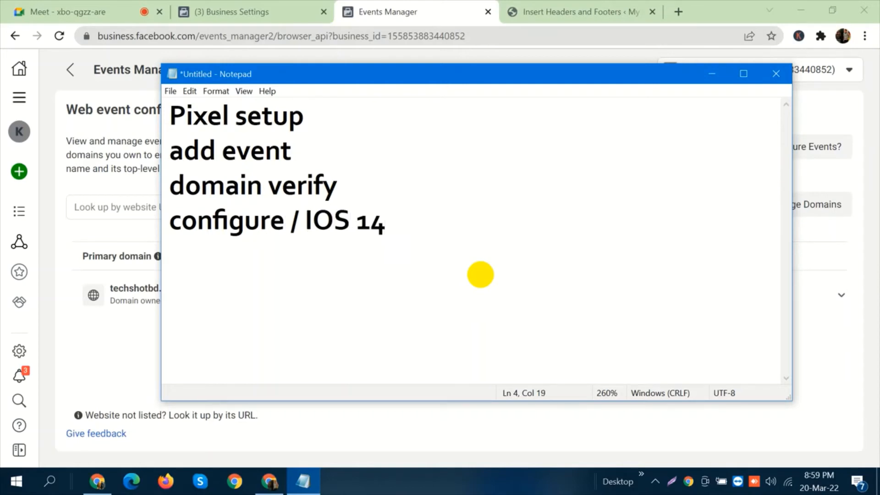
{"action": "type", "text": ".5"}
{"action": "key", "text": "shift+Left"}
{"action": "key", "text": "shift+Left"}
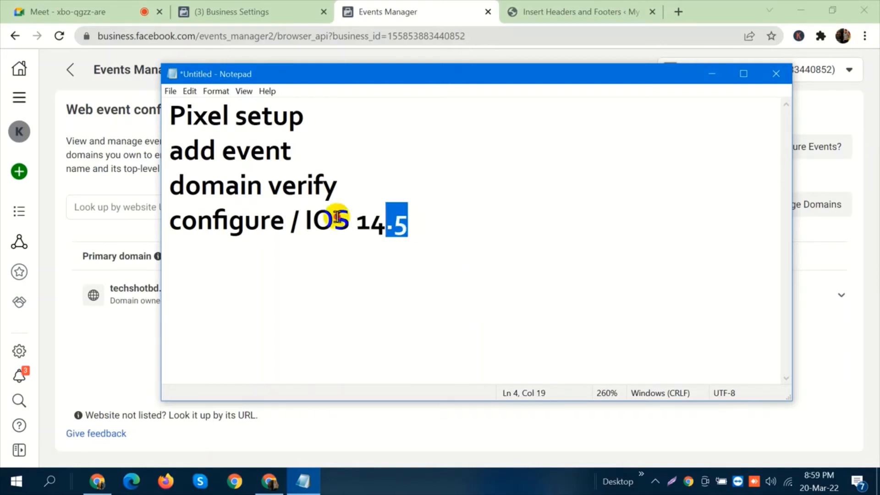
Highlight all four lines of the notes, clear the highlight and add a blank line below "configure / IOS 14.5".
{"action": "left_click_drag", "start_coordinate": [406, 223], "coordinate": [168, 115]}
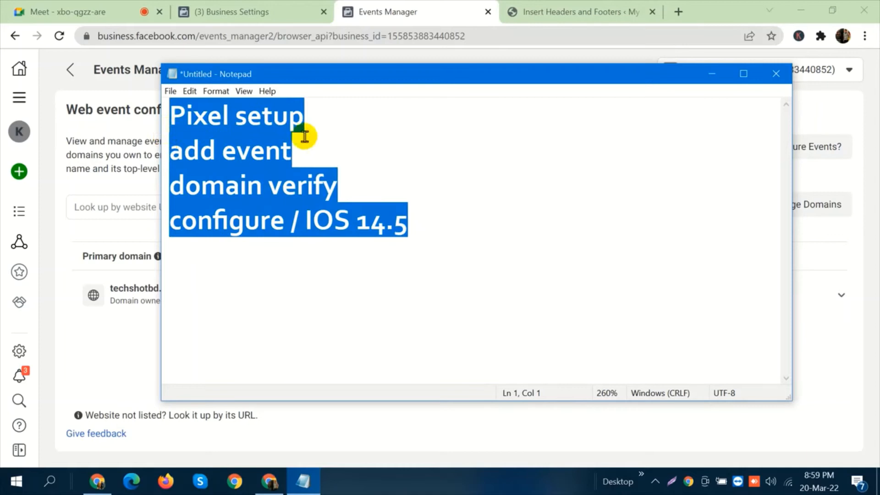
{"action": "left_click", "coordinate": [450, 222]}
{"action": "key", "text": "Return"}
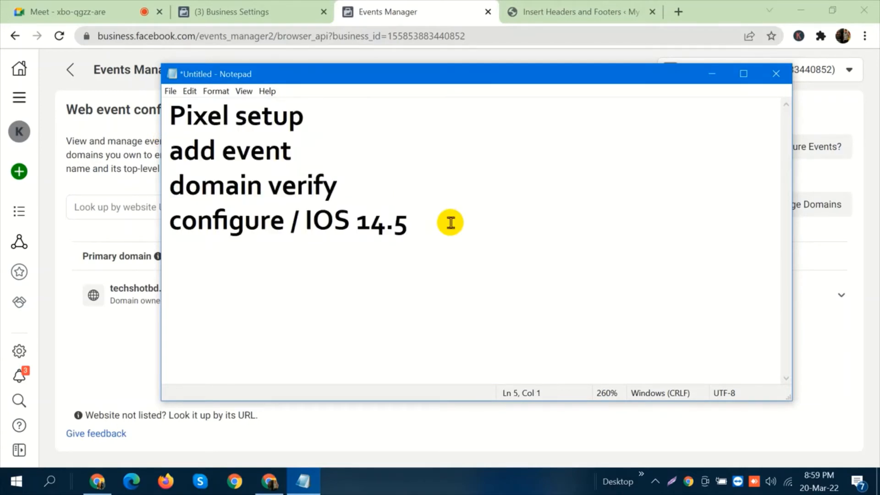
Return to Business Settings in the browser and open Ads Manager from the list of all tools.
{"action": "left_click", "coordinate": [231, 10]}
{"action": "left_click", "coordinate": [192, 71]}
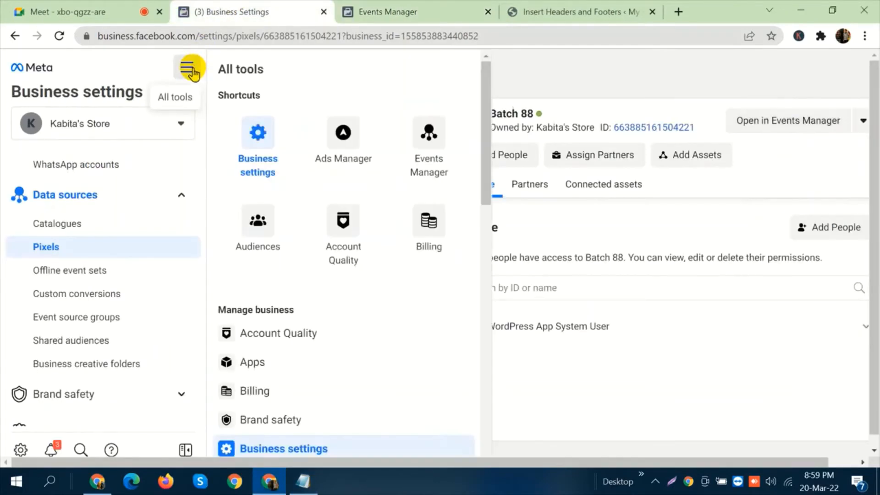
{"action": "left_click", "coordinate": [355, 148]}
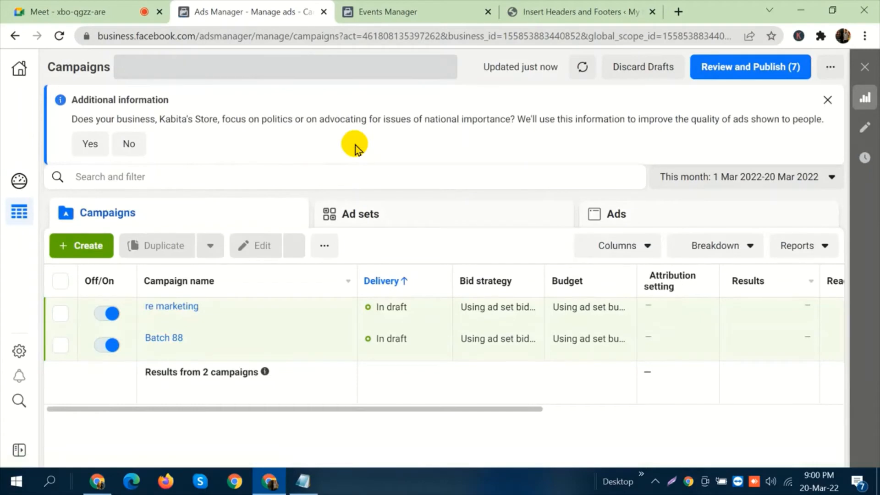
Delete the draft campaigns "re marketing" and "Batch 88" and confirm the deletion.
{"action": "left_click", "coordinate": [58, 313]}
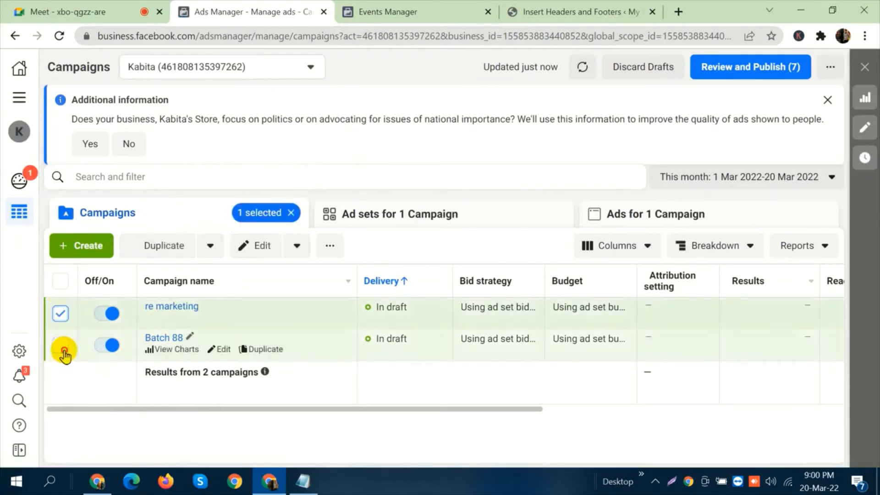
{"action": "left_click", "coordinate": [61, 345]}
{"action": "left_click", "coordinate": [298, 246]}
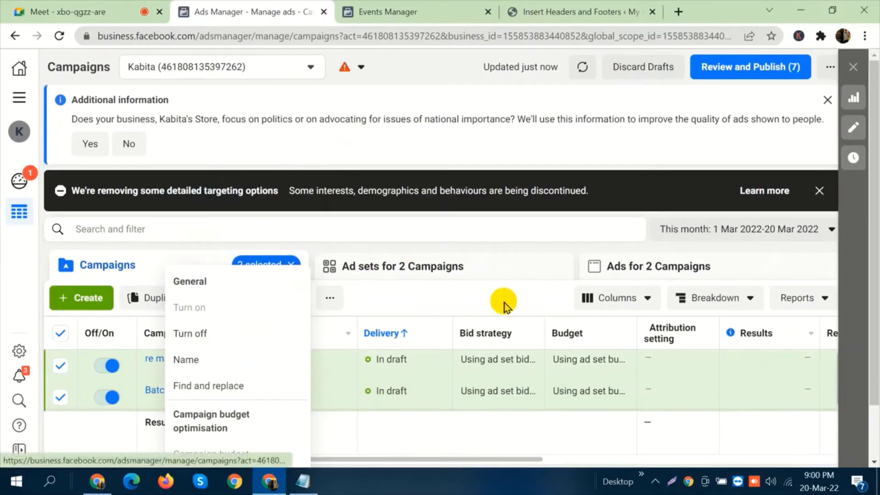
{"action": "left_click", "coordinate": [330, 298]}
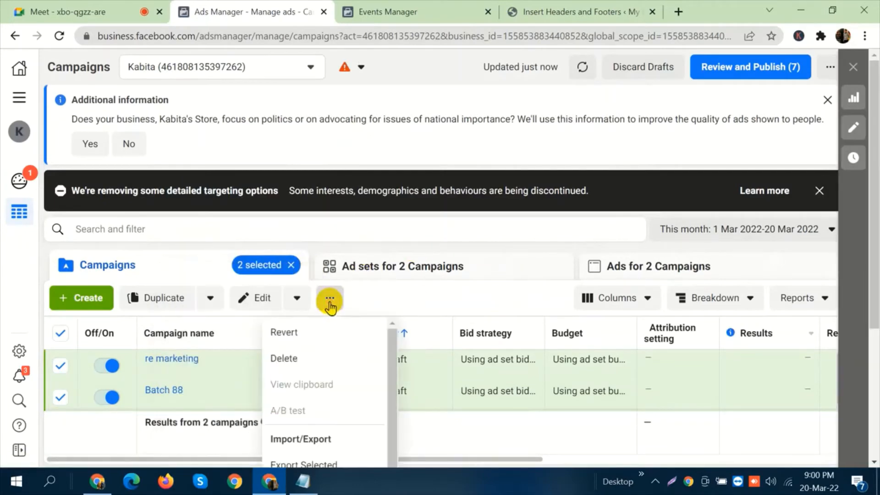
{"action": "left_click", "coordinate": [320, 367]}
{"action": "left_click", "coordinate": [555, 241]}
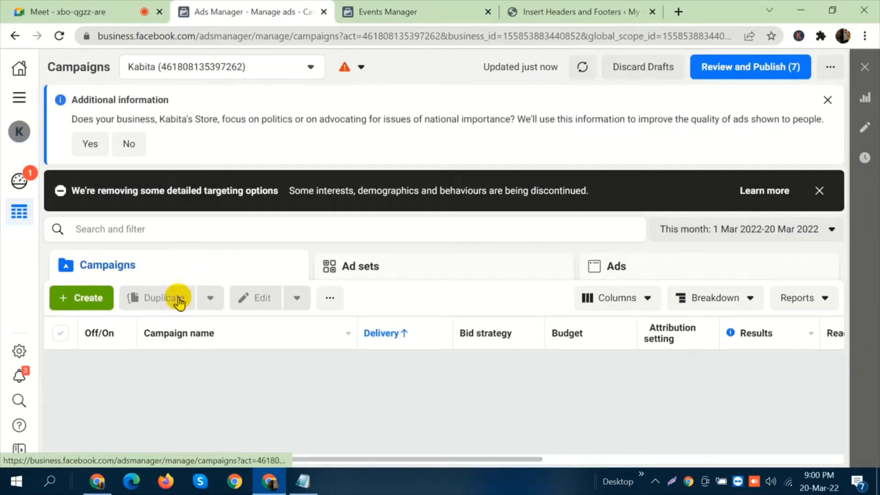
Create a new campaign with the Conversions objective, highlighting the objective's title before continuing to the campaign settings.
{"action": "left_click", "coordinate": [78, 300]}
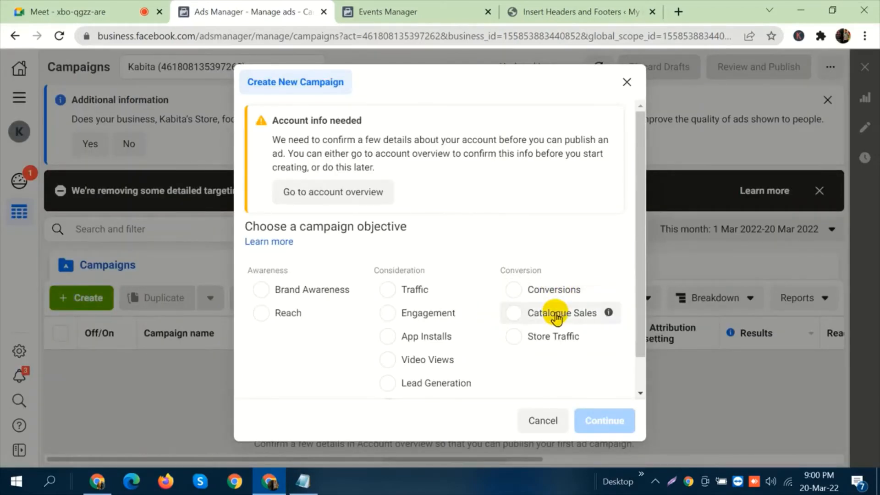
{"action": "left_click", "coordinate": [555, 291]}
{"action": "scroll", "coordinate": [565, 273], "scroll_direction": "down", "scroll_amount": 1}
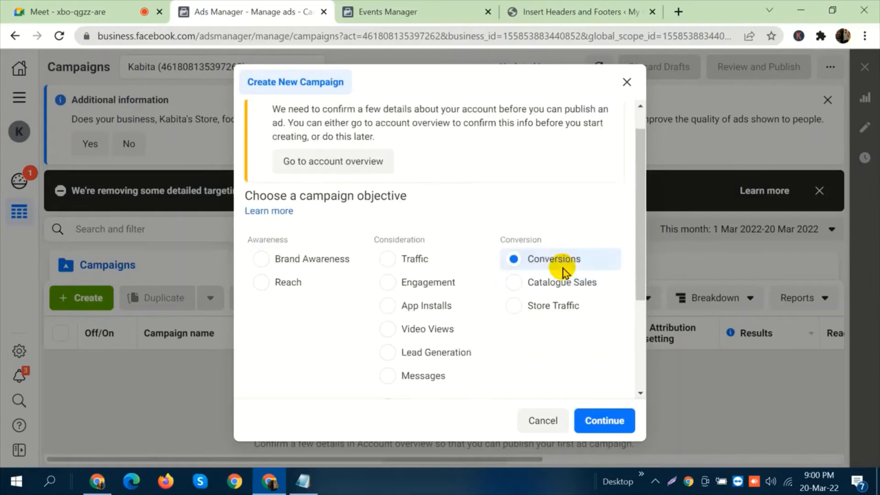
{"action": "scroll", "coordinate": [565, 270], "scroll_direction": "down", "scroll_amount": 3}
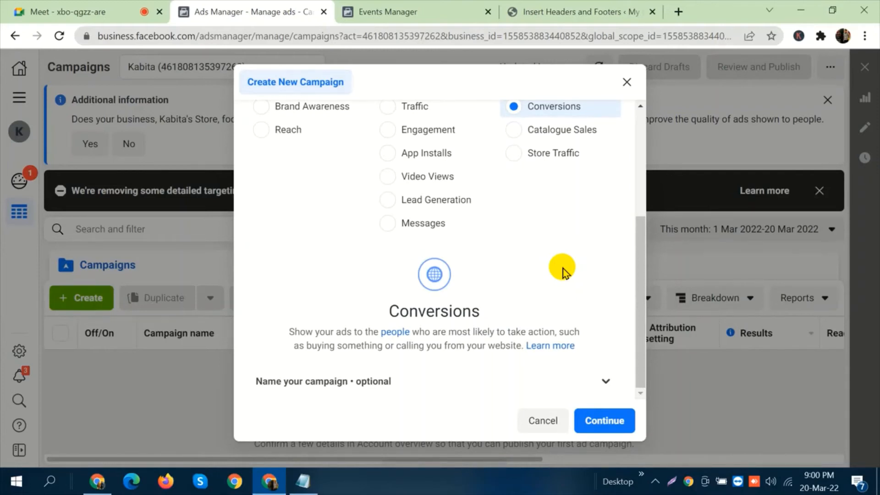
{"action": "left_click_drag", "start_coordinate": [481, 311], "coordinate": [388, 310]}
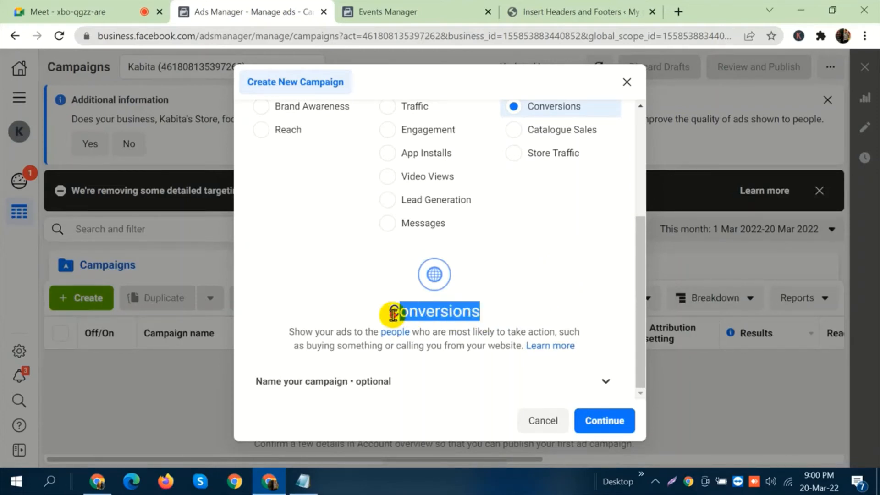
{"action": "left_click", "coordinate": [433, 314]}
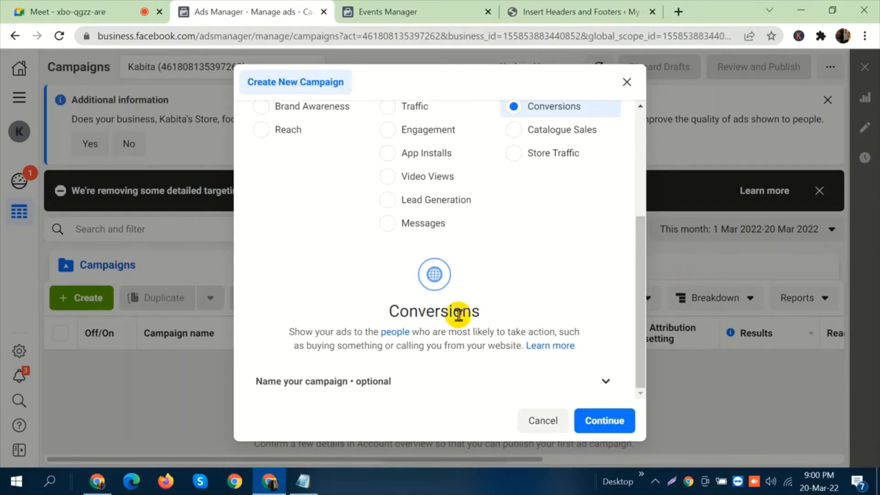
{"action": "left_click_drag", "start_coordinate": [487, 315], "coordinate": [413, 312]}
{"action": "left_click", "coordinate": [413, 312]}
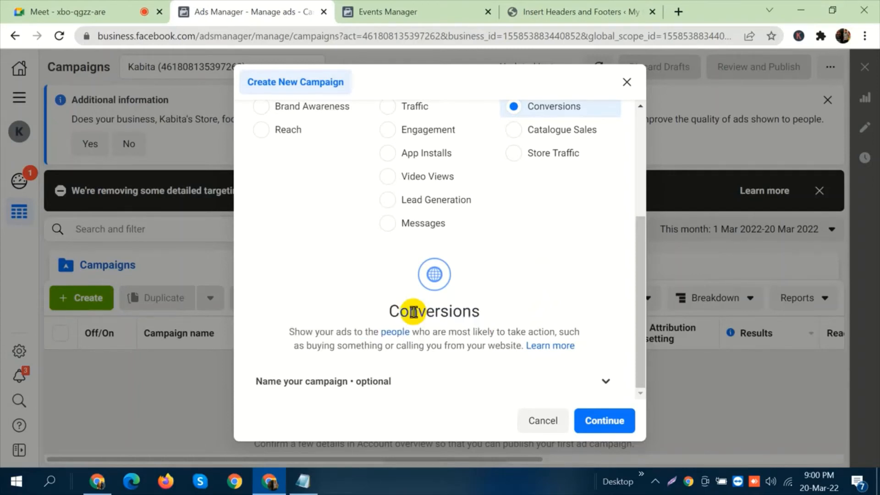
{"action": "left_click", "coordinate": [609, 422]}
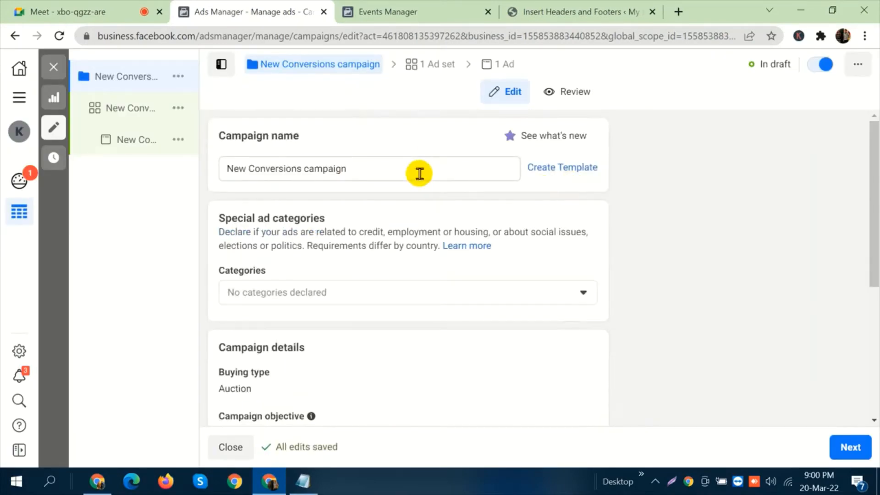
Look through the name, special ad categories and details of the new conversions campaign, and continue to its ad set.
{"action": "scroll", "coordinate": [420, 173], "scroll_direction": "down", "scroll_amount": 3}
{"action": "scroll", "coordinate": [419, 173], "scroll_direction": "down", "scroll_amount": 2}
{"action": "scroll", "coordinate": [418, 176], "scroll_direction": "up", "scroll_amount": 5}
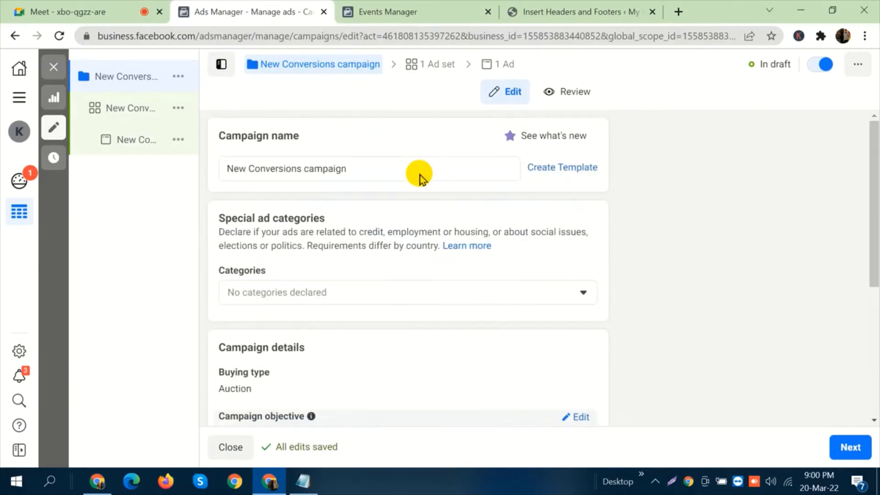
{"action": "scroll", "coordinate": [350, 216], "scroll_direction": "down", "scroll_amount": 5}
{"action": "scroll", "coordinate": [353, 216], "scroll_direction": "up", "scroll_amount": 5}
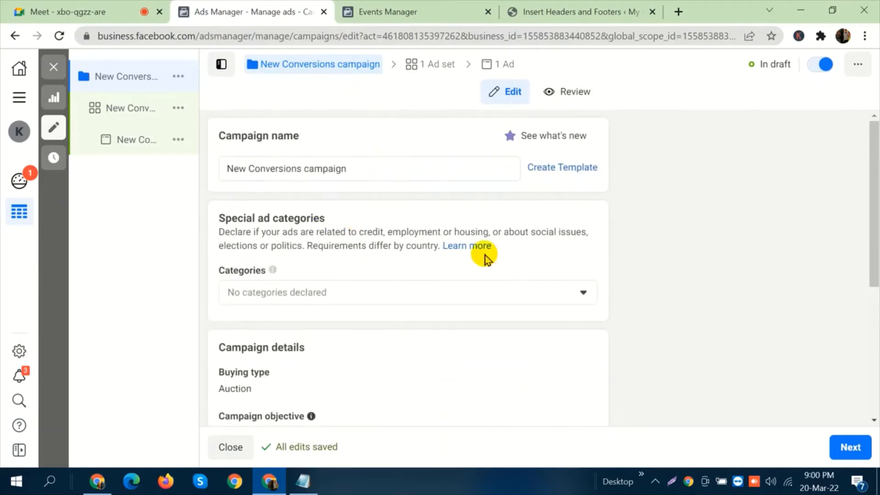
{"action": "scroll", "coordinate": [458, 238], "scroll_direction": "down", "scroll_amount": 5}
{"action": "scroll", "coordinate": [424, 268], "scroll_direction": "up", "scroll_amount": 5}
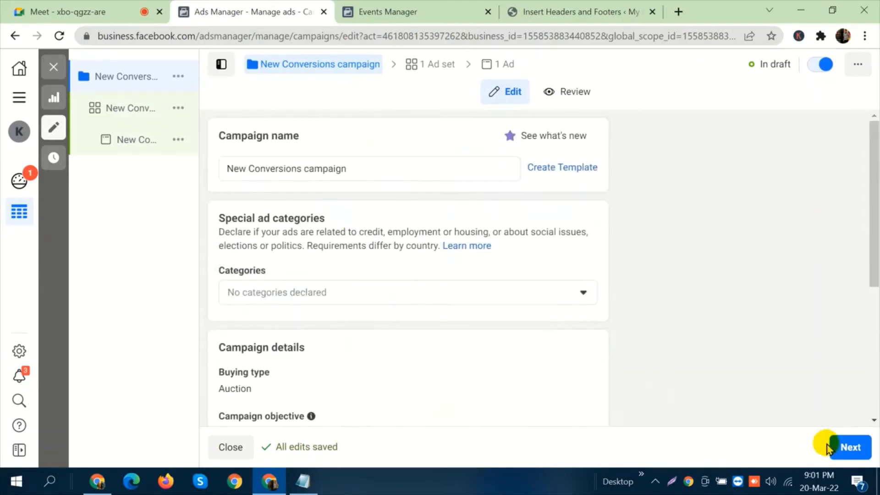
{"action": "left_click", "coordinate": [851, 448]}
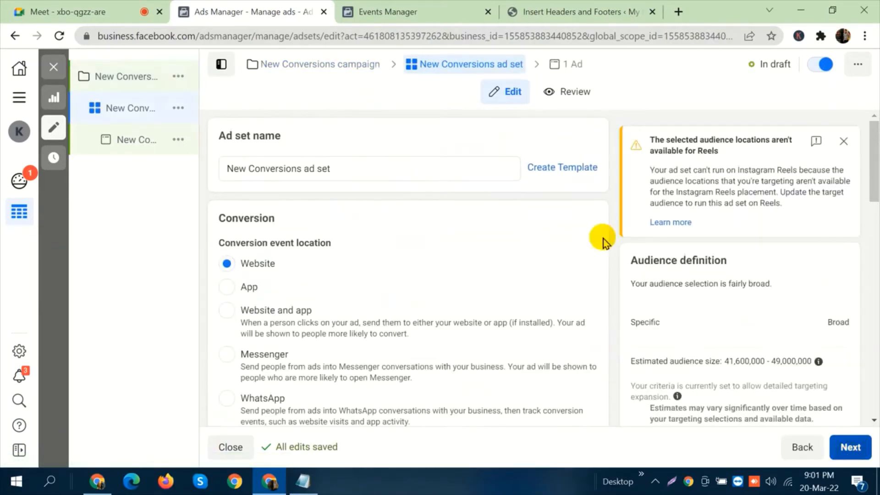
Point out the Pixel setting in the ad set's Conversion section and select the Batch 88 pixel.
{"action": "scroll", "coordinate": [516, 139], "scroll_direction": "down", "scroll_amount": 2}
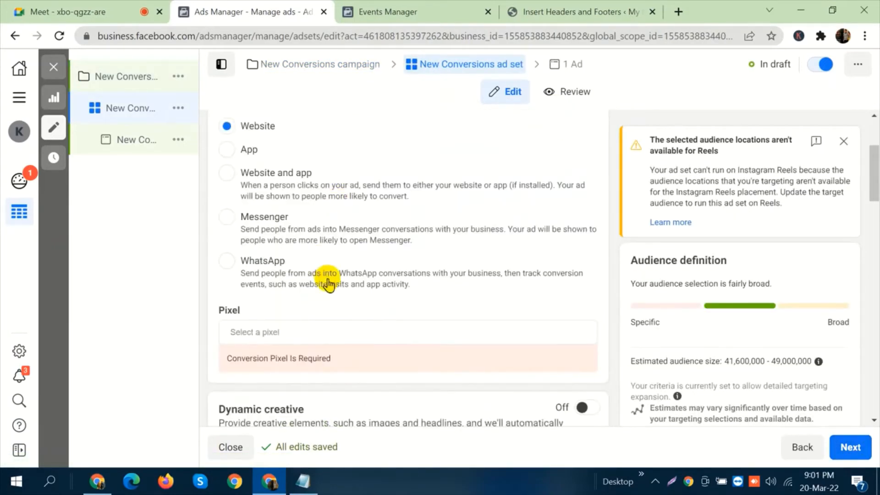
{"action": "scroll", "coordinate": [294, 266], "scroll_direction": "down", "scroll_amount": 2}
{"action": "left_click_drag", "start_coordinate": [250, 245], "coordinate": [193, 244]}
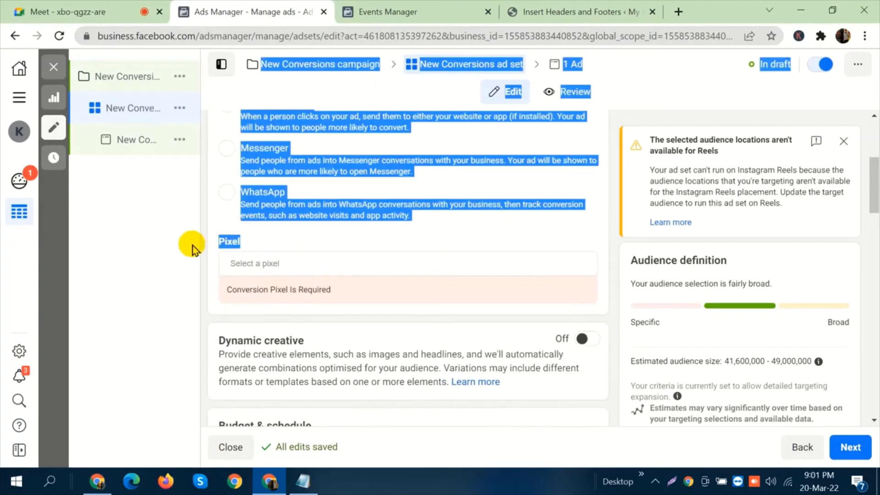
{"action": "left_click", "coordinate": [235, 244]}
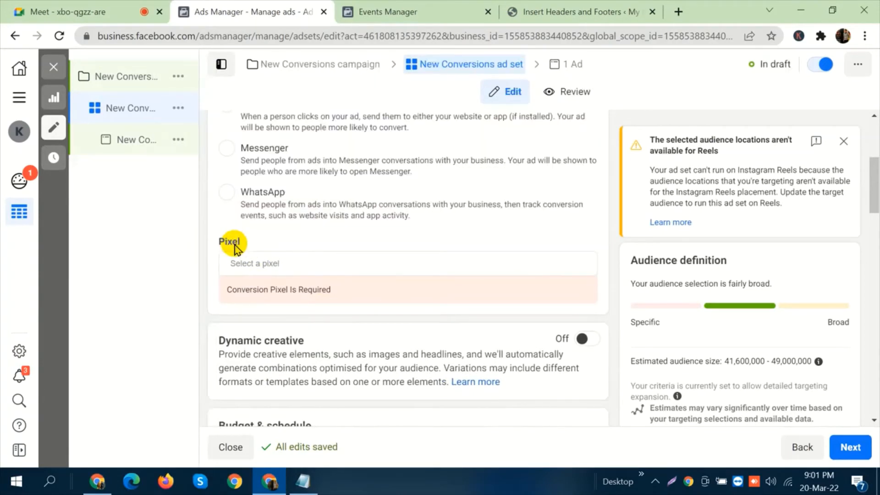
{"action": "left_click", "coordinate": [69, 9]}
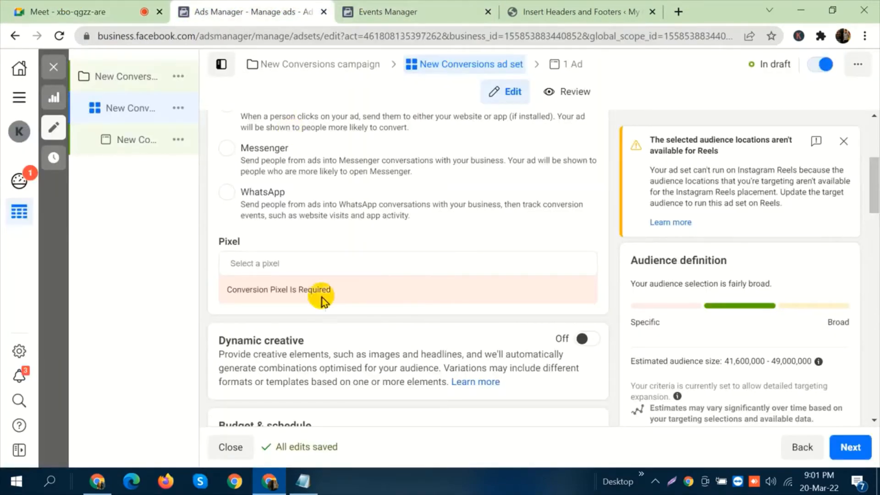
{"action": "left_click", "coordinate": [296, 263]}
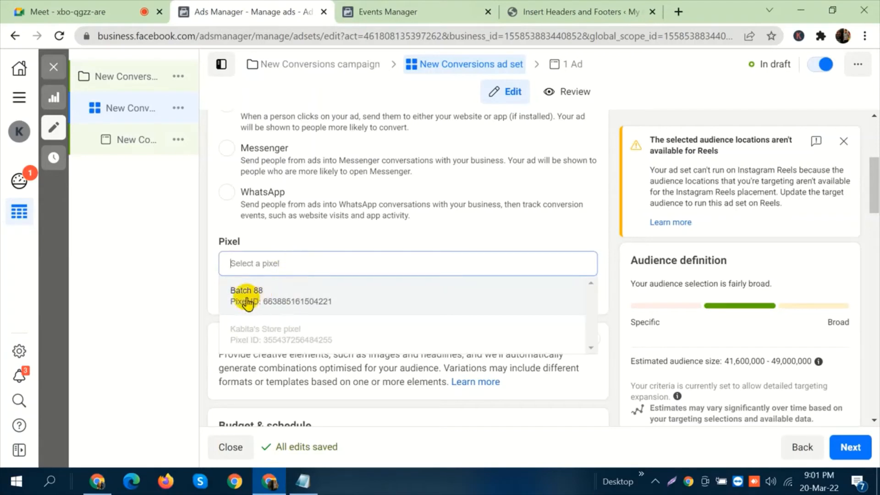
{"action": "left_click", "coordinate": [301, 302]}
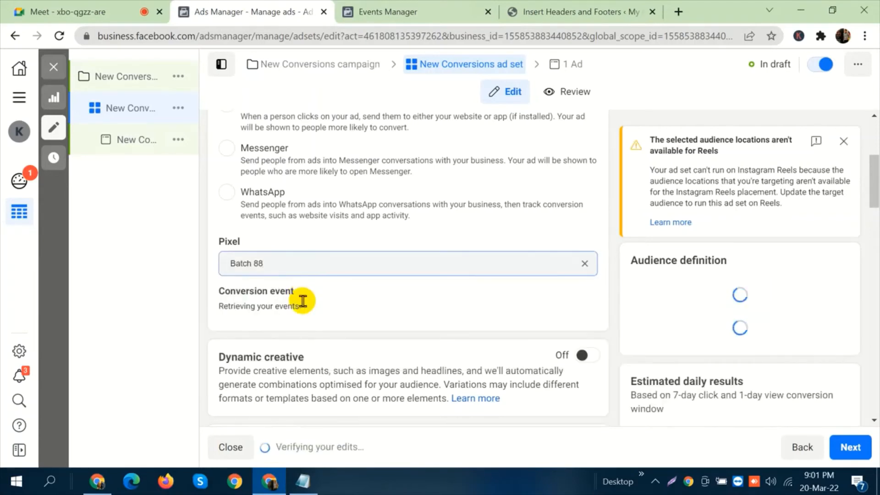
Point out the Conversion event setting, look through the available events and choose Purchase.
{"action": "scroll", "coordinate": [341, 278], "scroll_direction": "down", "scroll_amount": 2}
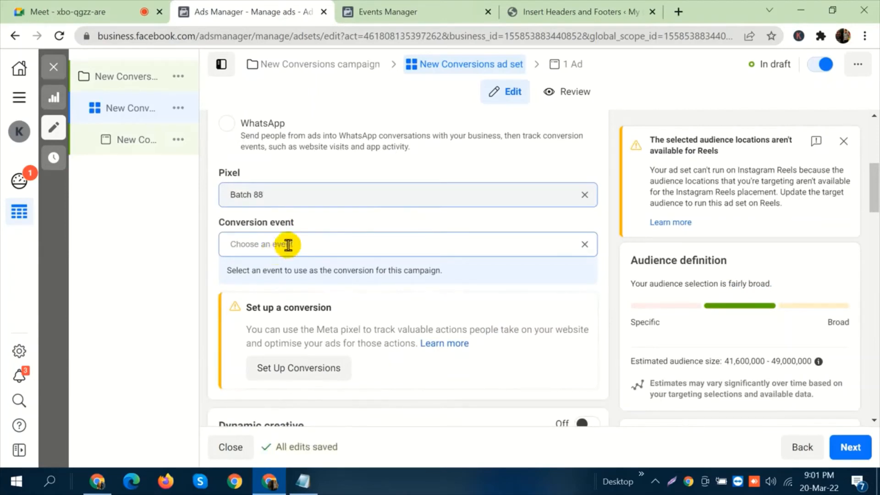
{"action": "left_click_drag", "start_coordinate": [298, 222], "coordinate": [217, 227]}
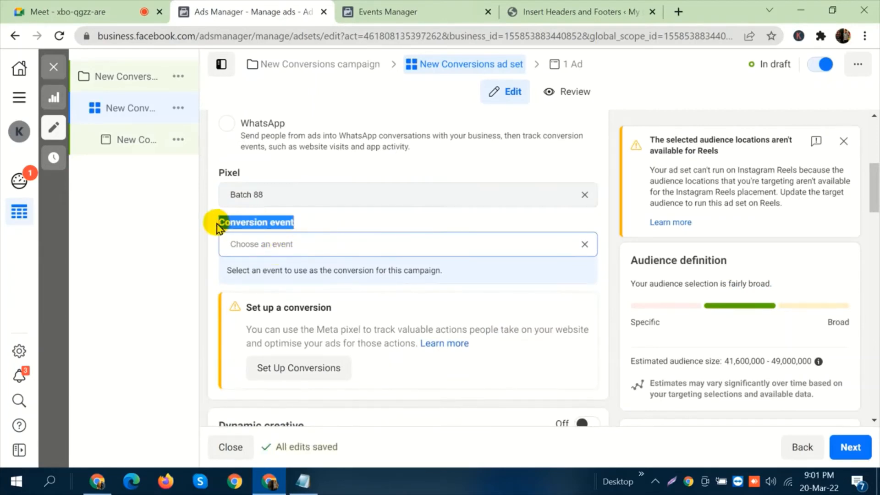
{"action": "left_click", "coordinate": [244, 227]}
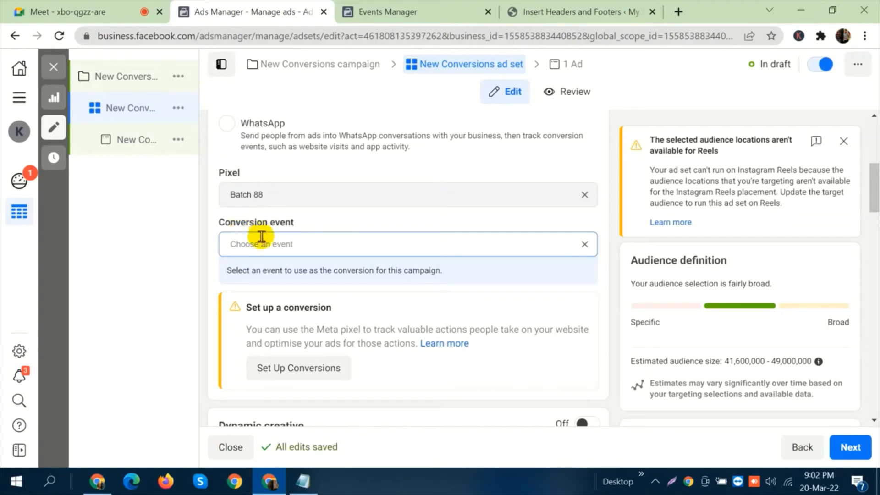
{"action": "left_click", "coordinate": [273, 242]}
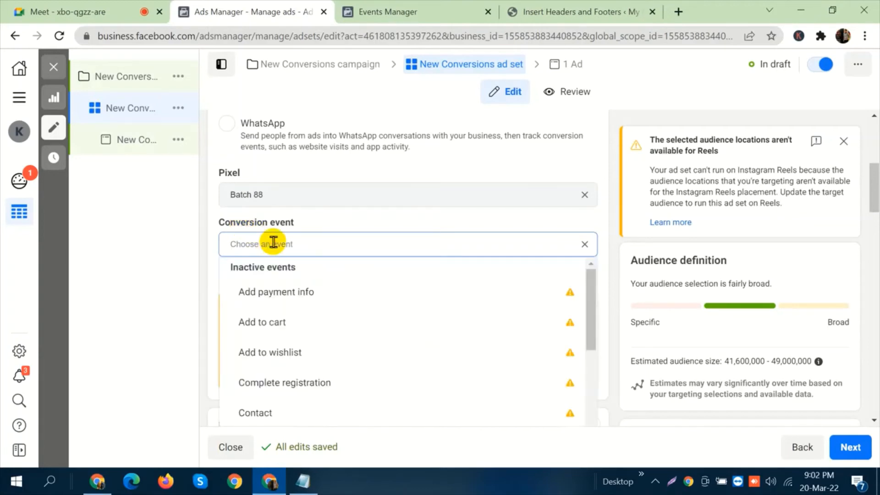
{"action": "scroll", "coordinate": [408, 290], "scroll_direction": "down", "scroll_amount": 3}
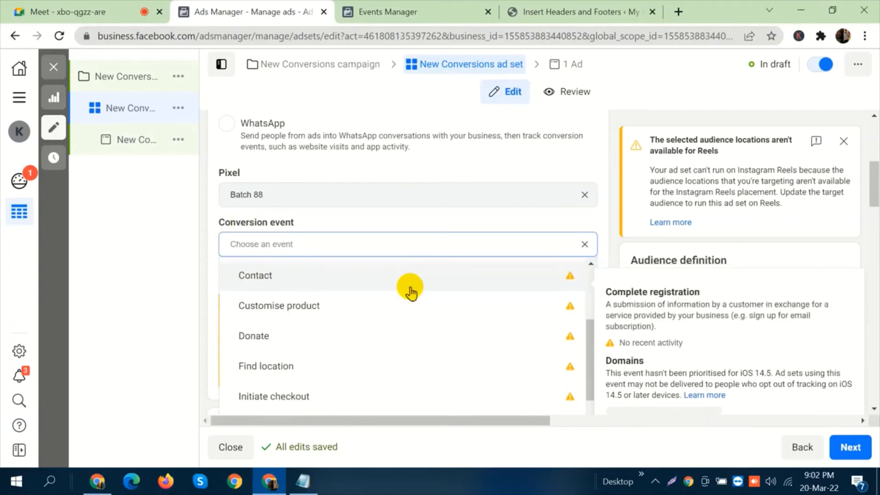
{"action": "scroll", "coordinate": [399, 358], "scroll_direction": "up", "scroll_amount": 3}
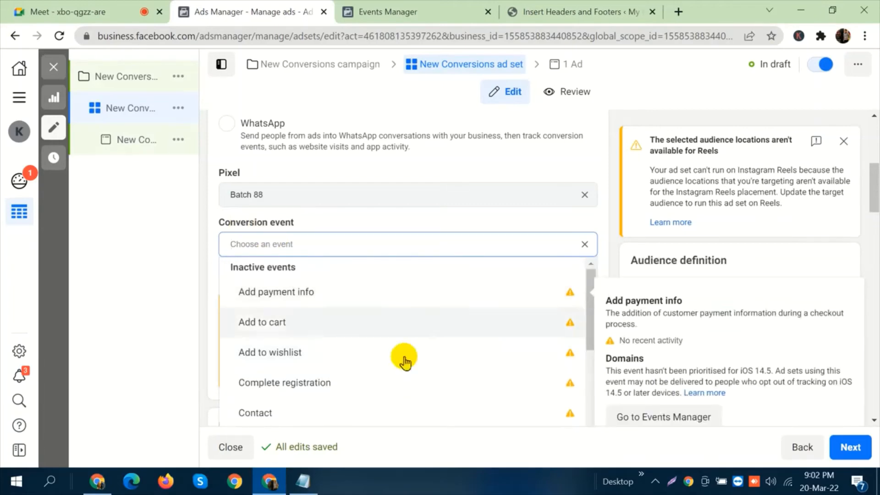
{"action": "scroll", "coordinate": [422, 329], "scroll_direction": "down", "scroll_amount": 3}
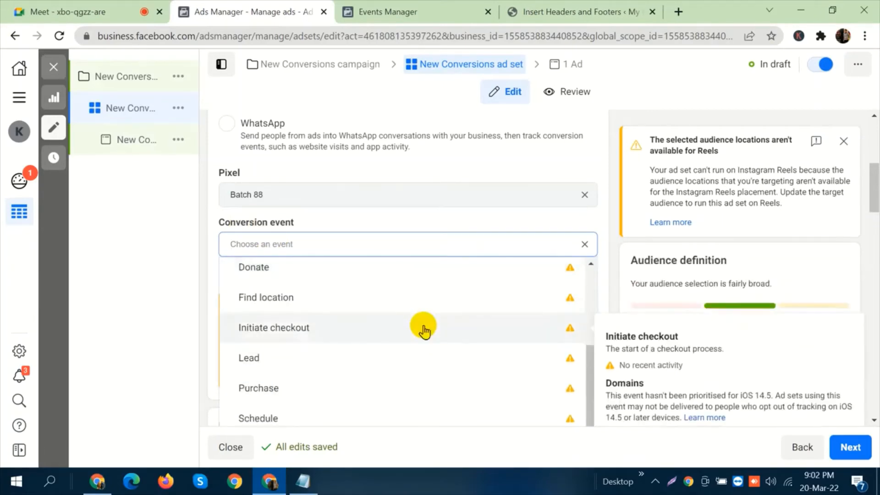
{"action": "scroll", "coordinate": [422, 324], "scroll_direction": "down", "scroll_amount": 2}
{"action": "left_click", "coordinate": [421, 283]}
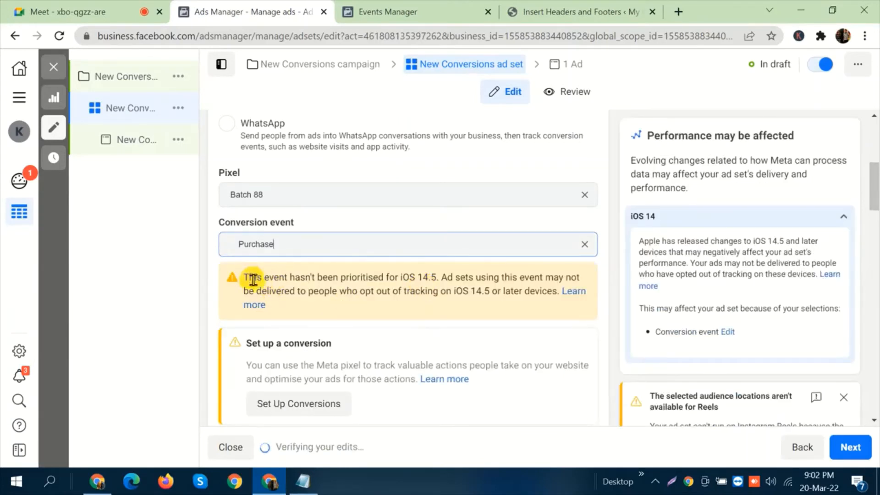
Highlight the iOS 14.5 prioritisation notice under the conversion event to read it through.
{"action": "left_click_drag", "start_coordinate": [243, 278], "coordinate": [580, 278]}
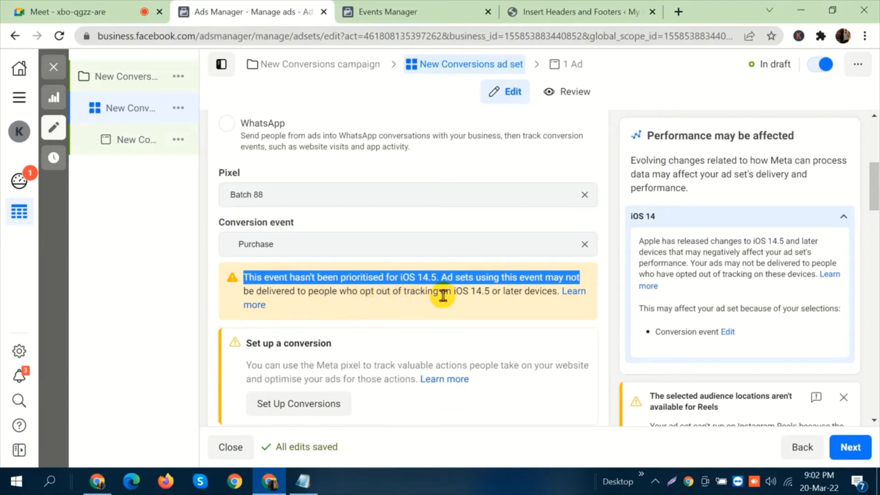
{"action": "left_click", "coordinate": [555, 291]}
{"action": "left_click_drag", "start_coordinate": [538, 292], "coordinate": [247, 278]}
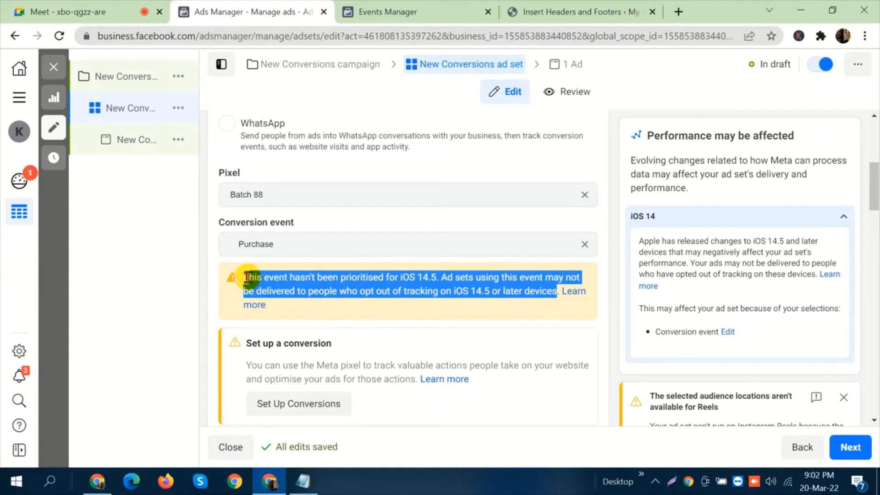
Switch to Notepad, highlight the "configure / IOS 14.5" line and the whole setup checklist, and check the Meet call before returning to Ads Manager.
{"action": "left_click", "coordinate": [204, 276]}
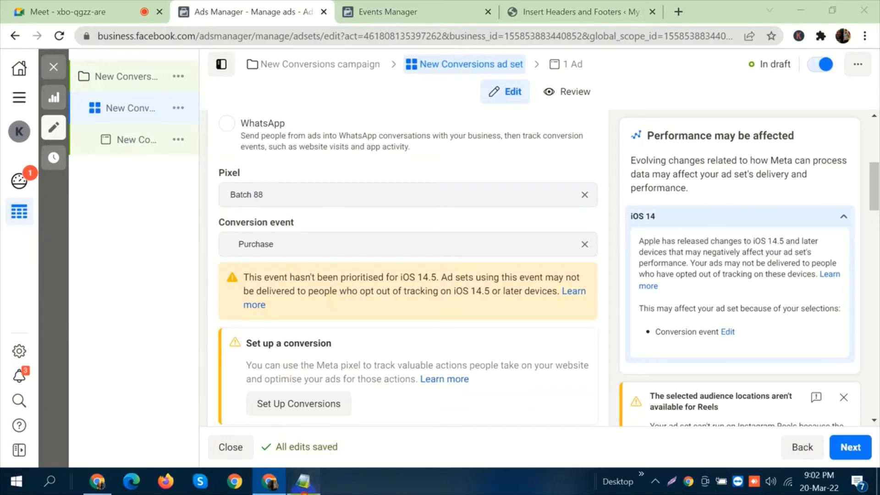
{"action": "left_click", "coordinate": [303, 481]}
{"action": "left_click_drag", "start_coordinate": [406, 224], "coordinate": [177, 222]}
{"action": "left_click", "coordinate": [430, 223]}
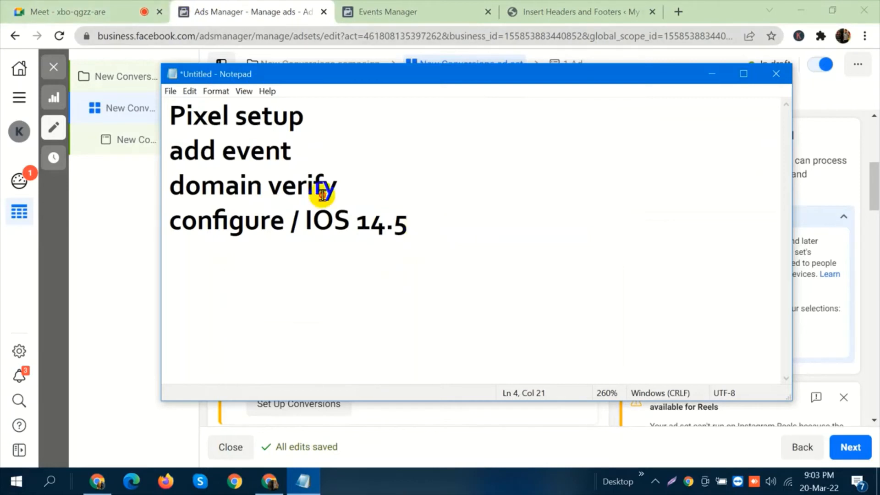
{"action": "left_click_drag", "start_coordinate": [322, 194], "coordinate": [170, 126]}
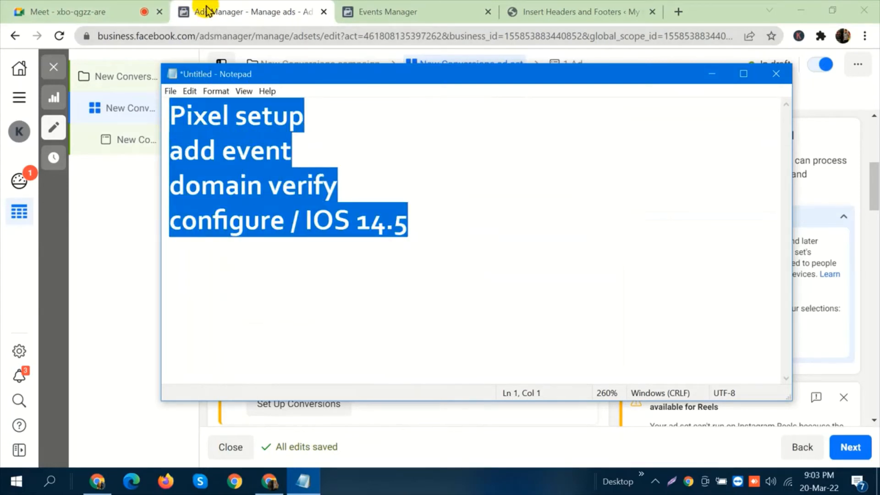
{"action": "left_click", "coordinate": [209, 11]}
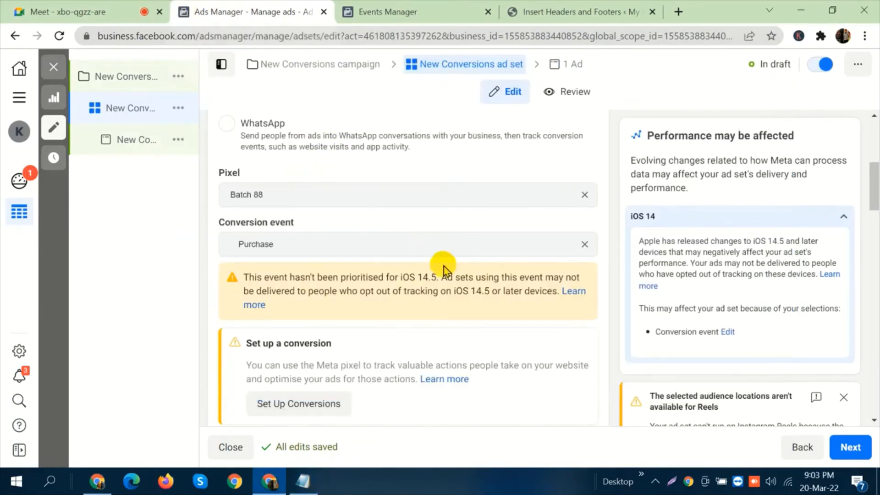
{"action": "left_click", "coordinate": [112, 7]}
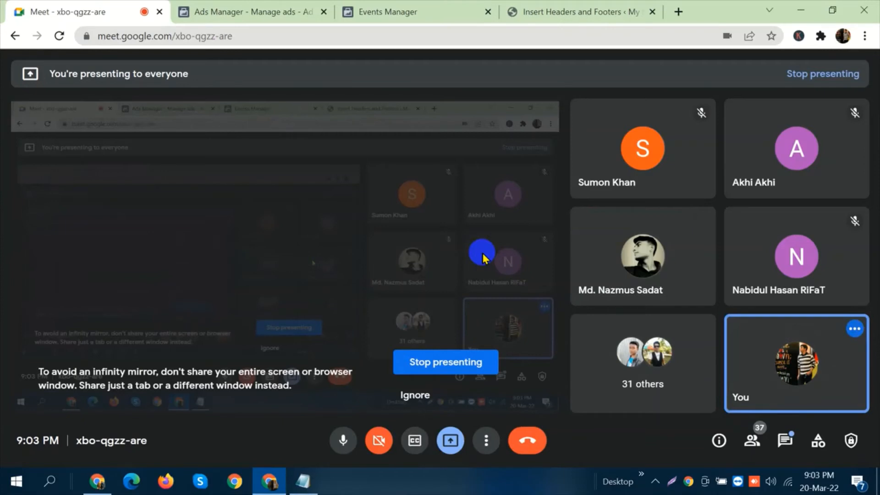
{"action": "left_click", "coordinate": [234, 11]}
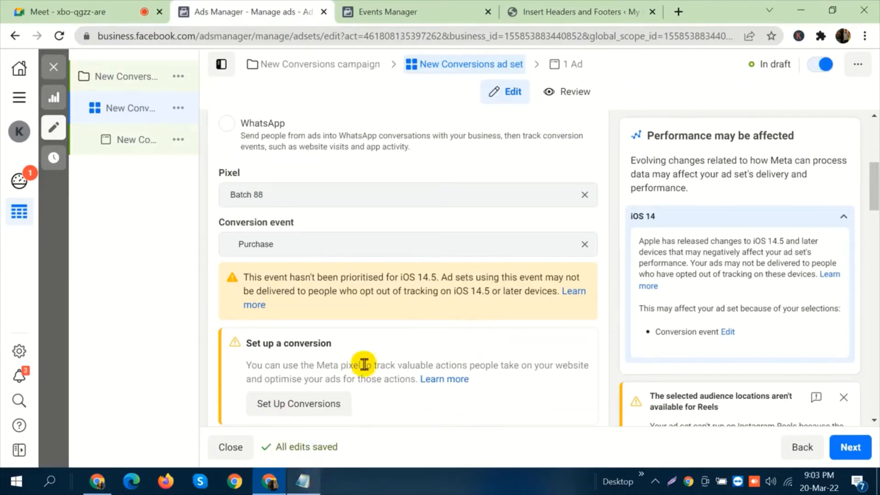
Open the ad set's conversion setup, choose tracking with standard events, look through the event list and close it.
{"action": "scroll", "coordinate": [429, 325], "scroll_direction": "down", "scroll_amount": 1}
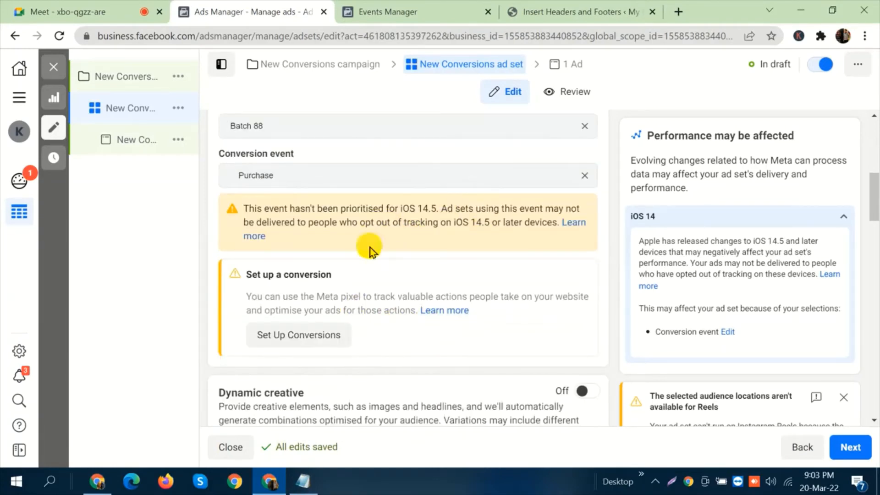
{"action": "left_click", "coordinate": [294, 336]}
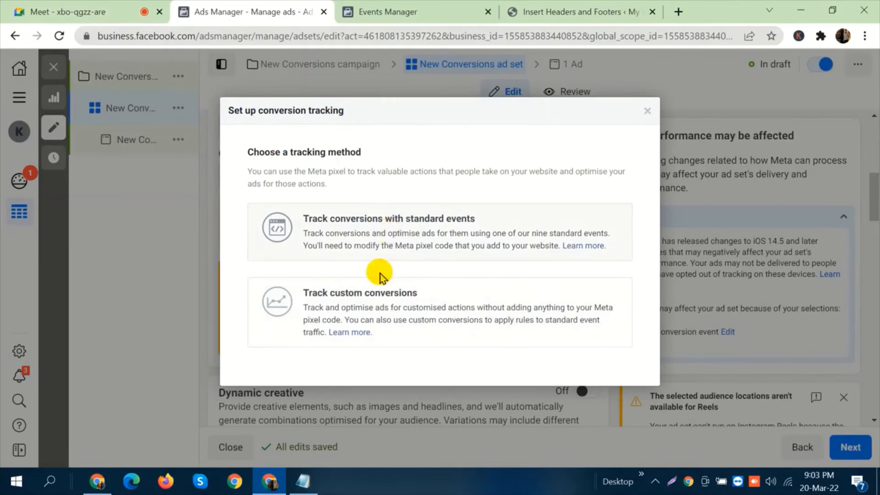
{"action": "left_click", "coordinate": [384, 231]}
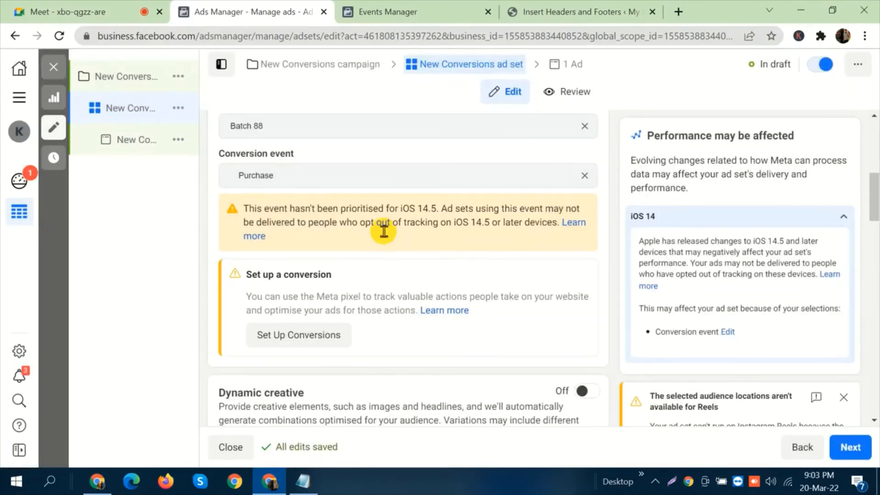
{"action": "scroll", "coordinate": [499, 260], "scroll_direction": "down", "scroll_amount": 15}
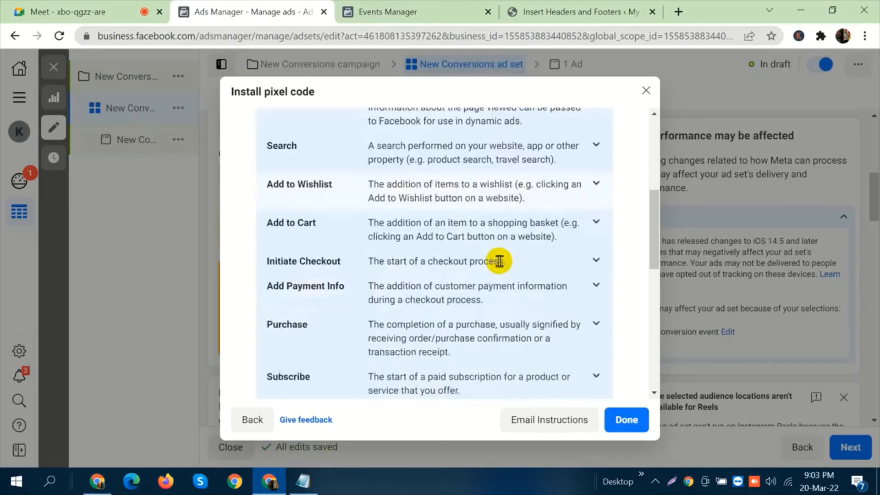
{"action": "left_click", "coordinate": [624, 419]}
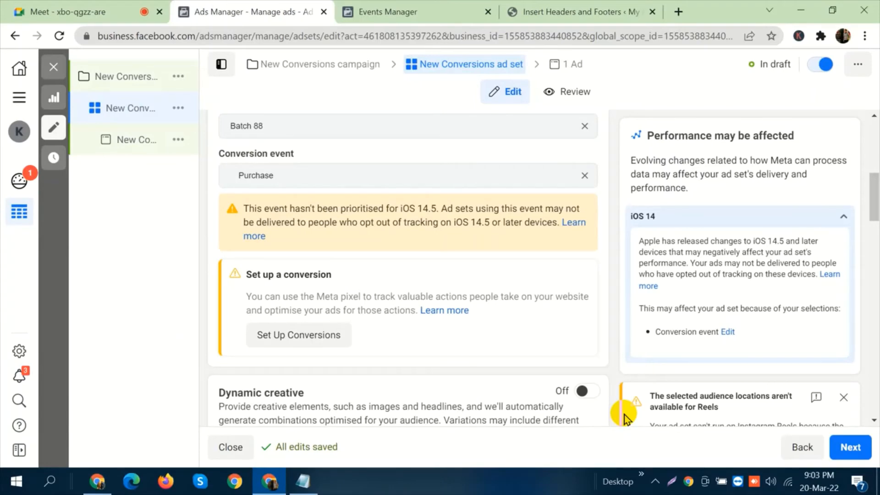
Look over the ad set's Budget & schedule section and return to its Pixel and Conversion event settings.
{"action": "scroll", "coordinate": [558, 277], "scroll_direction": "down", "scroll_amount": 6}
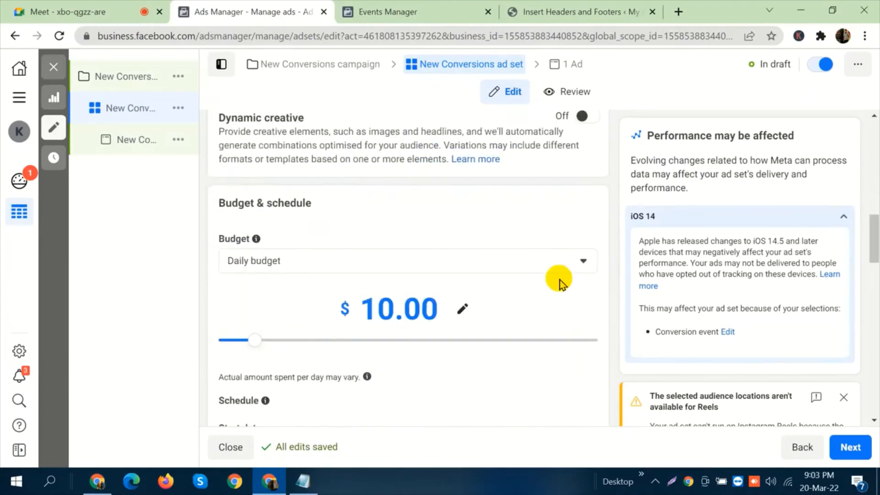
{"action": "scroll", "coordinate": [559, 280], "scroll_direction": "down", "scroll_amount": 4}
{"action": "scroll", "coordinate": [559, 280], "scroll_direction": "down", "scroll_amount": 4}
{"action": "scroll", "coordinate": [557, 279], "scroll_direction": "up", "scroll_amount": 8}
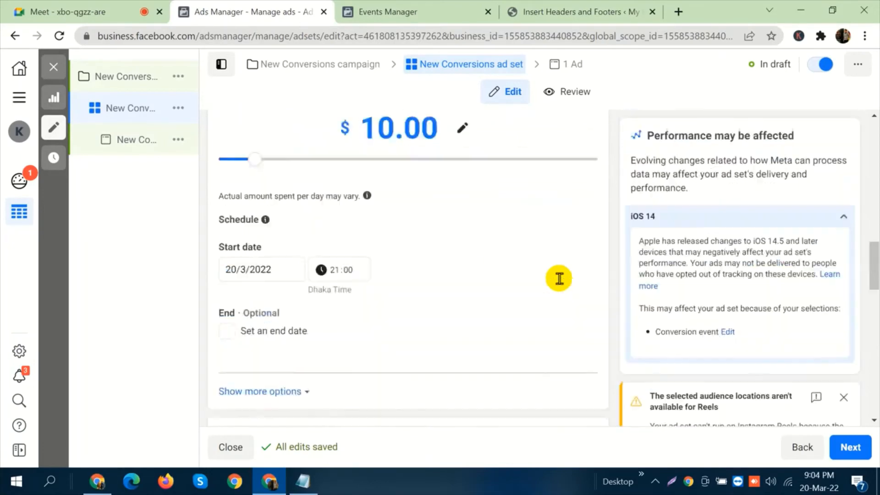
{"action": "scroll", "coordinate": [557, 279], "scroll_direction": "up", "scroll_amount": 5}
{"action": "scroll", "coordinate": [396, 291], "scroll_direction": "down", "scroll_amount": 3}
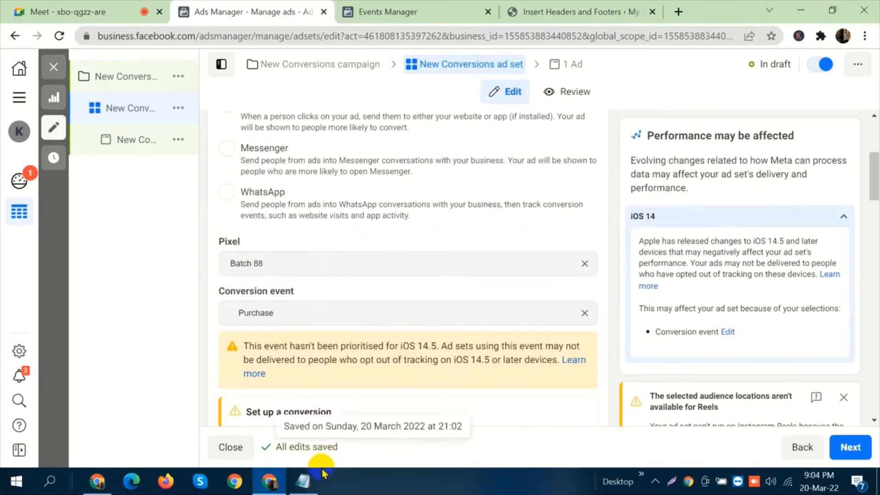
Switch to the Notepad checklist and number the "Pixel setup" and "add event" lines 1. and 2.
{"action": "key", "text": "alt+Tab"}
{"action": "left_click_drag", "start_coordinate": [411, 221], "coordinate": [173, 98]}
{"action": "left_click", "coordinate": [415, 217]}
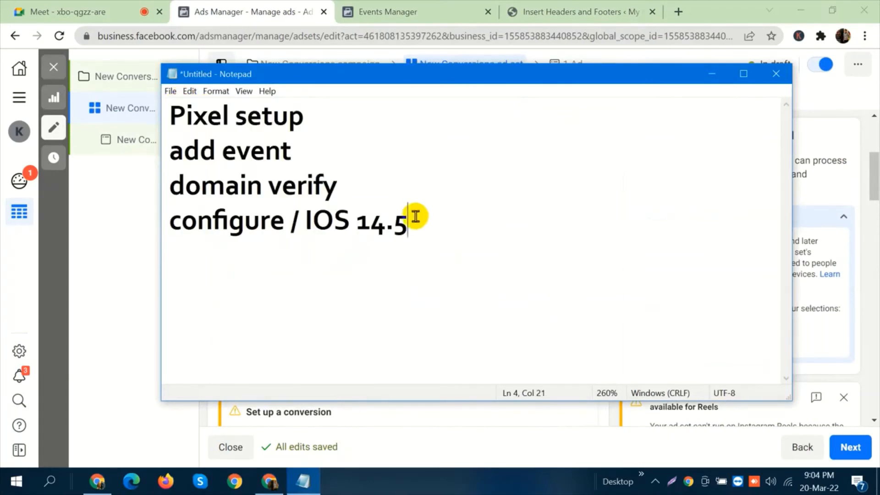
{"action": "left_click", "coordinate": [312, 112]}
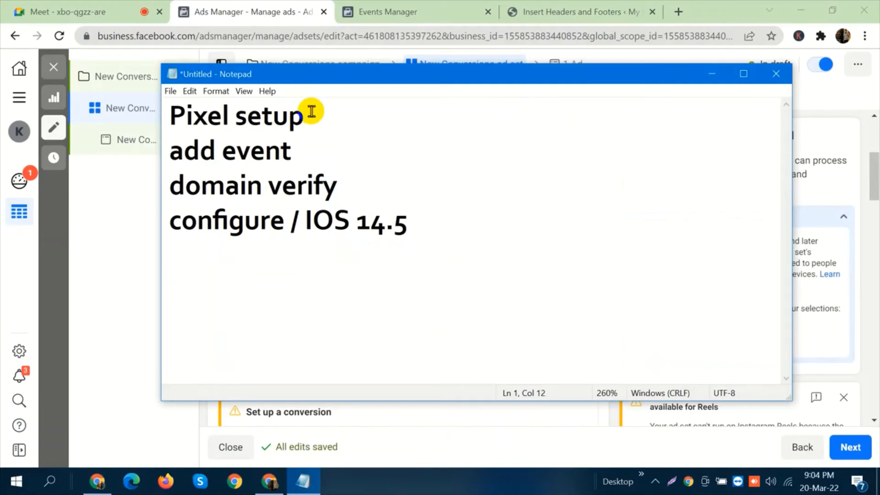
{"action": "key", "text": "Left"}
{"action": "key", "text": "Left"}
{"action": "key", "text": "Left"}
{"action": "key", "text": "Left"}
{"action": "key", "text": "Left"}
{"action": "key", "text": "Left"}
{"action": "key", "text": "Left"}
{"action": "key", "text": "Left"}
{"action": "key", "text": "Left"}
{"action": "key", "text": "Left"}
{"action": "key", "text": "Left"}
{"action": "type", "text": "1."}
{"action": "key", "text": "Down"}
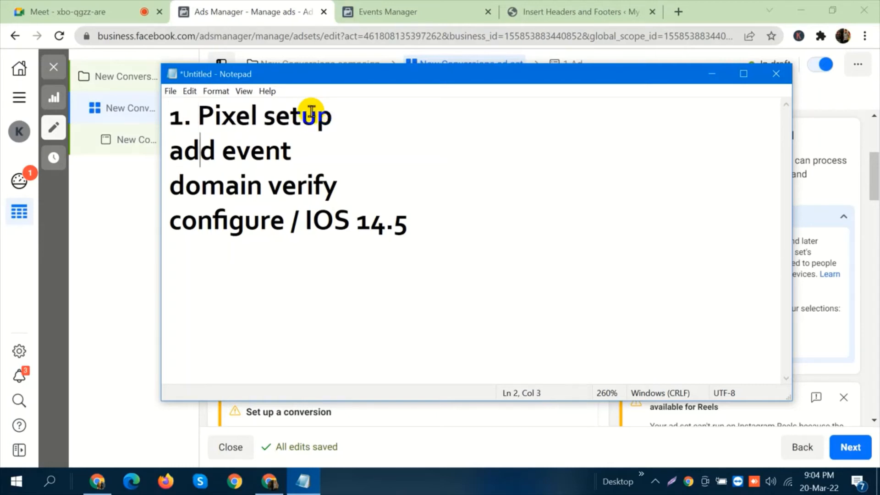
{"action": "key", "text": "Left"}
{"action": "key", "text": "Left"}
{"action": "key", "text": "Left"}
{"action": "key", "text": "Right"}
{"action": "type", "text": "2."}
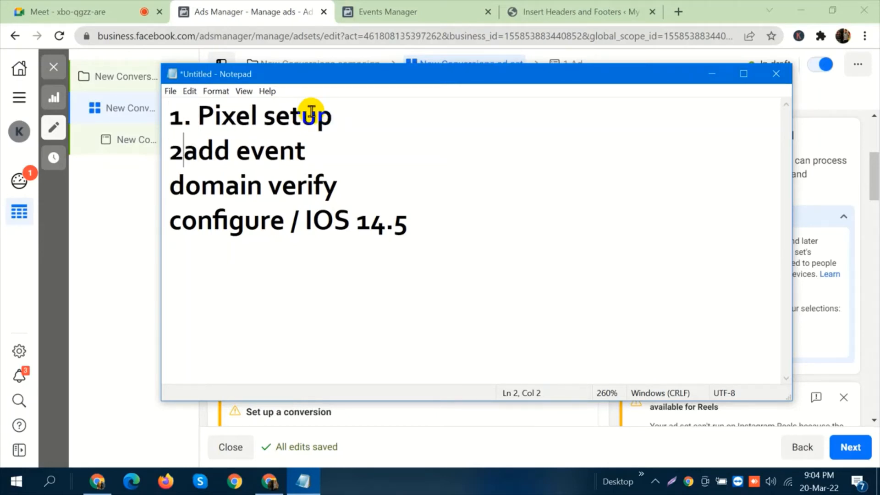
Number the "domain verify" and "configure / IOS 14.5" lines 3. and 4.
{"action": "key", "text": "Down"}
{"action": "key", "text": "Left"}
{"action": "type", "text": "3."}
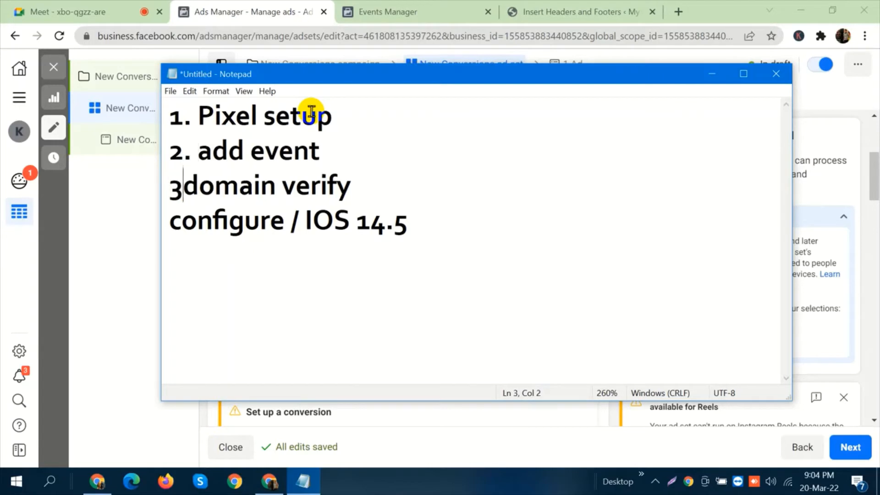
{"action": "key", "text": "Down"}
{"action": "key", "text": "Left"}
{"action": "key", "text": "Left"}
{"action": "key", "text": "Left"}
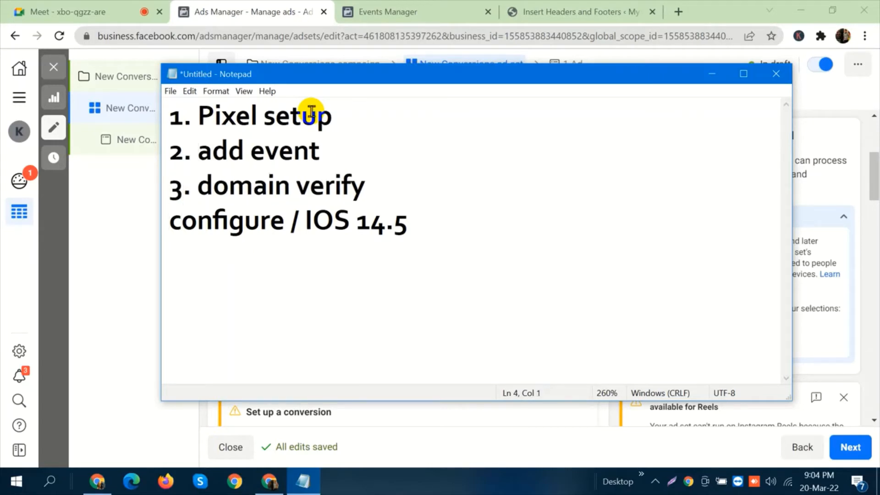
{"action": "type", "text": "4."}
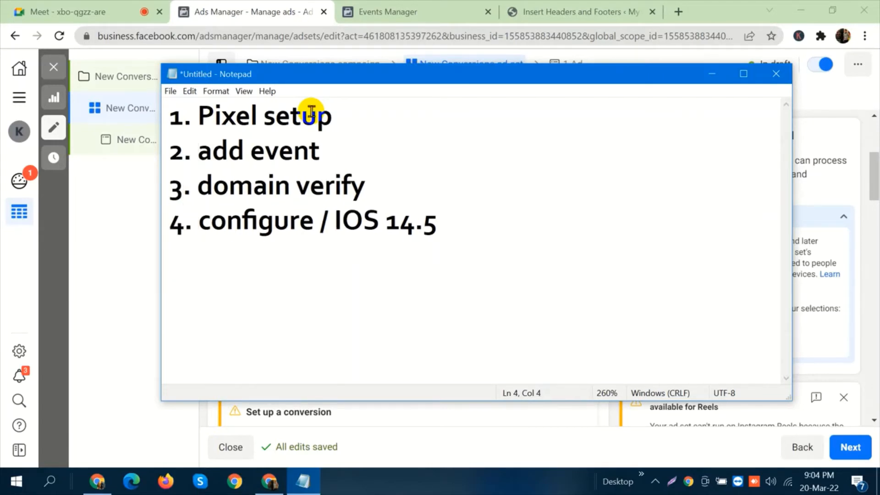
Highlight the numbered checklist and add the line "Conversion Ads run" beneath it, separated by a blank line.
{"action": "left_click_drag", "start_coordinate": [452, 231], "coordinate": [163, 116]}
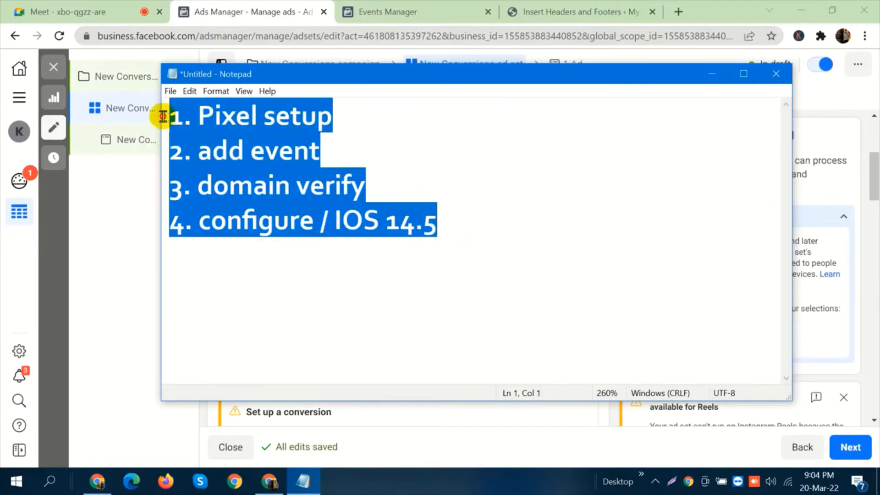
{"action": "left_click", "coordinate": [465, 216]}
{"action": "key", "text": "Return"}
{"action": "key", "text": "Return"}
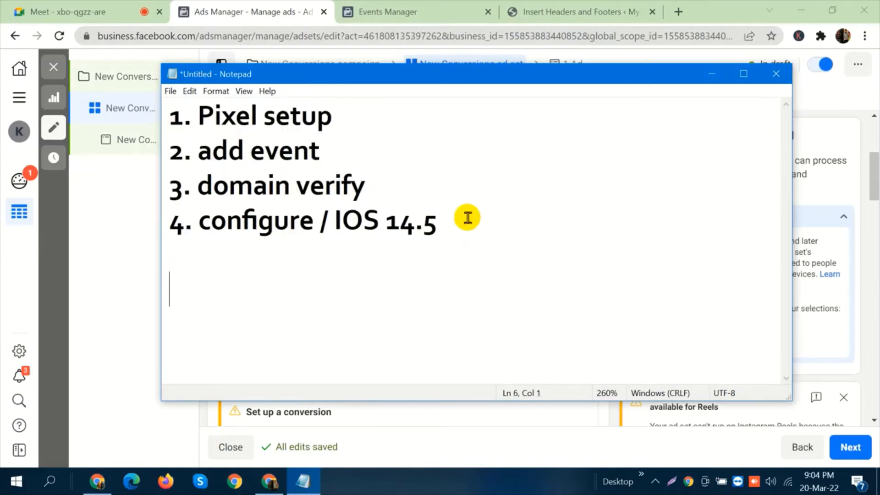
{"action": "type", "text": "Convers"}
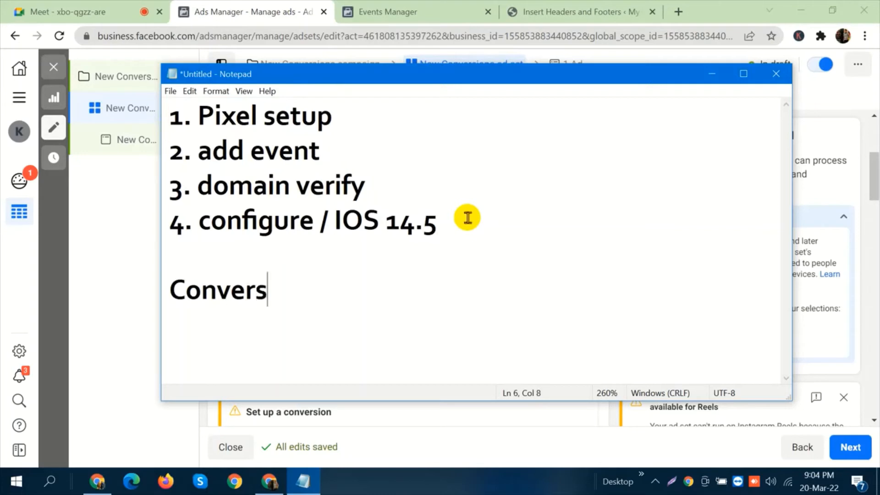
{"action": "type", "text": "ion Ads"}
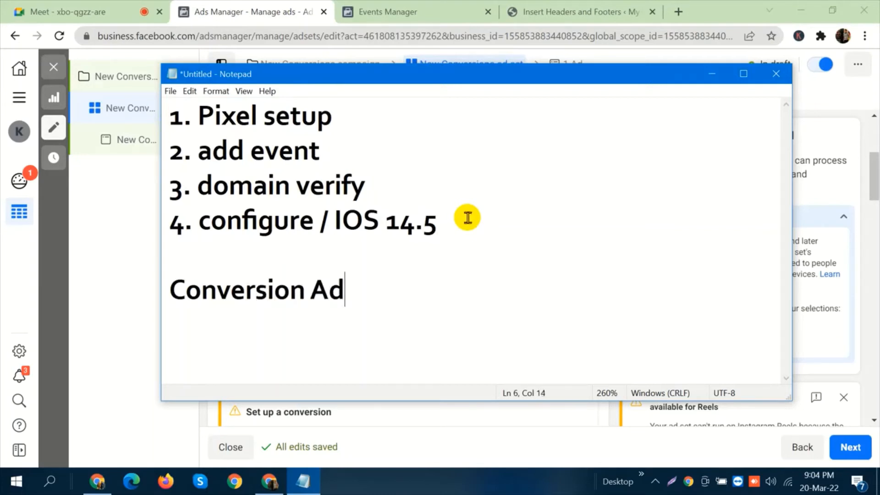
{"action": "key", "text": "BackSpace"}
{"action": "type", "text": "s run"}
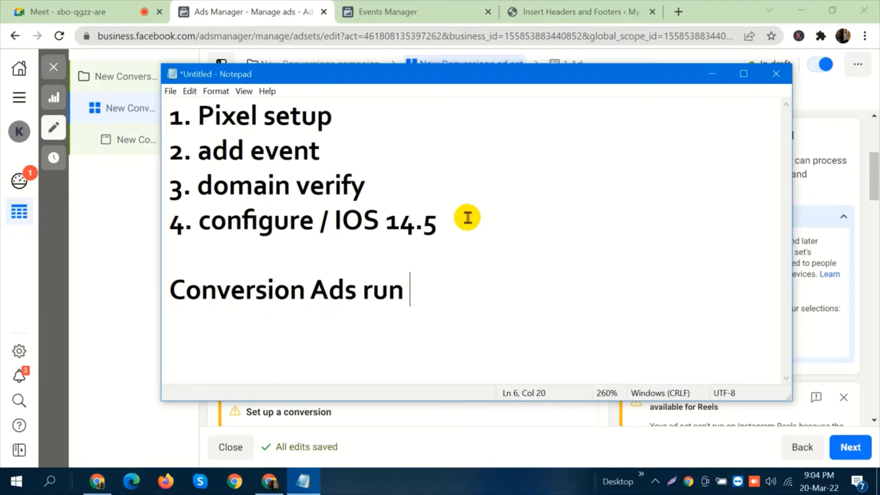
Switch to the Meet call, read the participants' in-call messages and close the chat.
{"action": "left_click", "coordinate": [121, 7]}
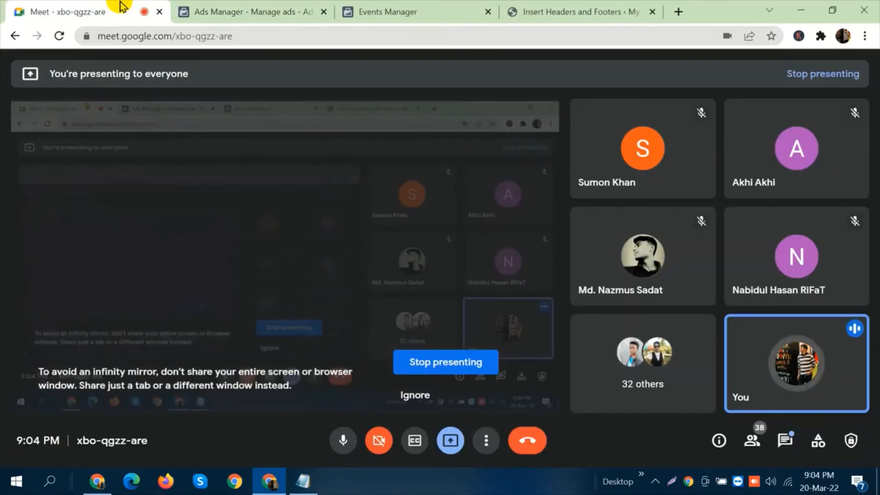
{"action": "left_click", "coordinate": [781, 435]}
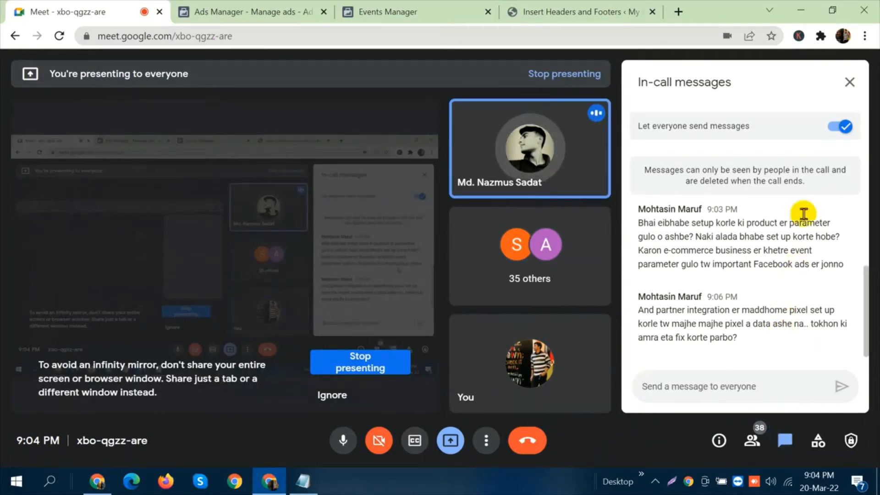
{"action": "left_click", "coordinate": [848, 87]}
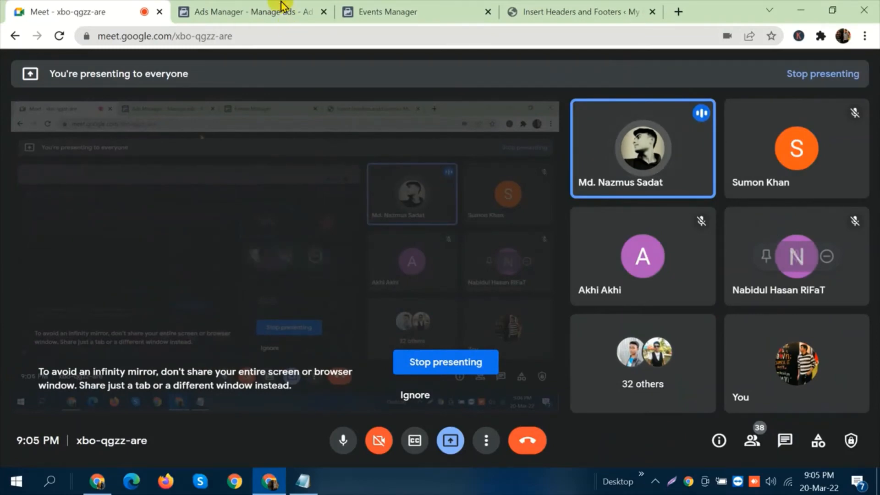
Return to the Notepad checklist and add two new lines below "Conversion Ads run".
{"action": "left_click", "coordinate": [330, 7]}
{"action": "left_click", "coordinate": [296, 484]}
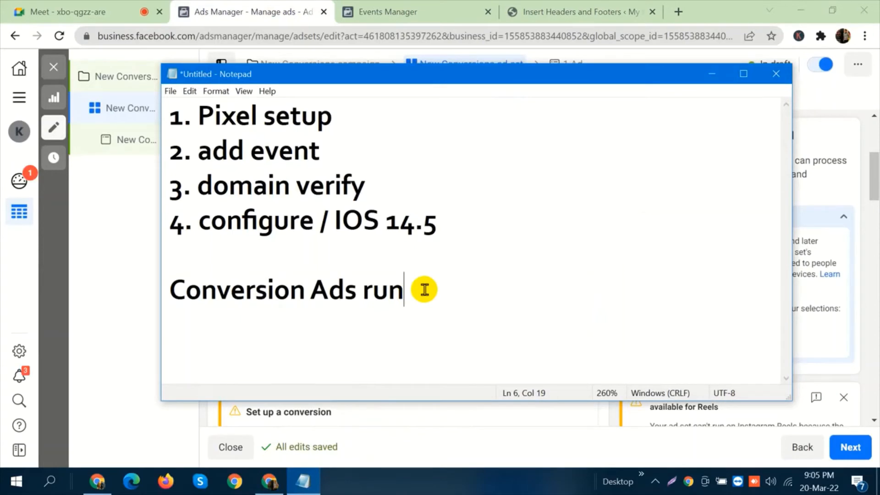
{"action": "key", "text": "Return"}
{"action": "key", "text": "Return"}
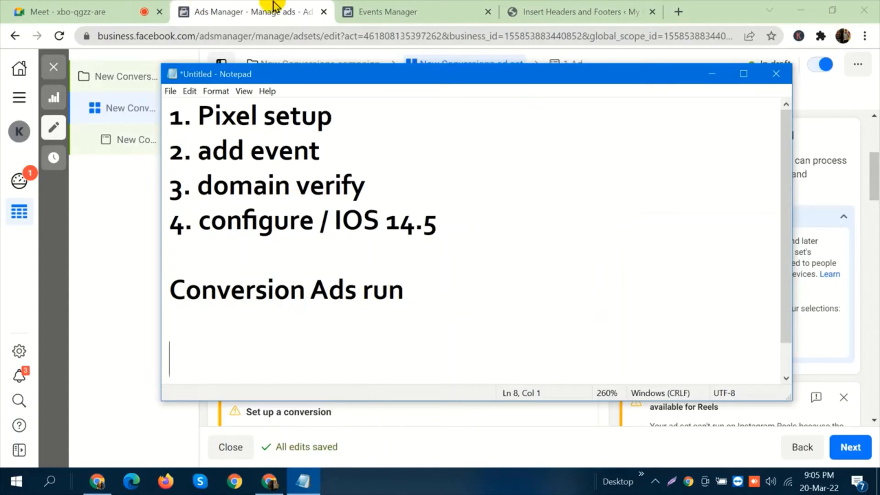
Close the New Conversions ad set editor in Ads Manager without publishing the draft items, and switch to the Meet call.
{"action": "left_click", "coordinate": [135, 191]}
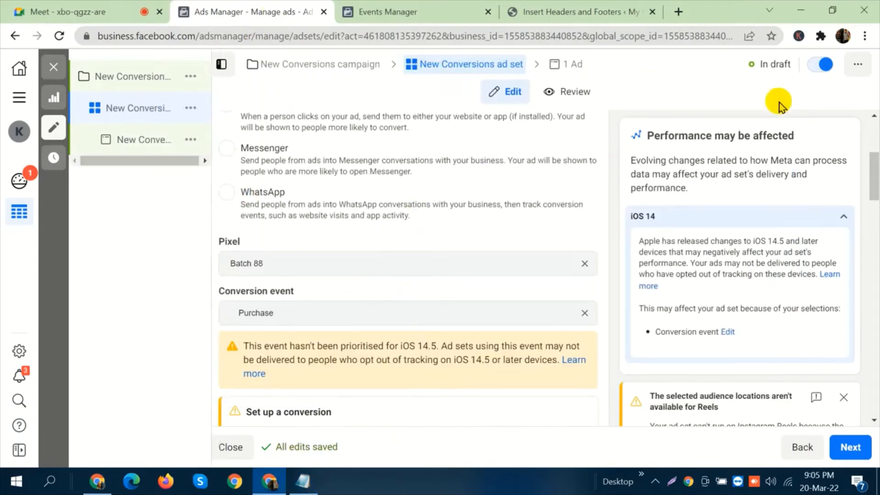
{"action": "left_click", "coordinate": [53, 70]}
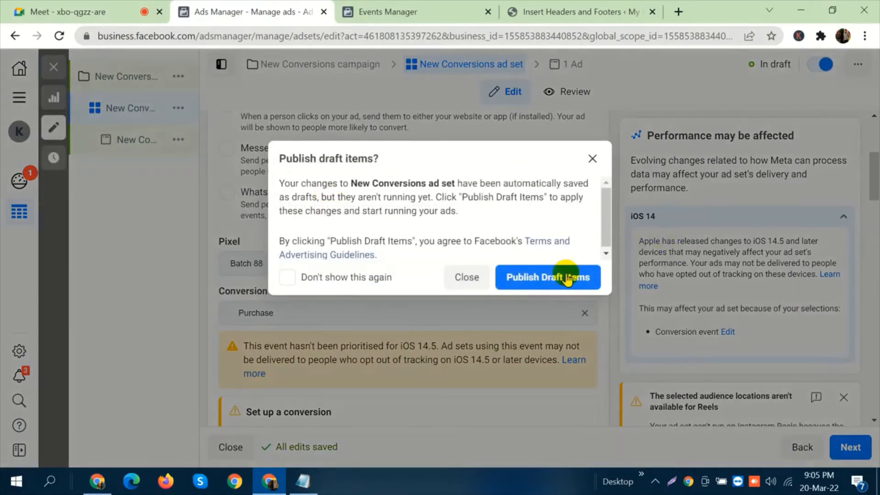
{"action": "left_click", "coordinate": [471, 278]}
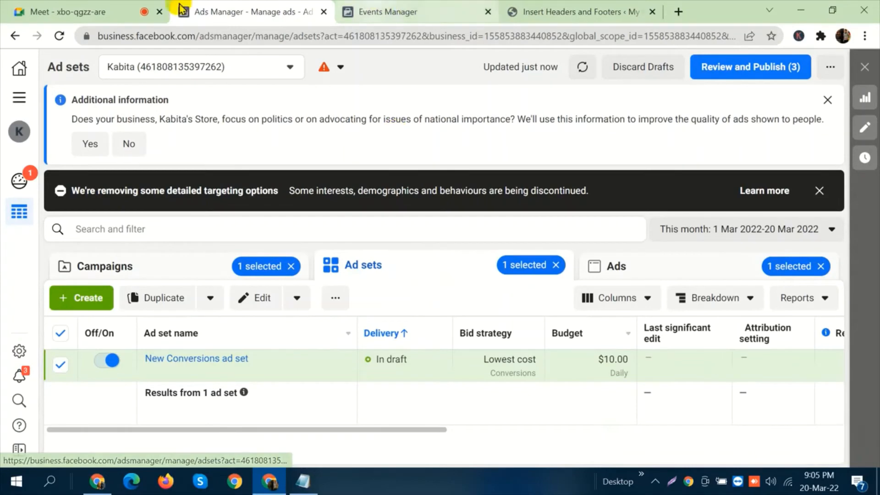
{"action": "left_click", "coordinate": [120, 11]}
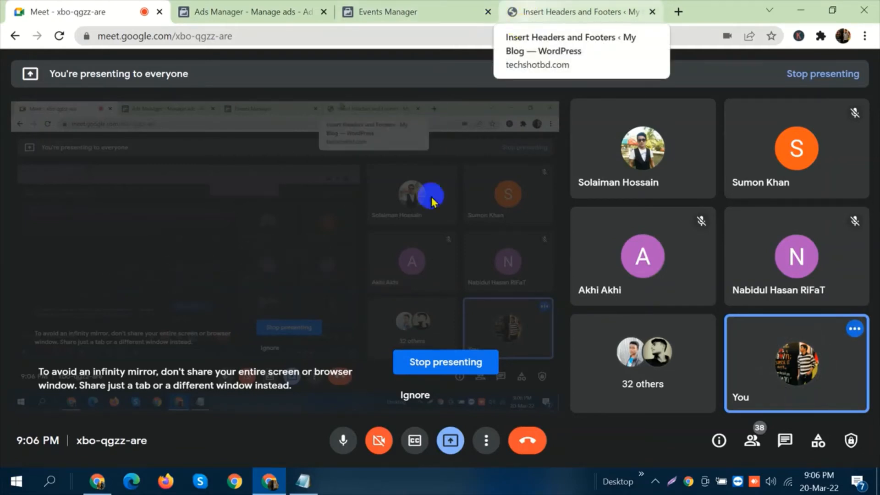
Close the Events Manager page and delete the draft New Conversions ad set in Ads Manager.
{"action": "left_click", "coordinate": [409, 11]}
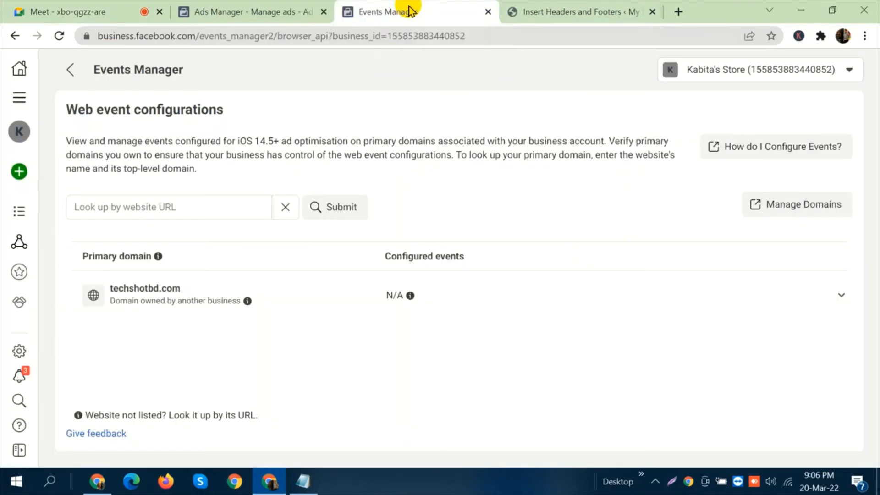
{"action": "left_click", "coordinate": [487, 13]}
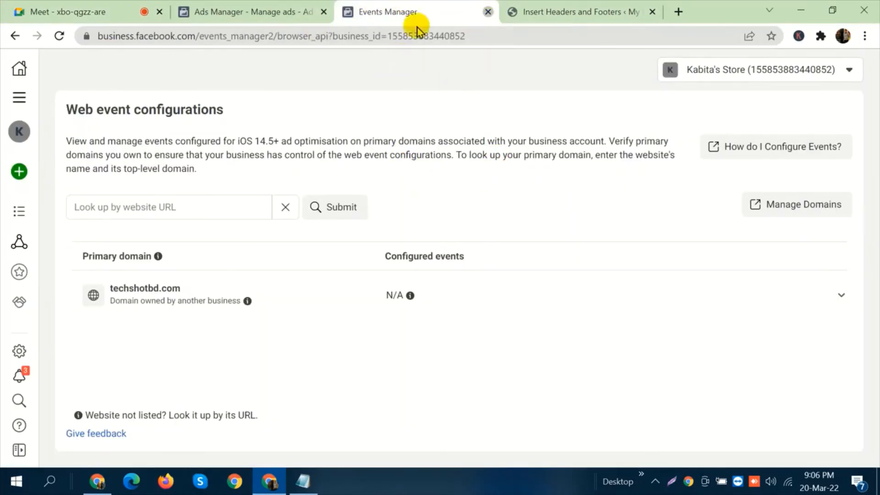
{"action": "left_click", "coordinate": [226, 6]}
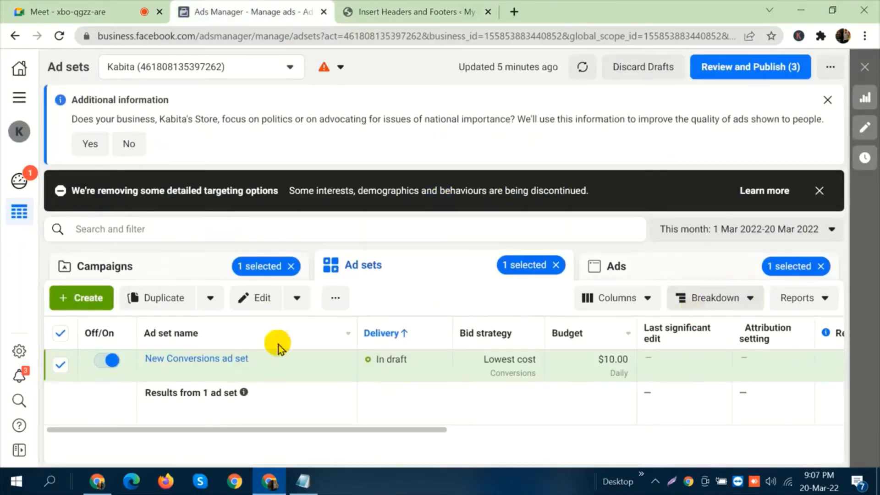
{"action": "left_click", "coordinate": [334, 299]}
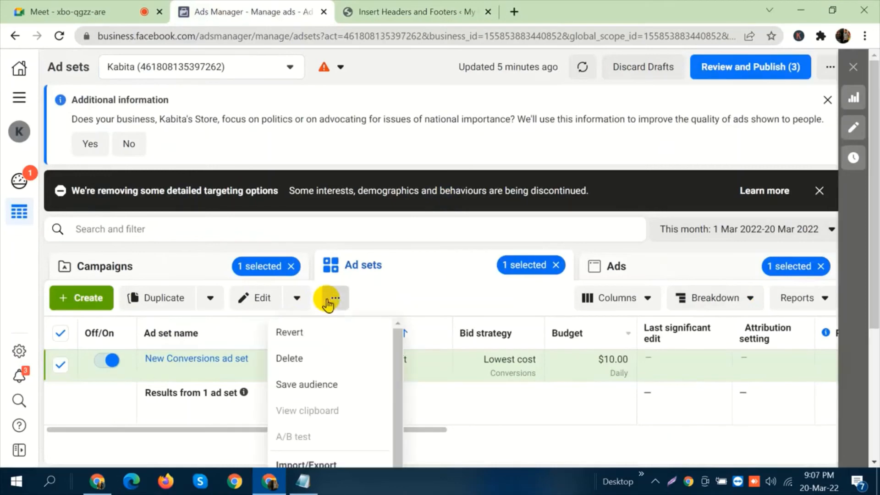
{"action": "left_click", "coordinate": [348, 359]}
{"action": "left_click", "coordinate": [539, 232]}
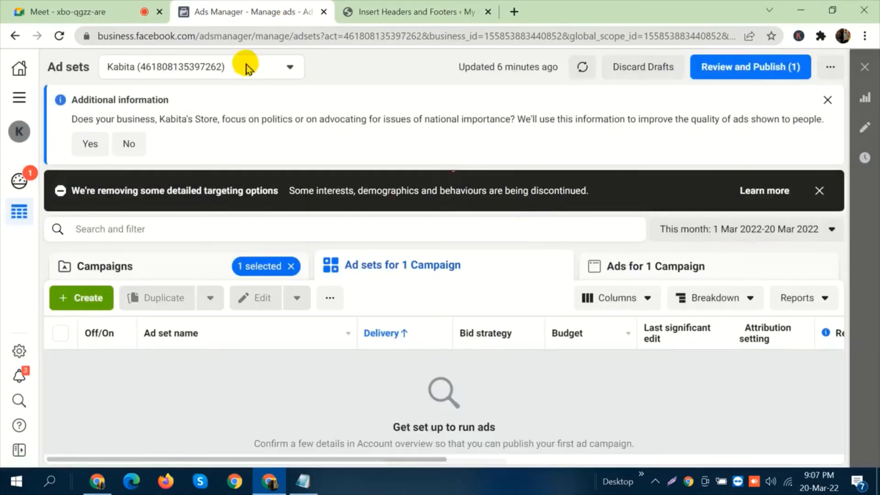
Open Business settings in place of Ads Manager, and load the techshotbd.com store in a new browser tab.
{"action": "left_click", "coordinate": [18, 97]}
{"action": "left_click", "coordinate": [77, 141]}
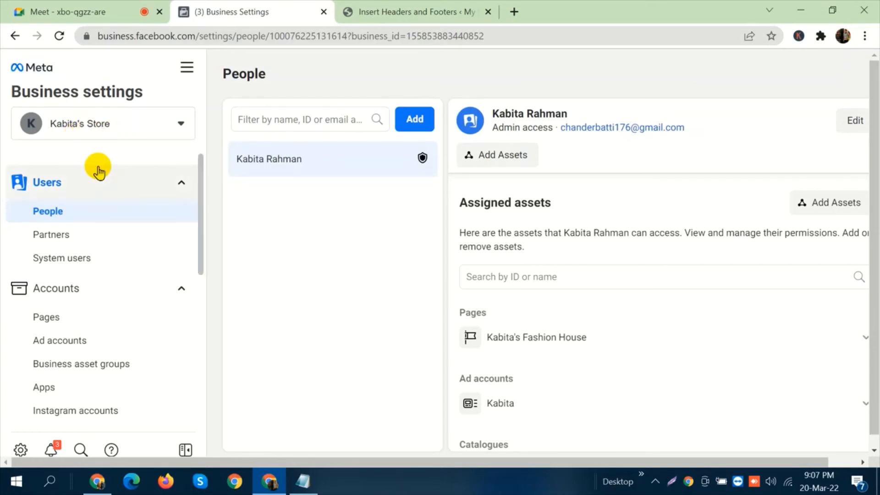
{"action": "left_click", "coordinate": [513, 10]}
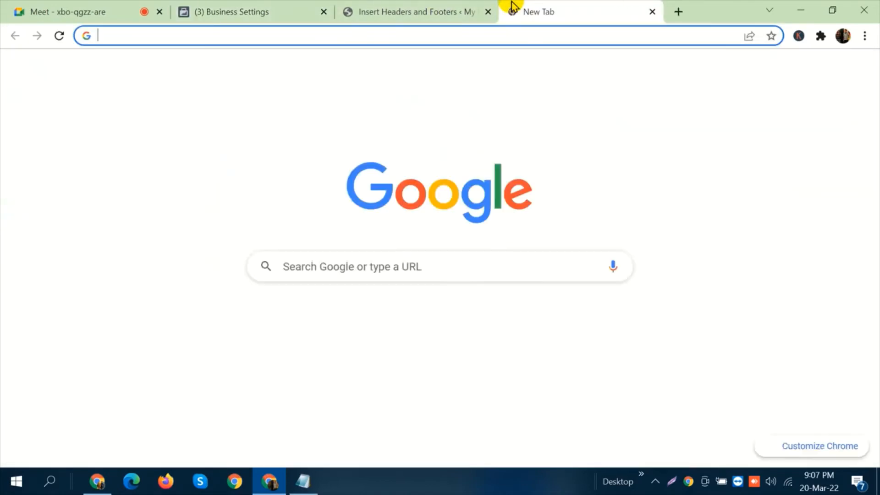
{"action": "type", "text": "tech"}
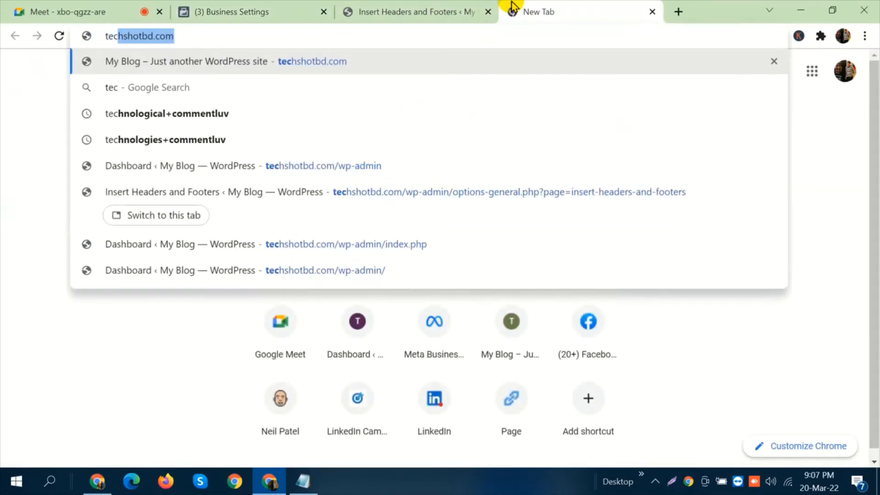
{"action": "key", "text": "BackSpace"}
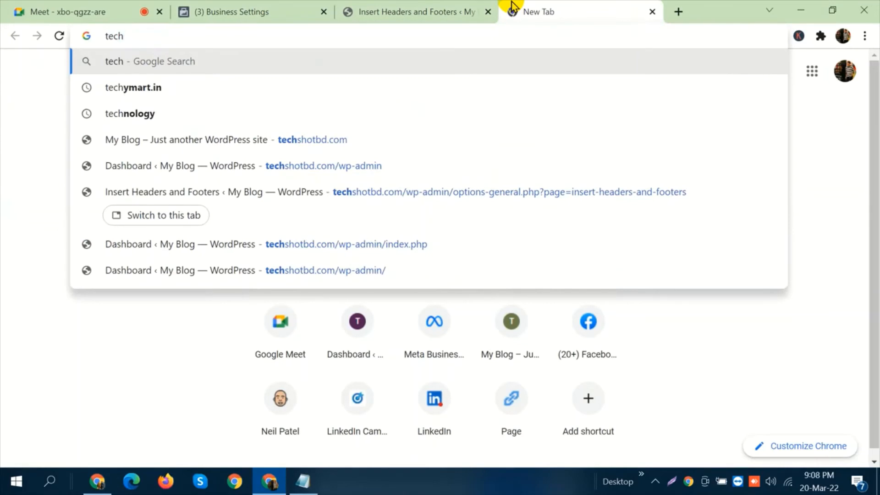
{"action": "type", "text": "shotbd.com"}
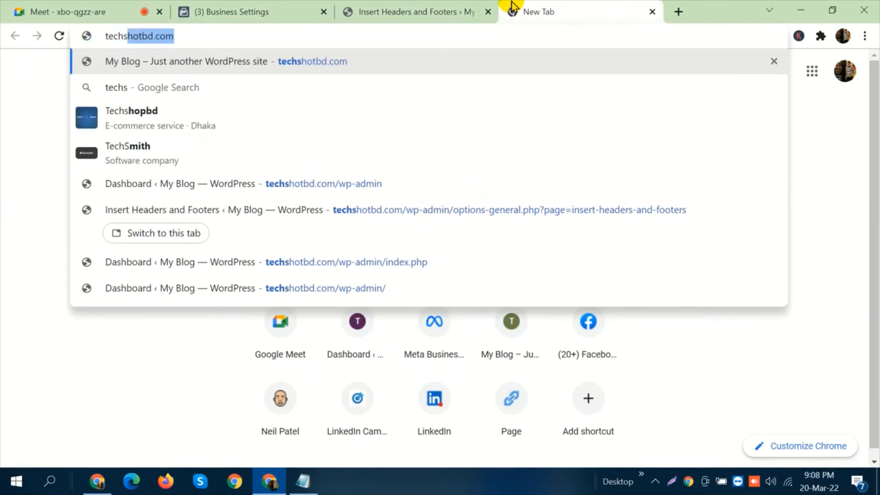
{"action": "key", "text": "Right"}
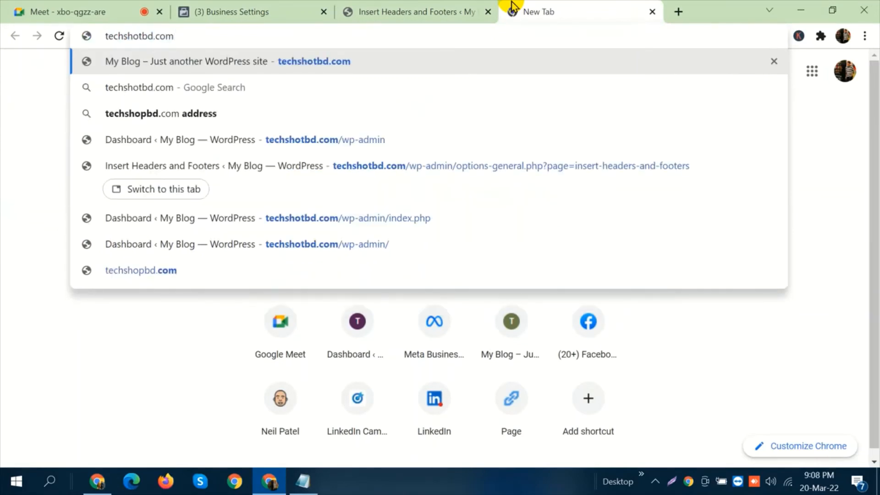
{"action": "key", "text": "Return"}
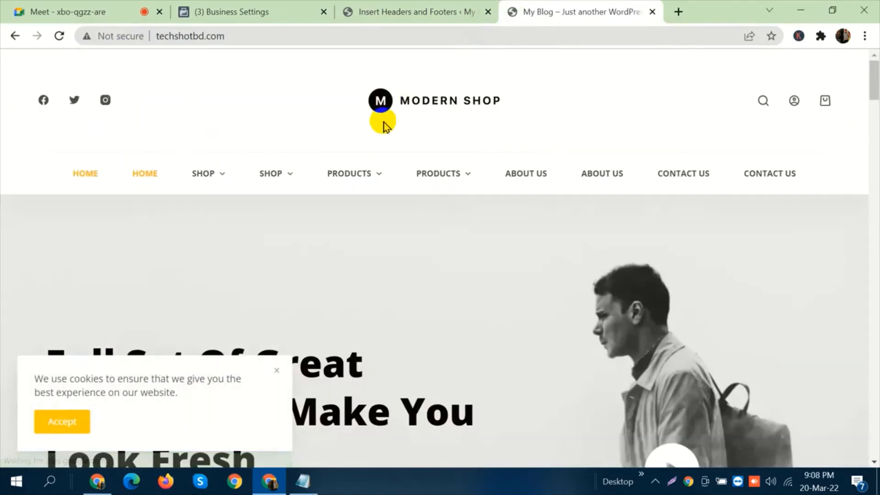
Open the store's Simple Product page and examine its product details and related products.
{"action": "mouse_move", "coordinate": [365, 171]}
{"action": "left_click", "coordinate": [368, 222]}
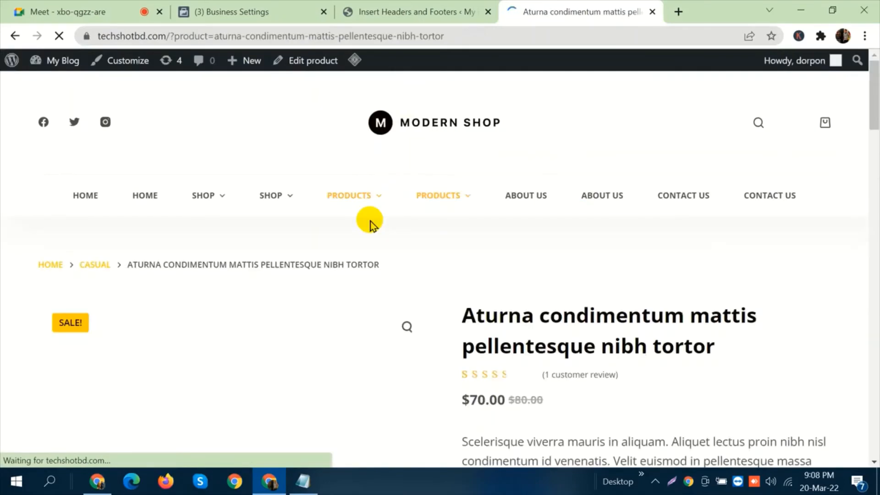
{"action": "scroll", "coordinate": [526, 201], "scroll_direction": "down", "scroll_amount": 9}
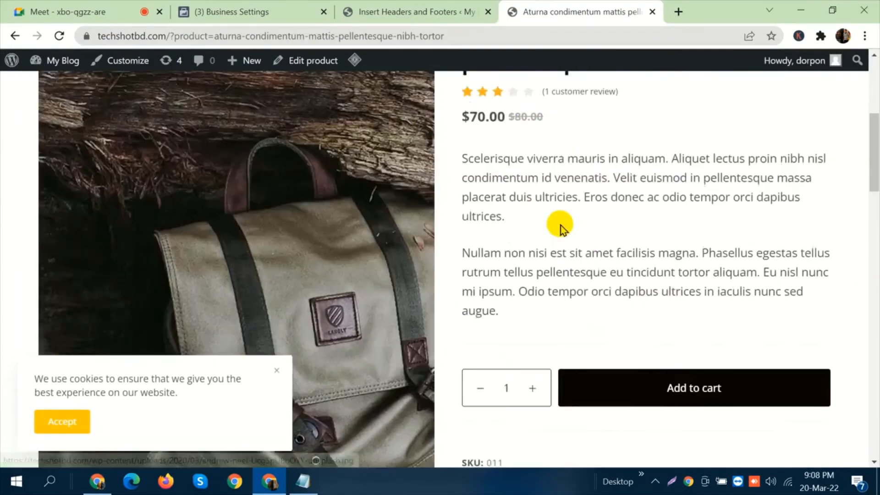
{"action": "scroll", "coordinate": [449, 207], "scroll_direction": "down", "scroll_amount": 3}
{"action": "scroll", "coordinate": [505, 225], "scroll_direction": "down", "scroll_amount": 8}
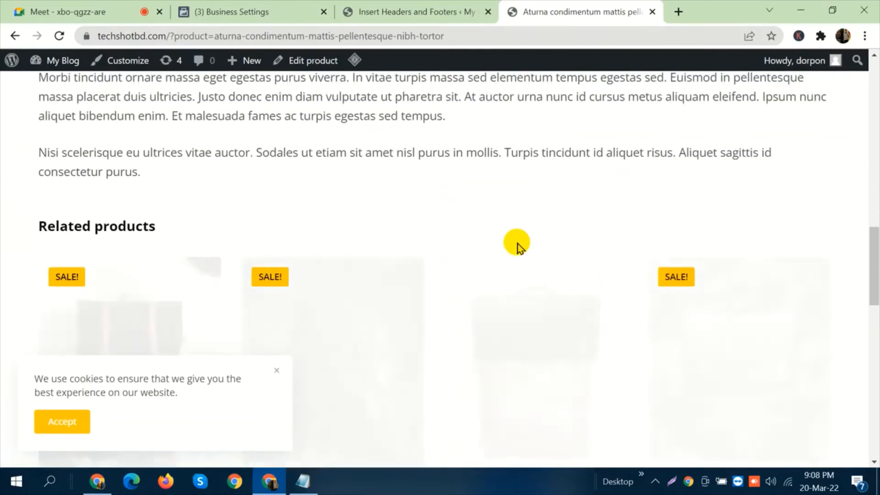
{"action": "scroll", "coordinate": [518, 220], "scroll_direction": "down", "scroll_amount": 6}
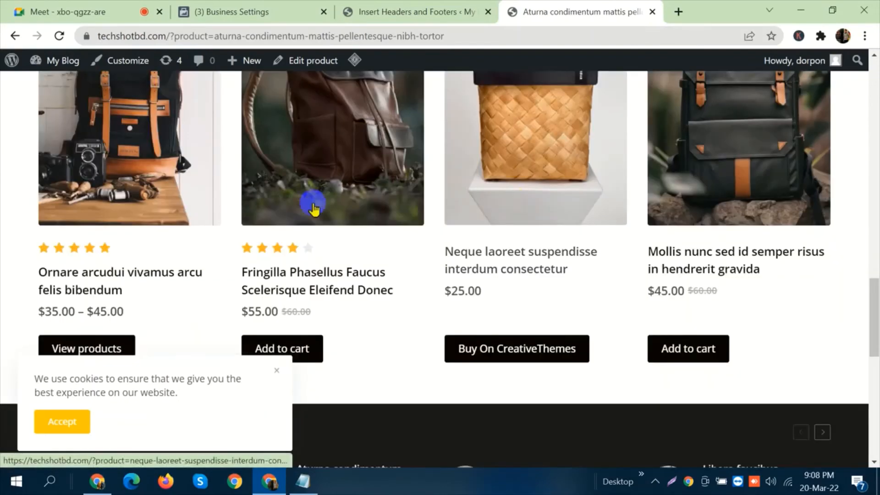
{"action": "scroll", "coordinate": [529, 195], "scroll_direction": "down", "scroll_amount": 1}
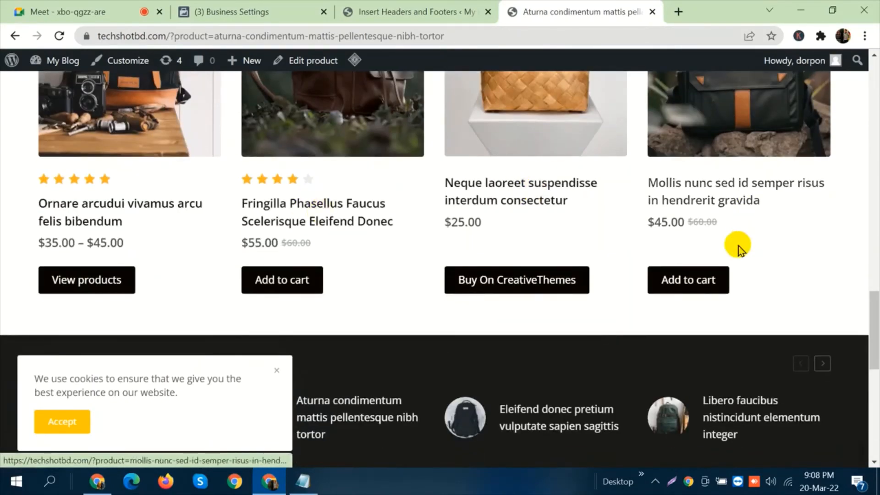
{"action": "scroll", "coordinate": [752, 251], "scroll_direction": "down", "scroll_amount": 2}
{"action": "scroll", "coordinate": [484, 231], "scroll_direction": "up", "scroll_amount": 6}
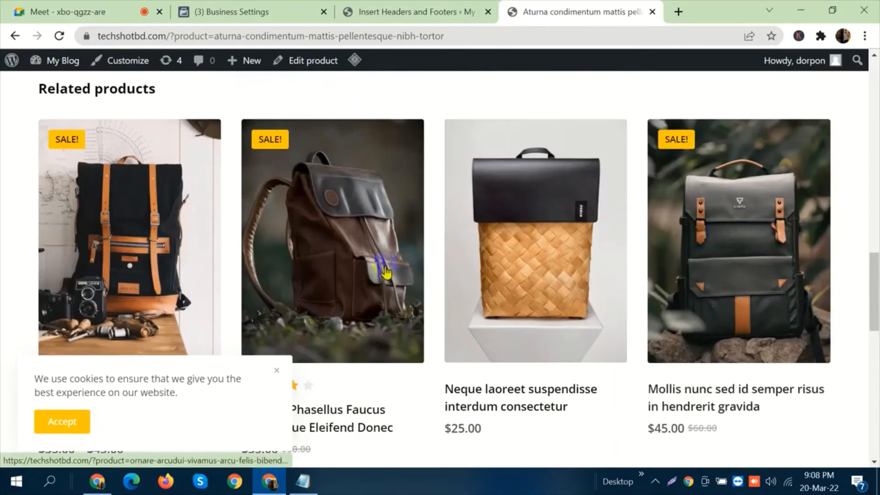
{"action": "scroll", "coordinate": [500, 266], "scroll_direction": "down", "scroll_amount": 1}
{"action": "scroll", "coordinate": [457, 261], "scroll_direction": "down", "scroll_amount": 2}
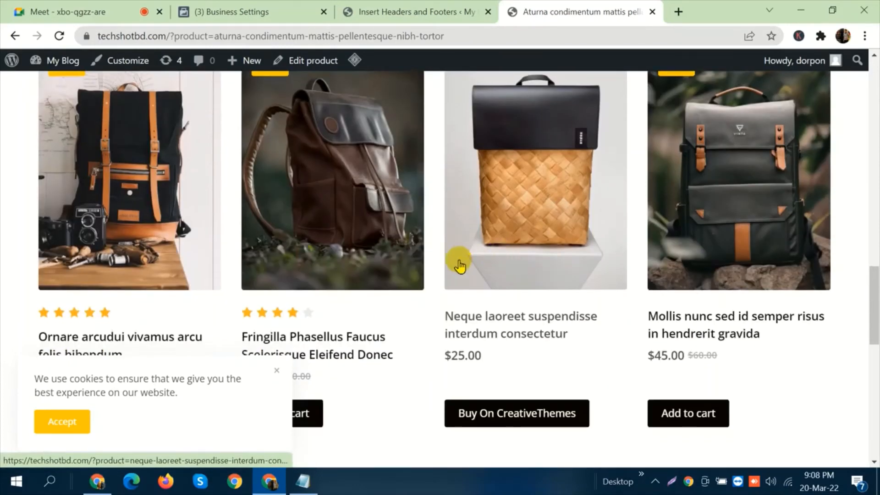
{"action": "scroll", "coordinate": [460, 265], "scroll_direction": "up", "scroll_amount": 10}
{"action": "scroll", "coordinate": [458, 263], "scroll_direction": "up", "scroll_amount": 5}
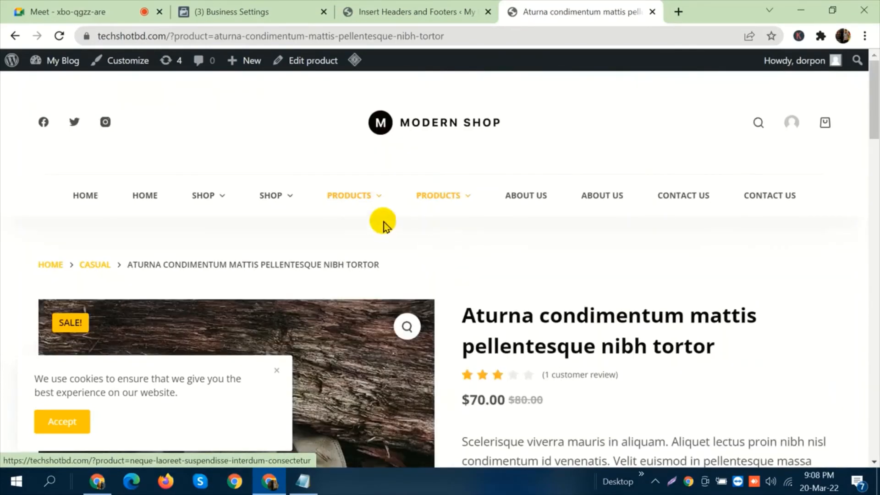
Open the store's Variable Product page, accept the cookie notice and examine the description and related products.
{"action": "mouse_move", "coordinate": [346, 196]}
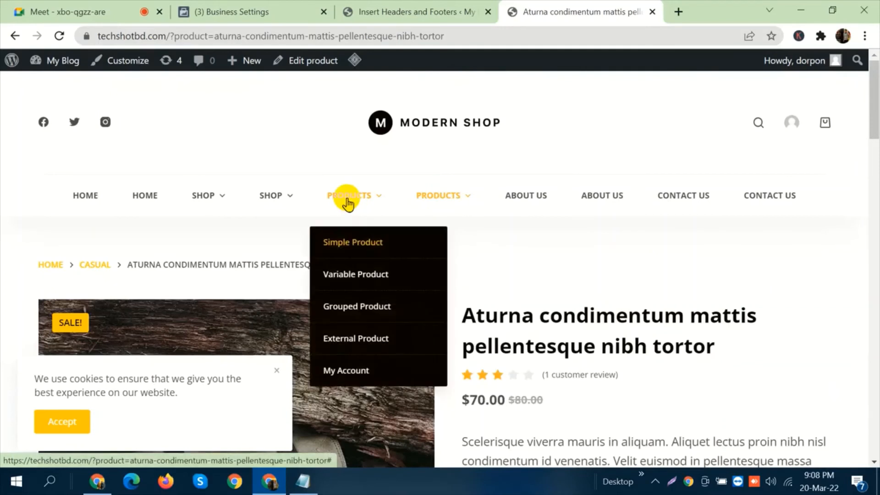
{"action": "left_click", "coordinate": [365, 278]}
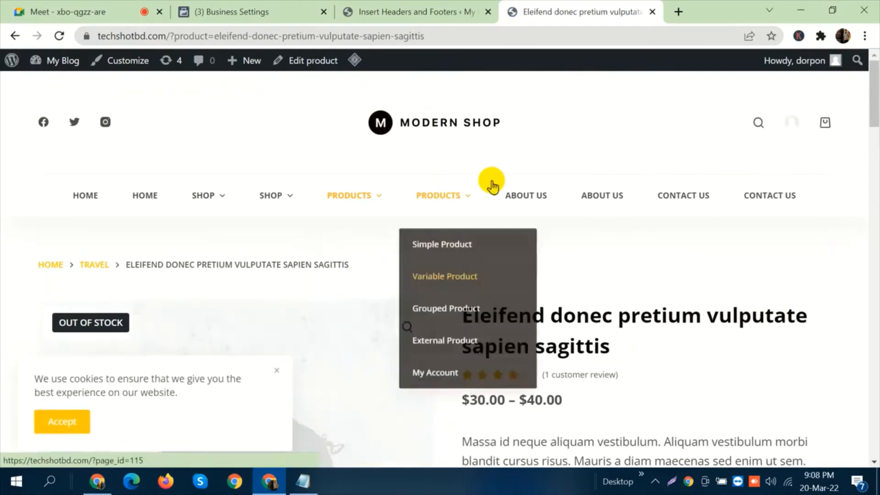
{"action": "scroll", "coordinate": [491, 179], "scroll_direction": "down", "scroll_amount": 10}
{"action": "scroll", "coordinate": [492, 183], "scroll_direction": "down", "scroll_amount": 15}
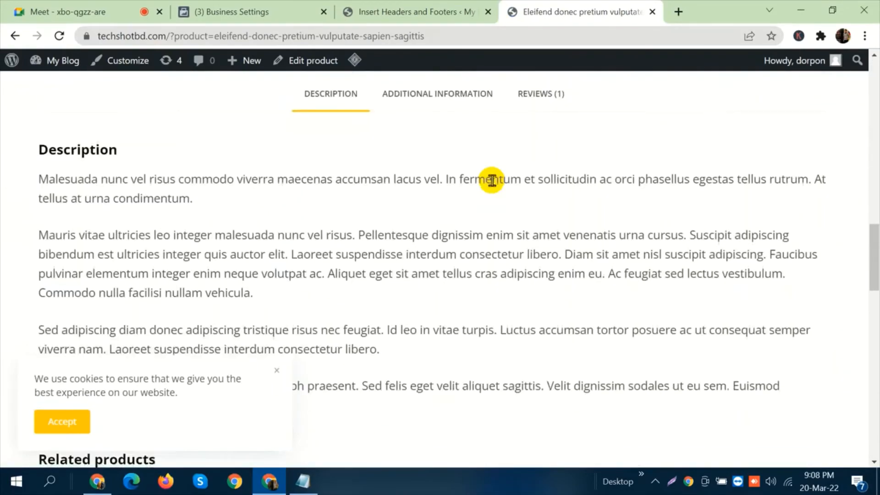
{"action": "scroll", "coordinate": [468, 190], "scroll_direction": "down", "scroll_amount": 3}
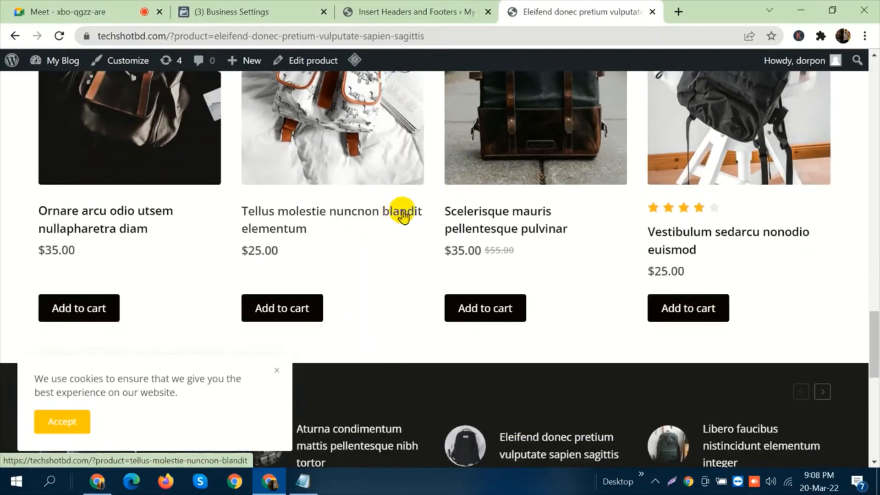
{"action": "scroll", "coordinate": [402, 210], "scroll_direction": "up", "scroll_amount": 5}
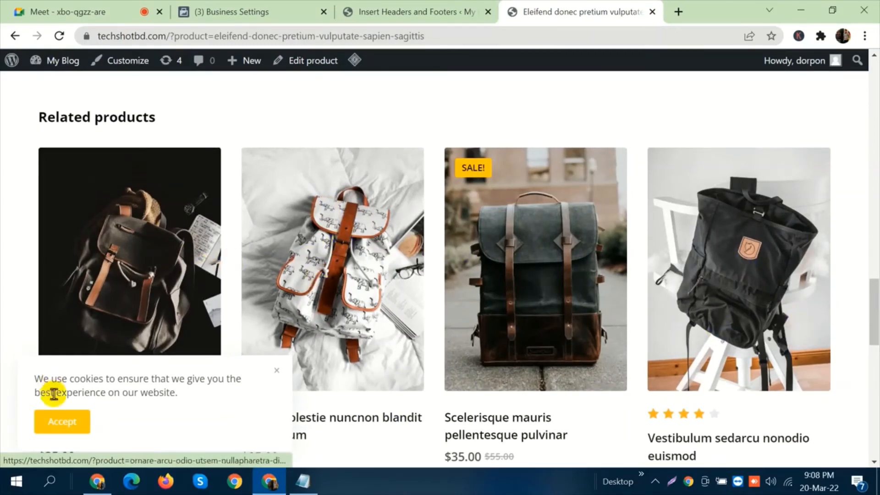
{"action": "left_click", "coordinate": [71, 426]}
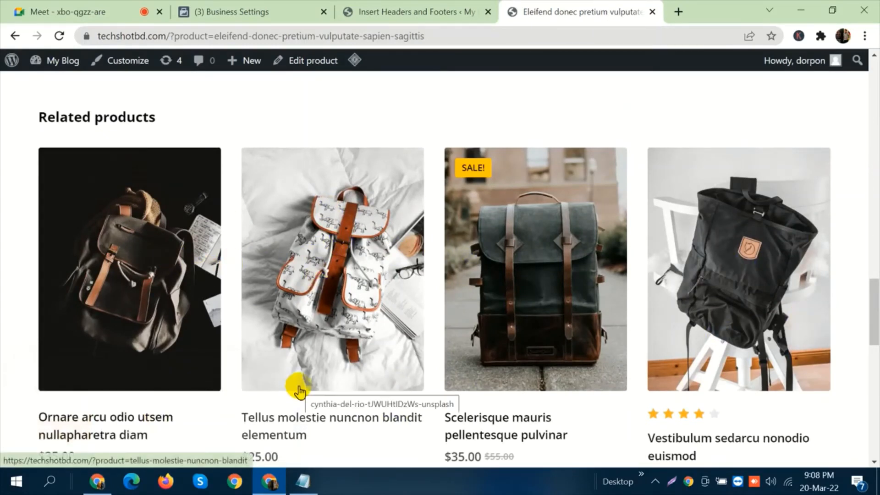
{"action": "scroll", "coordinate": [368, 348], "scroll_direction": "up", "scroll_amount": 10}
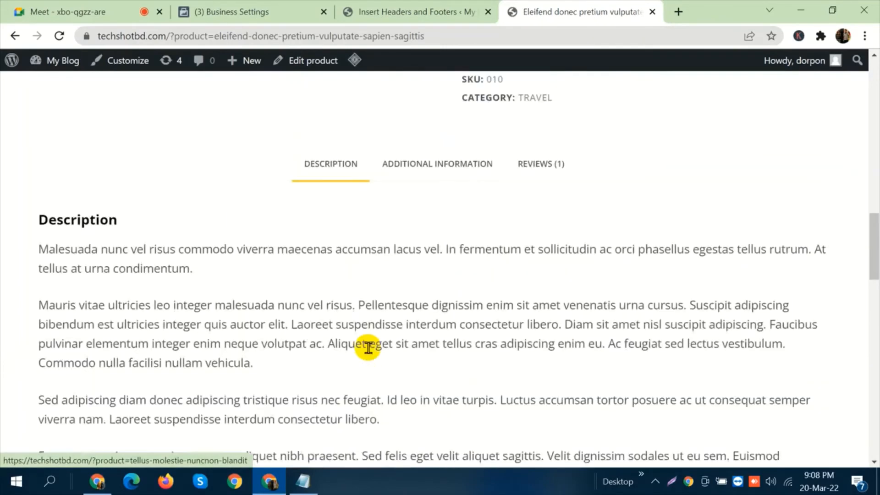
{"action": "scroll", "coordinate": [368, 348], "scroll_direction": "up", "scroll_amount": 10}
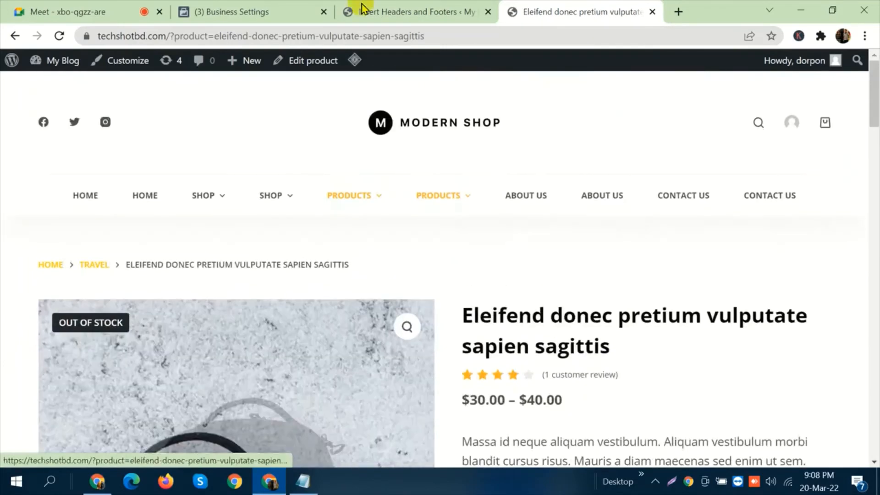
Admit the waiting participant to the Meet call, return to Business settings and close the store's product page.
{"action": "left_click", "coordinate": [275, 7]}
{"action": "left_click", "coordinate": [63, 5]}
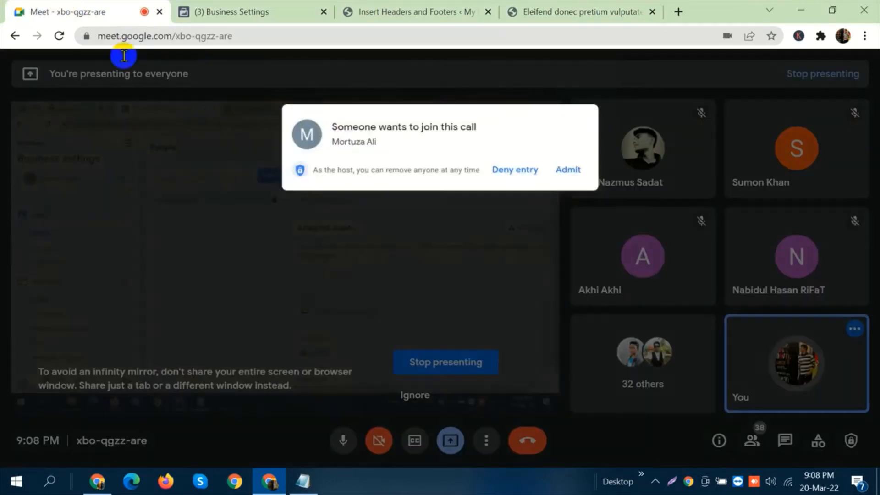
{"action": "left_click", "coordinate": [580, 133]}
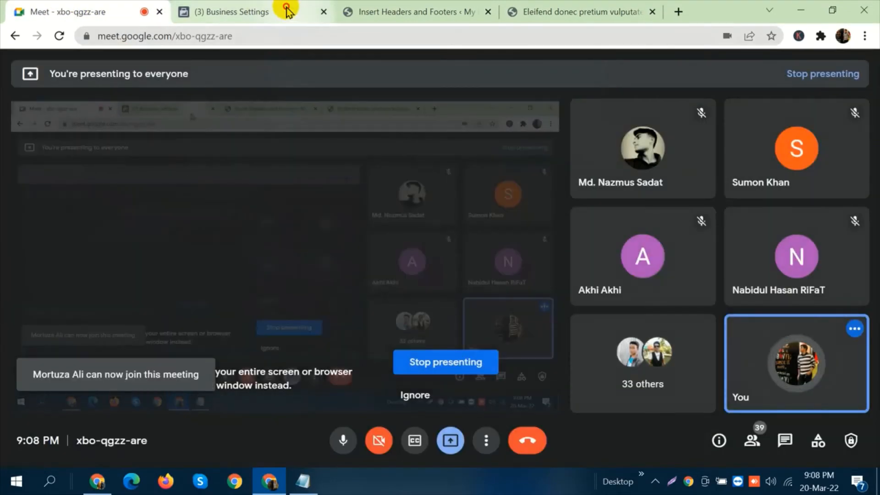
{"action": "left_click", "coordinate": [285, 10]}
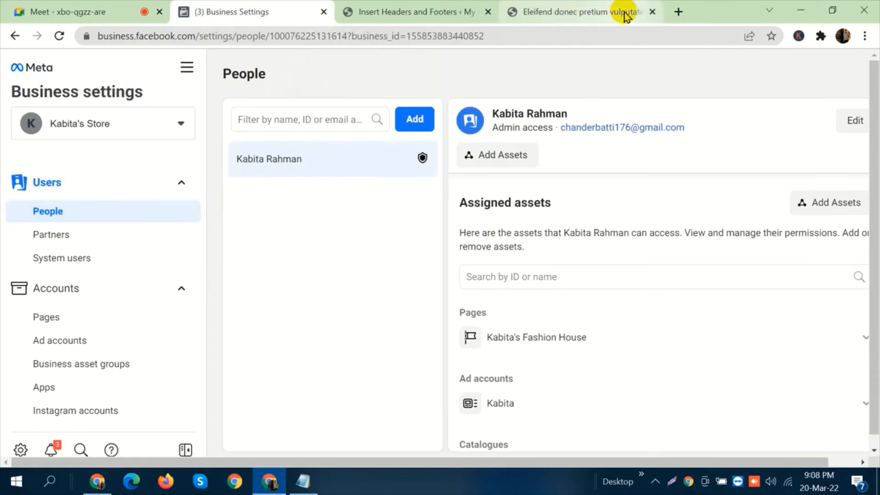
{"action": "left_click", "coordinate": [651, 12]}
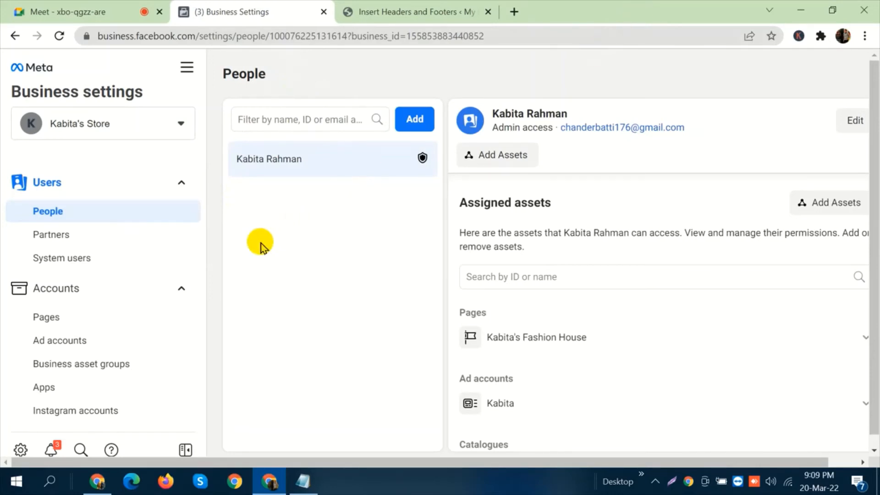
Collapse the Accounts and Users sections in Business settings and open Catalogues under Data sources.
{"action": "left_click", "coordinate": [153, 288]}
{"action": "left_click", "coordinate": [156, 188]}
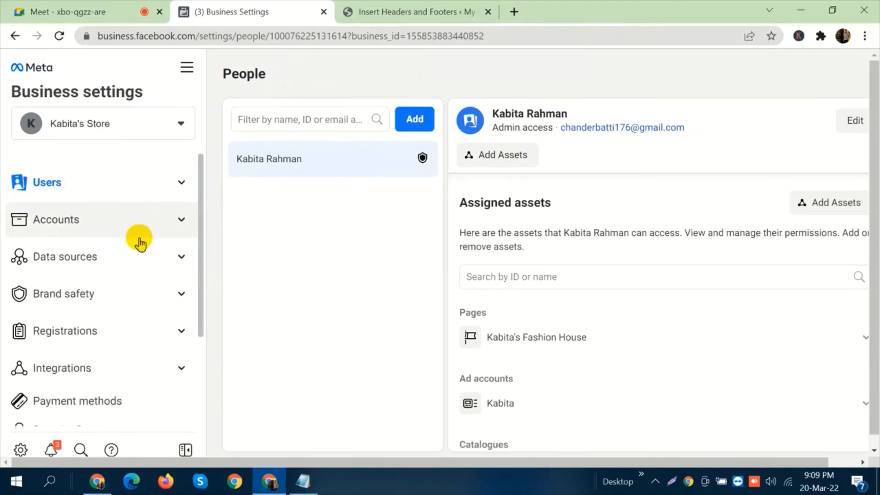
{"action": "left_click", "coordinate": [137, 265]}
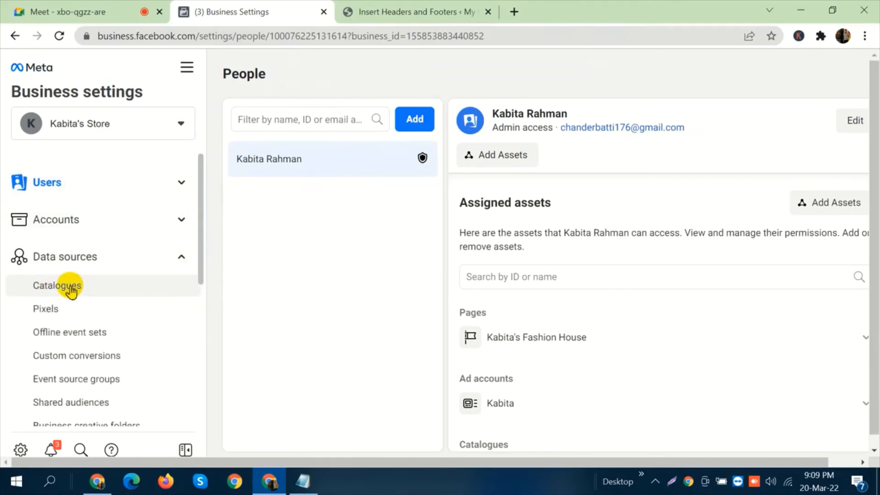
{"action": "left_click", "coordinate": [69, 288]}
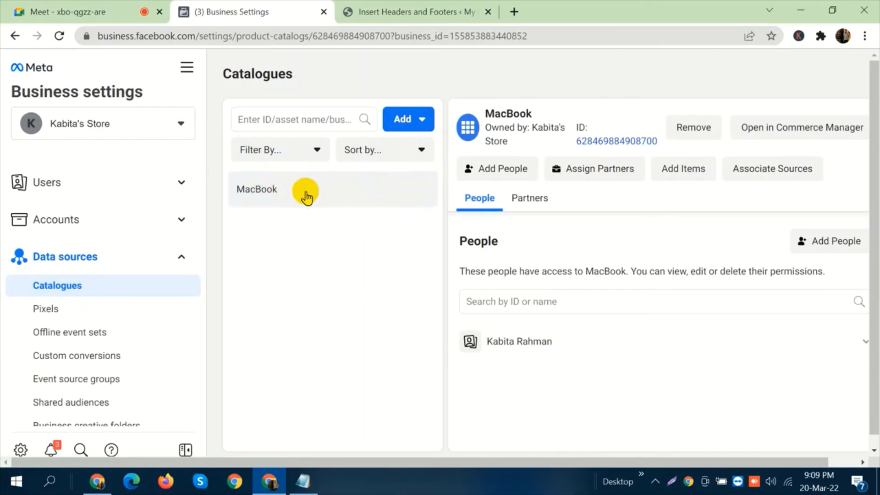
Create a new catalogue named Bag with the type Products.
{"action": "left_click", "coordinate": [419, 128]}
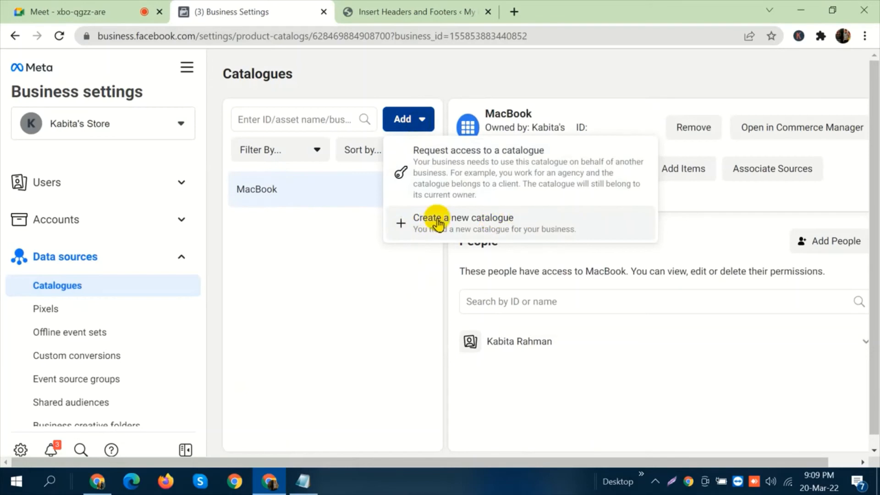
{"action": "left_click", "coordinate": [472, 225]}
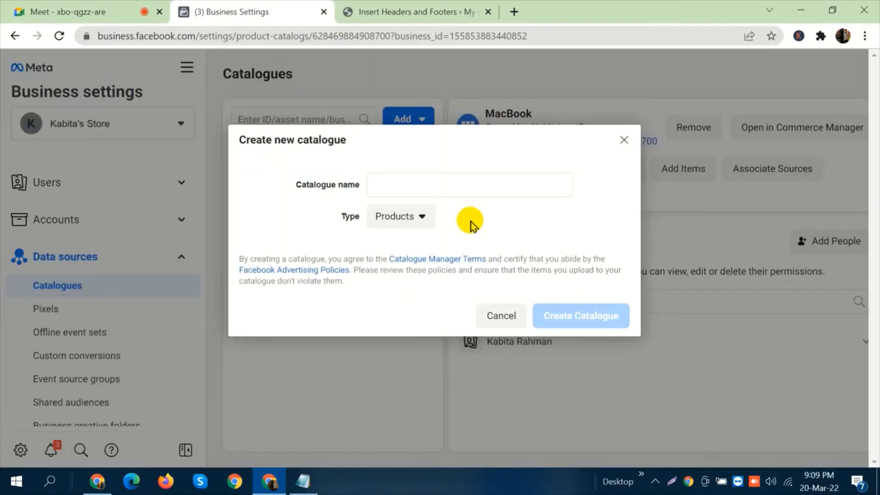
{"action": "left_click", "coordinate": [471, 184]}
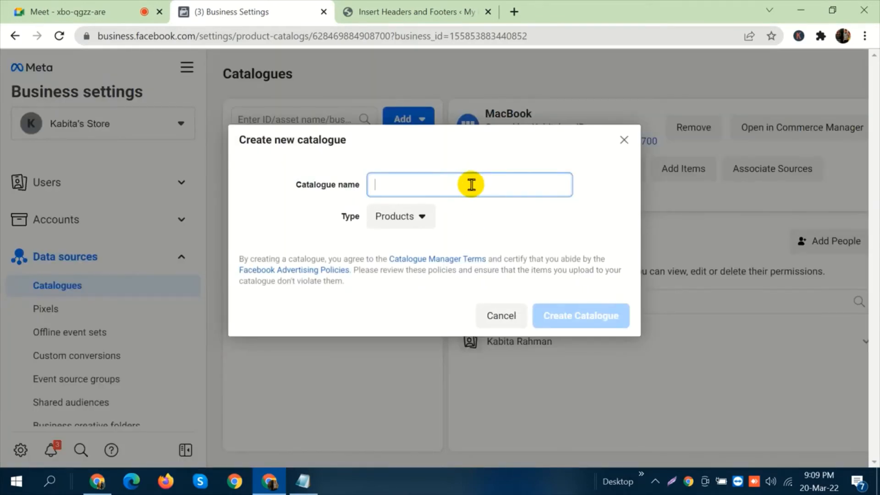
{"action": "type", "text": "Ba"}
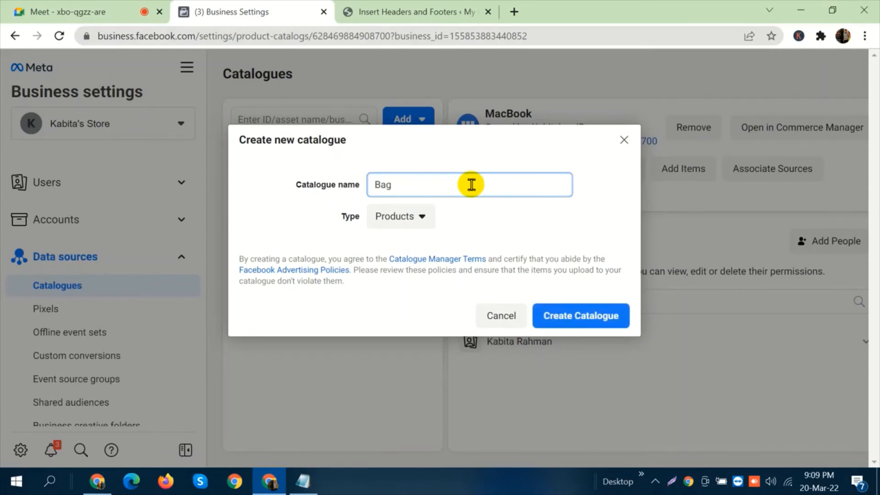
{"action": "type", "text": "g"}
{"action": "left_click", "coordinate": [570, 314]}
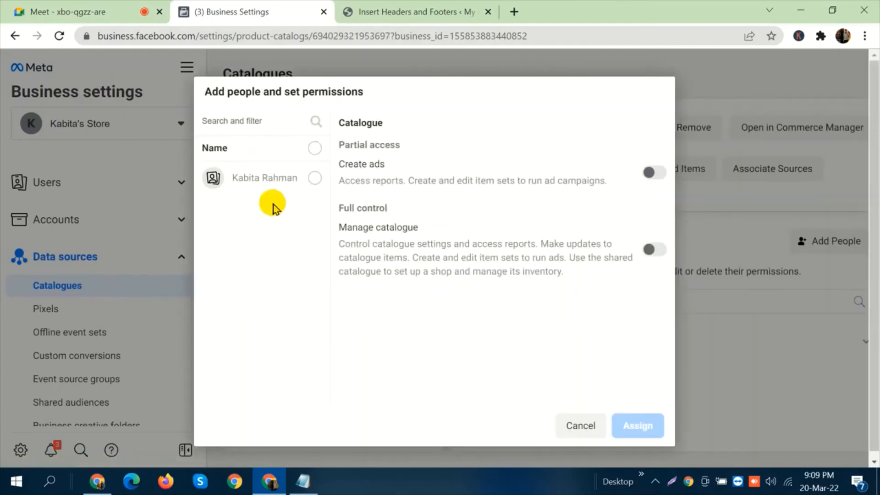
Assign the listed person full Manage catalogue control of the Bag catalogue and skip connecting it to tracking.
{"action": "left_click", "coordinate": [314, 178]}
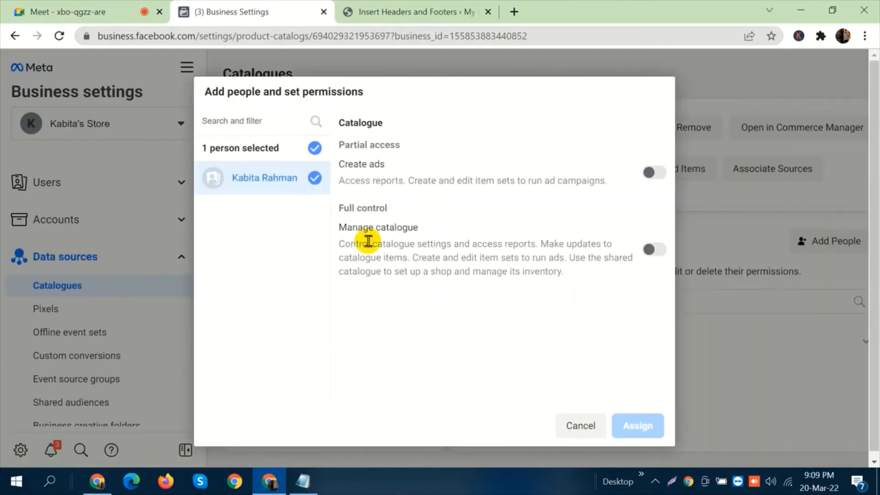
{"action": "left_click", "coordinate": [656, 250]}
{"action": "left_click", "coordinate": [653, 425]}
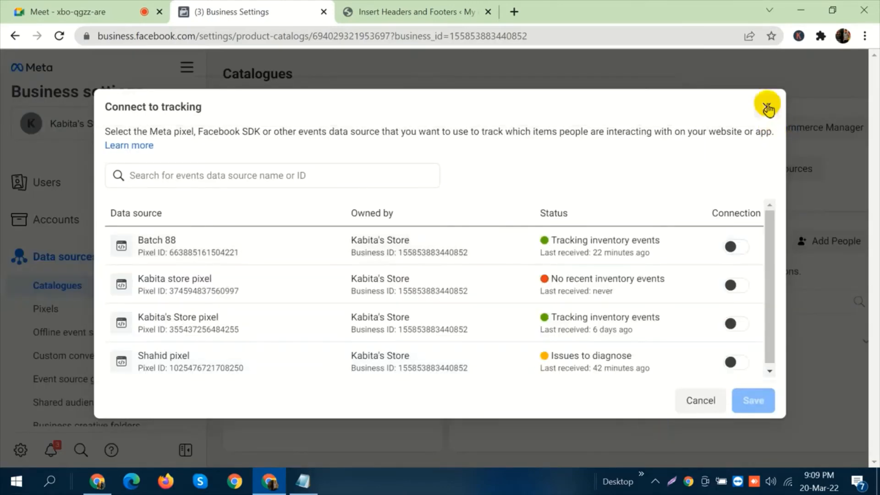
{"action": "left_click", "coordinate": [766, 105]}
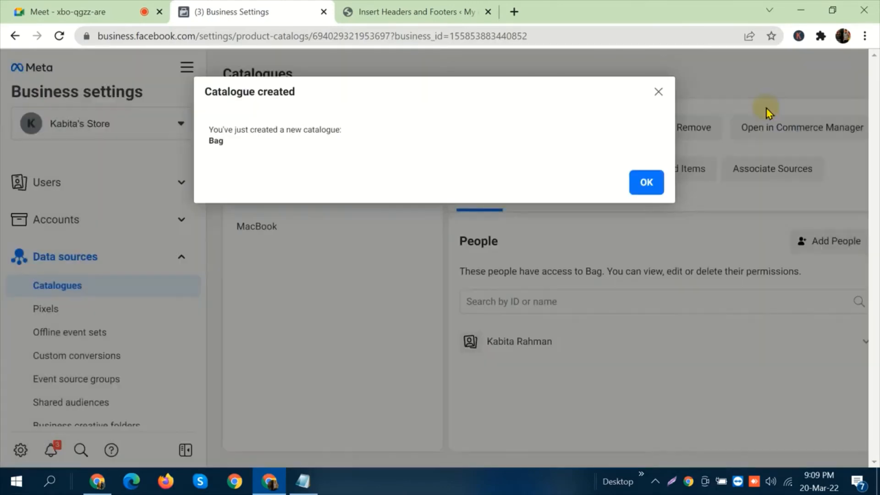
{"action": "left_click", "coordinate": [649, 183]}
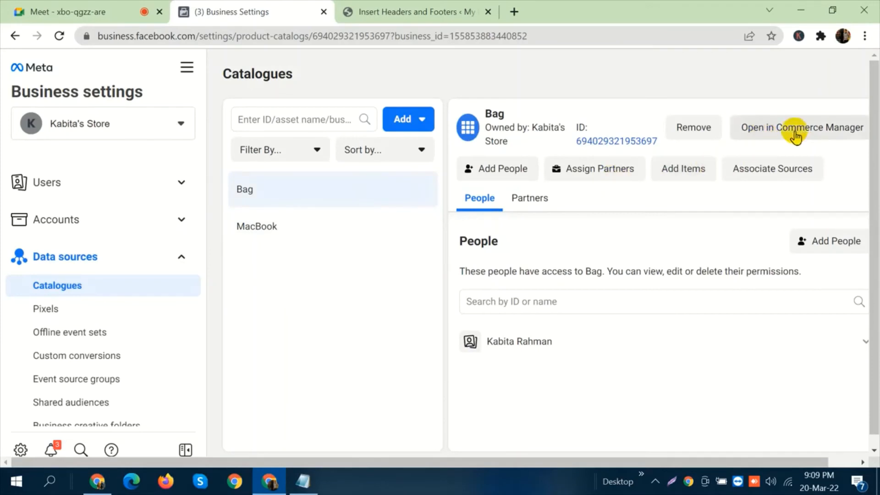
Open the Bag catalogue in Commerce Manager and start adding one item with the Advanced form enabled.
{"action": "left_click", "coordinate": [779, 133]}
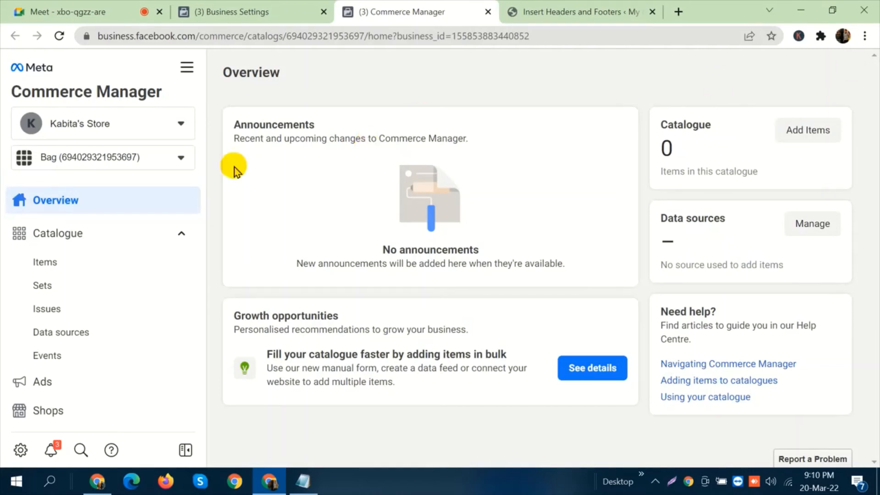
{"action": "left_click", "coordinate": [64, 266]}
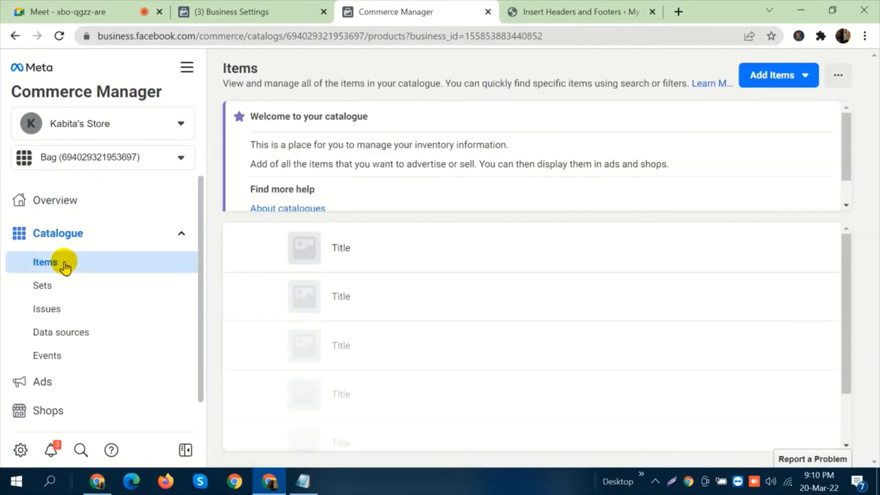
{"action": "left_click", "coordinate": [769, 78]}
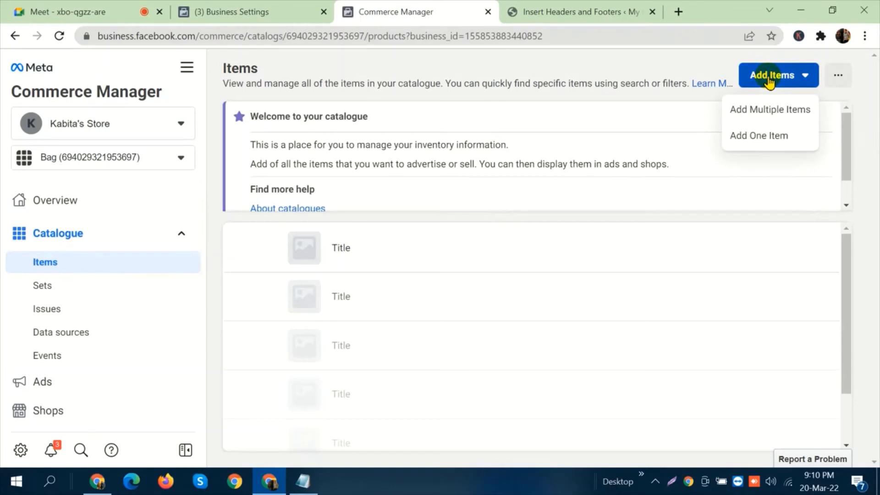
{"action": "left_click", "coordinate": [769, 145]}
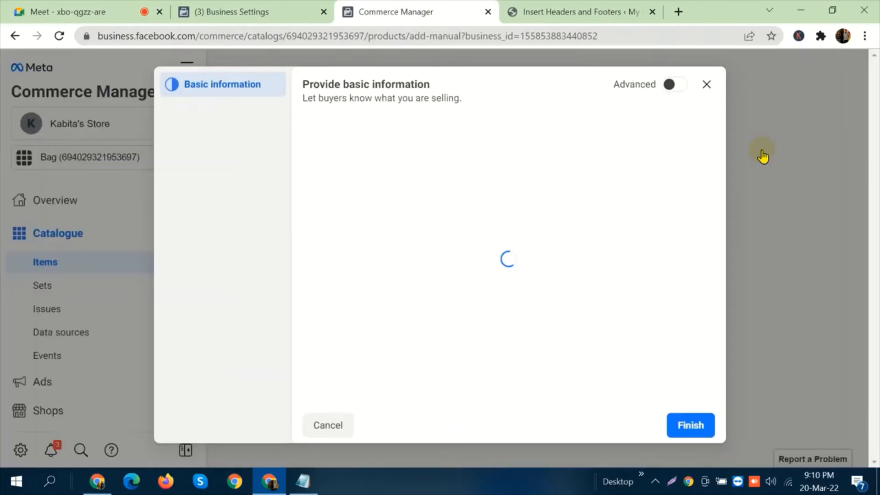
{"action": "left_click", "coordinate": [671, 86]}
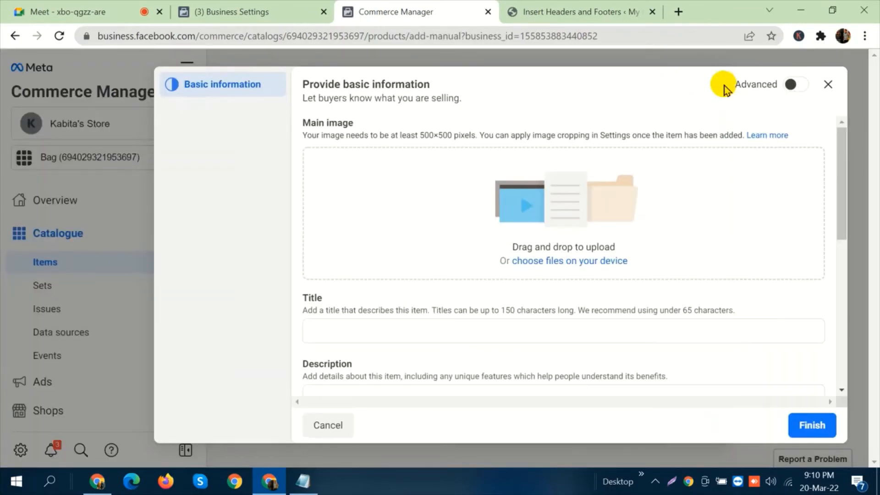
{"action": "left_click", "coordinate": [792, 87]}
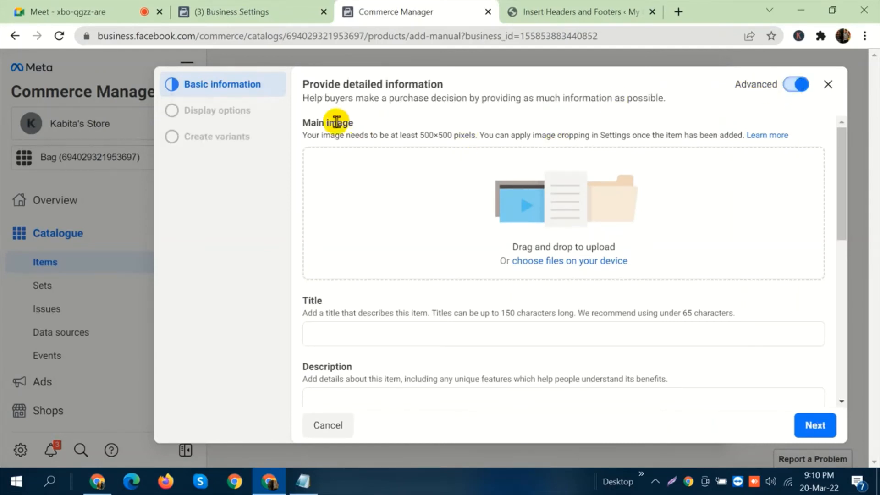
Examine the item form's fields, from main image, title and description to website link, price, condition, brand and content ID.
{"action": "left_click_drag", "start_coordinate": [303, 127], "coordinate": [348, 122]}
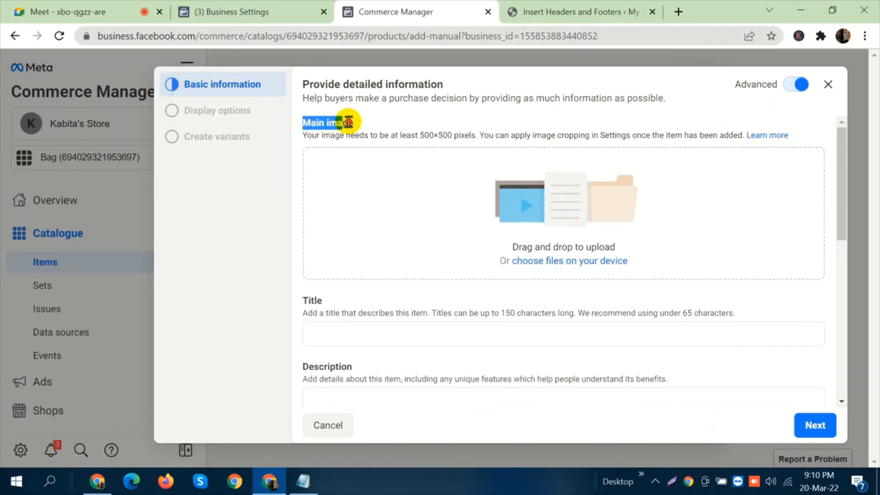
{"action": "scroll", "coordinate": [376, 145], "scroll_direction": "down", "scroll_amount": 2}
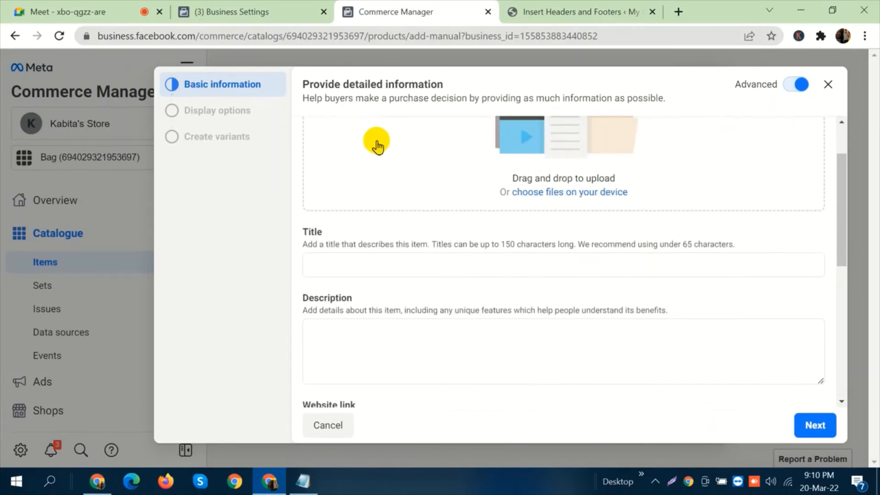
{"action": "scroll", "coordinate": [377, 146], "scroll_direction": "up", "scroll_amount": 2}
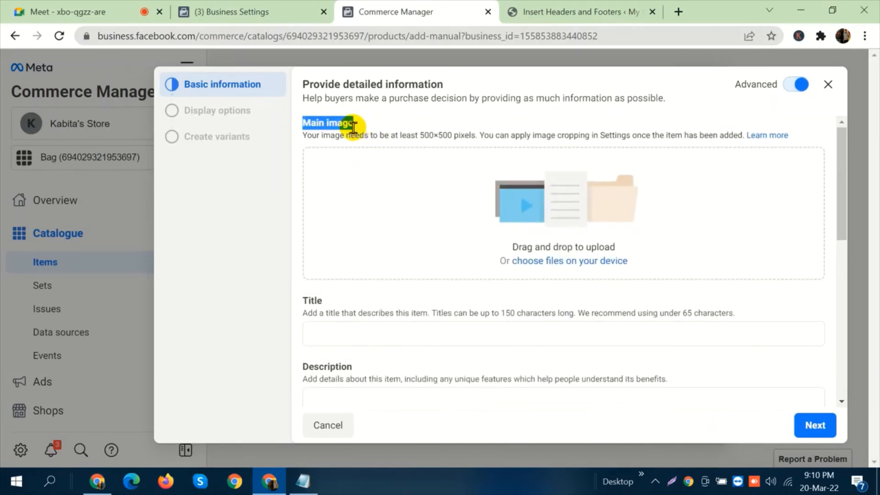
{"action": "scroll", "coordinate": [330, 222], "scroll_direction": "down", "scroll_amount": 8}
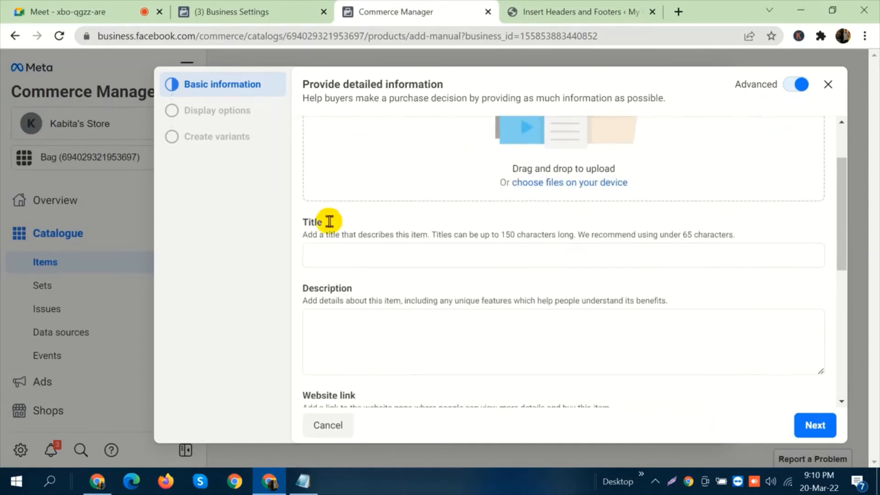
{"action": "scroll", "coordinate": [343, 213], "scroll_direction": "down", "scroll_amount": 3}
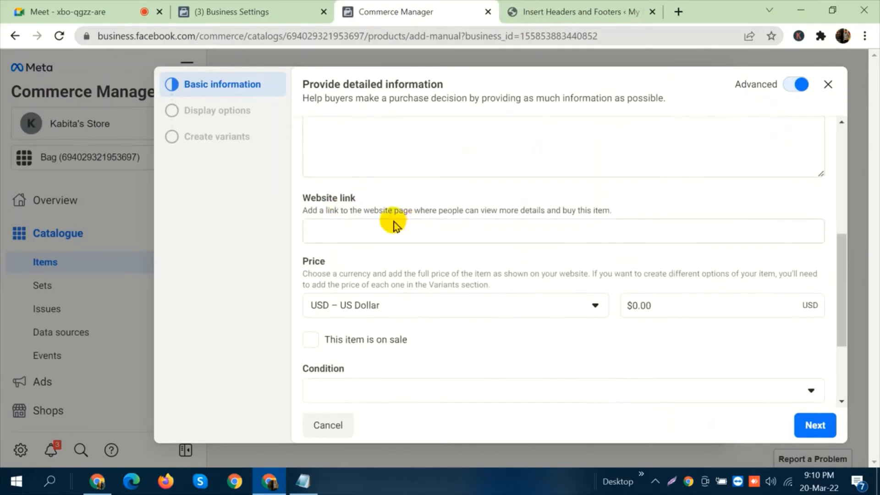
{"action": "scroll", "coordinate": [367, 248], "scroll_direction": "down", "scroll_amount": 2}
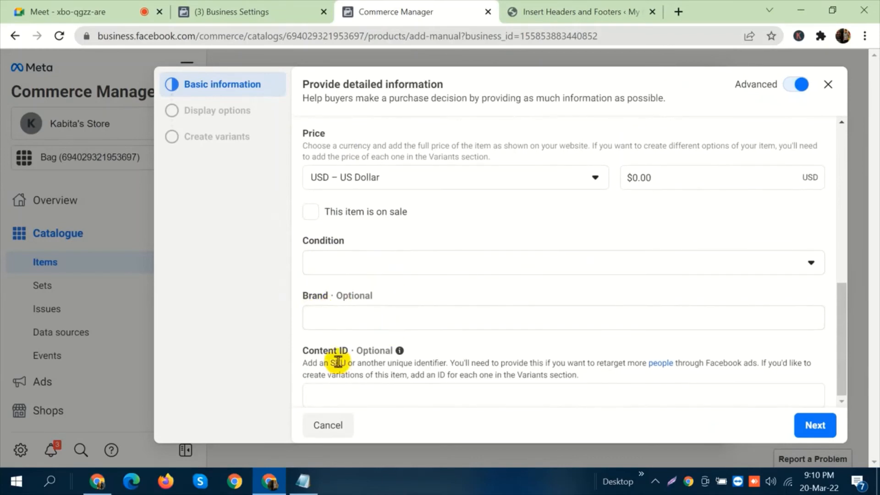
{"action": "scroll", "coordinate": [692, 246], "scroll_direction": "up", "scroll_amount": 2}
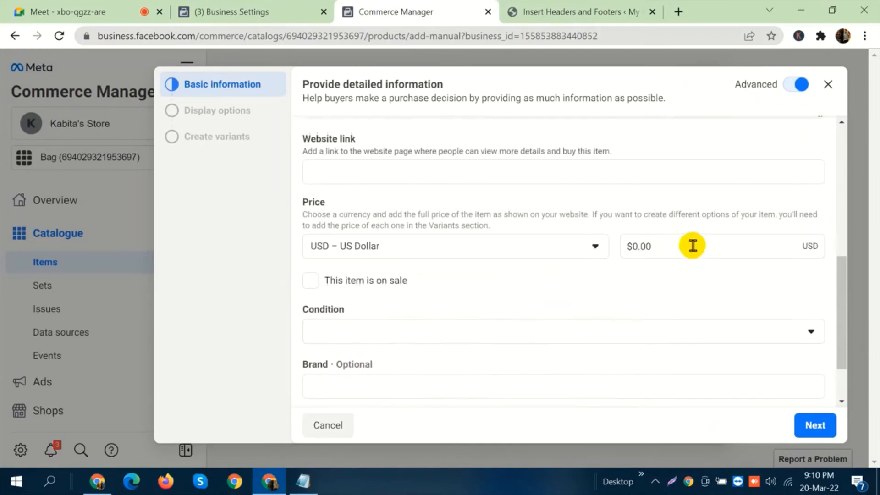
{"action": "scroll", "coordinate": [394, 367], "scroll_direction": "up", "scroll_amount": 5}
{"action": "scroll", "coordinate": [366, 330], "scroll_direction": "down", "scroll_amount": 6}
{"action": "scroll", "coordinate": [416, 328], "scroll_direction": "up", "scroll_amount": 6}
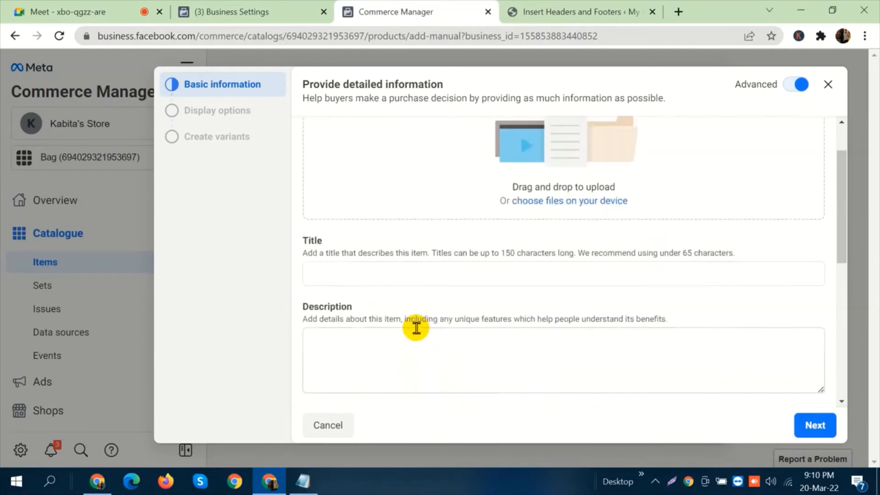
{"action": "scroll", "coordinate": [416, 328], "scroll_direction": "up", "scroll_amount": 2}
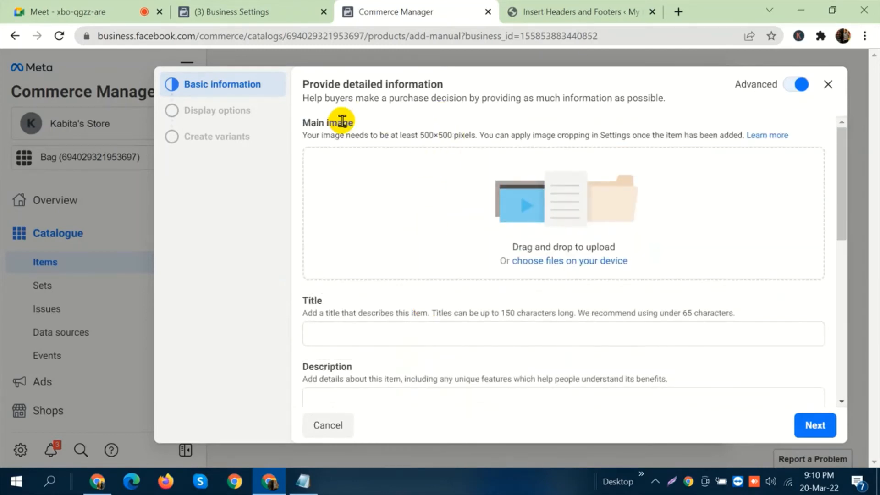
Open the store website techshotbd.com in a new browser tab.
{"action": "left_click", "coordinate": [587, 6]}
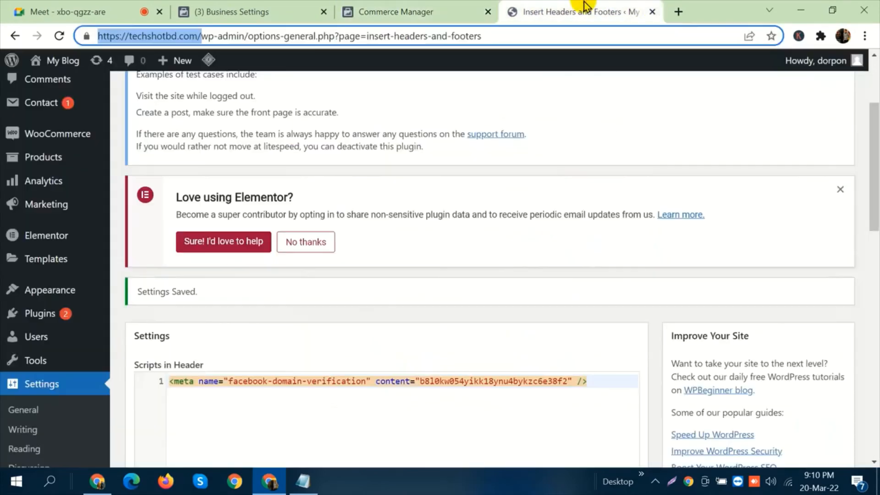
{"action": "left_click", "coordinate": [678, 12]}
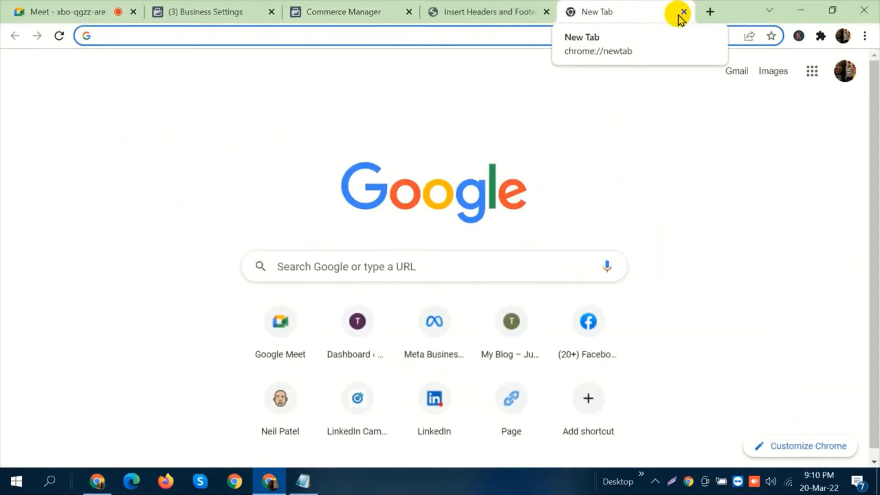
{"action": "type", "text": "t"}
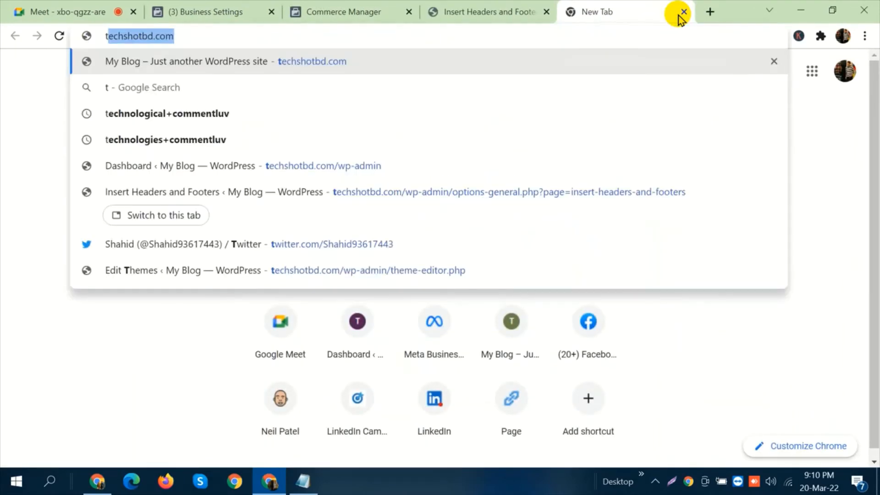
{"action": "key", "text": "BackSpace"}
{"action": "key", "text": "BackSpace"}
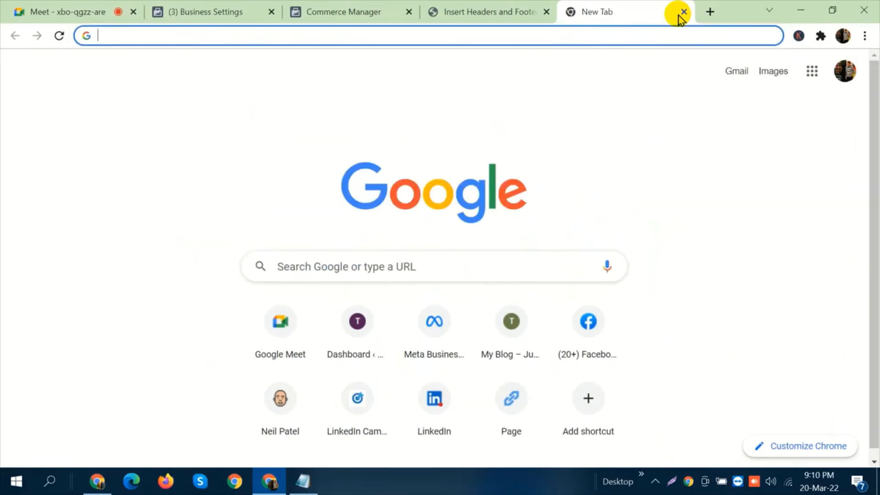
{"action": "type", "text": "techshotbd.com"}
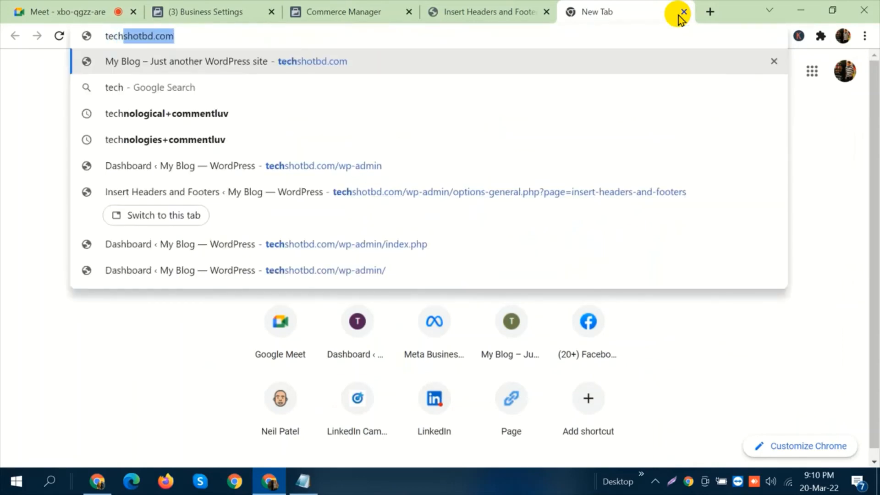
{"action": "key", "text": "Return"}
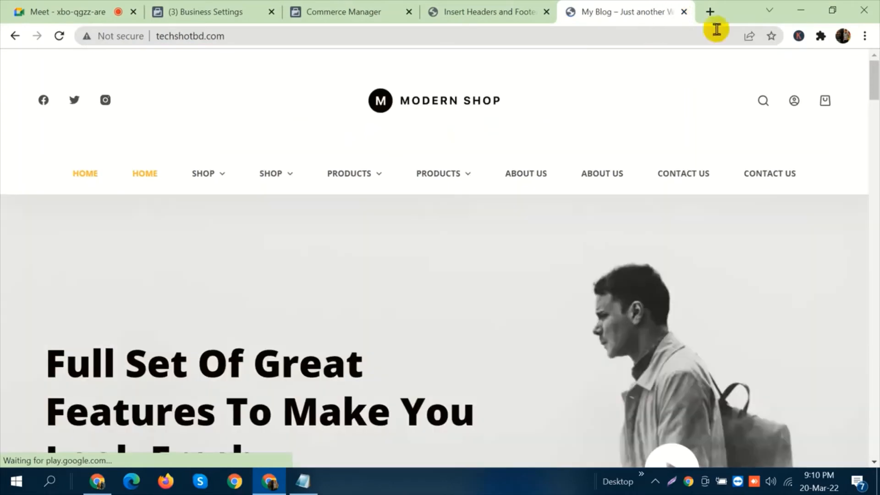
Open the store's Variable Product page and examine its images, colour and size options, SKU and related products.
{"action": "mouse_move", "coordinate": [373, 174]}
{"action": "left_click", "coordinate": [364, 223]}
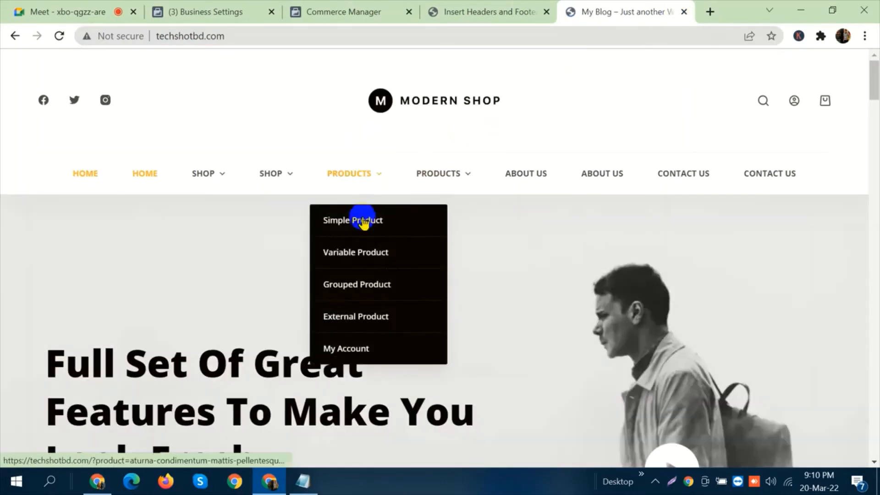
{"action": "left_click", "coordinate": [385, 261]}
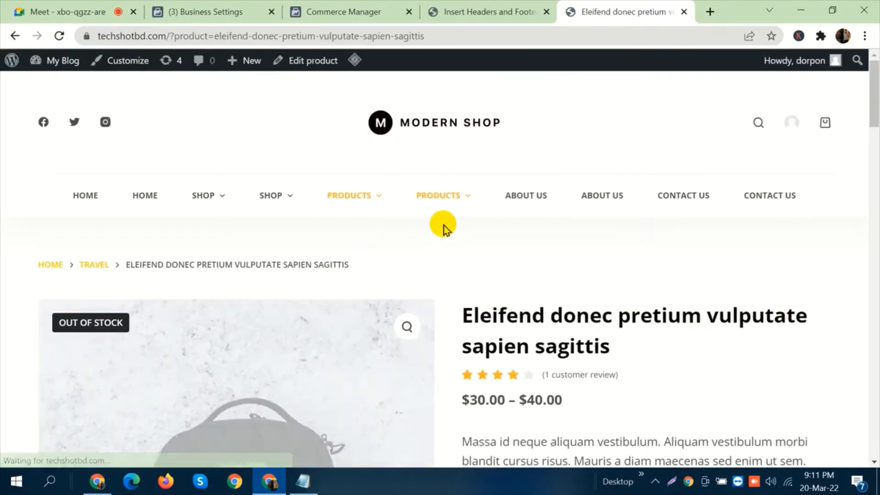
{"action": "scroll", "coordinate": [444, 226], "scroll_direction": "down", "scroll_amount": 20}
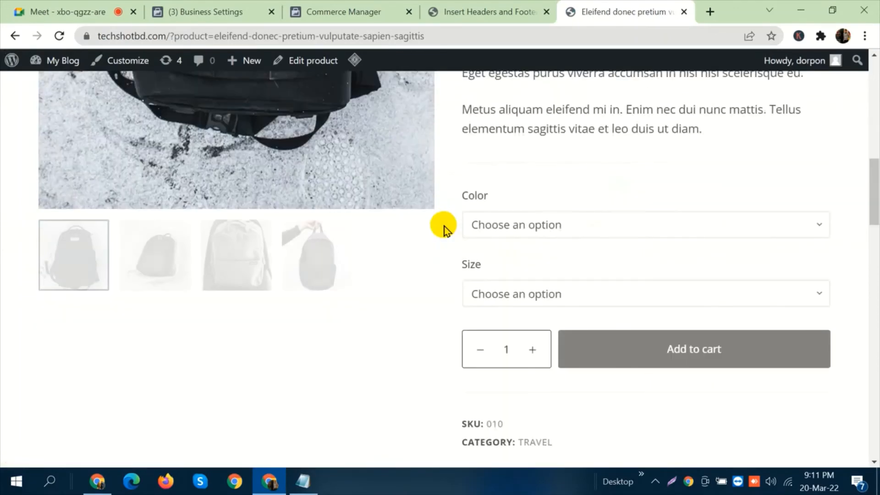
{"action": "scroll", "coordinate": [444, 227], "scroll_direction": "down", "scroll_amount": 15}
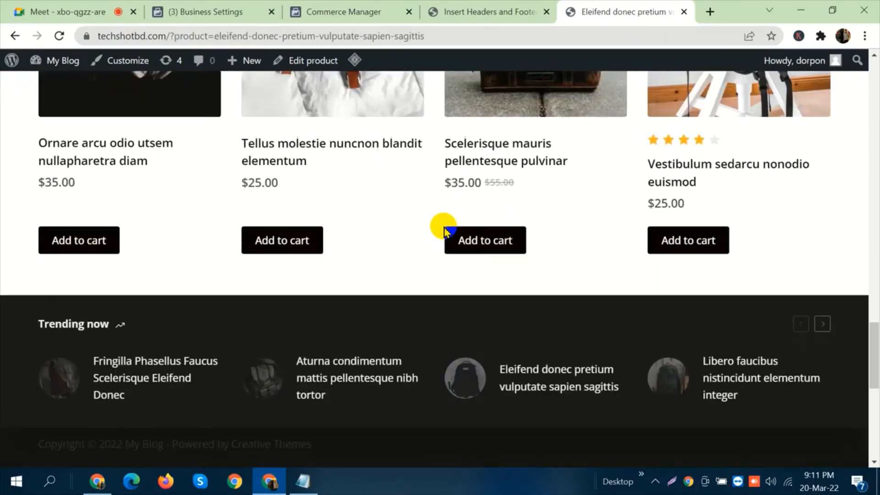
{"action": "scroll", "coordinate": [444, 227], "scroll_direction": "up", "scroll_amount": 4}
{"action": "scroll", "coordinate": [444, 227], "scroll_direction": "up", "scroll_amount": 2}
{"action": "scroll", "coordinate": [566, 239], "scroll_direction": "up", "scroll_amount": 15}
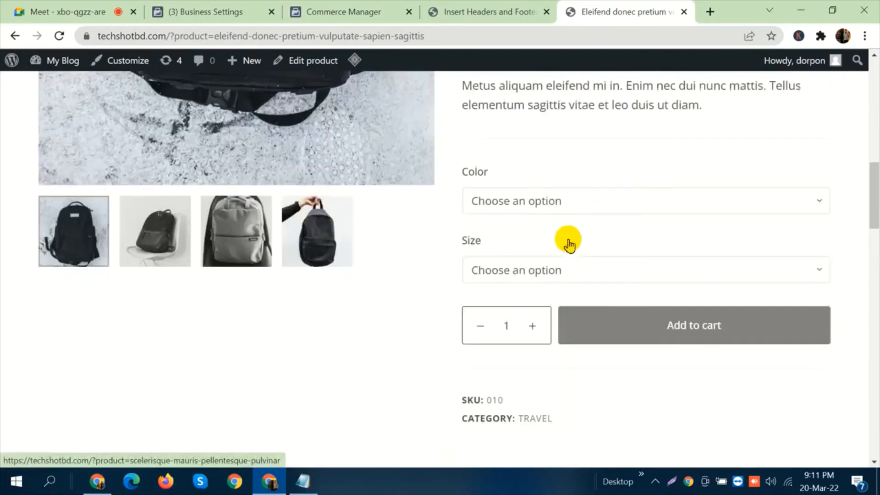
Save the product page's main black backpack image to the Desktop as a JPEG under its suggested file name.
{"action": "scroll", "coordinate": [569, 237], "scroll_direction": "up", "scroll_amount": 3}
{"action": "scroll", "coordinate": [575, 228], "scroll_direction": "down", "scroll_amount": 3}
{"action": "scroll", "coordinate": [583, 216], "scroll_direction": "up", "scroll_amount": 3}
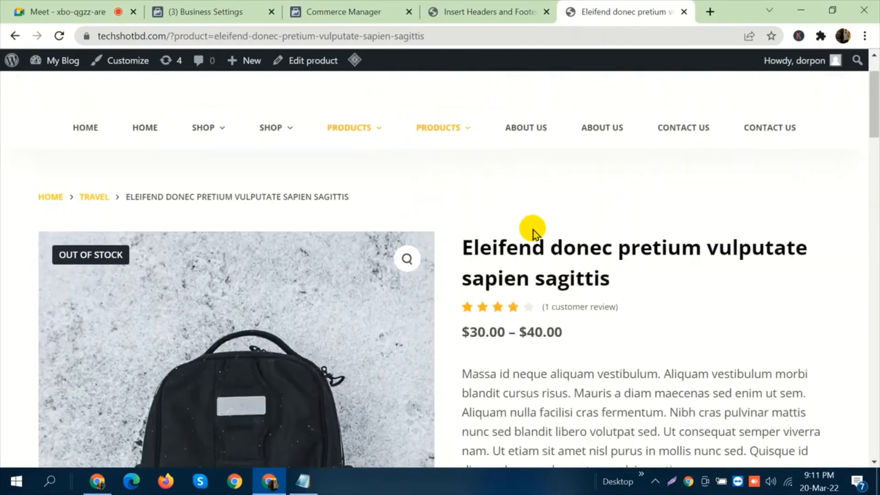
{"action": "scroll", "coordinate": [530, 228], "scroll_direction": "down", "scroll_amount": 6}
{"action": "right_click", "coordinate": [305, 250]}
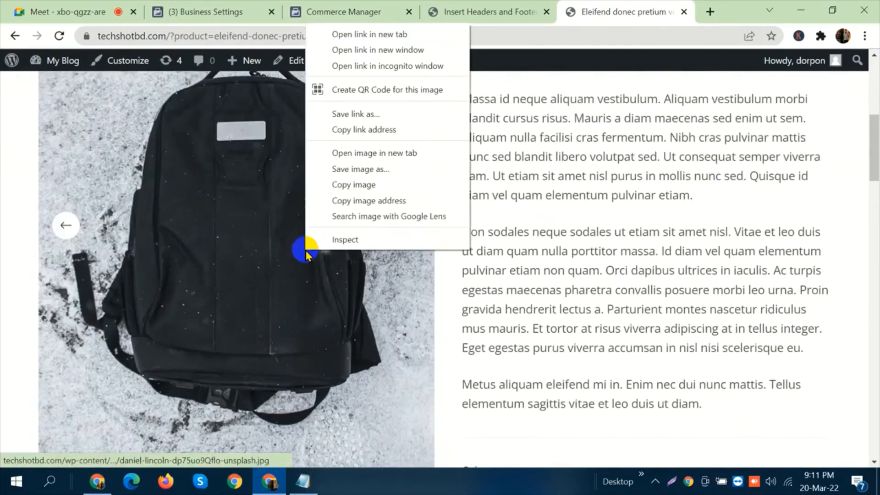
{"action": "left_click", "coordinate": [362, 169]}
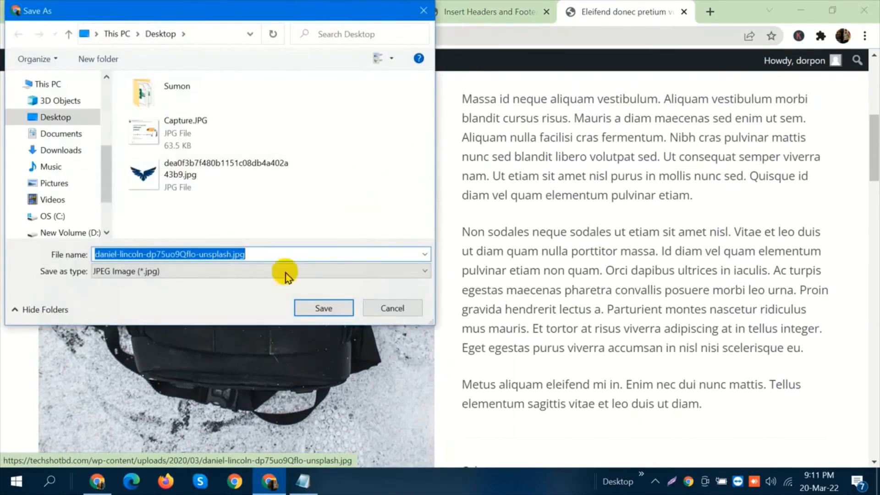
{"action": "left_click", "coordinate": [324, 308]}
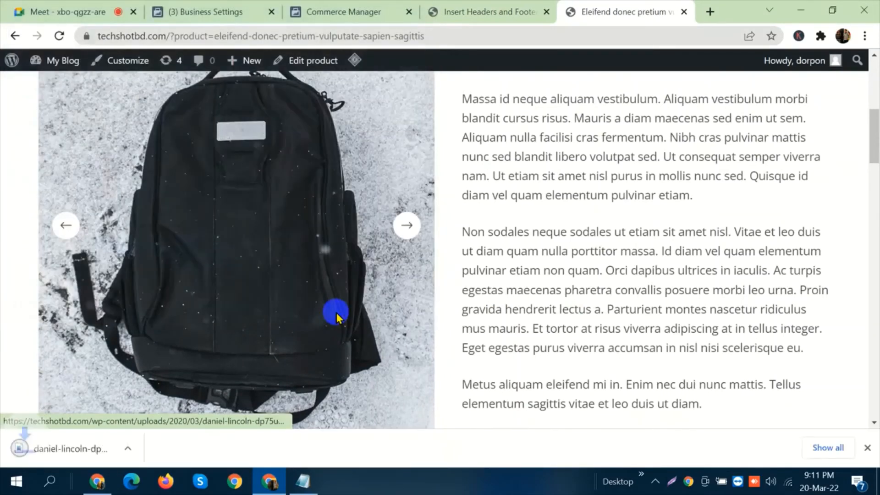
Copy the product title "Eleifend donec pretium vulputate sapien sagittis" from the store page into the catalogue item's title in Commerce Manager.
{"action": "scroll", "coordinate": [532, 204], "scroll_direction": "down", "scroll_amount": 2}
{"action": "scroll", "coordinate": [580, 216], "scroll_direction": "up", "scroll_amount": 10}
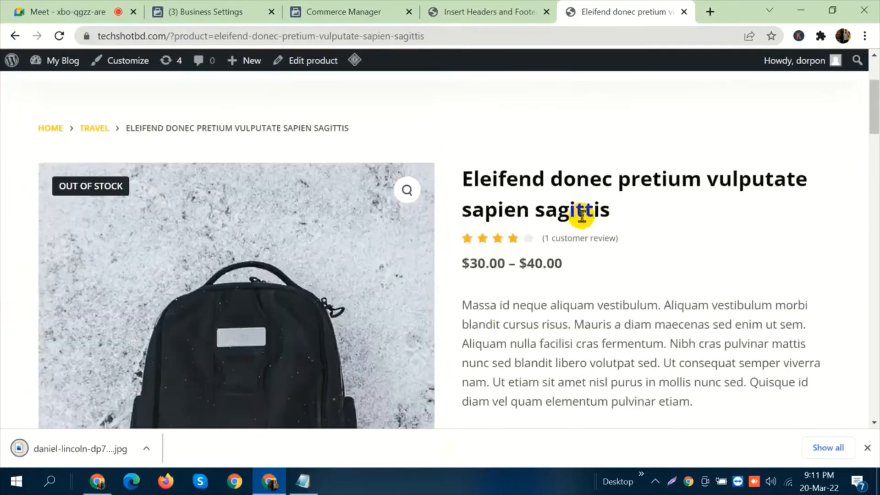
{"action": "left_click_drag", "start_coordinate": [622, 350], "coordinate": [466, 315]}
{"action": "key", "text": "ctrl+c"}
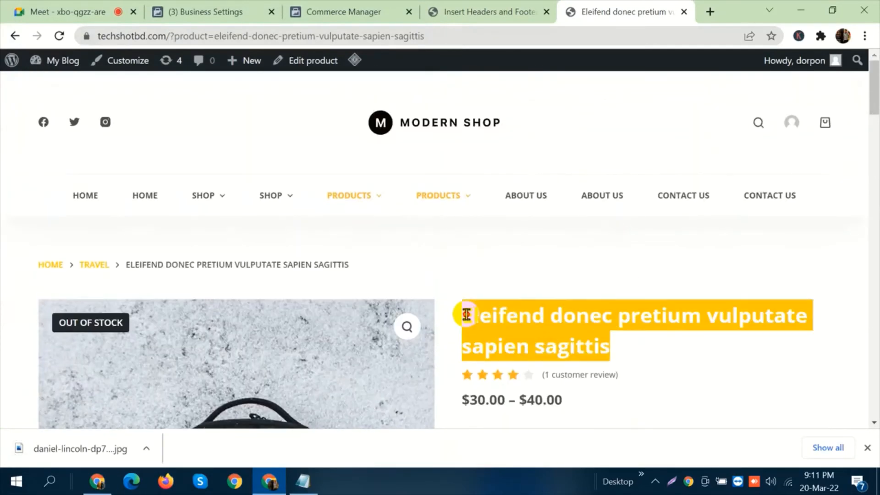
{"action": "left_click", "coordinate": [362, 6]}
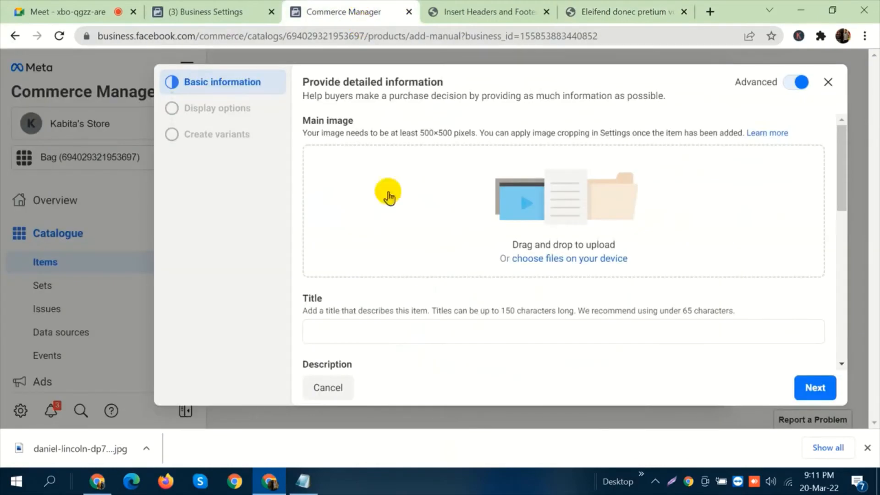
{"action": "left_click", "coordinate": [391, 330]}
{"action": "key", "text": "ctrl+v"}
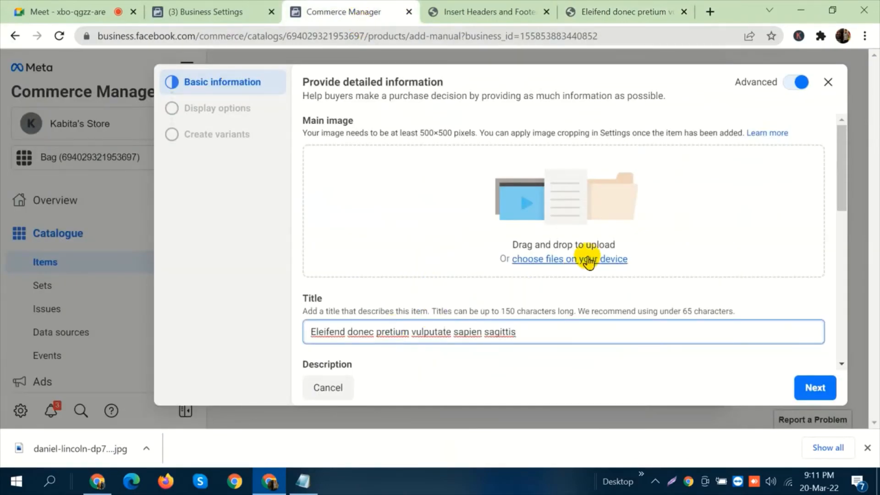
Upload the saved black backpack JPEG from the Desktop as the item's main image.
{"action": "left_click", "coordinate": [585, 259]}
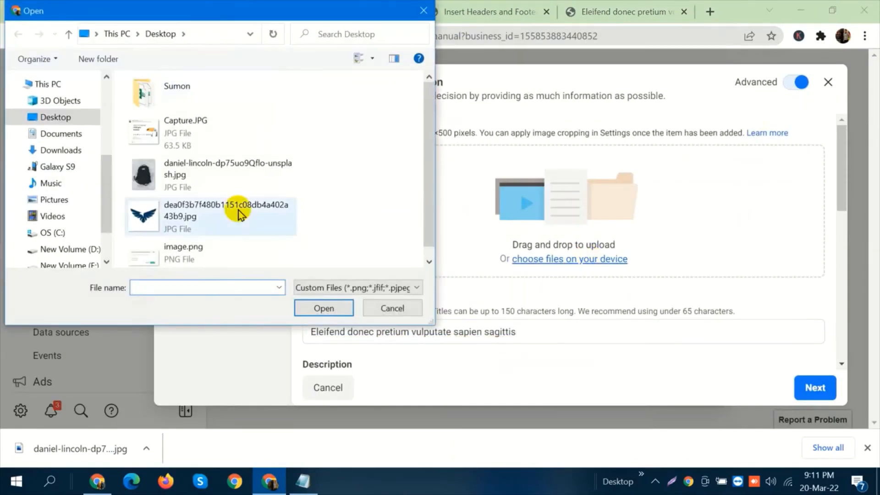
{"action": "scroll", "coordinate": [226, 151], "scroll_direction": "down", "scroll_amount": 1}
{"action": "left_click", "coordinate": [222, 161]}
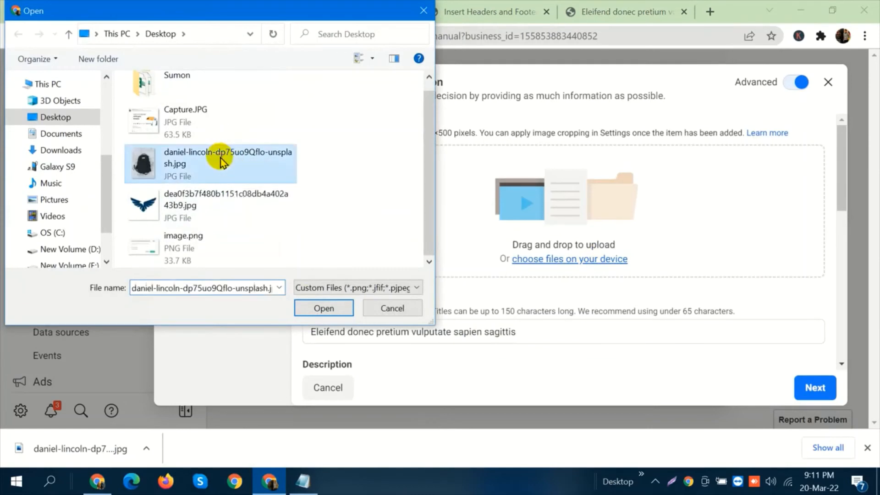
{"action": "left_click", "coordinate": [321, 307]}
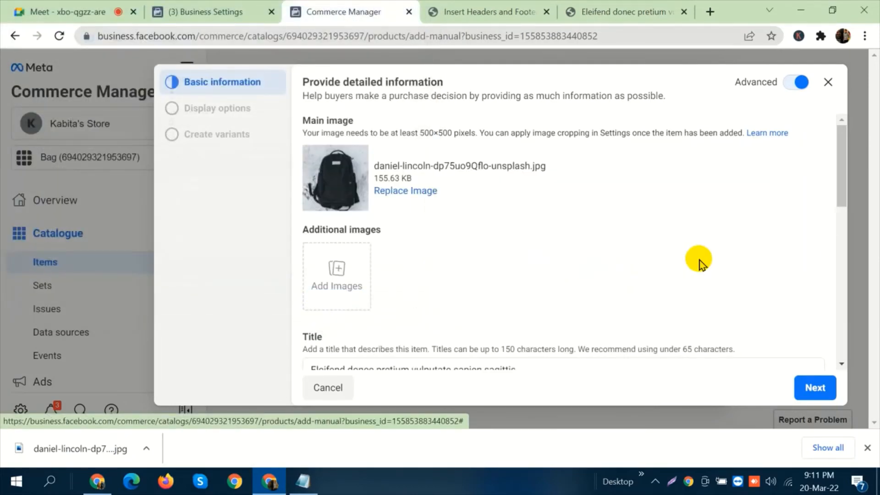
Copy the full description text, from "Massa id neque" to "leo duis ut diam.", from the store page into the item's description.
{"action": "scroll", "coordinate": [591, 170], "scroll_direction": "down", "scroll_amount": 3}
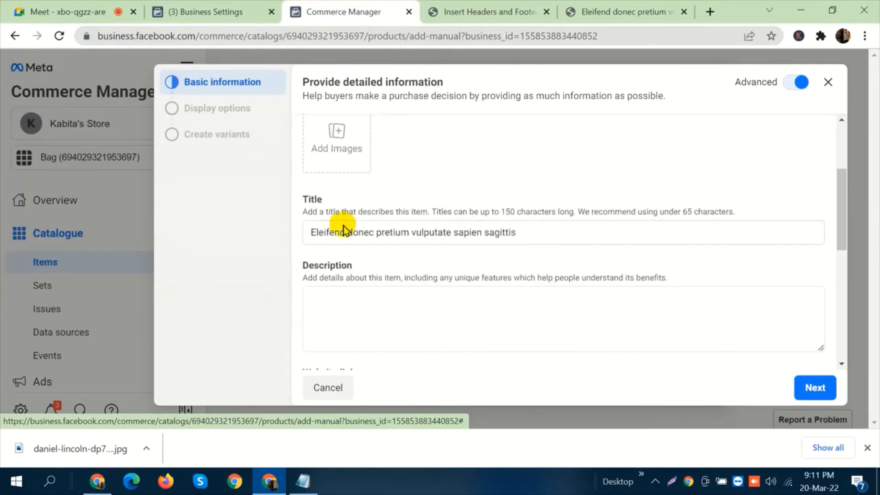
{"action": "scroll", "coordinate": [504, 247], "scroll_direction": "down", "scroll_amount": 2}
{"action": "left_click", "coordinate": [465, 236]}
{"action": "left_click", "coordinate": [488, 6]}
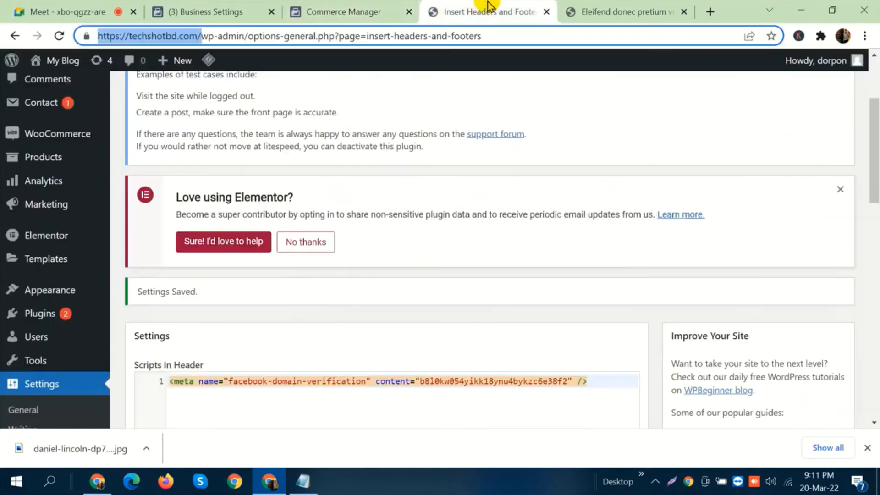
{"action": "left_click", "coordinate": [606, 8]}
{"action": "scroll", "coordinate": [610, 239], "scroll_direction": "down", "scroll_amount": 1}
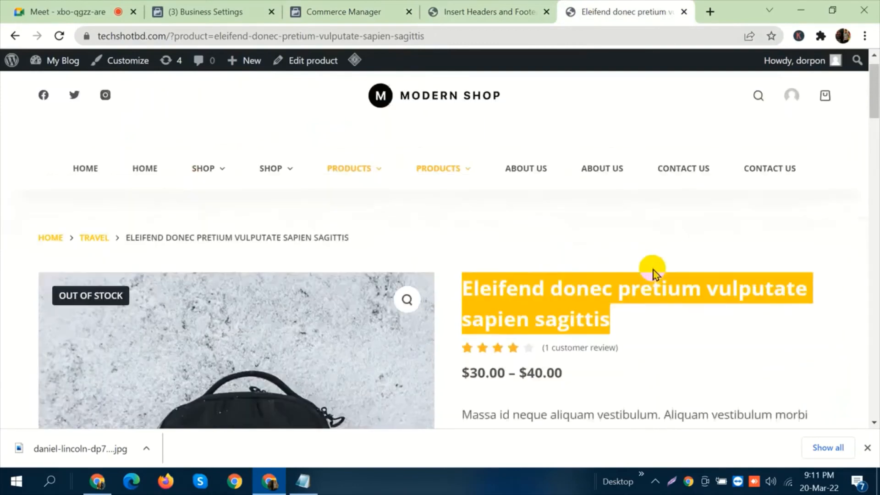
{"action": "scroll", "coordinate": [596, 247], "scroll_direction": "down", "scroll_amount": 7}
{"action": "scroll", "coordinate": [522, 193], "scroll_direction": "up", "scroll_amount": 4}
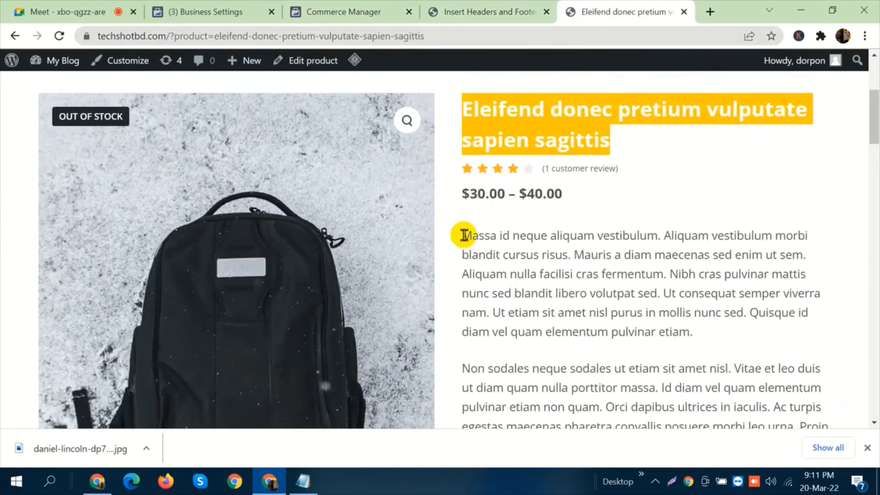
{"action": "left_click_drag", "start_coordinate": [464, 235], "coordinate": [614, 267]}
{"action": "scroll", "coordinate": [521, 256], "scroll_direction": "down", "scroll_amount": 6}
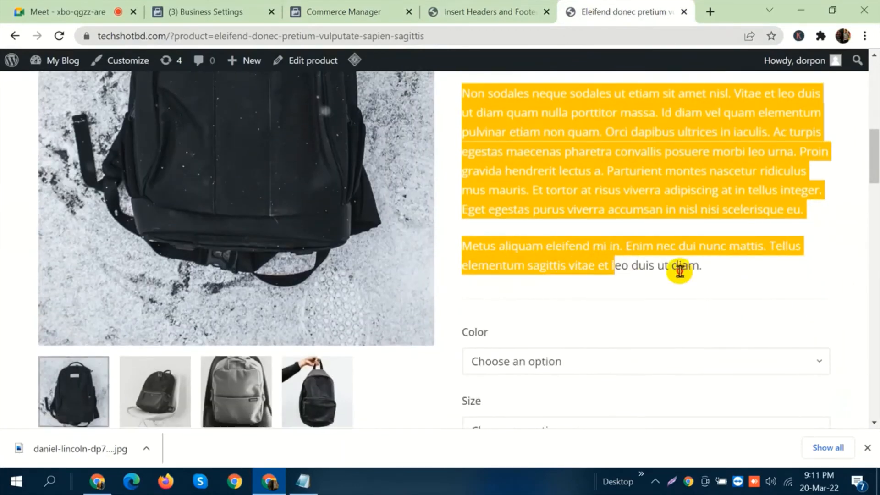
{"action": "left_click_drag", "start_coordinate": [680, 270], "coordinate": [711, 275]}
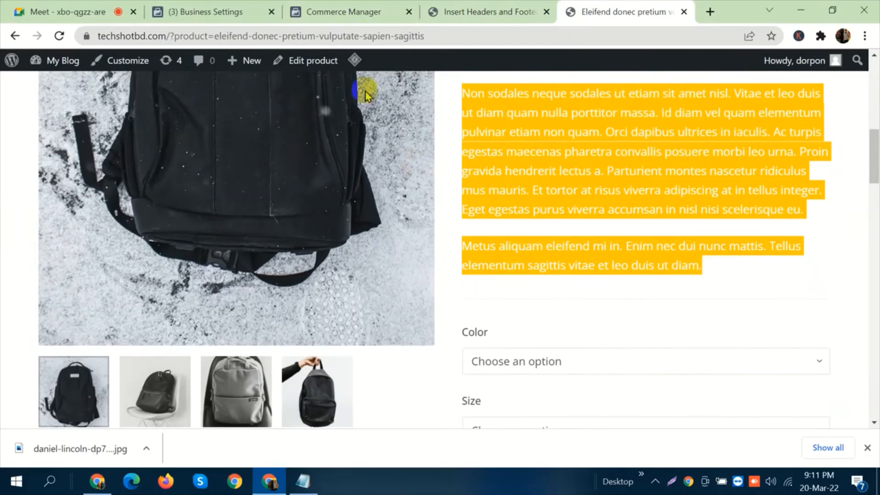
{"action": "left_click", "coordinate": [331, 8]}
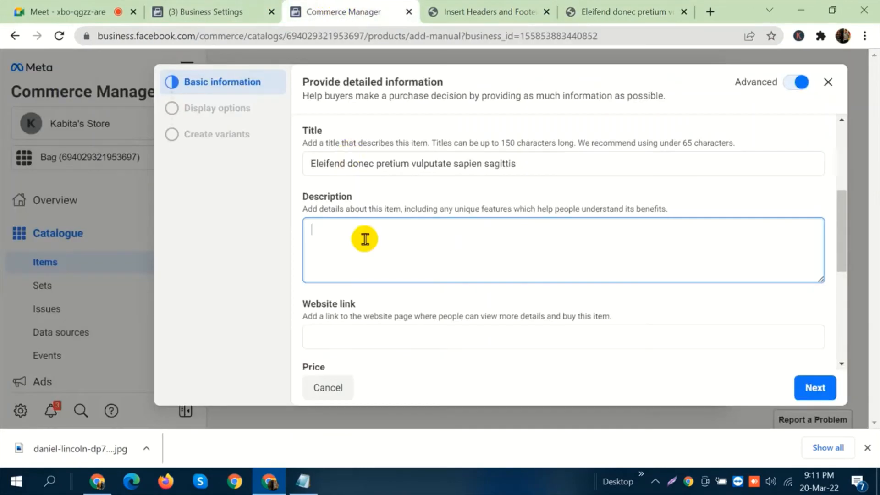
{"action": "key", "text": "ctrl+v"}
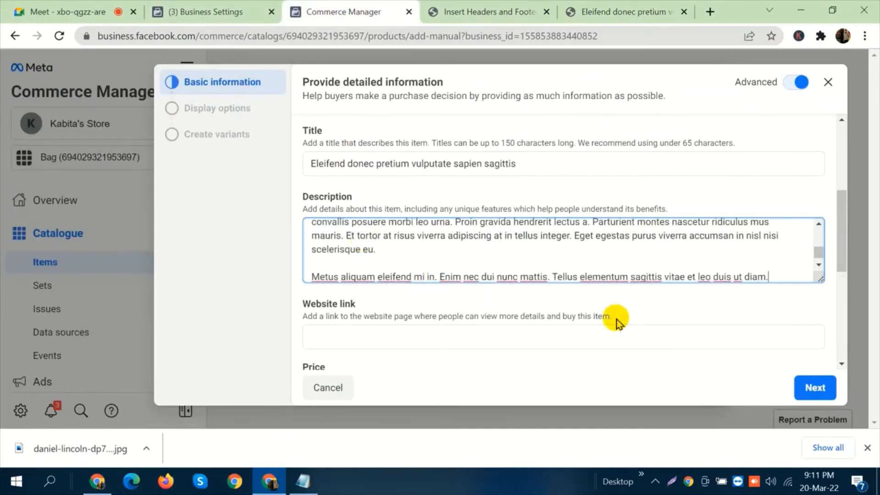
Return to the store, reopen the Variable Product page and examine its price, colour and size options, SKU and description.
{"action": "scroll", "coordinate": [611, 275], "scroll_direction": "down", "scroll_amount": 1}
{"action": "left_click", "coordinate": [494, 334]}
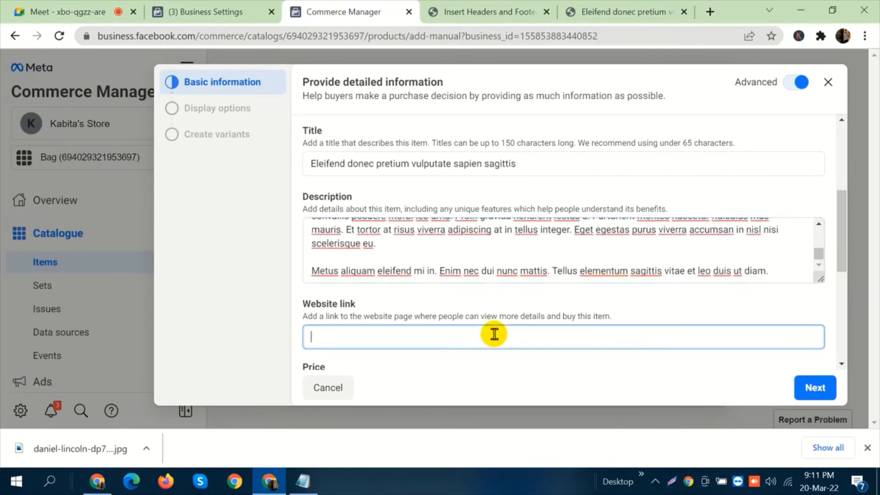
{"action": "left_click", "coordinate": [614, 9]}
{"action": "scroll", "coordinate": [672, 302], "scroll_direction": "up", "scroll_amount": 15}
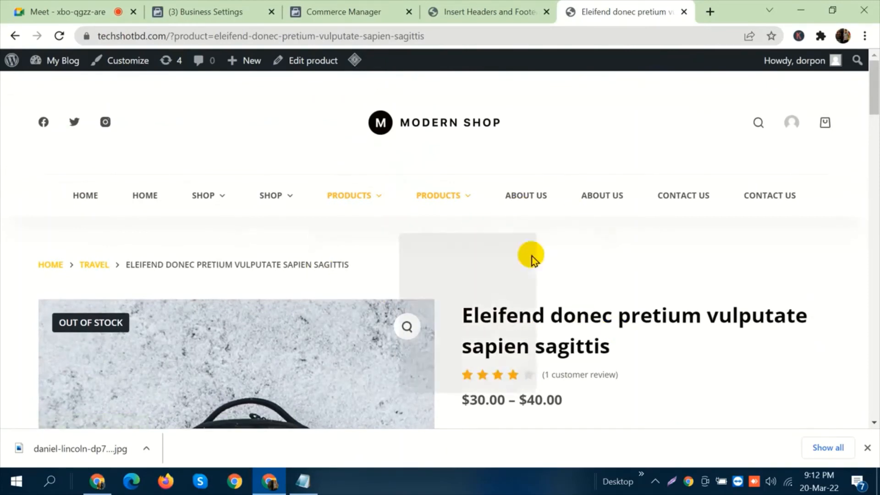
{"action": "scroll", "coordinate": [570, 304], "scroll_direction": "down", "scroll_amount": 3}
{"action": "triple_click", "coordinate": [562, 304]}
{"action": "scroll", "coordinate": [575, 260], "scroll_direction": "down", "scroll_amount": 8}
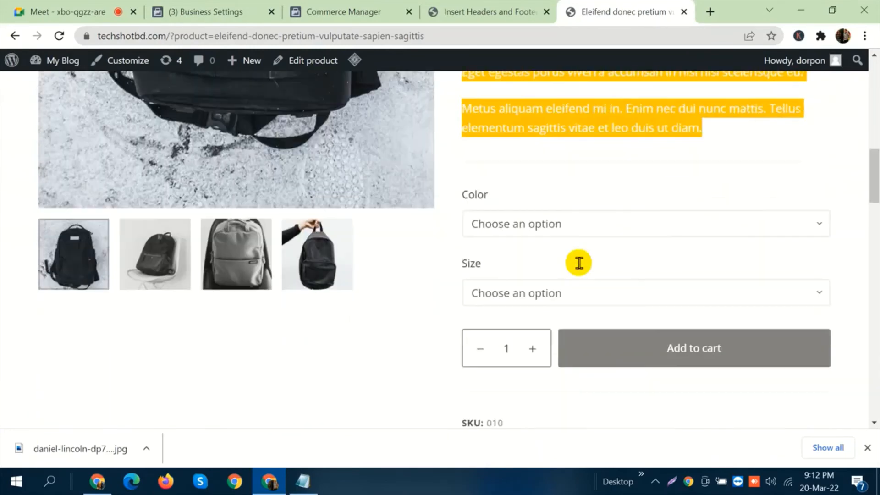
{"action": "scroll", "coordinate": [579, 269], "scroll_direction": "down", "scroll_amount": 3}
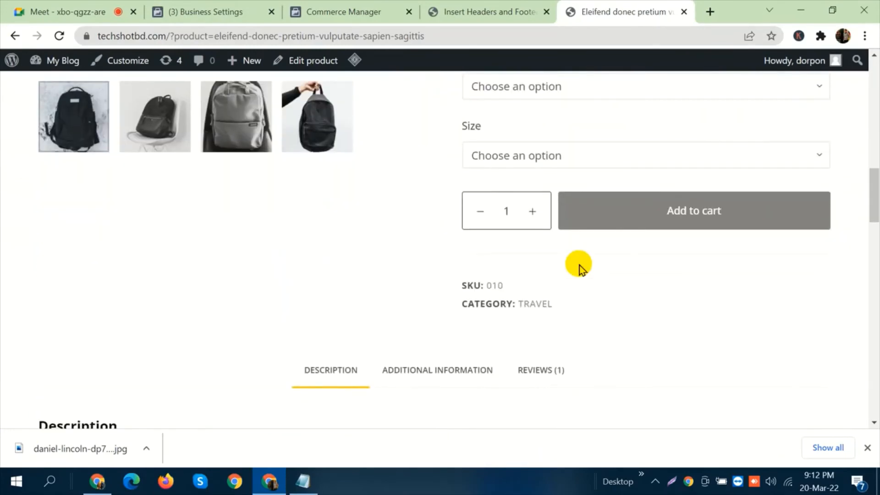
{"action": "scroll", "coordinate": [579, 266], "scroll_direction": "down", "scroll_amount": 8}
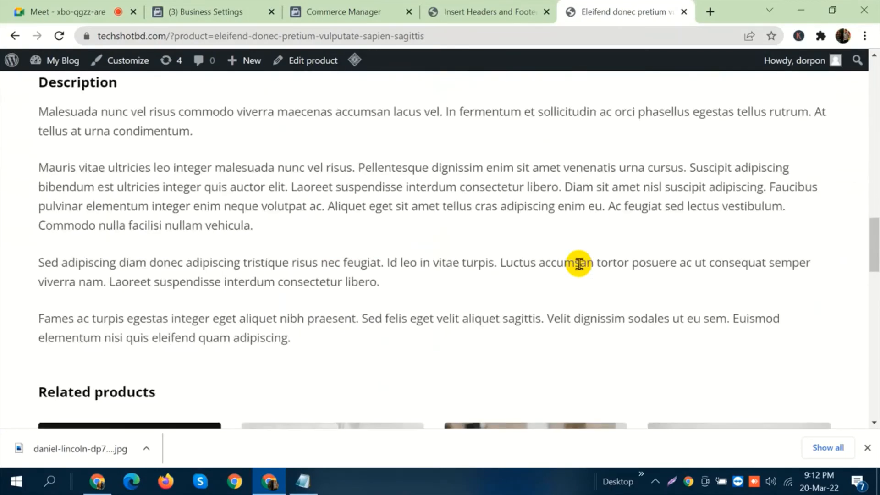
{"action": "scroll", "coordinate": [578, 264], "scroll_direction": "up", "scroll_amount": 20}
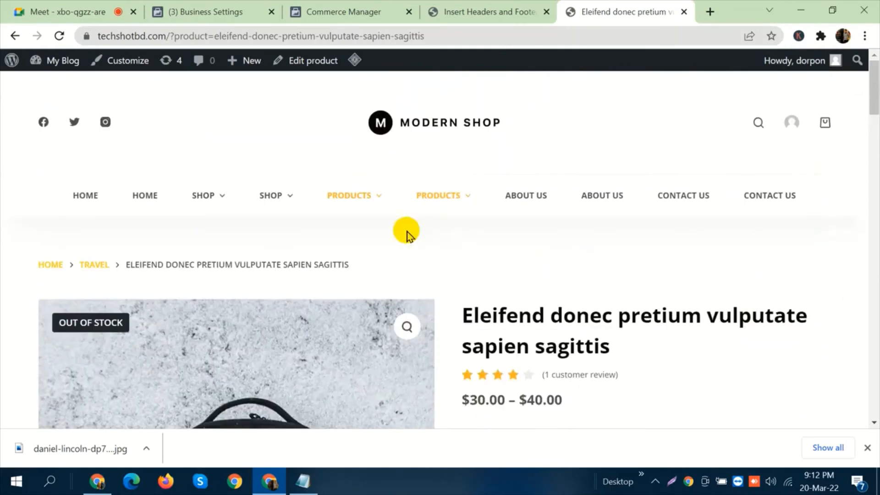
{"action": "mouse_move", "coordinate": [360, 203]}
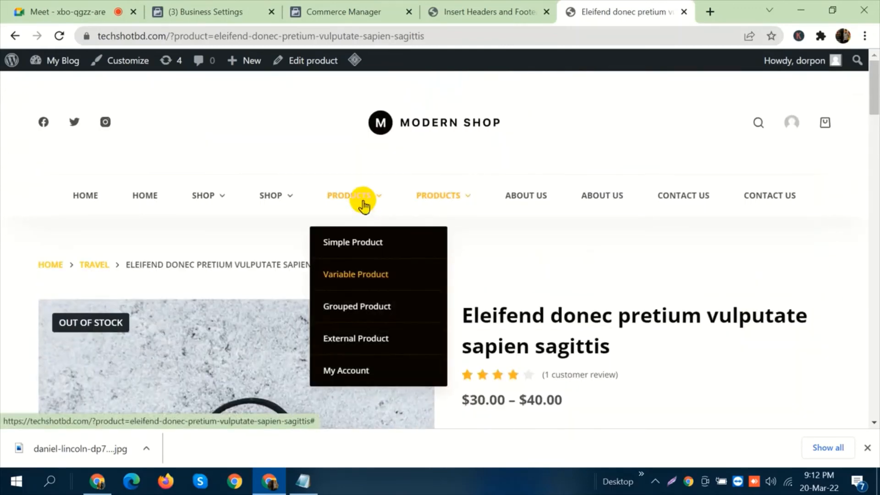
{"action": "left_click", "coordinate": [367, 271]}
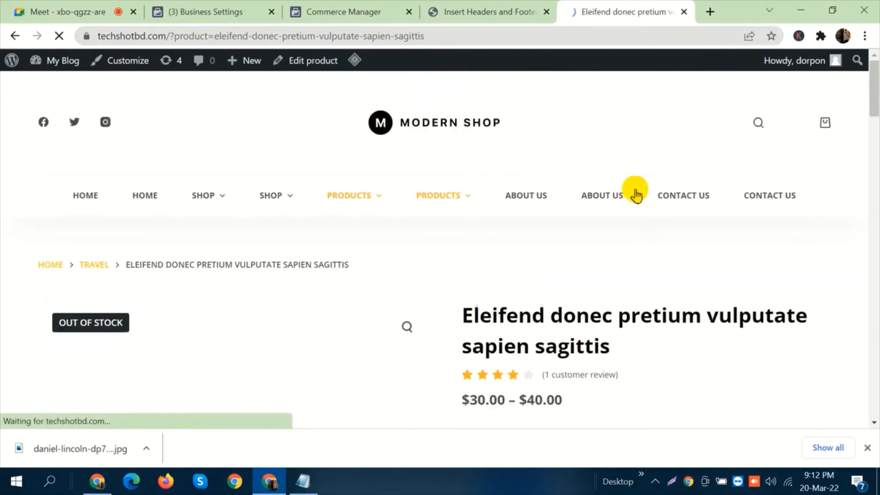
{"action": "scroll", "coordinate": [643, 260], "scroll_direction": "down", "scroll_amount": 8}
{"action": "scroll", "coordinate": [554, 265], "scroll_direction": "down", "scroll_amount": 9}
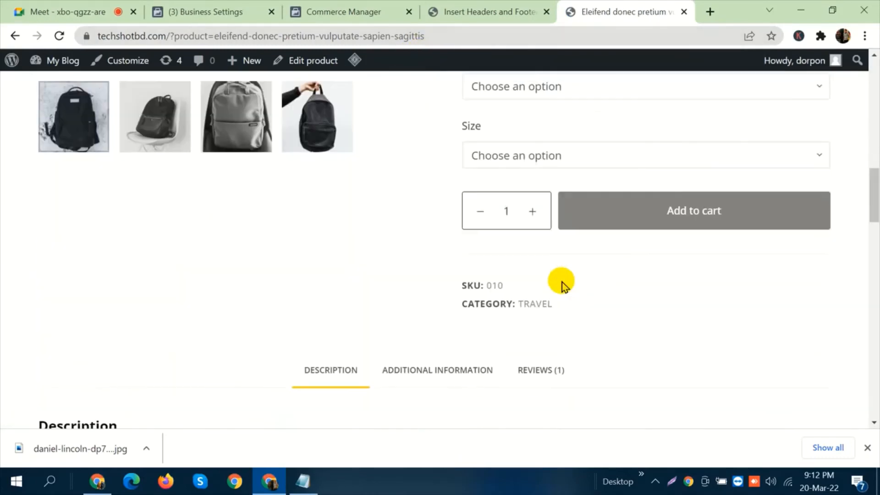
{"action": "scroll", "coordinate": [349, 231], "scroll_direction": "down", "scroll_amount": 3}
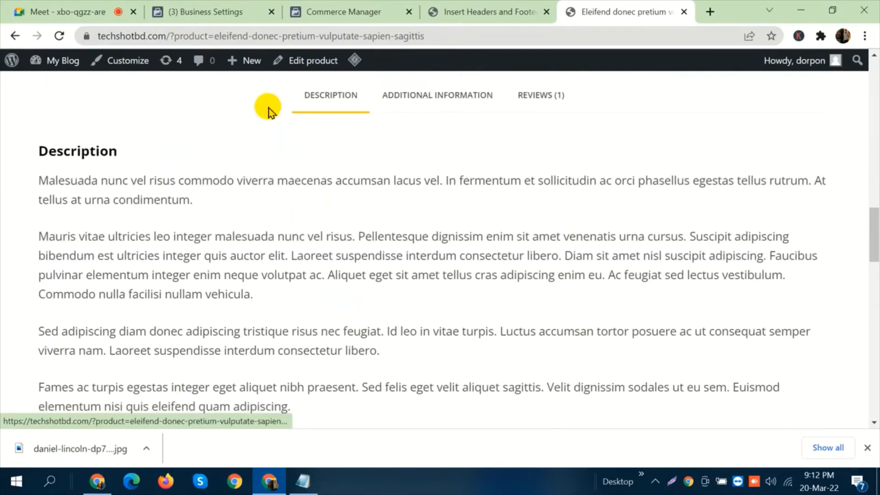
{"action": "left_click", "coordinate": [434, 36]}
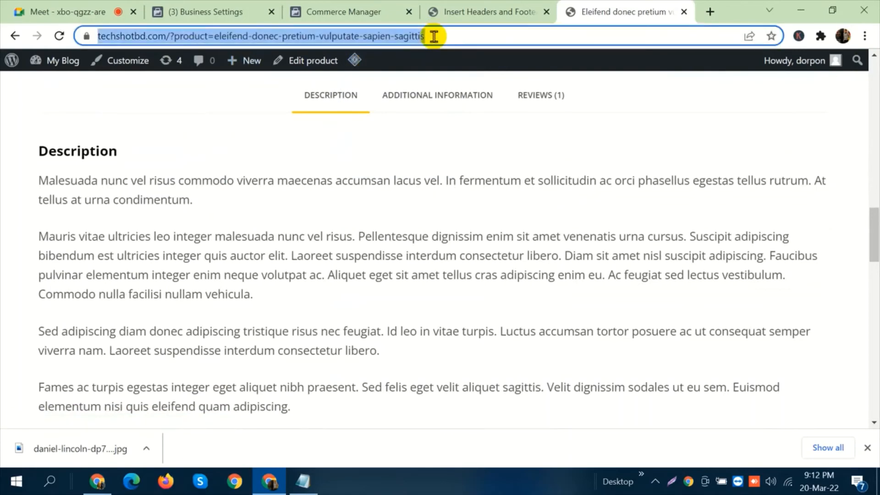
{"action": "left_click", "coordinate": [316, 9]}
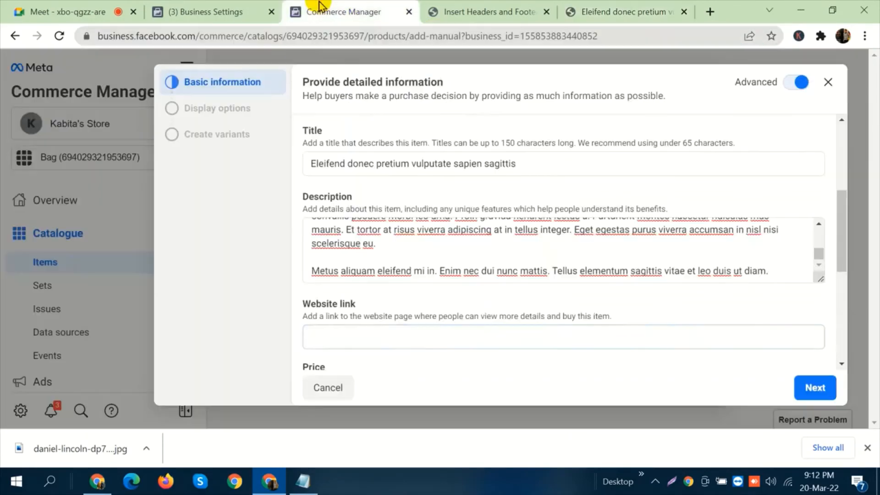
{"action": "left_click", "coordinate": [418, 334]}
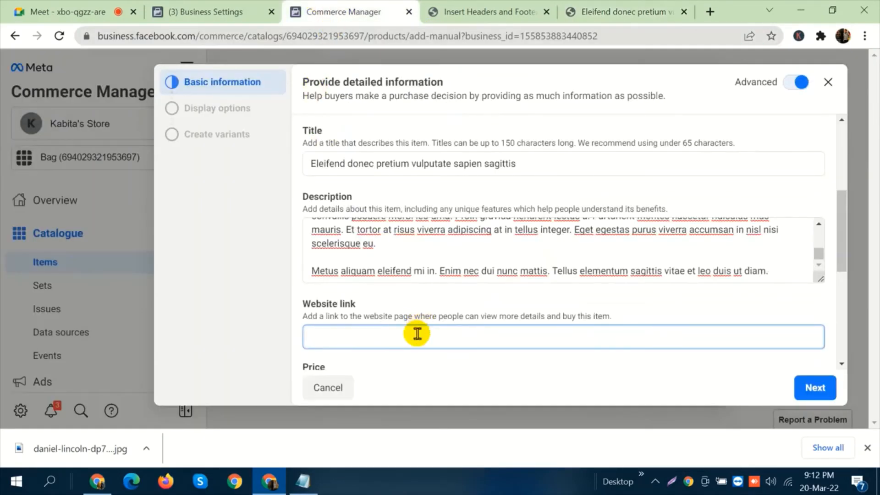
{"action": "type", "text": "https://techshotbd.com/?product=eleifend-donec-pretium-vulputate-sapien-sagittis"}
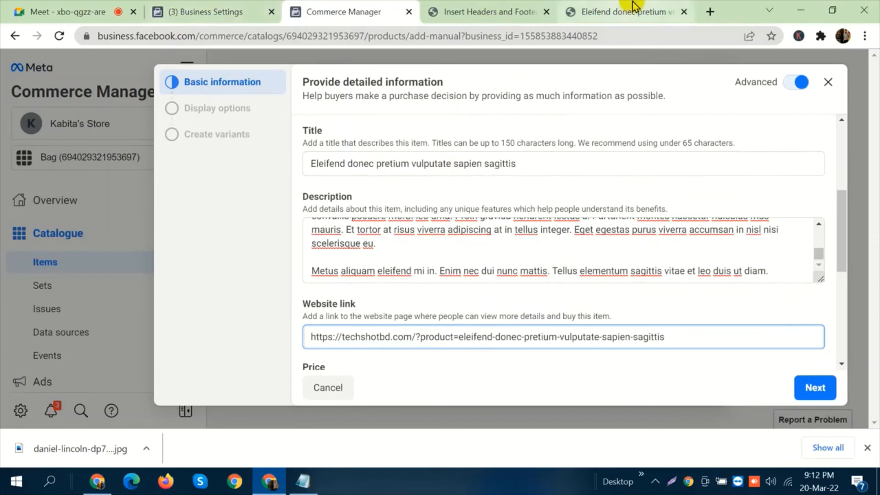
Return to the store's product page and examine the related products and their prices.
{"action": "left_click", "coordinate": [623, 11]}
{"action": "scroll", "coordinate": [592, 286], "scroll_direction": "down", "scroll_amount": 15}
{"action": "scroll", "coordinate": [594, 285], "scroll_direction": "up", "scroll_amount": 3}
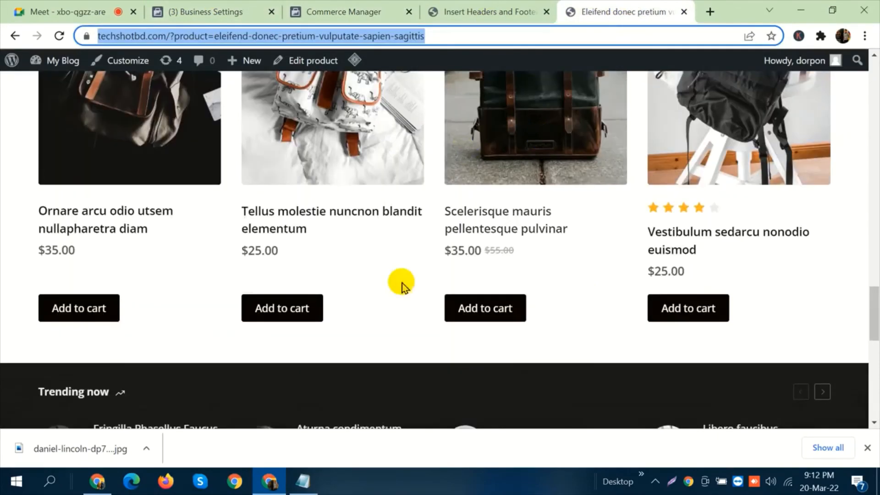
{"action": "scroll", "coordinate": [539, 240], "scroll_direction": "up", "scroll_amount": 5}
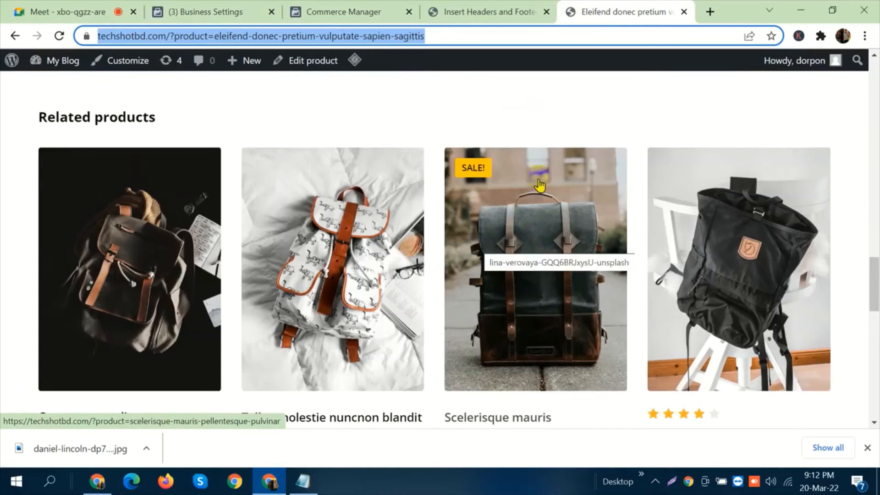
Examine the item's price settings in Commerce Manager, check the backpack's price on the store page, and return to the item form.
{"action": "left_click", "coordinate": [372, 6]}
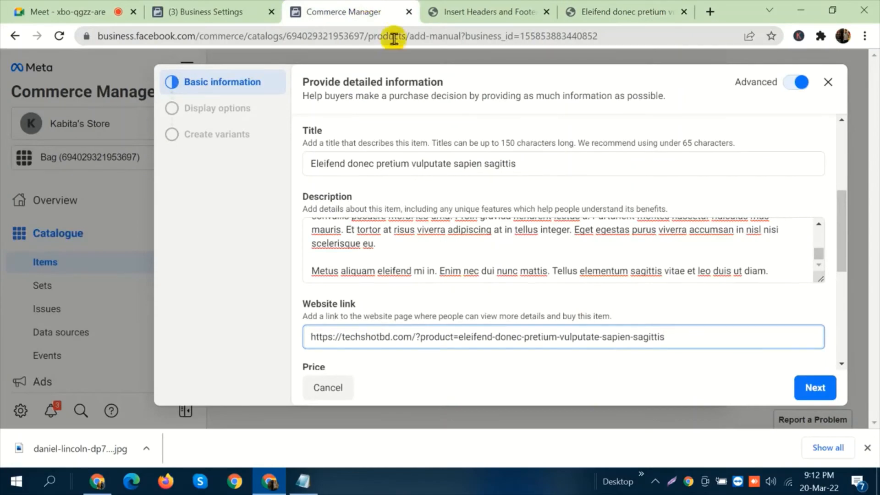
{"action": "scroll", "coordinate": [549, 267], "scroll_direction": "down", "scroll_amount": 3}
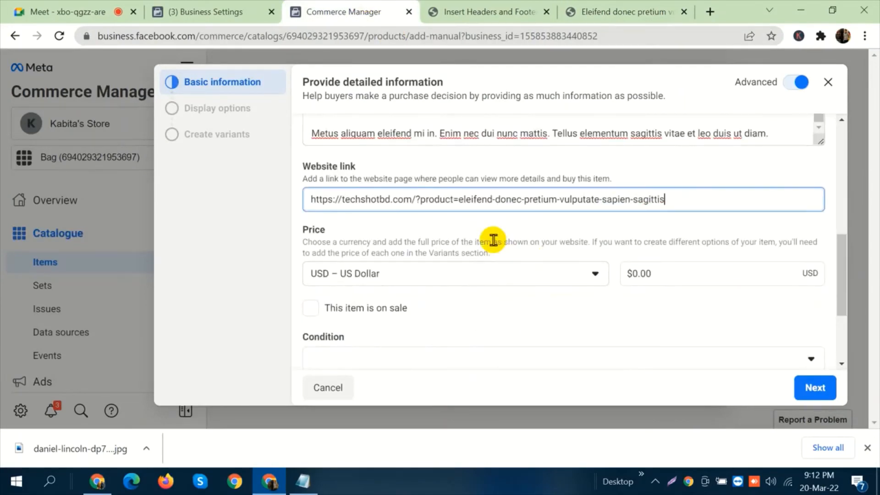
{"action": "scroll", "coordinate": [489, 229], "scroll_direction": "down", "scroll_amount": 2}
{"action": "left_click", "coordinate": [596, 8]}
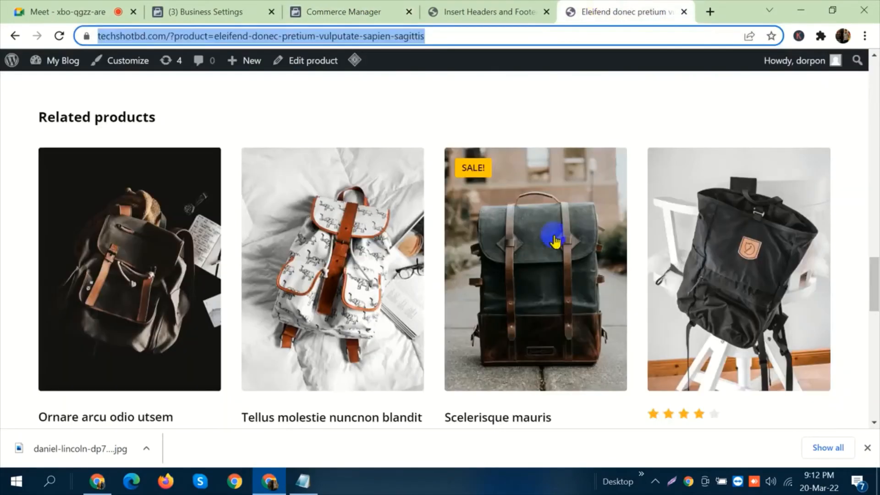
{"action": "scroll", "coordinate": [564, 261], "scroll_direction": "down", "scroll_amount": 1}
{"action": "scroll", "coordinate": [570, 283], "scroll_direction": "up", "scroll_amount": 5}
{"action": "scroll", "coordinate": [571, 282], "scroll_direction": "up", "scroll_amount": 12}
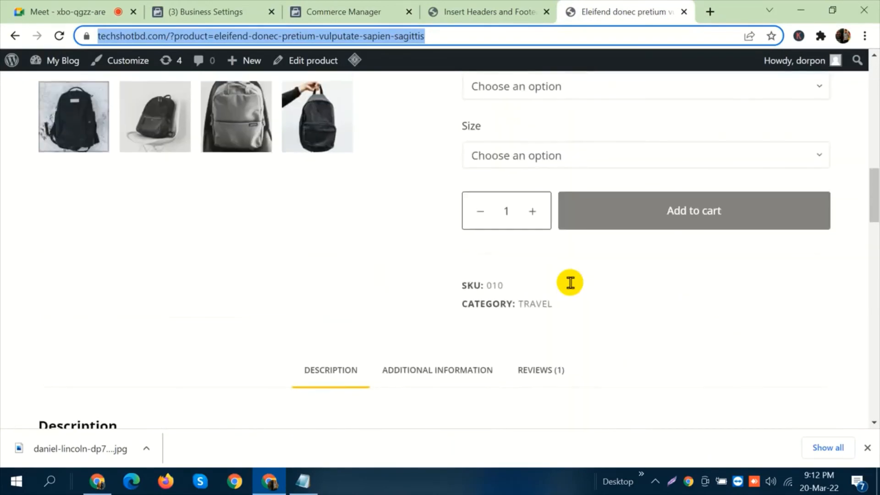
{"action": "scroll", "coordinate": [570, 275], "scroll_direction": "up", "scroll_amount": 6}
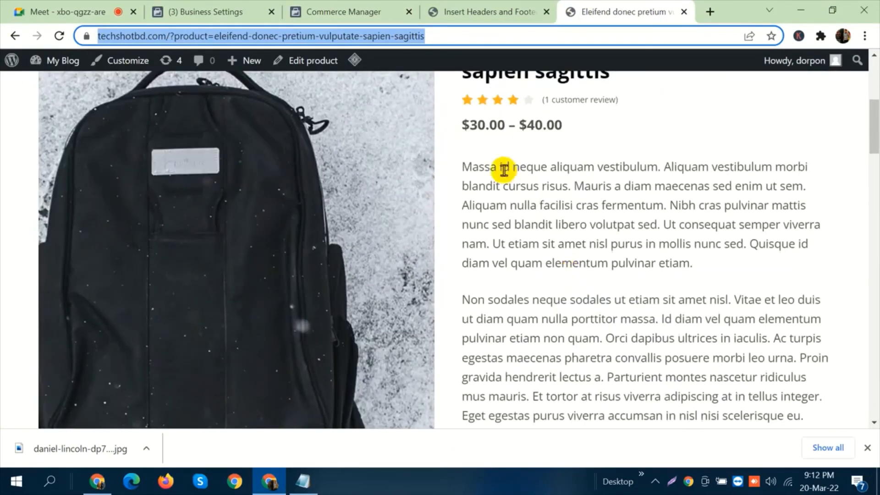
{"action": "scroll", "coordinate": [504, 168], "scroll_direction": "up", "scroll_amount": 2}
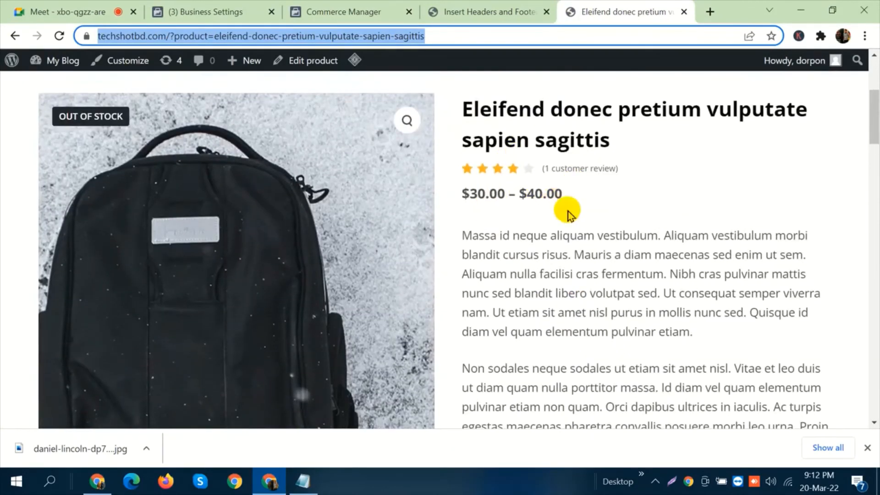
{"action": "left_click", "coordinate": [334, 10]}
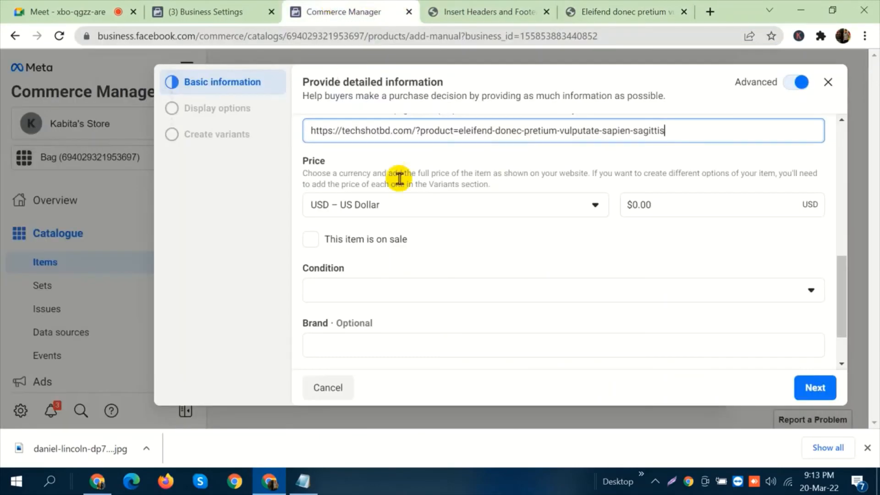
Set the item's price to $30.00 with US Dollar as the currency.
{"action": "left_click", "coordinate": [411, 205]}
{"action": "left_click", "coordinate": [710, 204]}
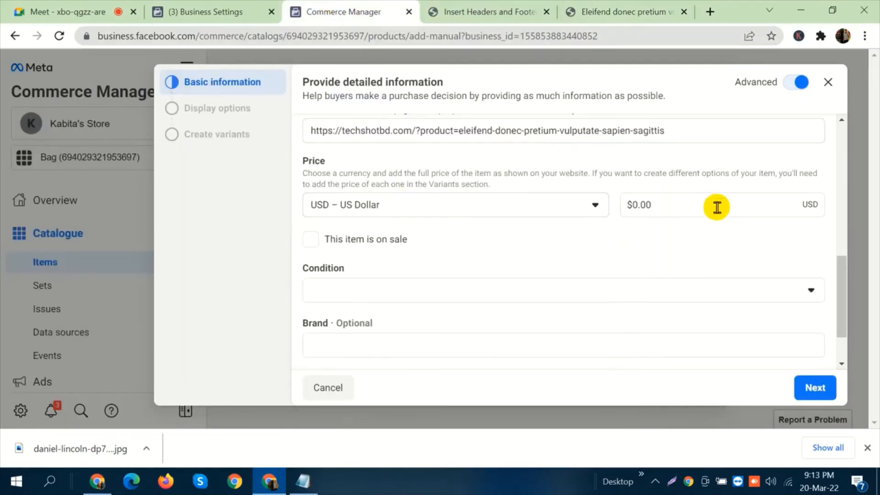
{"action": "left_click", "coordinate": [680, 207]}
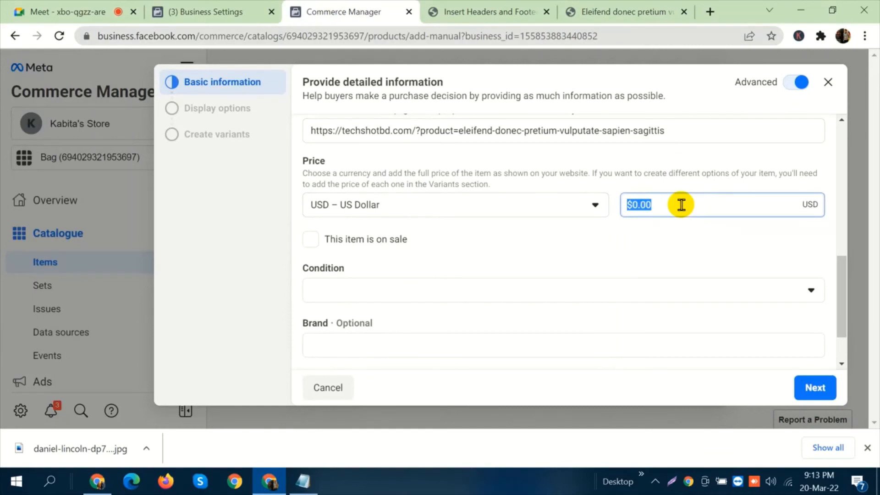
{"action": "type", "text": "30"}
{"action": "left_click", "coordinate": [690, 184]}
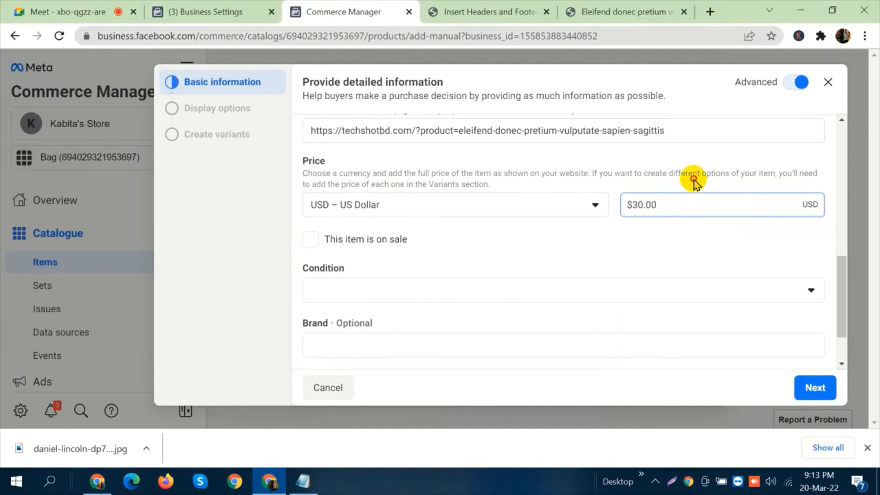
Change the item's price to $40.00.
{"action": "left_click", "coordinate": [672, 203]}
{"action": "type", "text": "40"}
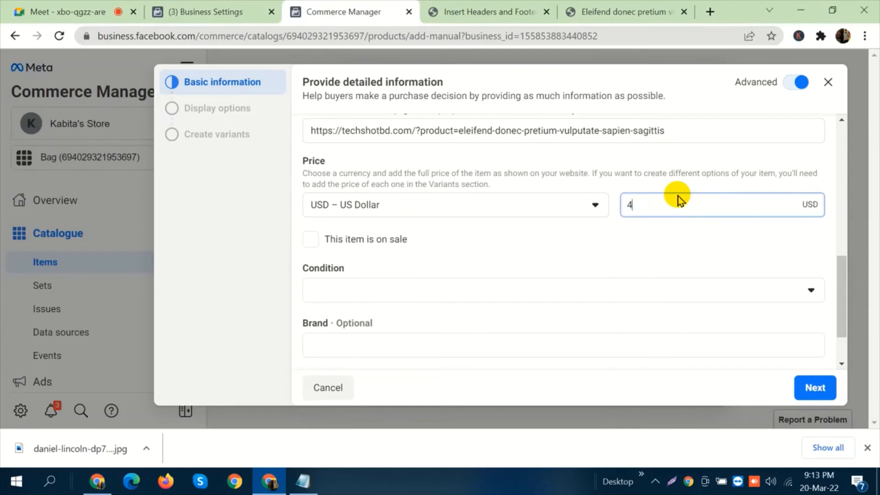
{"action": "left_click", "coordinate": [687, 177]}
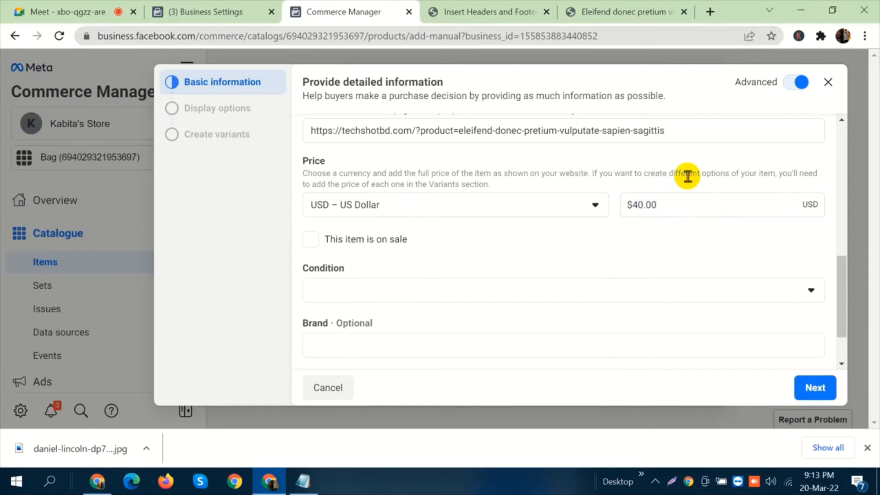
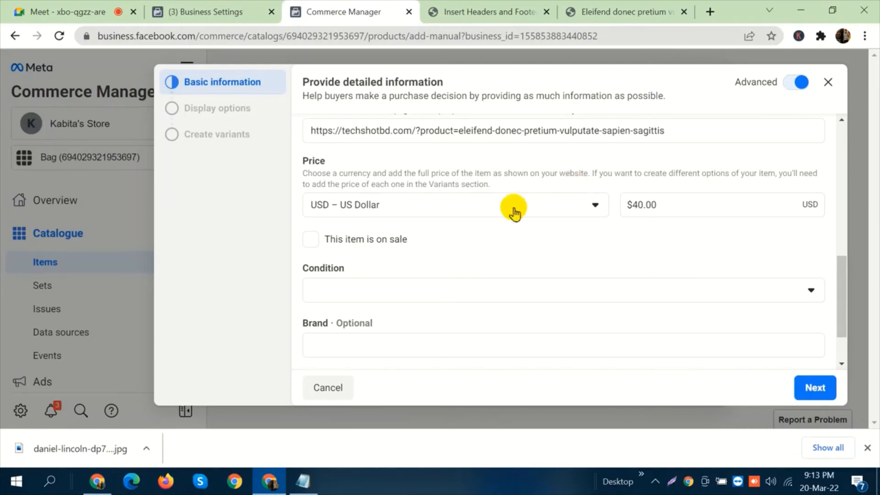
Mark the item as on sale and set its sale price to $30.00.
{"action": "left_click", "coordinate": [361, 238]}
{"action": "double_click", "coordinate": [361, 292]}
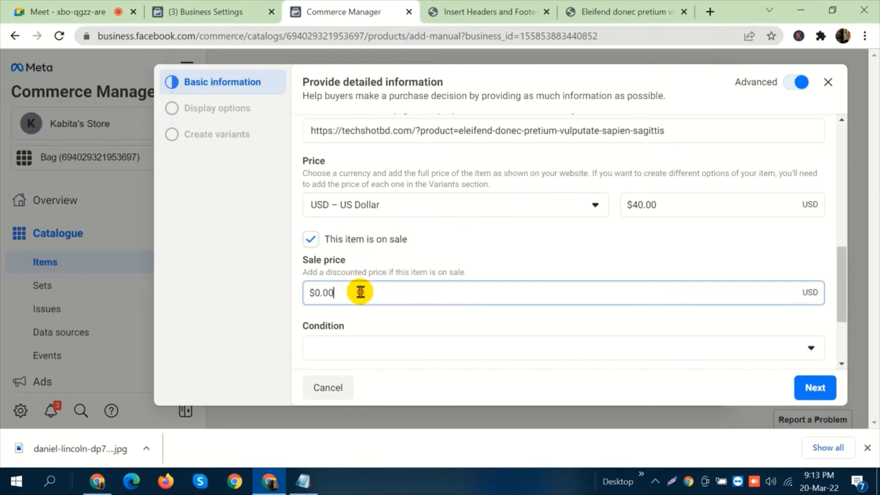
{"action": "type", "text": "30"}
{"action": "left_click", "coordinate": [527, 245]}
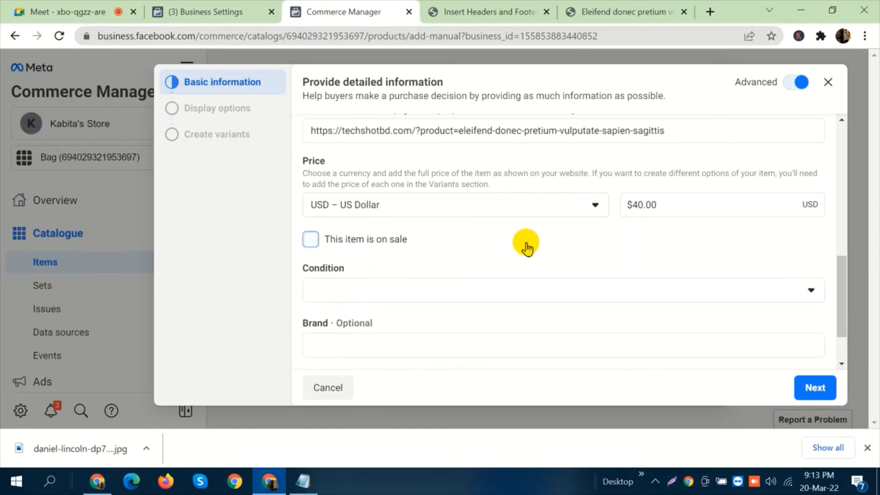
{"action": "left_click", "coordinate": [526, 245]}
{"action": "double_click", "coordinate": [431, 290]}
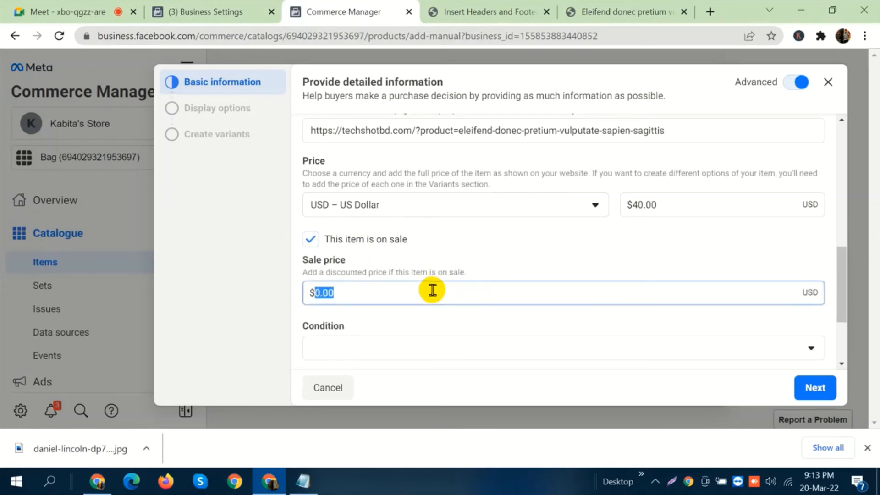
{"action": "type", "text": "30"}
{"action": "left_click", "coordinate": [433, 314]}
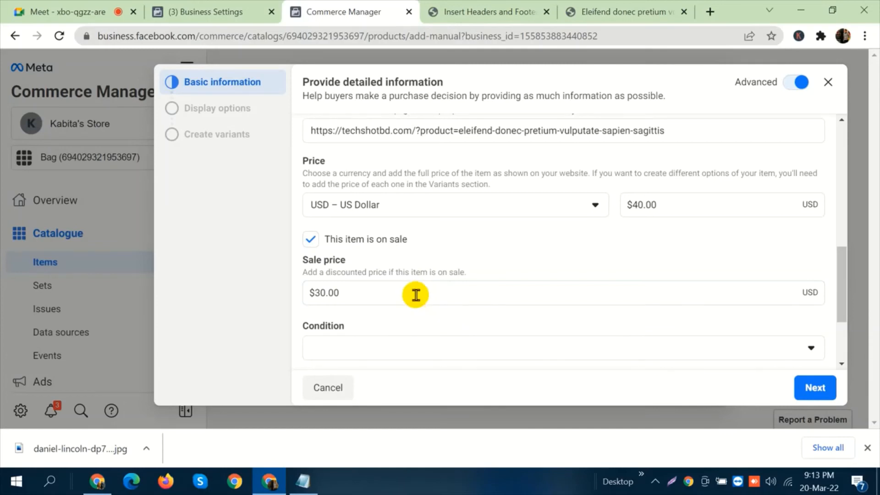
Set the item's condition to New, its brand to Addidas and its content ID to BG102.
{"action": "scroll", "coordinate": [487, 250], "scroll_direction": "down", "scroll_amount": 3}
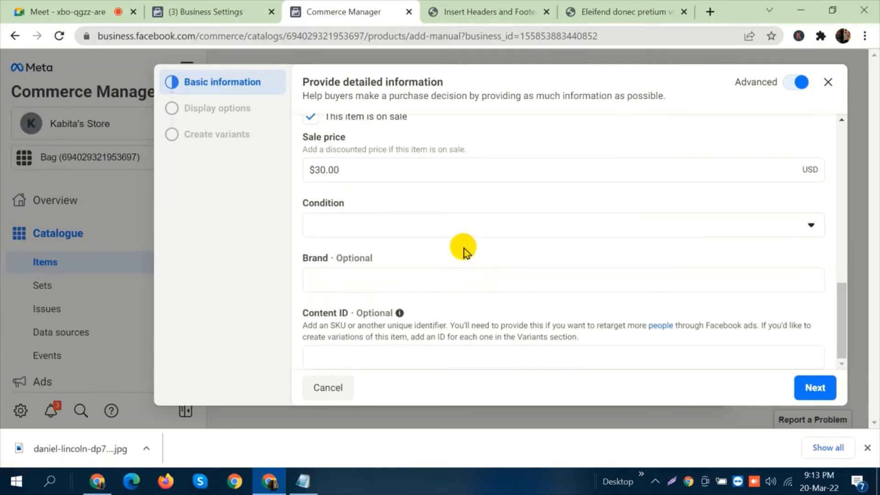
{"action": "left_click", "coordinate": [437, 225]}
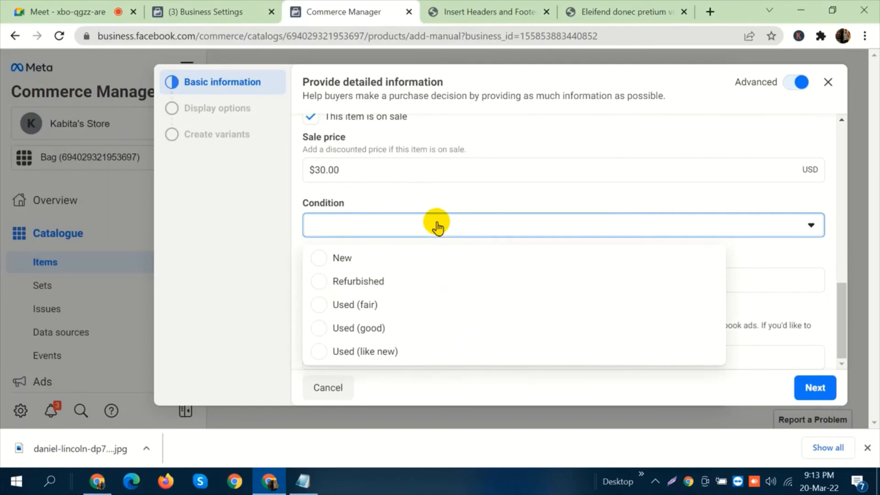
{"action": "left_click", "coordinate": [414, 257]}
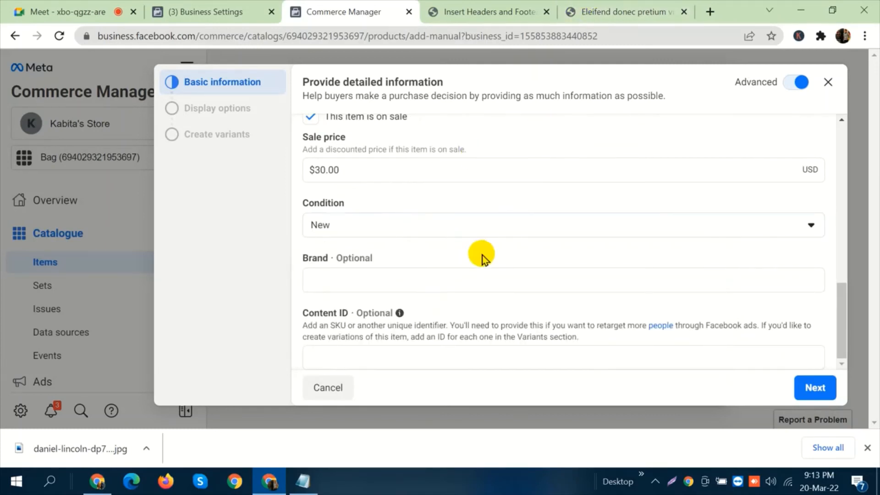
{"action": "left_click", "coordinate": [402, 283]}
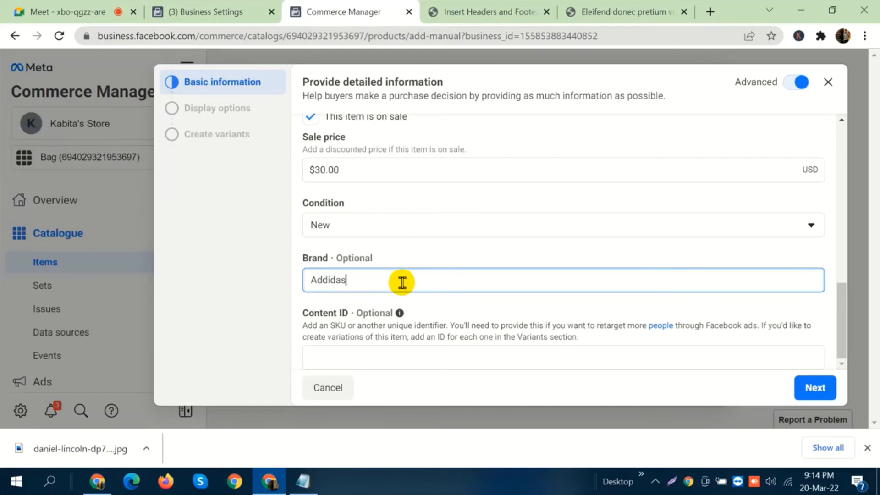
{"action": "left_click", "coordinate": [364, 356]}
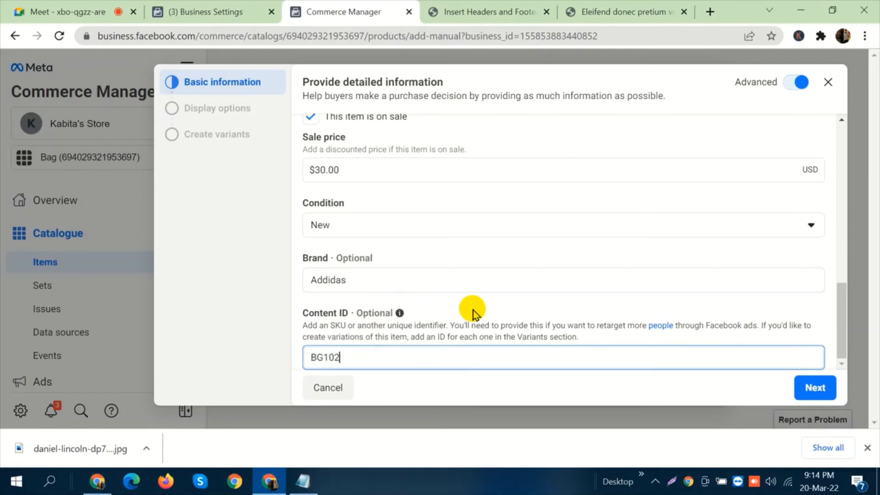
Submit the item through the display options and variants stages without changes, and close the completed form.
{"action": "left_click", "coordinate": [816, 389]}
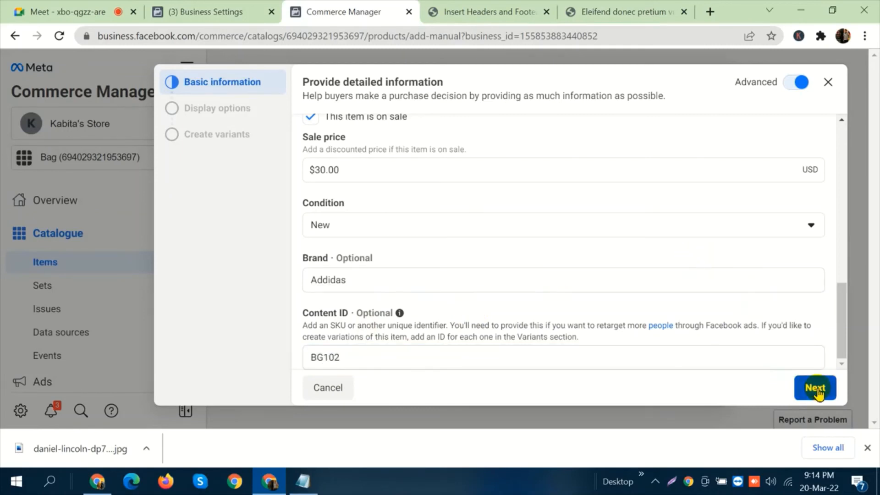
{"action": "left_click", "coordinate": [816, 388]}
{"action": "left_click", "coordinate": [818, 389]}
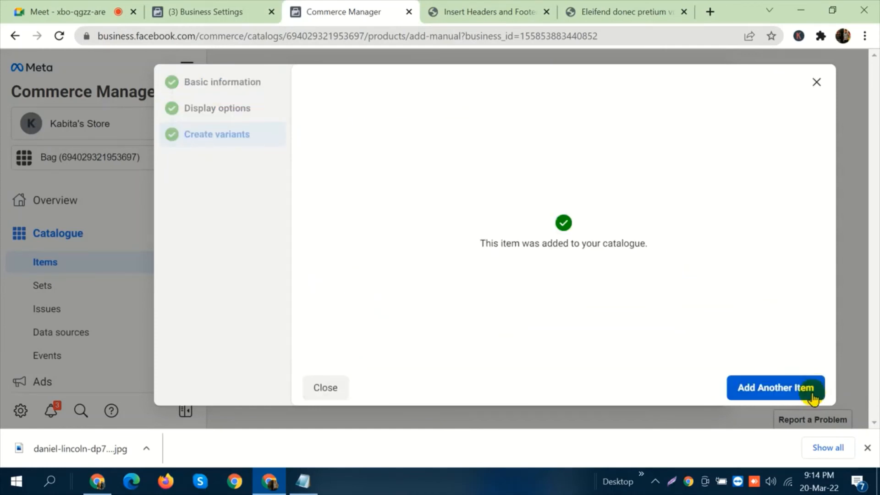
{"action": "left_click", "coordinate": [818, 83]}
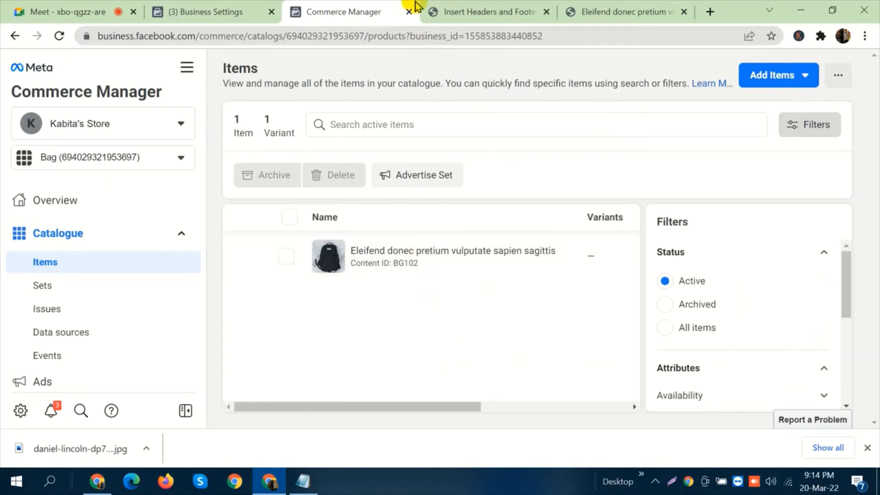
Open the store page of the related product Scelerisque mauris pellentesque pulvinar.
{"action": "left_click", "coordinate": [584, 9]}
{"action": "scroll", "coordinate": [575, 293], "scroll_direction": "down", "scroll_amount": 5}
{"action": "scroll", "coordinate": [573, 291], "scroll_direction": "down", "scroll_amount": 10}
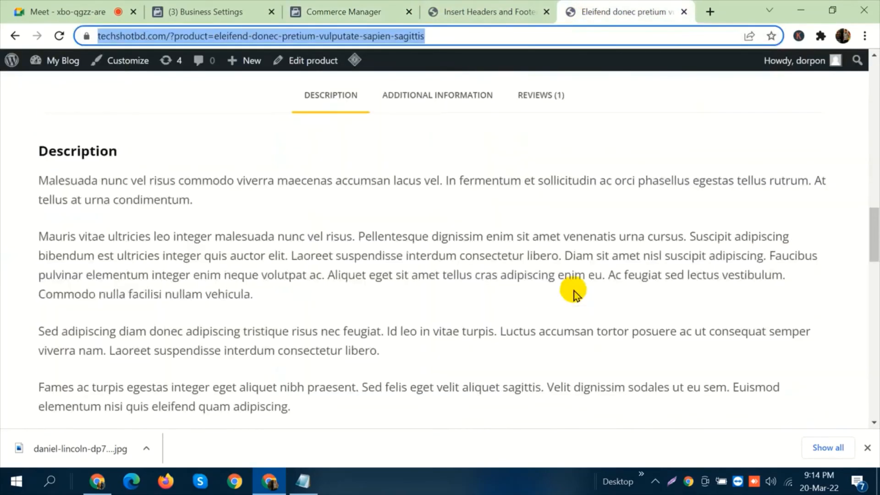
{"action": "left_click", "coordinate": [535, 345]}
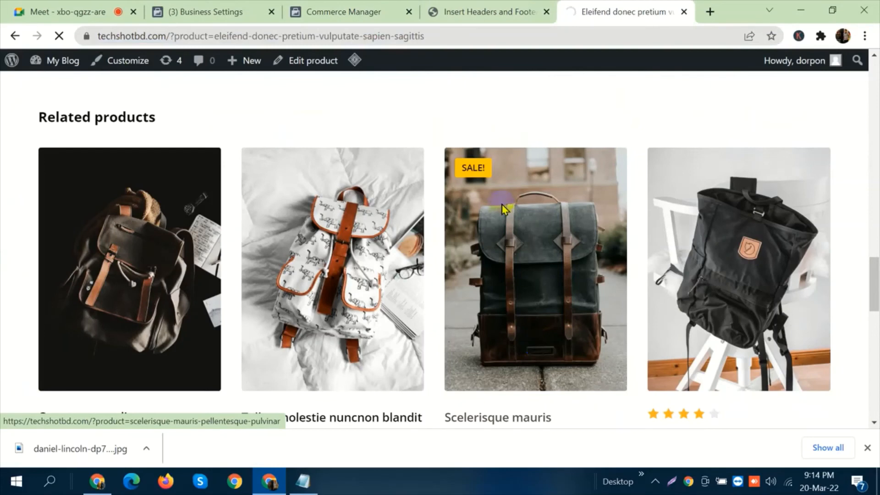
{"action": "scroll", "coordinate": [541, 316], "scroll_direction": "down", "scroll_amount": 3}
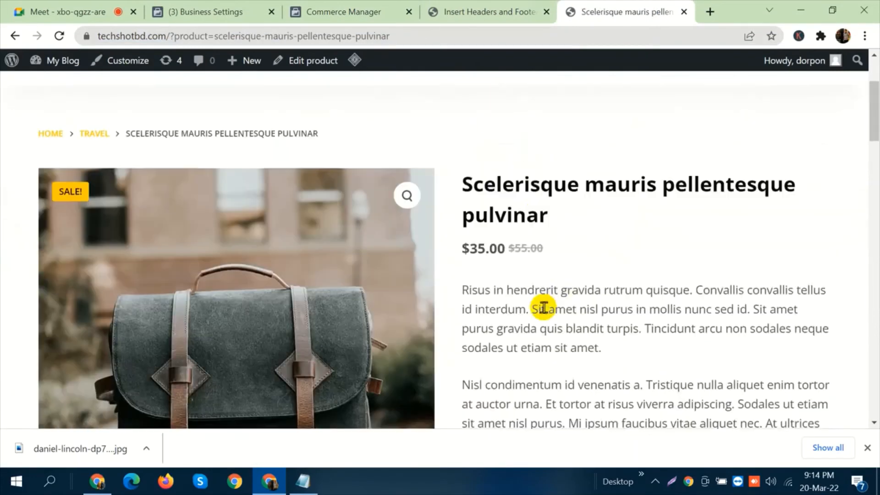
Return to Commerce Manager and start adding one more item to the Bag catalogue.
{"action": "left_click", "coordinate": [370, 8]}
{"action": "left_click", "coordinate": [780, 77]}
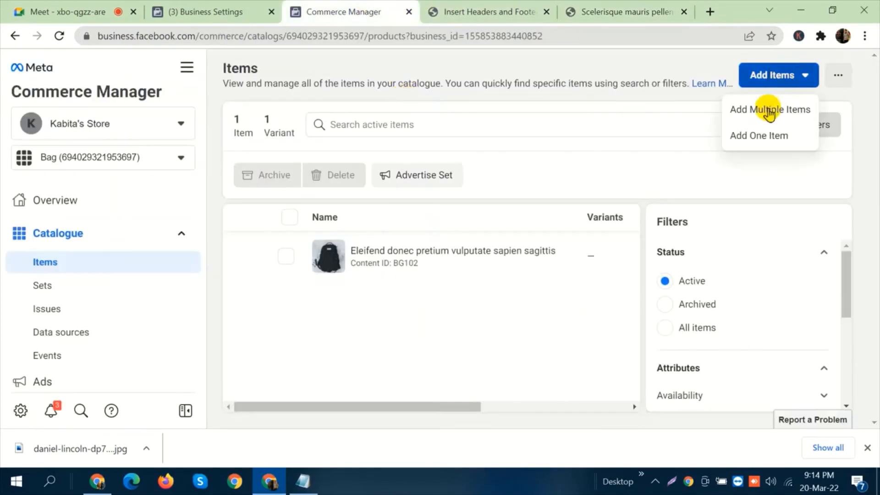
{"action": "left_click", "coordinate": [763, 136]}
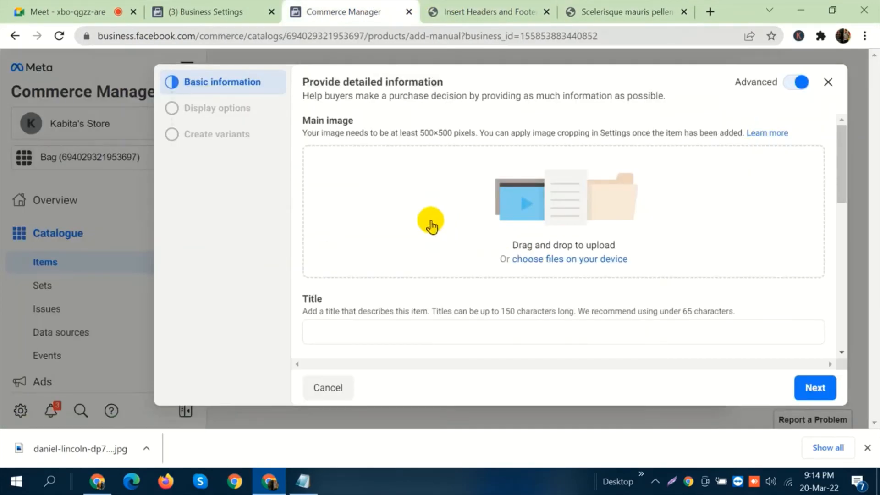
{"action": "left_click", "coordinate": [577, 260]}
Save the Scelerisque mauris backpack's main photo from its store page to the desktop, and copy the product title.
{"action": "left_click", "coordinate": [617, 10]}
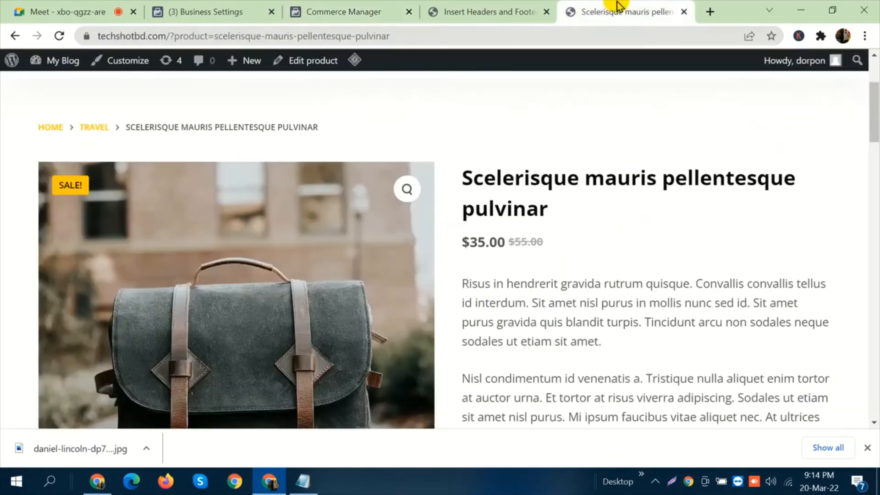
{"action": "right_click", "coordinate": [310, 304]}
{"action": "left_click", "coordinate": [374, 224]}
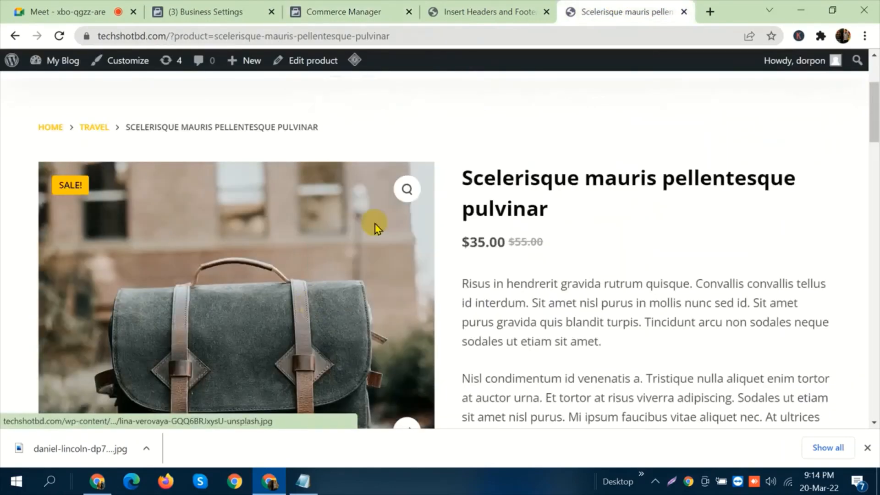
{"action": "left_click", "coordinate": [322, 308]}
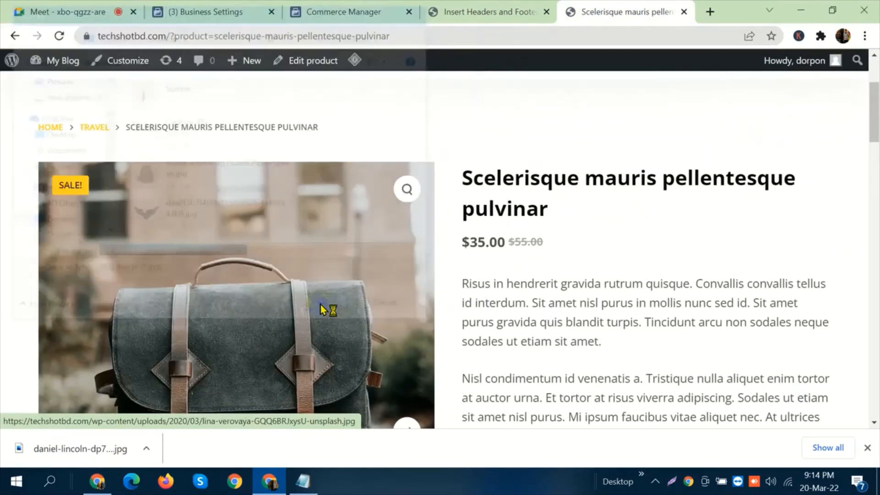
{"action": "left_click_drag", "start_coordinate": [518, 201], "coordinate": [460, 178]}
{"action": "key", "text": "ctrl+c"}
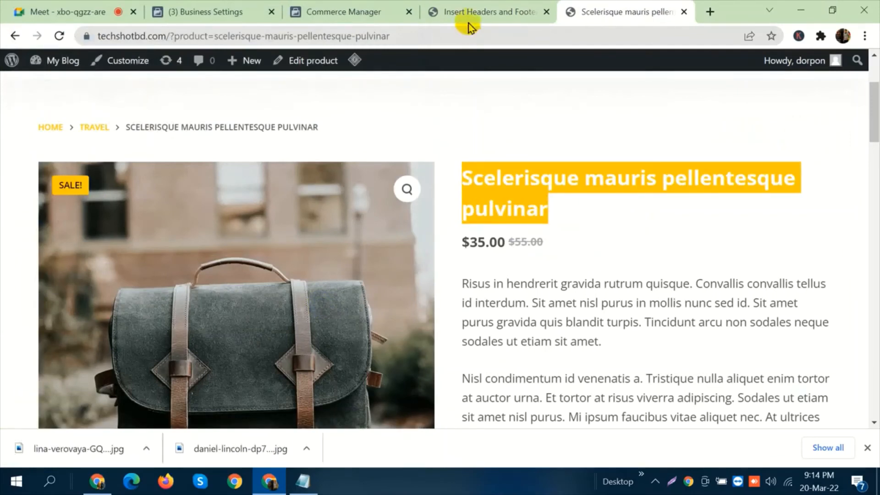
Upload the newly saved backpack photo from the desktop as the new item's main image.
{"action": "left_click", "coordinate": [353, 10]}
{"action": "left_click", "coordinate": [533, 260]}
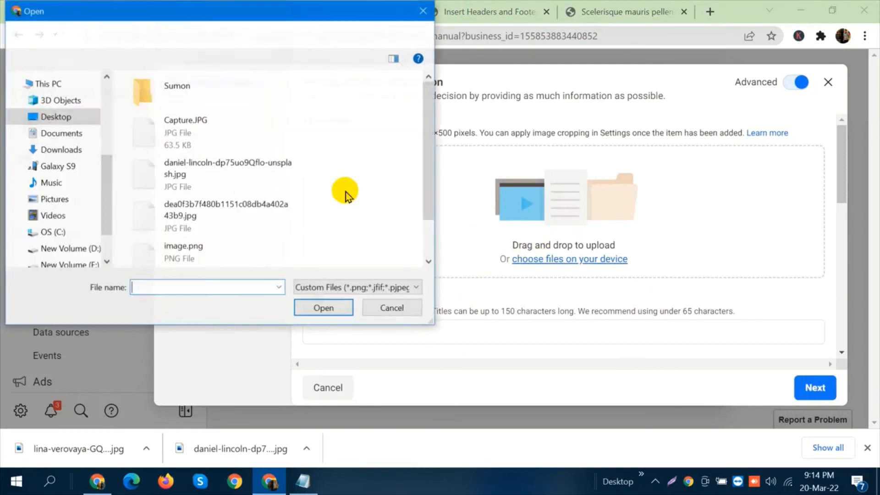
{"action": "scroll", "coordinate": [228, 195], "scroll_direction": "down", "scroll_amount": 1}
{"action": "left_click", "coordinate": [222, 236]}
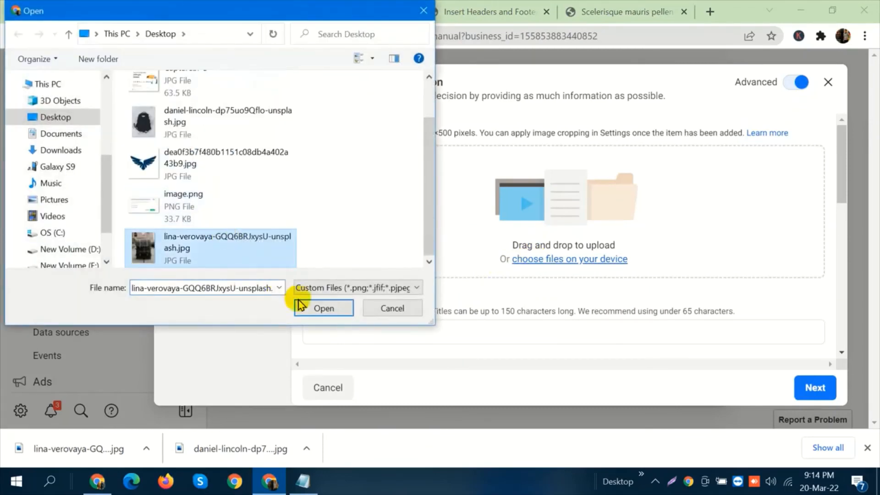
{"action": "left_click", "coordinate": [312, 307]}
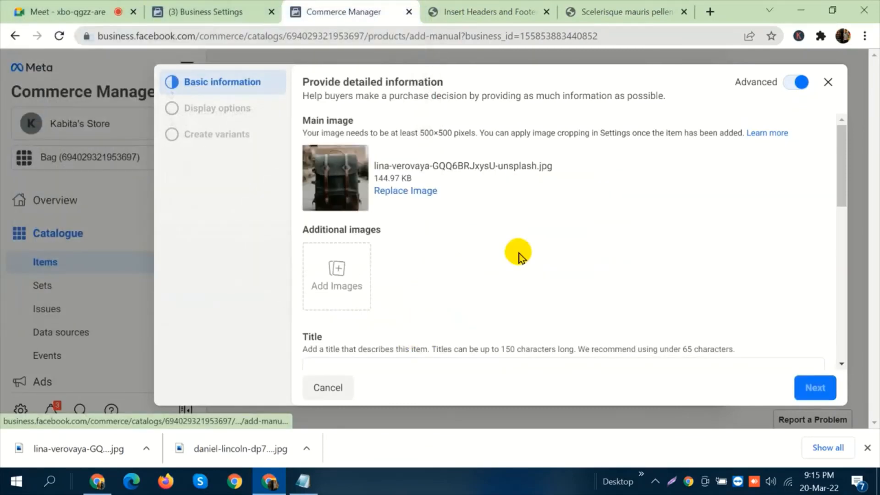
Check the backpack's store page, and set the item's title to Scelerisque mauris pellentesque pulvinar.
{"action": "scroll", "coordinate": [518, 251], "scroll_direction": "down", "scroll_amount": 3}
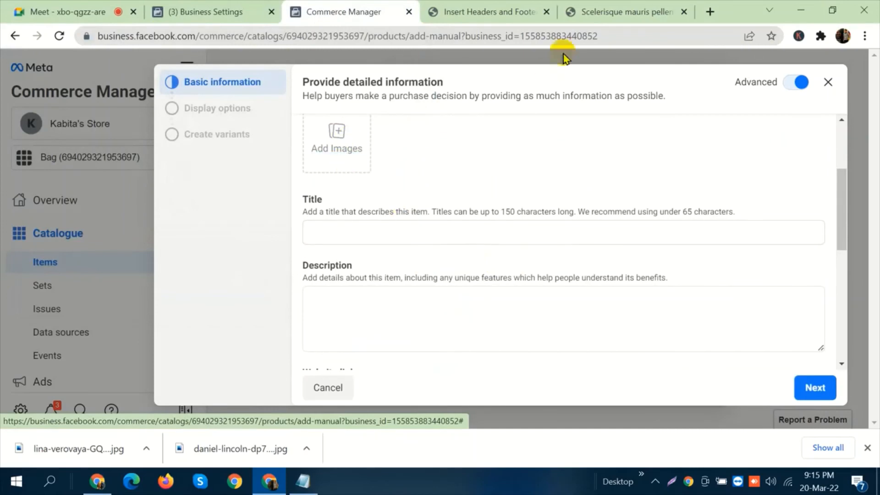
{"action": "left_click", "coordinate": [586, 12]}
{"action": "scroll", "coordinate": [442, 337], "scroll_direction": "down", "scroll_amount": 5}
{"action": "scroll", "coordinate": [435, 330], "scroll_direction": "down", "scroll_amount": 3}
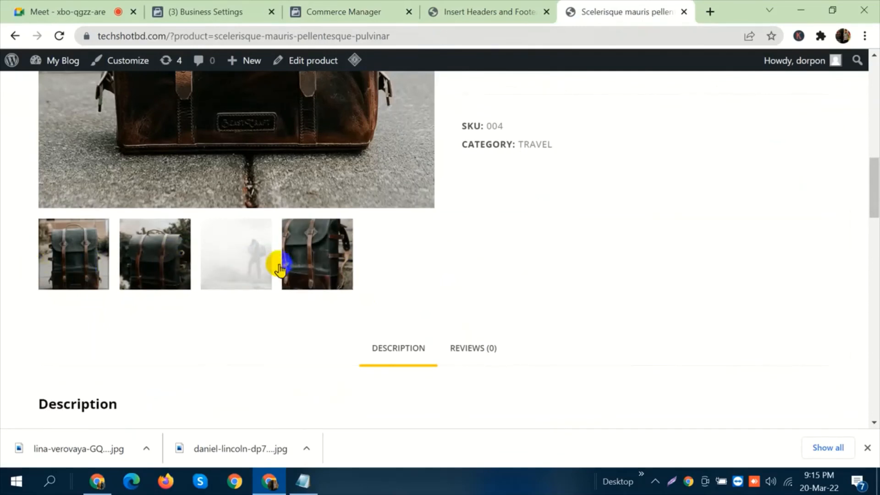
{"action": "left_click", "coordinate": [374, 10]}
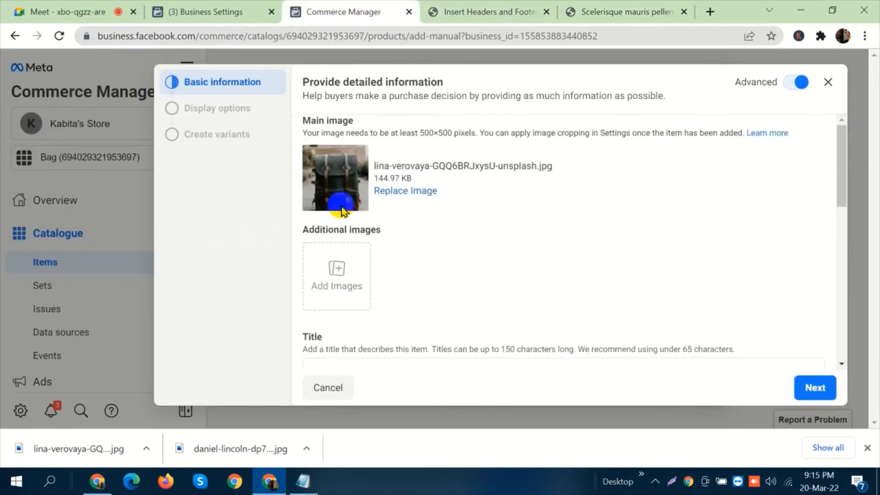
{"action": "scroll", "coordinate": [435, 266], "scroll_direction": "down", "scroll_amount": 1}
{"action": "left_click", "coordinate": [414, 298]}
{"action": "key", "text": "ctrl+v"}
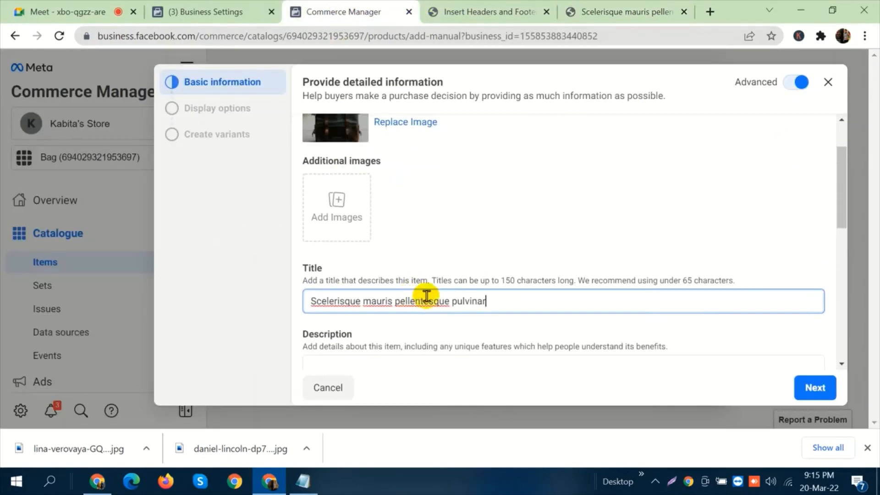
Copy both description paragraphs from the backpack's store page into the item's description.
{"action": "scroll", "coordinate": [495, 241], "scroll_direction": "down", "scroll_amount": 2}
{"action": "left_click", "coordinate": [468, 254]}
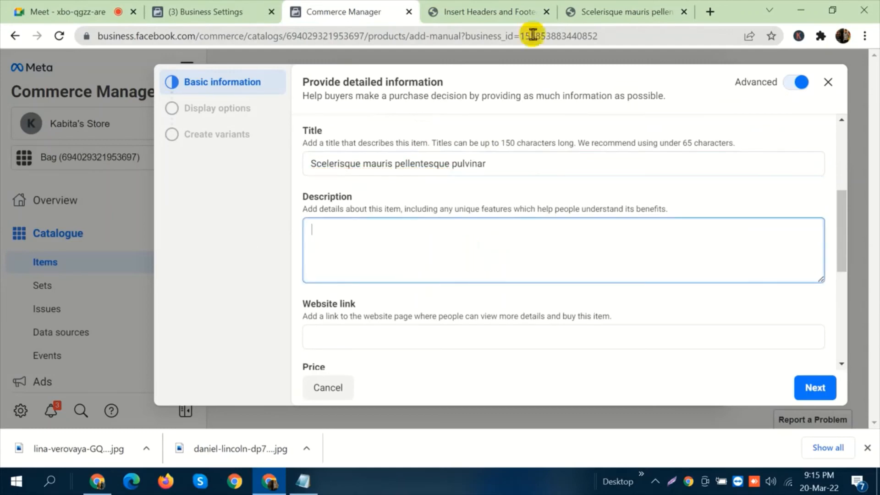
{"action": "left_click", "coordinate": [573, 12]}
{"action": "scroll", "coordinate": [618, 296], "scroll_direction": "up", "scroll_amount": 10}
{"action": "scroll", "coordinate": [618, 295], "scroll_direction": "down", "scroll_amount": 10}
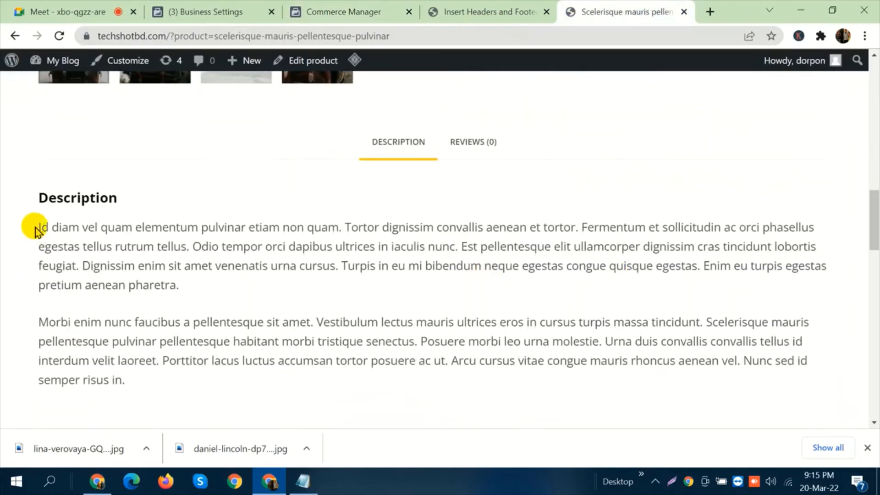
{"action": "left_click_drag", "start_coordinate": [37, 226], "coordinate": [148, 381]}
{"action": "key", "text": "ctrl+c"}
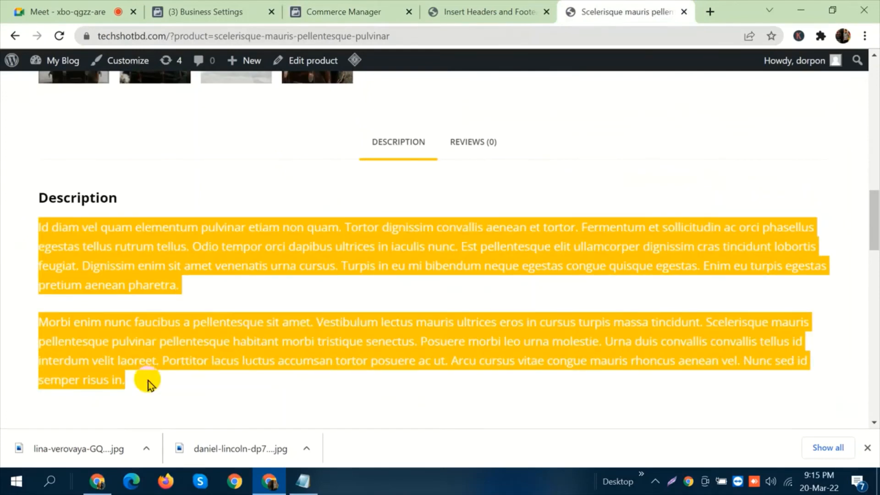
{"action": "left_click", "coordinate": [330, 10]}
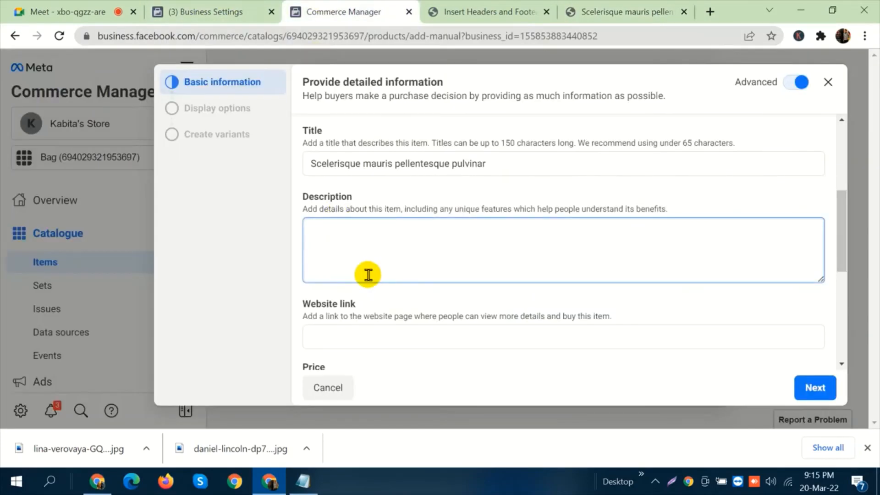
{"action": "left_click", "coordinate": [367, 273]}
{"action": "key", "text": "ctrl+v"}
{"action": "scroll", "coordinate": [437, 296], "scroll_direction": "down", "scroll_amount": 3}
{"action": "left_click", "coordinate": [398, 200]}
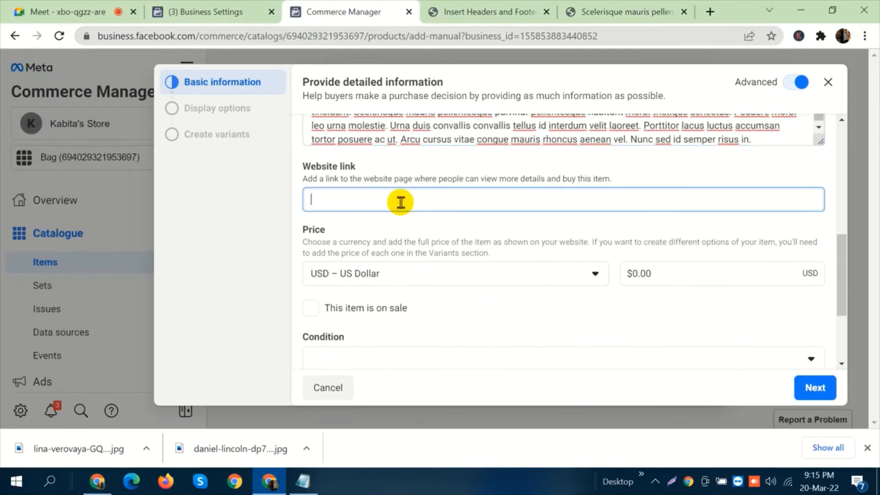
{"action": "left_click", "coordinate": [637, 7]}
{"action": "scroll", "coordinate": [380, 246], "scroll_direction": "up", "scroll_amount": 10}
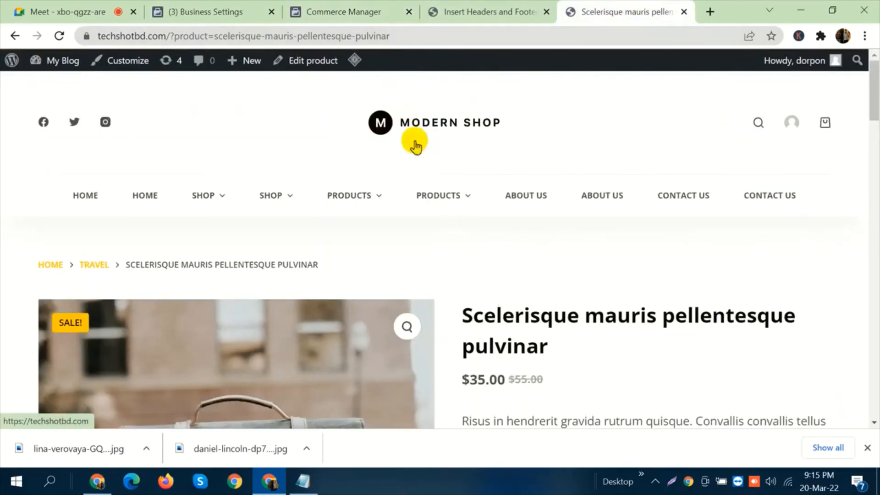
{"action": "scroll", "coordinate": [539, 237], "scroll_direction": "down", "scroll_amount": 7}
{"action": "scroll", "coordinate": [540, 237], "scroll_direction": "up", "scroll_amount": 7}
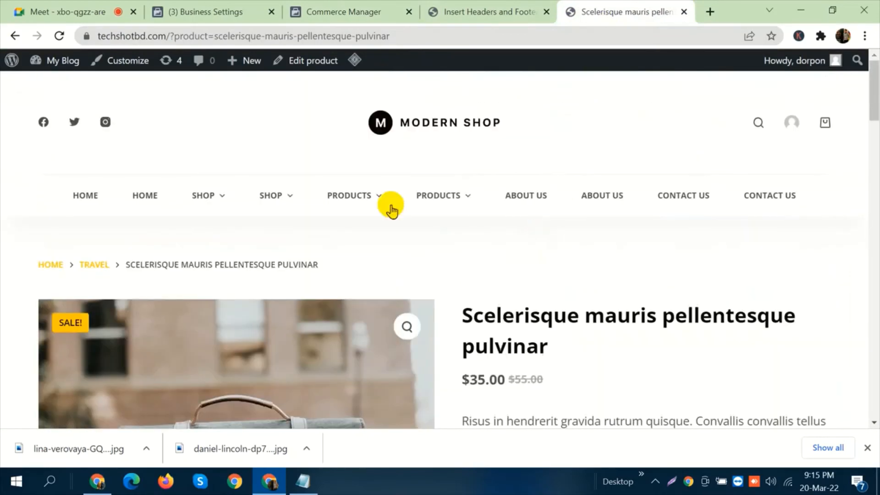
{"action": "mouse_move", "coordinate": [353, 202]}
{"action": "left_click", "coordinate": [353, 275]}
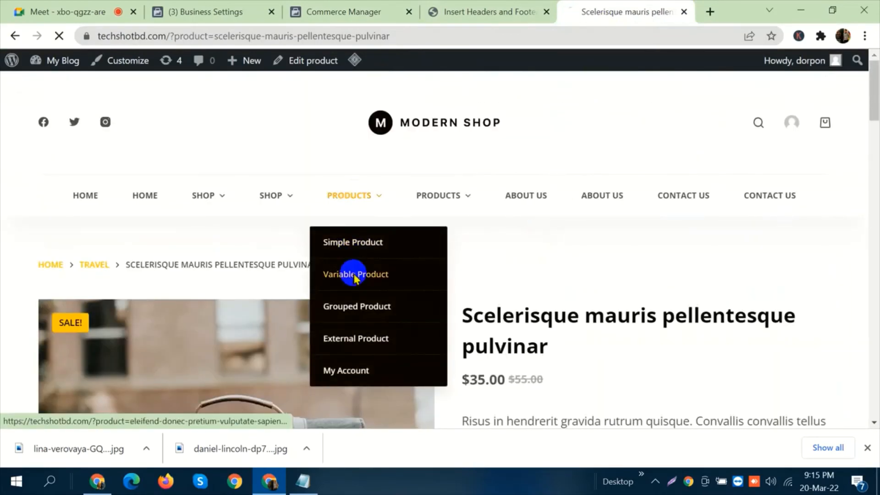
{"action": "left_click", "coordinate": [444, 36]}
{"action": "key", "text": "ctrl+c"}
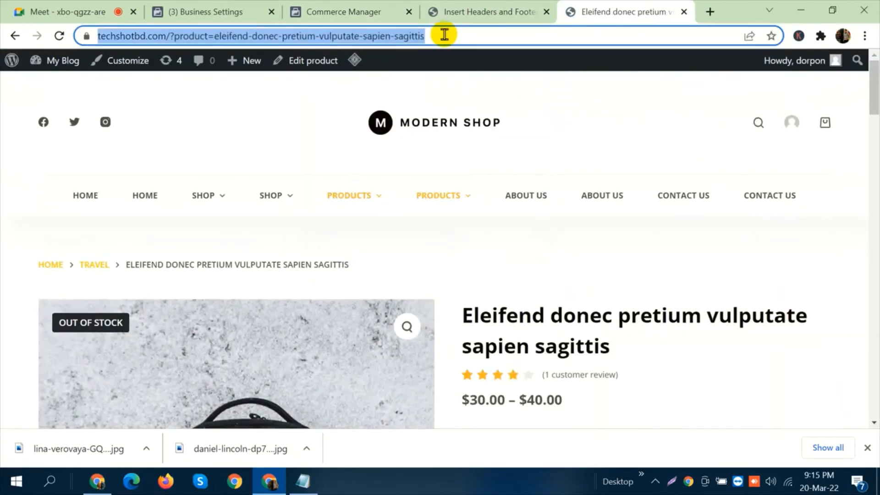
{"action": "left_click", "coordinate": [355, 10]}
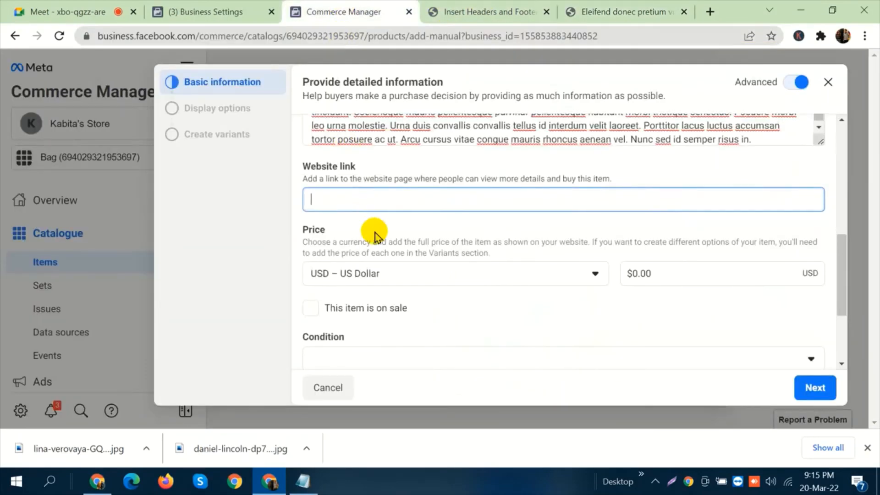
{"action": "key", "text": "ctrl+v"}
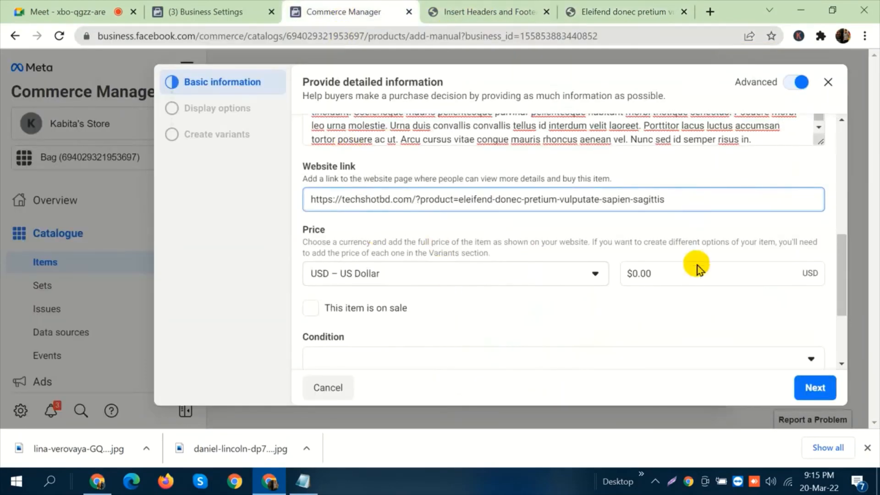
Check the prices on the Scelerisque mauris backpack's store page, and set the item's price to 55.00 USD.
{"action": "left_click", "coordinate": [634, 7]}
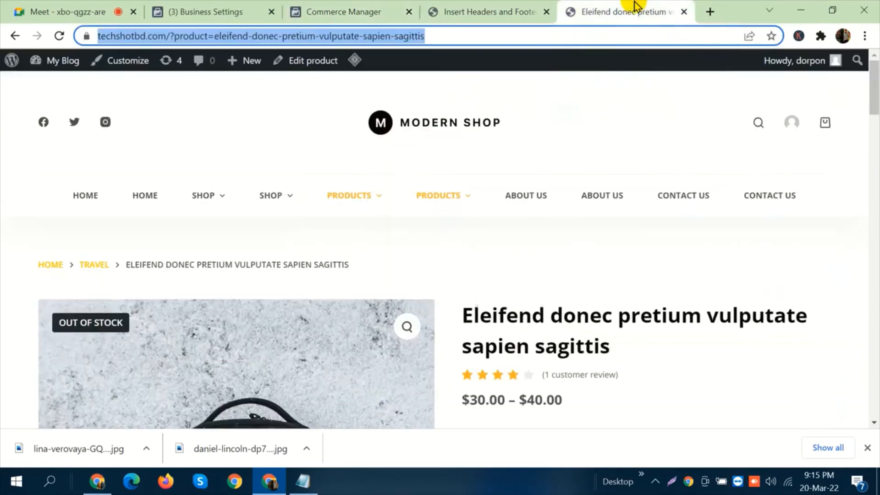
{"action": "scroll", "coordinate": [606, 284], "scroll_direction": "down", "scroll_amount": 1}
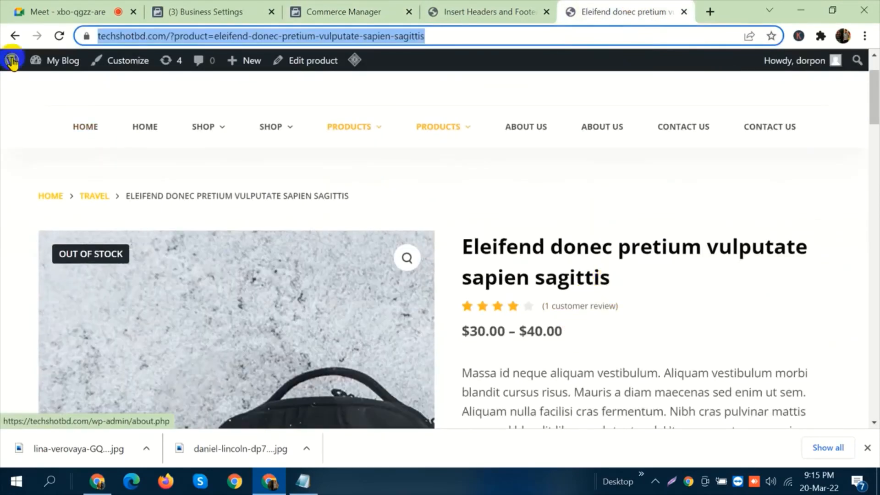
{"action": "left_click", "coordinate": [15, 36]}
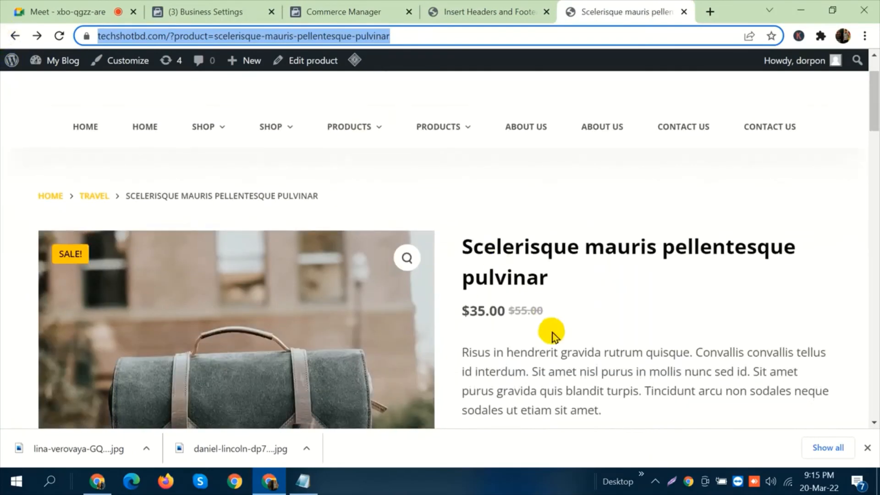
{"action": "left_click_drag", "start_coordinate": [546, 315], "coordinate": [514, 312]}
{"action": "left_click", "coordinate": [562, 311]}
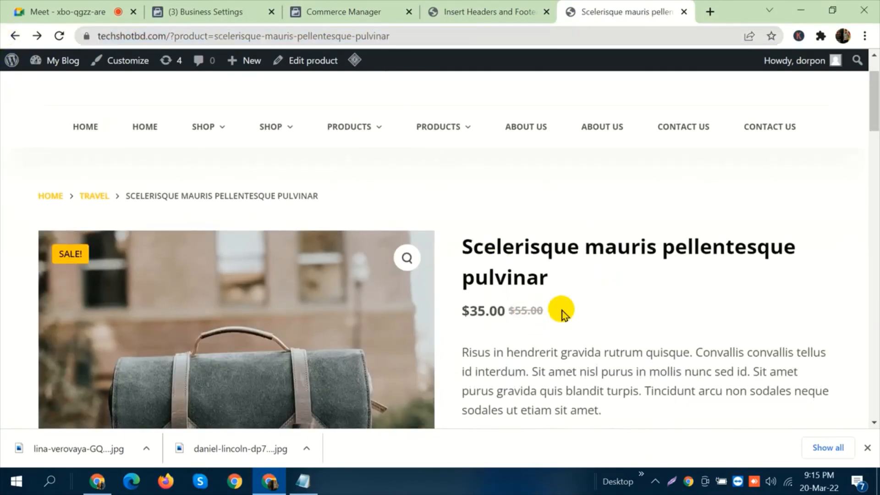
{"action": "left_click", "coordinate": [391, 9]}
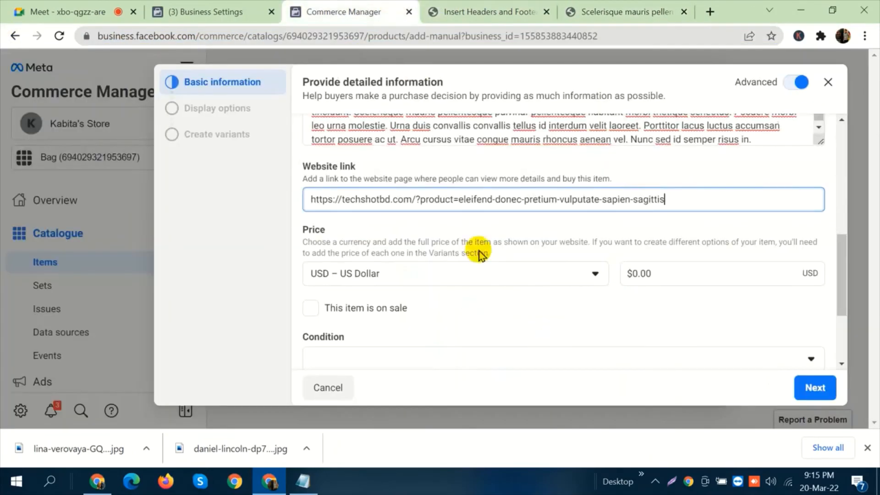
{"action": "left_click", "coordinate": [663, 273]}
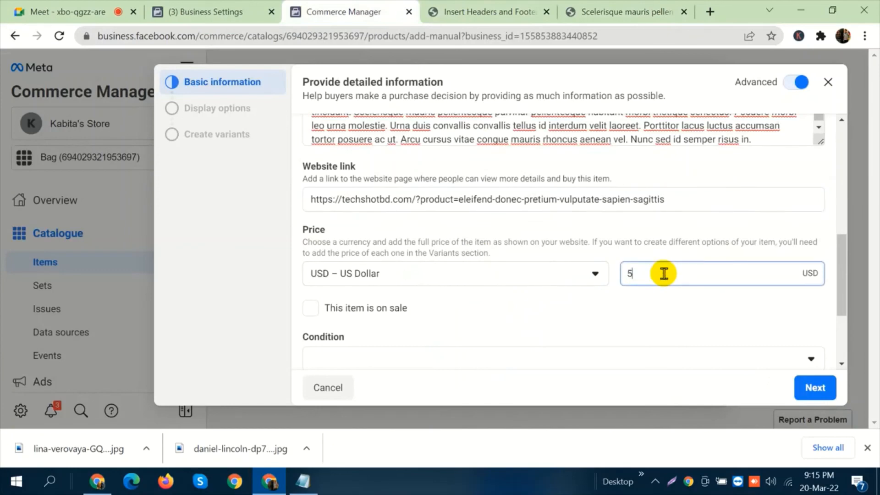
{"action": "type", "text": "55"}
{"action": "left_click", "coordinate": [651, 175]}
Recheck the backpack's discounted price on its store page, then mark the item as on sale with a sale price of 35.00 USD.
{"action": "left_click", "coordinate": [640, 9]}
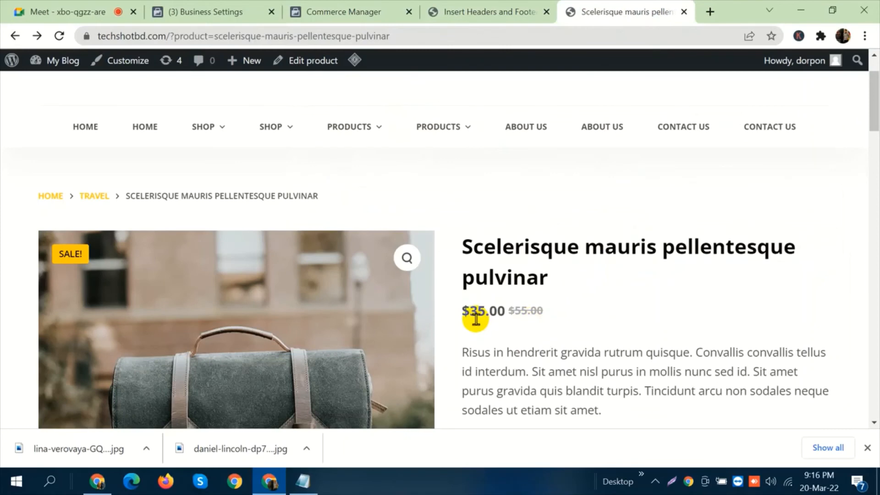
{"action": "left_click", "coordinate": [404, 7]}
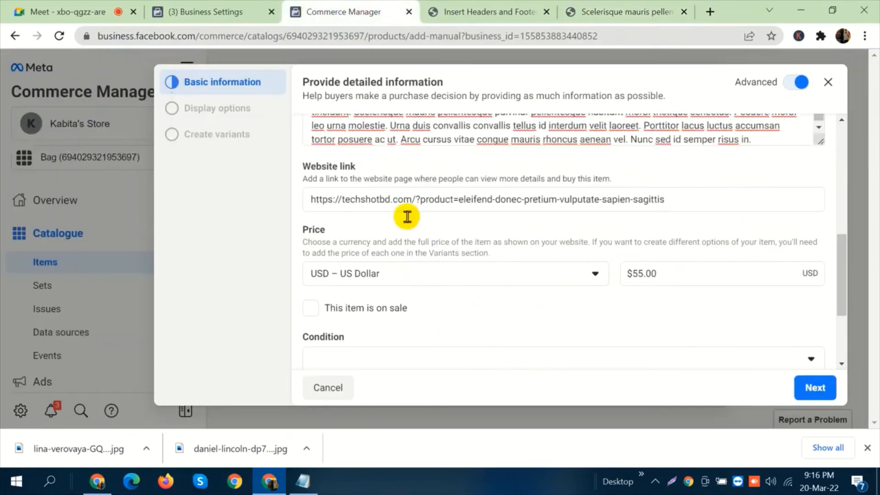
{"action": "left_click", "coordinate": [411, 312]}
{"action": "left_click", "coordinate": [393, 358]}
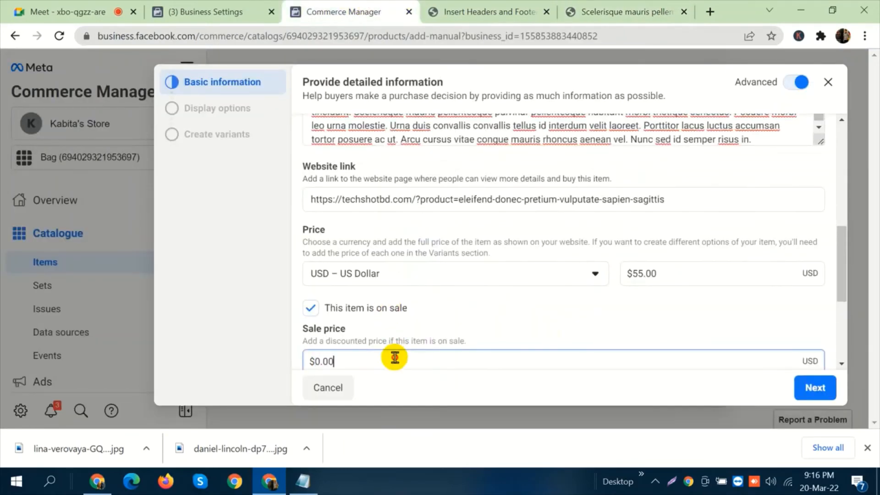
{"action": "double_click", "coordinate": [394, 357]}
{"action": "type", "text": "35"}
{"action": "left_click", "coordinate": [428, 336]}
Set the item's condition to New, its brand to Addidas and its content ID to BG103.
{"action": "scroll", "coordinate": [527, 321], "scroll_direction": "down", "scroll_amount": 2}
{"action": "scroll", "coordinate": [550, 317], "scroll_direction": "down", "scroll_amount": 2}
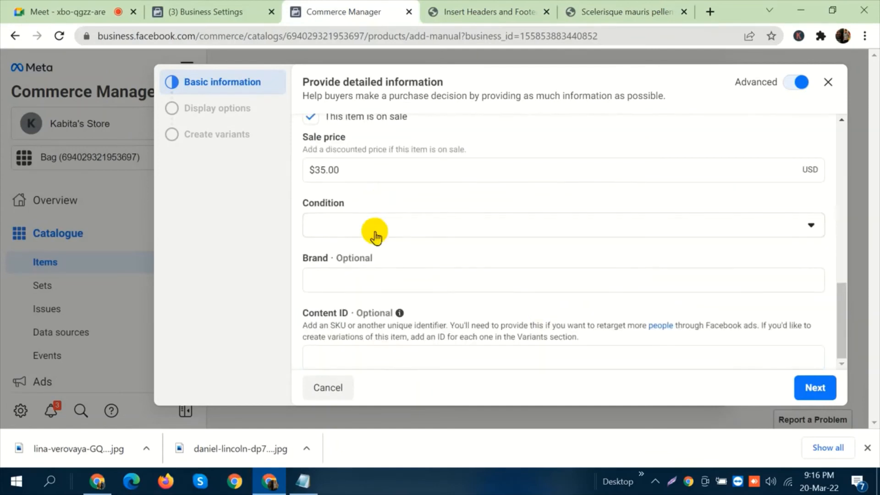
{"action": "left_click", "coordinate": [374, 226]}
{"action": "left_click", "coordinate": [377, 267]}
{"action": "left_click", "coordinate": [379, 287]}
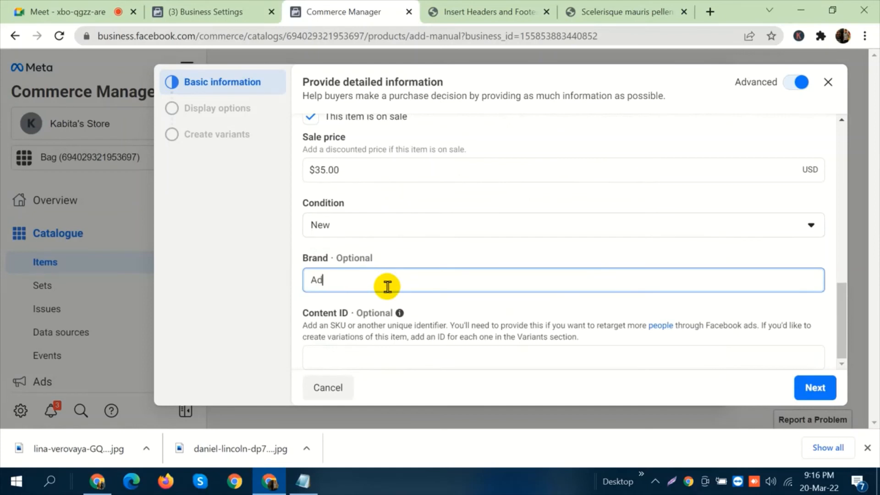
{"action": "key", "text": "Tab"}
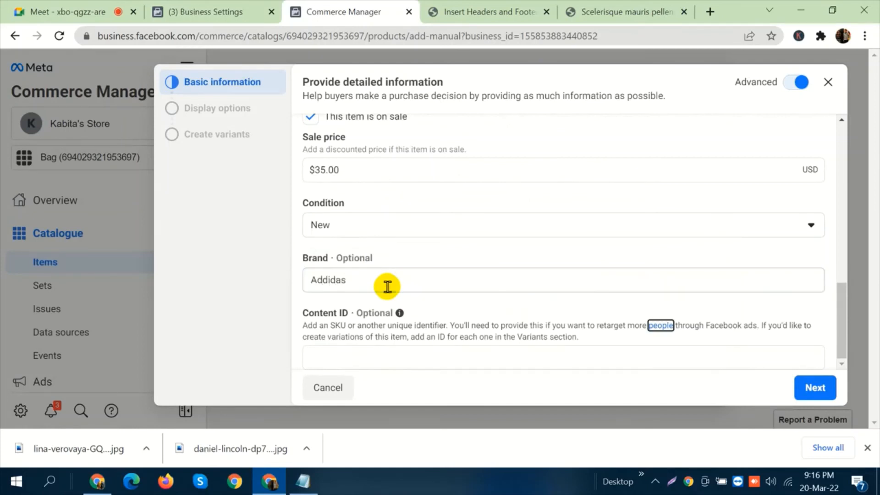
{"action": "key", "text": "Tab"}
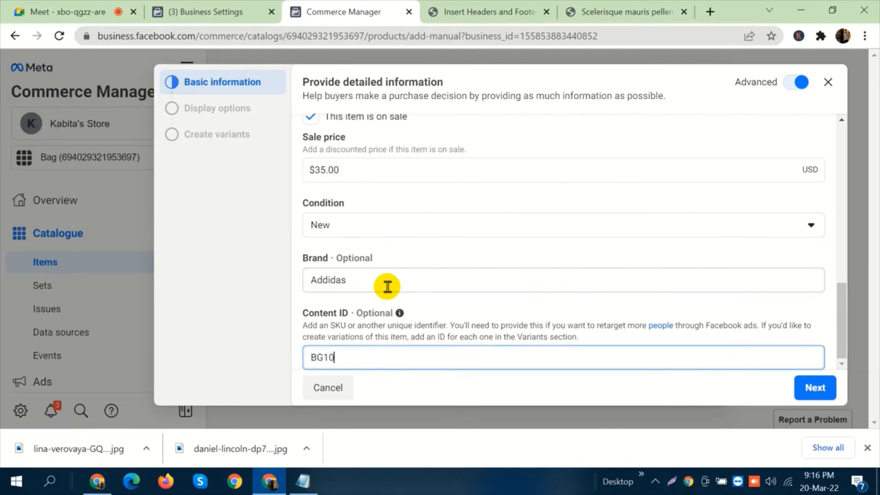
Accept the remaining display and variant settings to add the item to the Bag catalogue, and close the item form.
{"action": "left_click", "coordinate": [824, 390]}
{"action": "left_click", "coordinate": [821, 390]}
{"action": "left_click", "coordinate": [811, 387]}
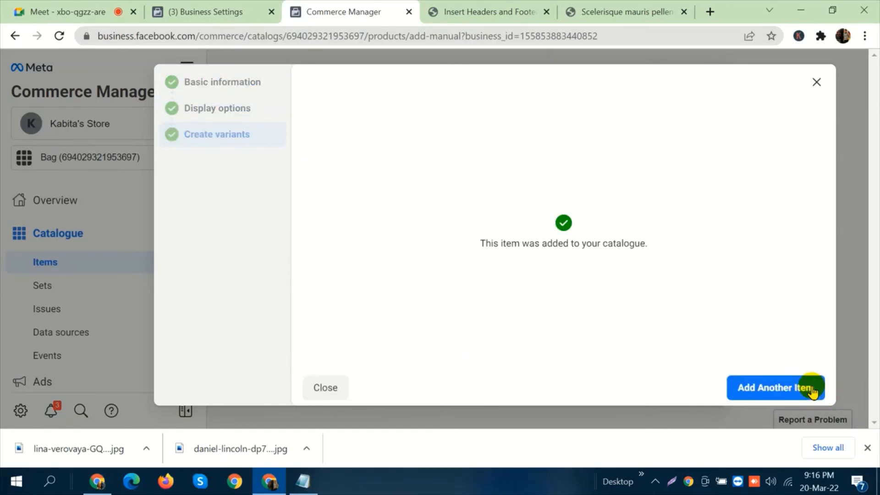
{"action": "left_click", "coordinate": [816, 82]}
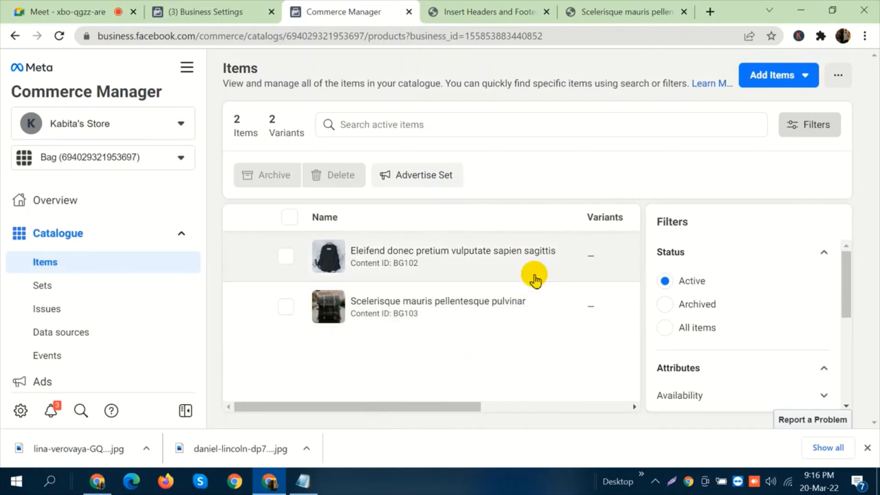
Search the Bag catalogue's active items for content ID BG102.
{"action": "left_click", "coordinate": [453, 124]}
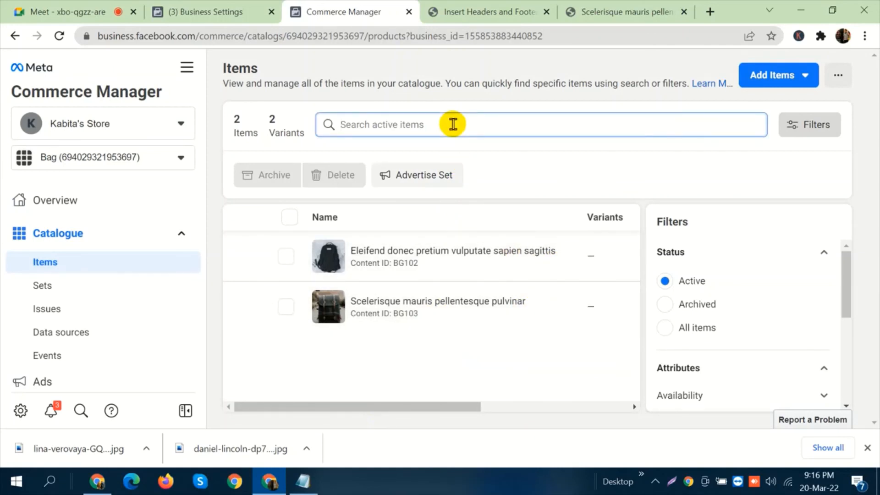
{"action": "type", "text": "BG102"}
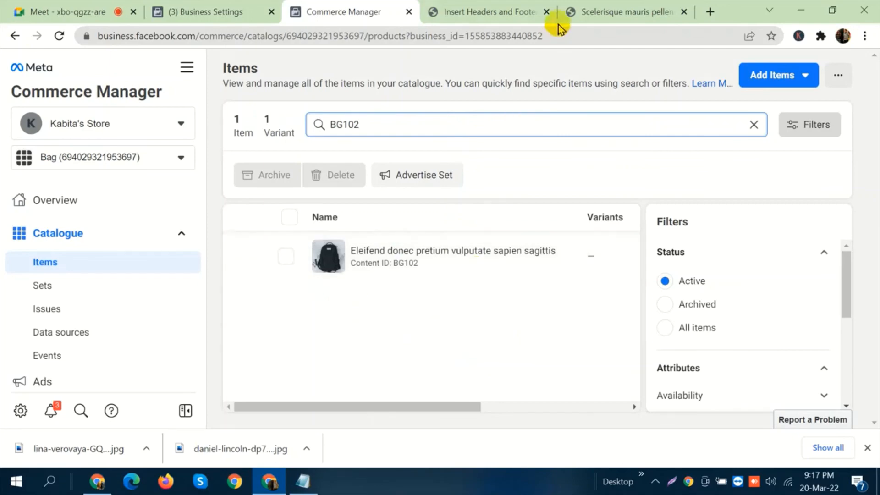
Examine the SKU on the Scelerisque mauris backpack's store page, and return to the catalogue's items.
{"action": "left_click", "coordinate": [591, 11]}
{"action": "scroll", "coordinate": [660, 293], "scroll_direction": "down", "scroll_amount": 10}
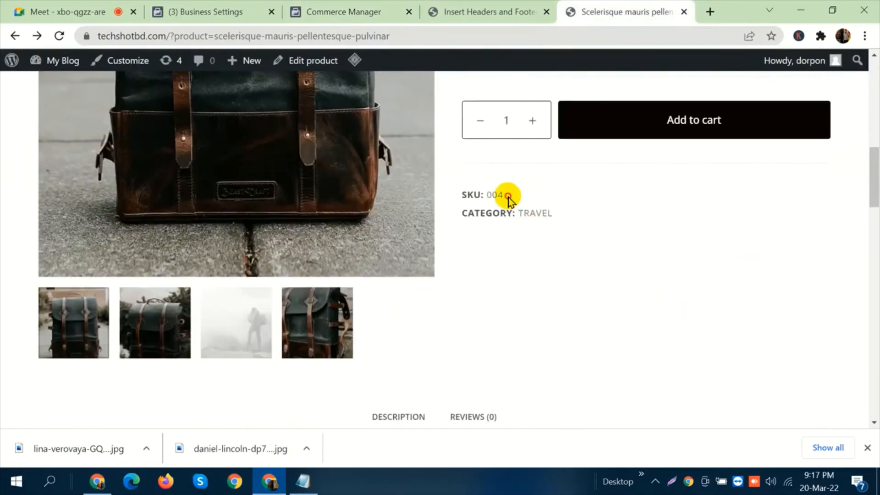
{"action": "left_click_drag", "start_coordinate": [507, 199], "coordinate": [462, 196]}
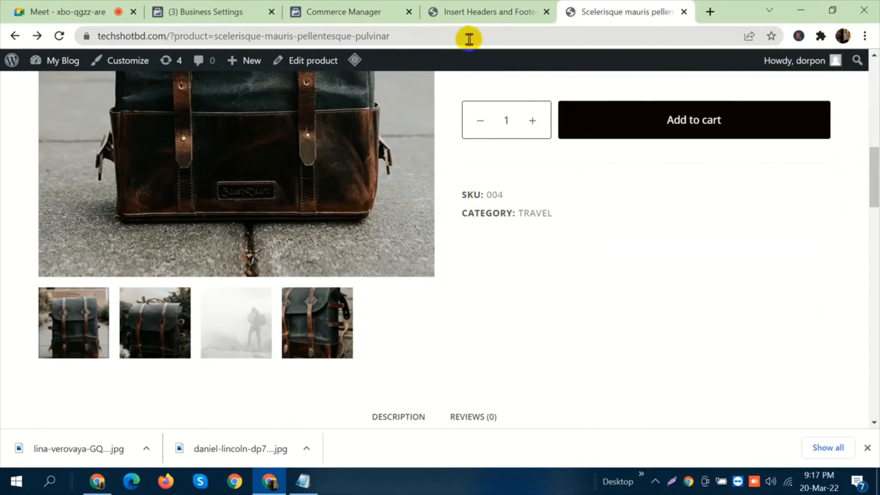
{"action": "left_click", "coordinate": [373, 11]}
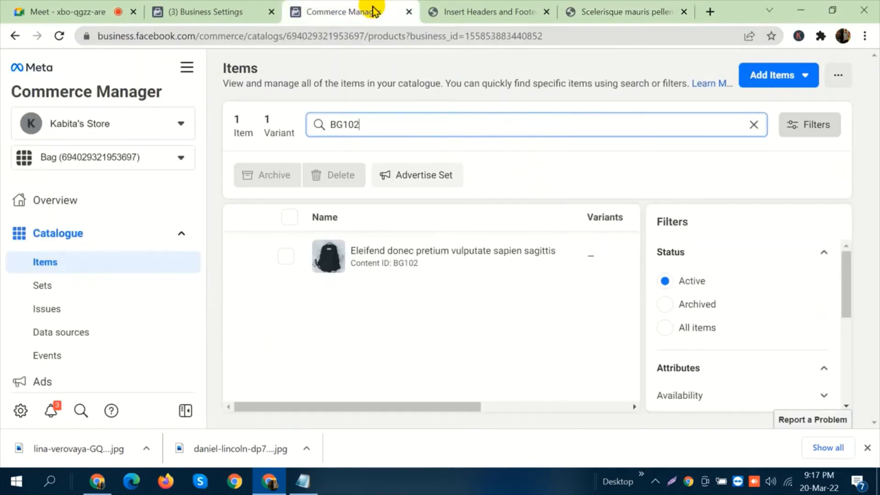
Look in on the Google Meet call, then return to the catalogue and clear the item search.
{"action": "left_click", "coordinate": [36, 6]}
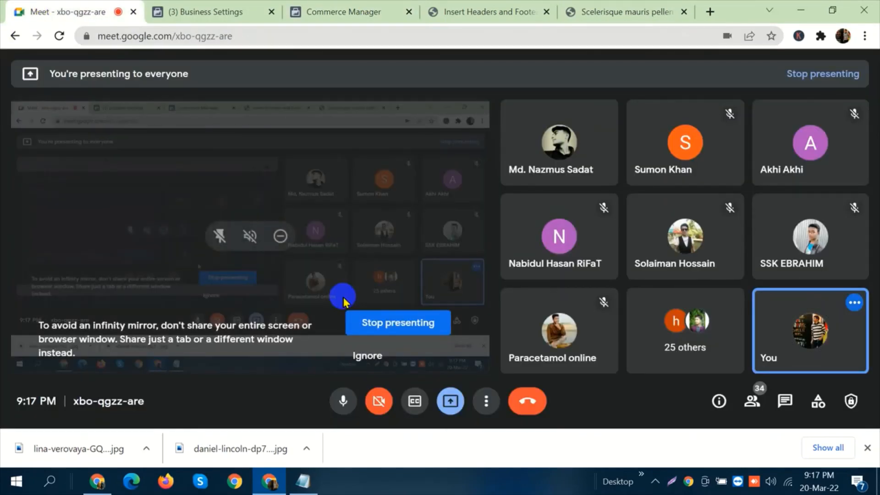
{"action": "left_click", "coordinate": [360, 9]}
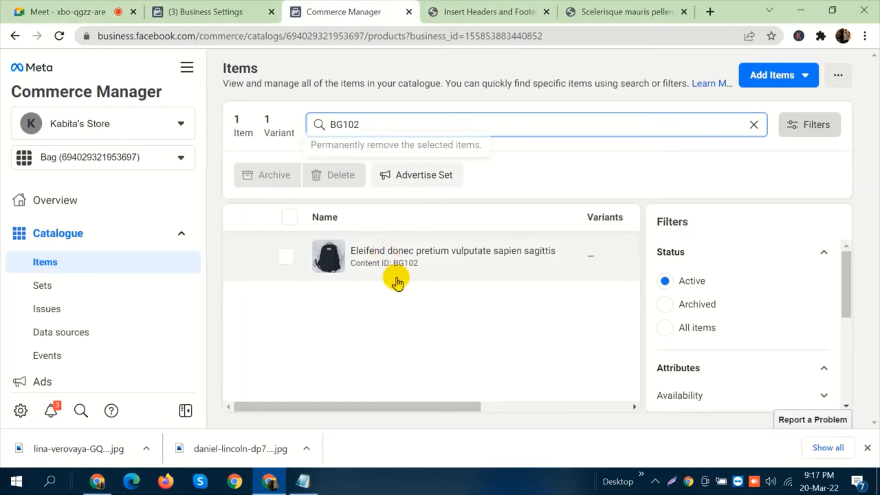
{"action": "double_click", "coordinate": [369, 127]}
{"action": "key", "text": "BackSpace"}
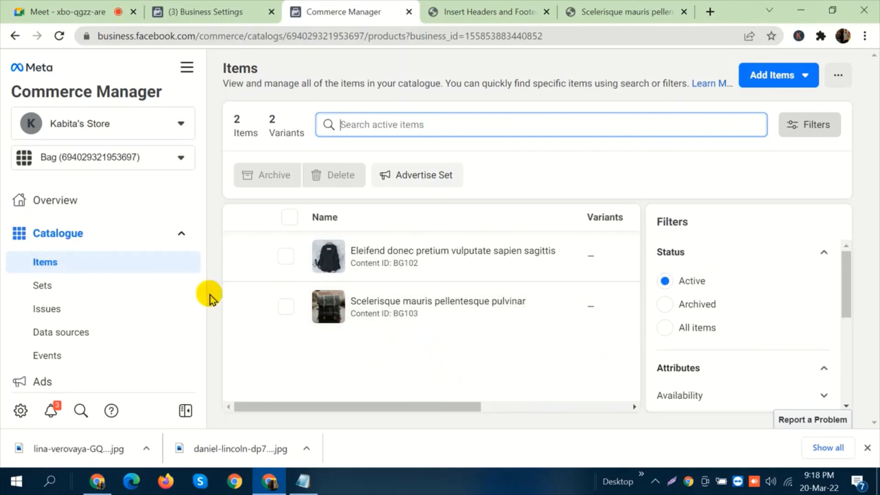
Switch from Business Settings to Ads Manager and start creating a new campaign.
{"action": "left_click", "coordinate": [197, 13]}
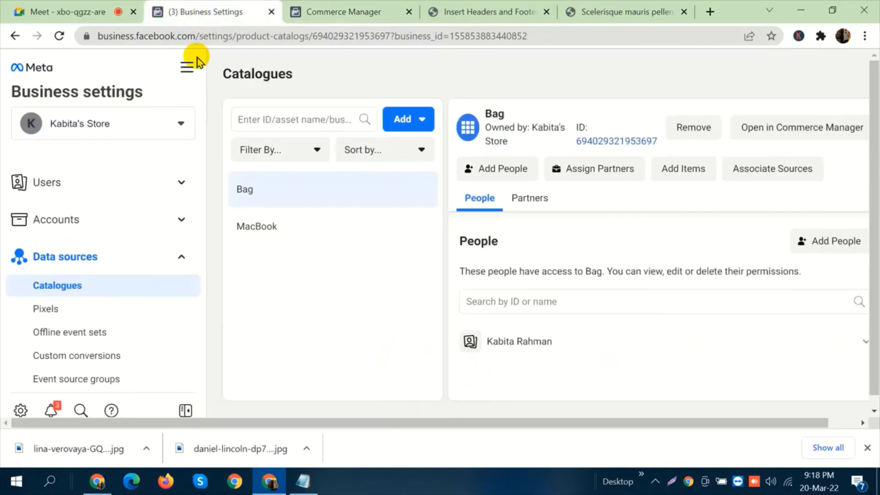
{"action": "left_click", "coordinate": [187, 69]}
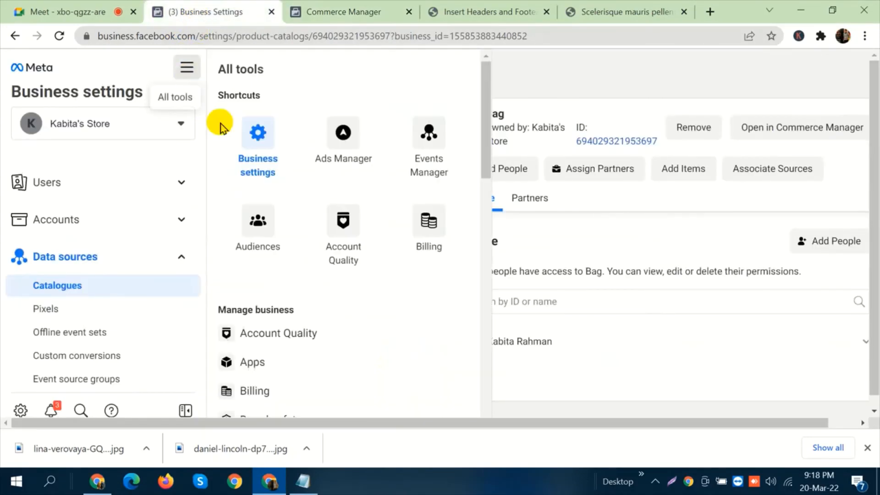
{"action": "left_click", "coordinate": [349, 152]}
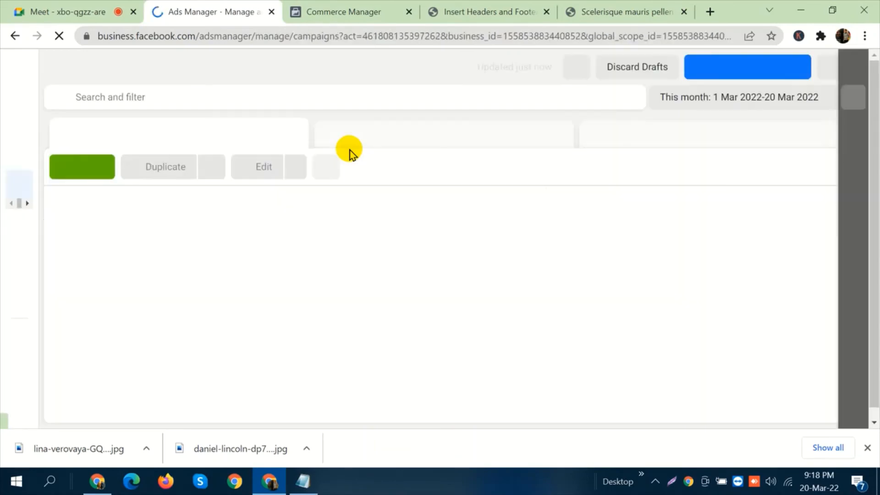
{"action": "left_click", "coordinate": [69, 173]}
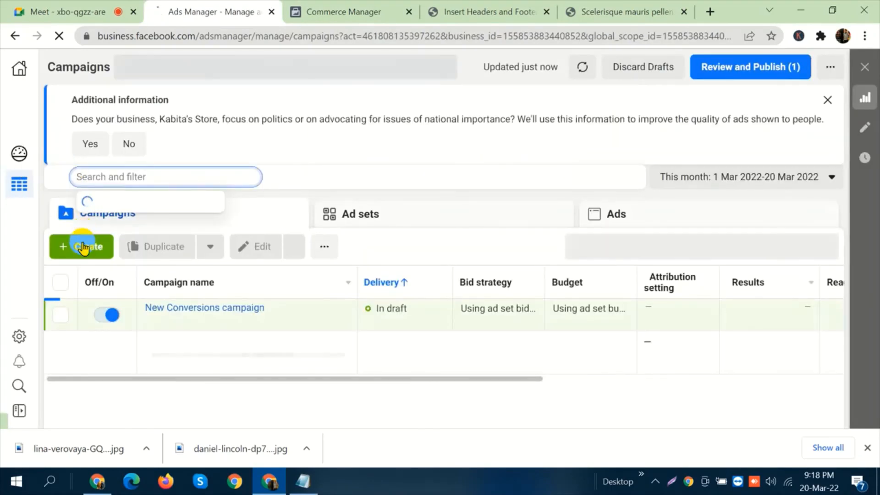
{"action": "left_click", "coordinate": [80, 245]}
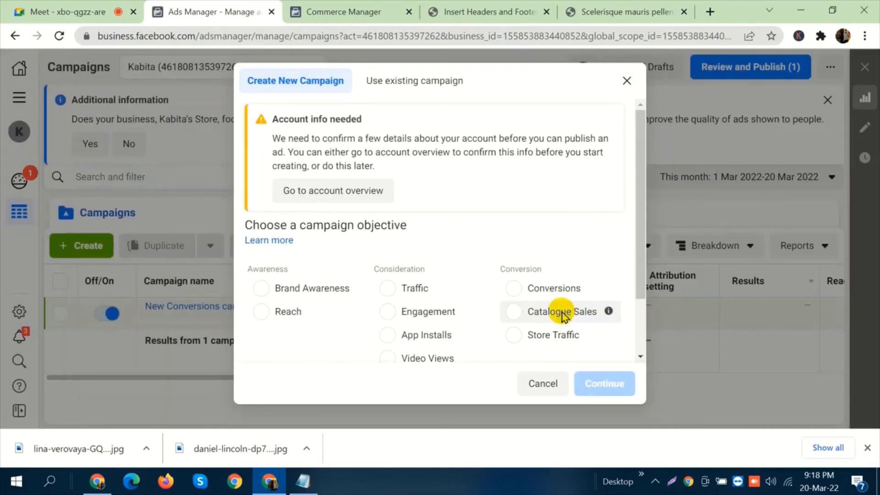
Choose the Catalogue Sales objective with the Bag catalogue for the new campaign, and continue to its setup.
{"action": "left_click", "coordinate": [562, 311]}
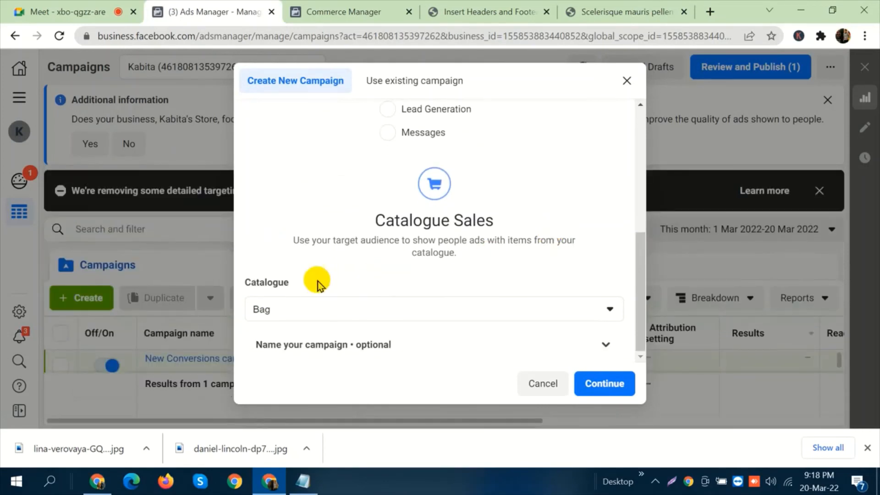
{"action": "left_click", "coordinate": [305, 312]}
{"action": "mouse_move", "coordinate": [407, 367]}
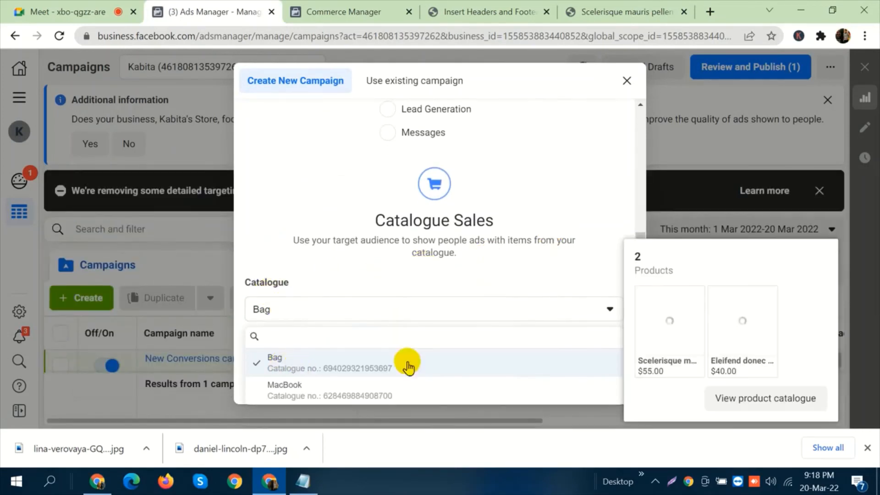
{"action": "mouse_move", "coordinate": [329, 393]}
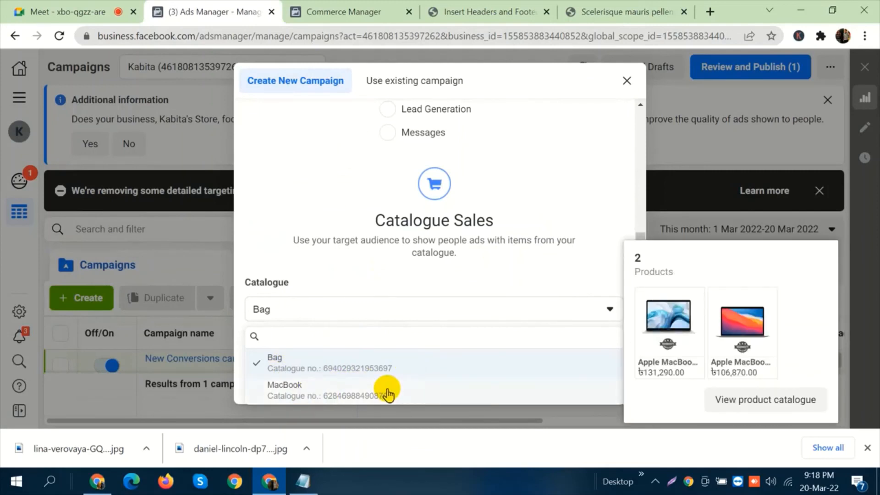
{"action": "left_click", "coordinate": [416, 369]}
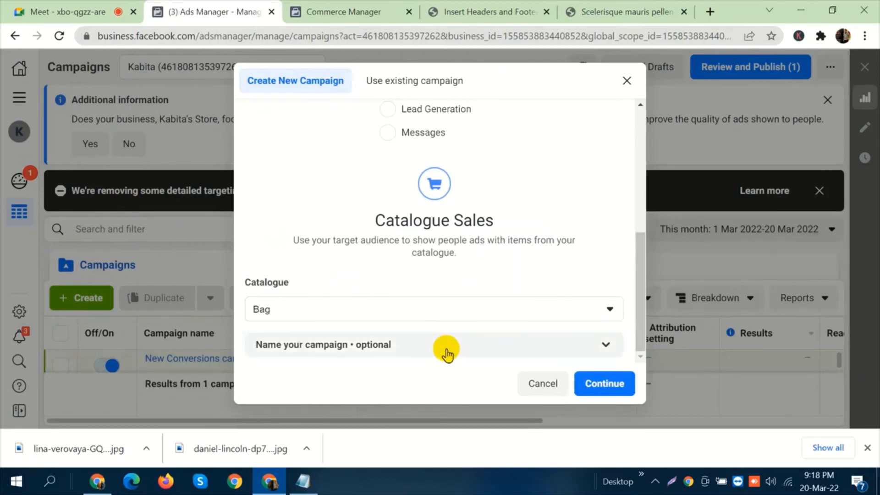
{"action": "left_click", "coordinate": [595, 382]}
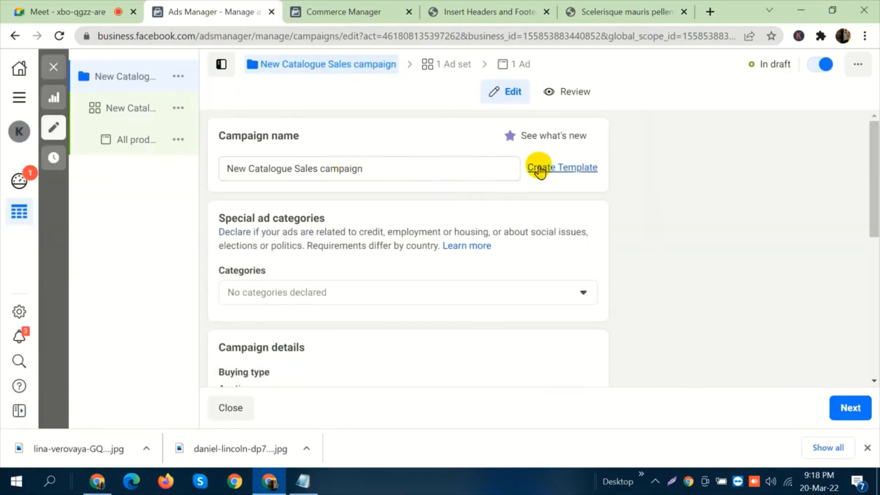
Review the campaign details, A/B test and budget optimisation, keep the defaults and continue to the ad set.
{"action": "scroll", "coordinate": [539, 169], "scroll_direction": "down", "scroll_amount": 7}
{"action": "scroll", "coordinate": [450, 199], "scroll_direction": "up", "scroll_amount": 3}
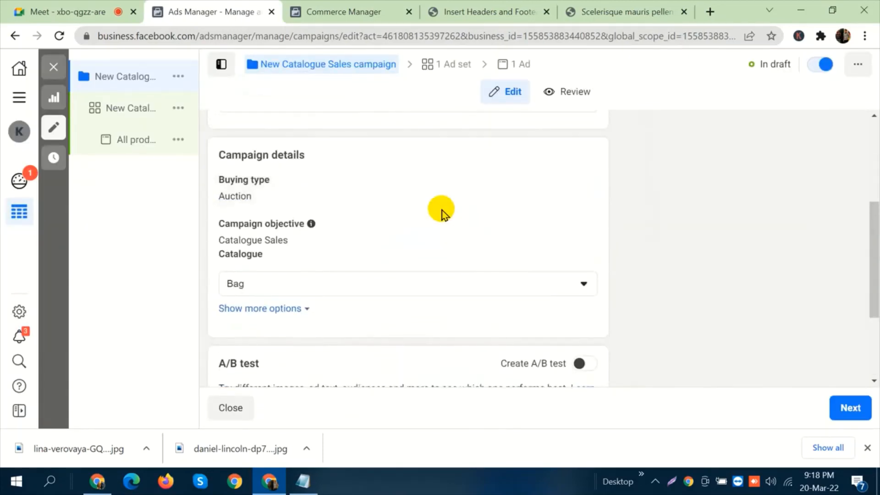
{"action": "scroll", "coordinate": [441, 212], "scroll_direction": "down", "scroll_amount": 3}
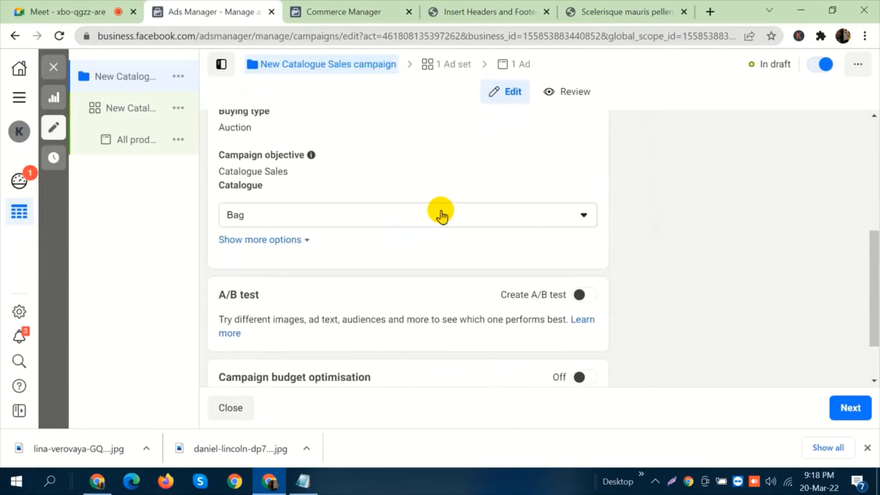
{"action": "left_click", "coordinate": [849, 417]}
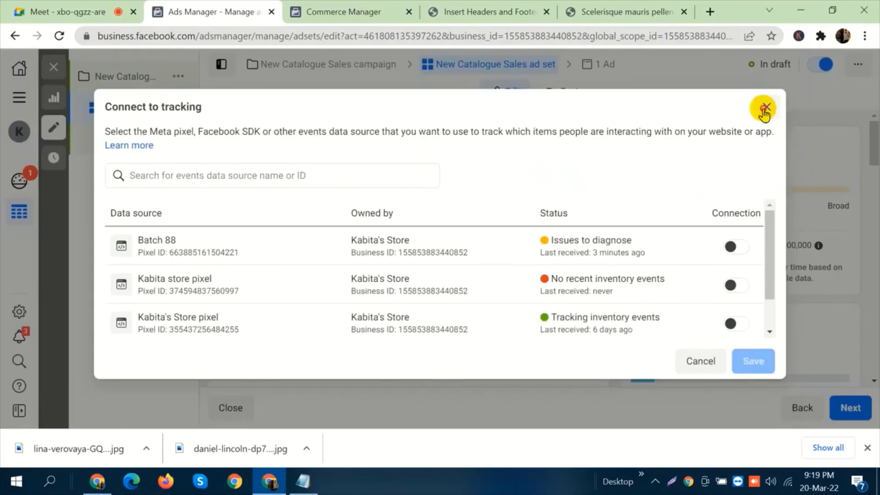
Dismiss the tracking connection dialog without linking a data source, and select All products as the ad set's product set.
{"action": "left_click", "coordinate": [765, 108]}
{"action": "scroll", "coordinate": [403, 230], "scroll_direction": "down", "scroll_amount": 3}
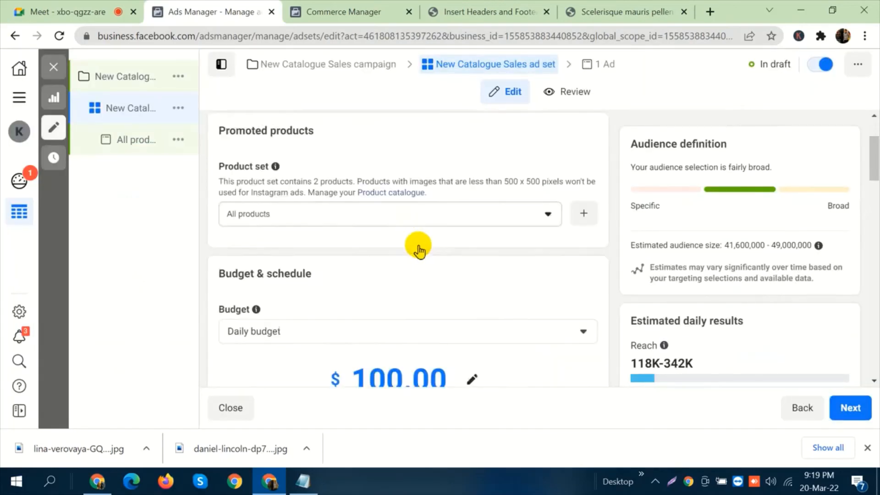
{"action": "left_click", "coordinate": [484, 181]}
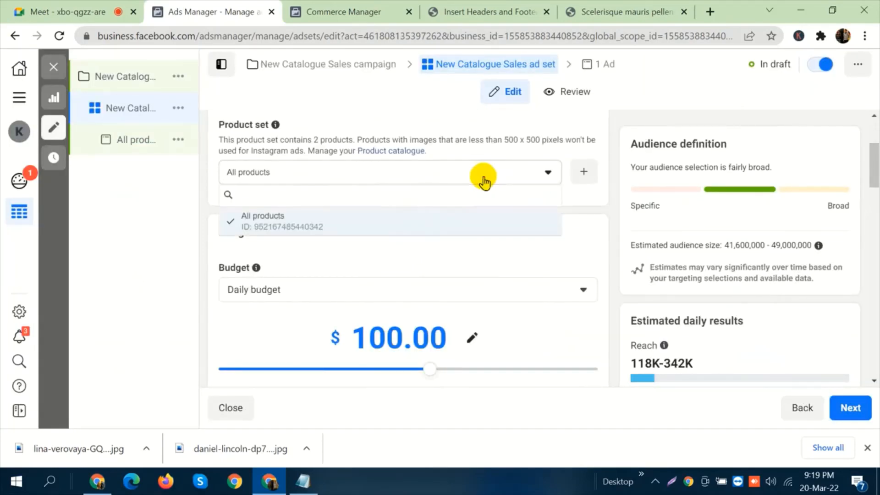
{"action": "left_click", "coordinate": [484, 224]}
Look over the ad set's promoted products, audience, placements, and optimisation and delivery settings.
{"action": "scroll", "coordinate": [484, 228], "scroll_direction": "up", "scroll_amount": 3}
{"action": "scroll", "coordinate": [486, 227], "scroll_direction": "down", "scroll_amount": 8}
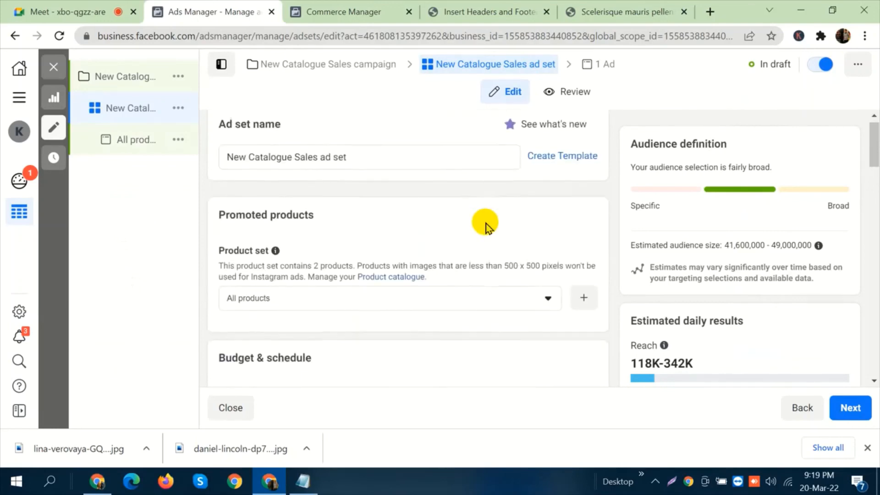
{"action": "scroll", "coordinate": [487, 225], "scroll_direction": "down", "scroll_amount": 10}
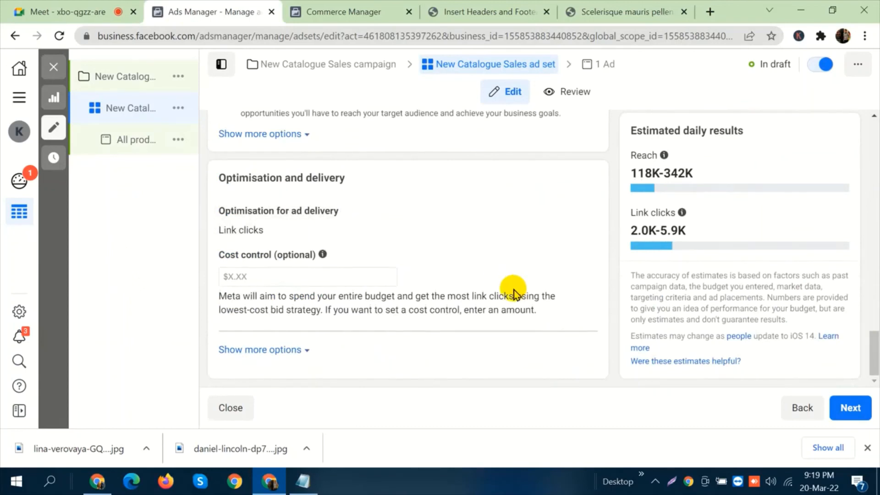
{"action": "scroll", "coordinate": [513, 293], "scroll_direction": "up", "scroll_amount": 5}
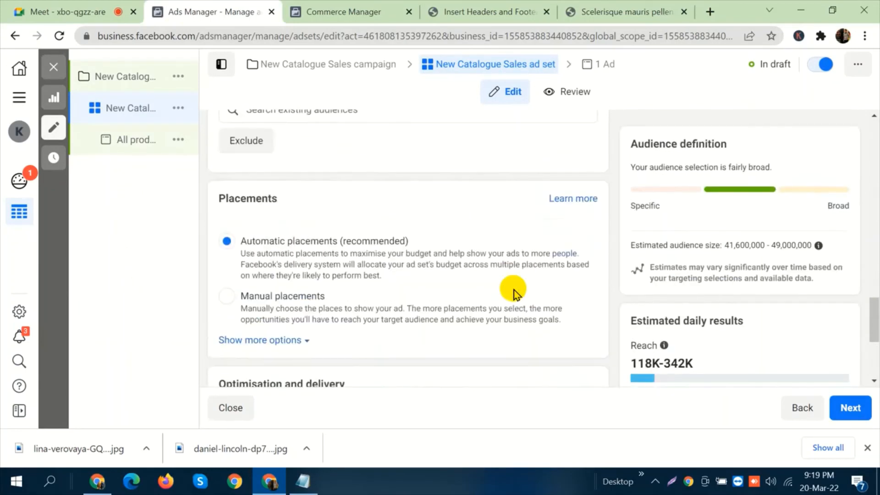
{"action": "scroll", "coordinate": [513, 293], "scroll_direction": "up", "scroll_amount": 3}
{"action": "scroll", "coordinate": [513, 290], "scroll_direction": "up", "scroll_amount": 5}
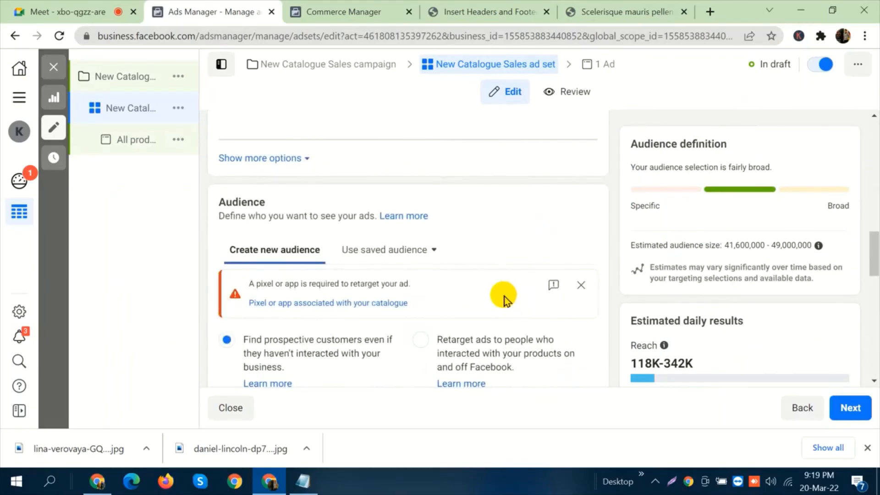
Switch to the Google Meet call, dismiss the browser's downloads bar, and bring up the Notepad class outline.
{"action": "left_click", "coordinate": [110, 7]}
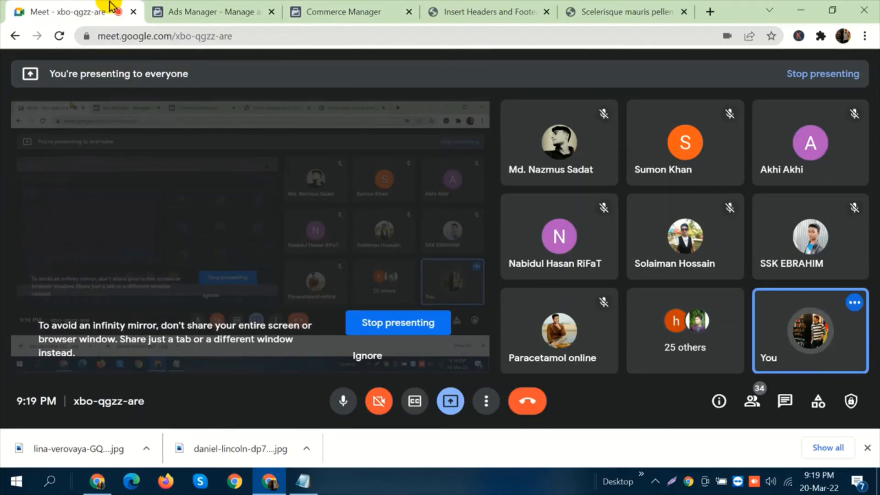
{"action": "left_click", "coordinate": [867, 447]}
{"action": "left_click", "coordinate": [304, 481]}
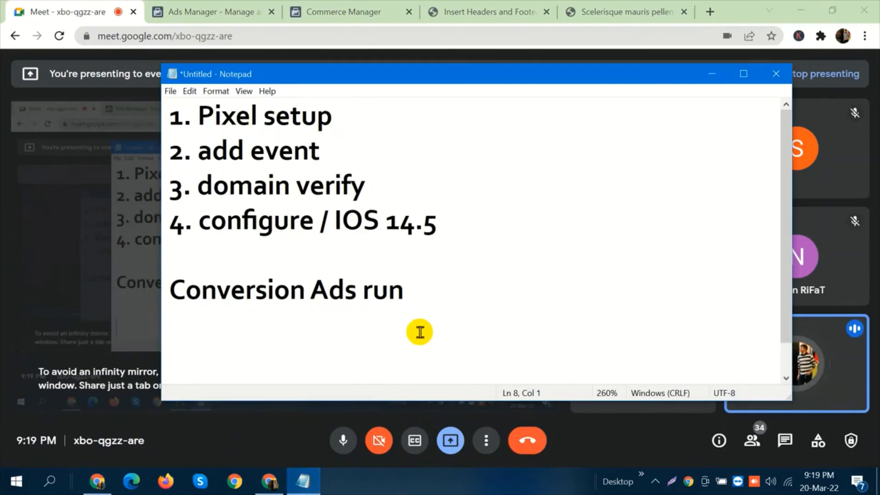
{"action": "key", "text": "ctrl+a"}
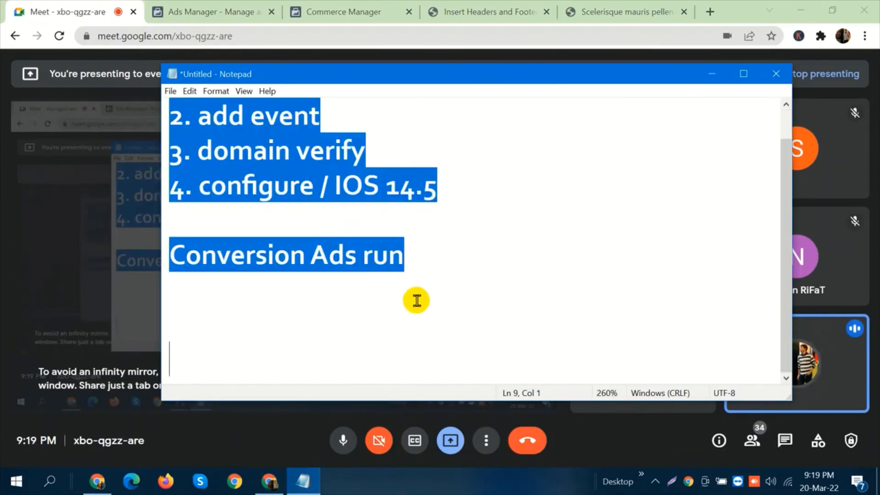
{"action": "key", "text": "ctrl+Home"}
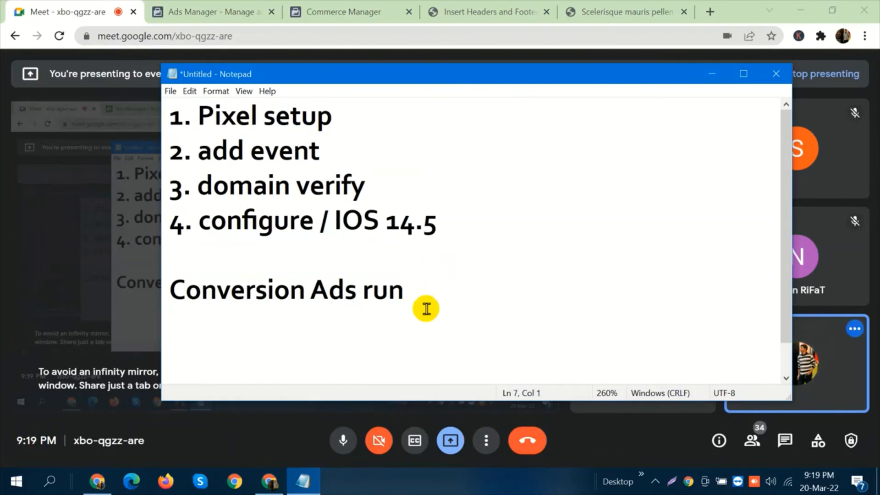
Add the line "Catalogues Setup" to the Notepad outline, below the conversion ads line.
{"action": "key", "text": "Return"}
{"action": "type", "text": "Cat"}
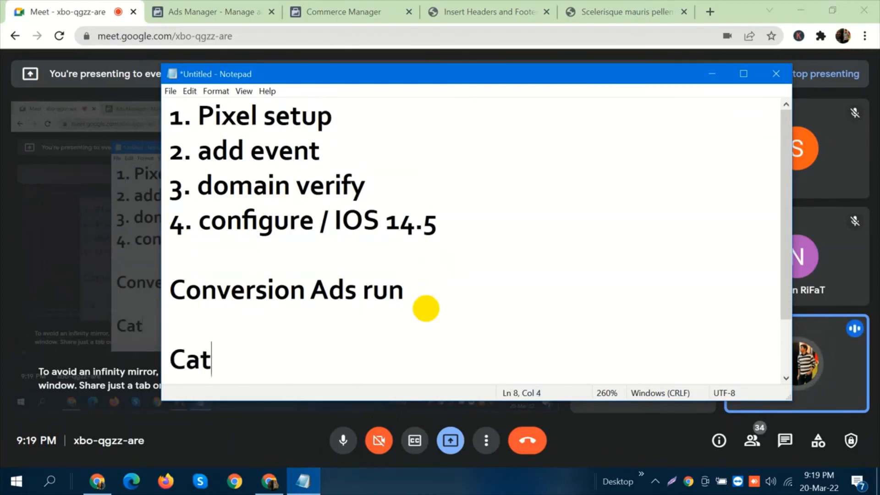
{"action": "type", "text": "alogue"}
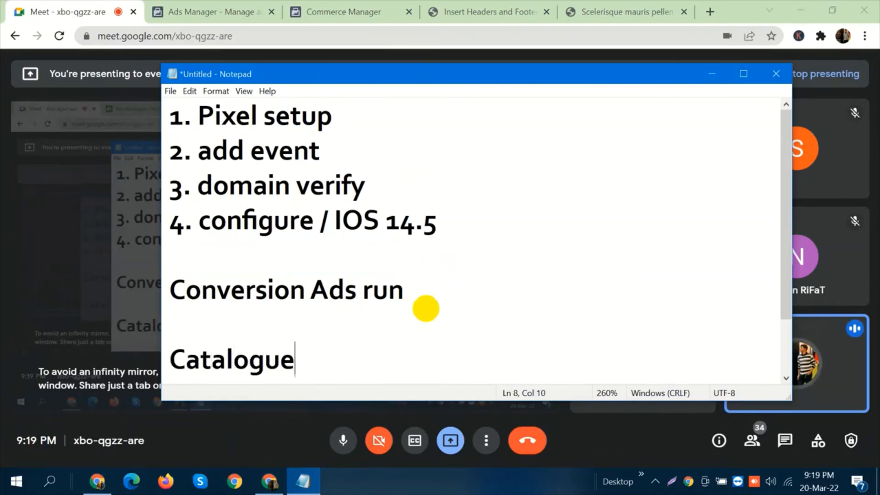
{"action": "type", "text": "s"}
{"action": "key", "text": "Return"}
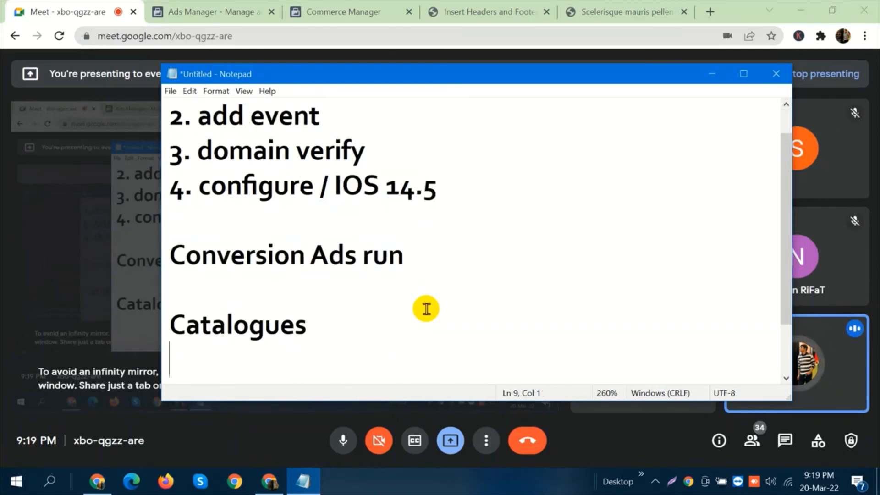
{"action": "type", "text": "Setup"}
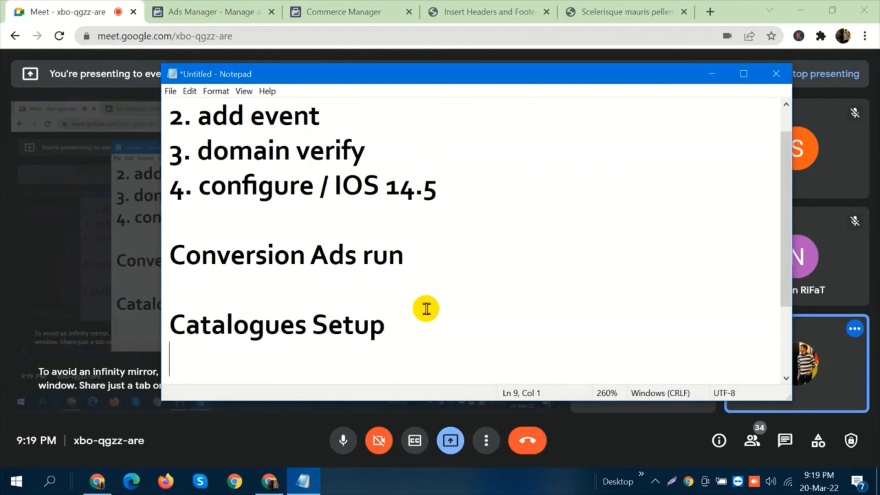
Add the line "Catalogues Sales Ad" below the catalogue setup line, separated by a blank line.
{"action": "key", "text": "Return"}
{"action": "type", "text": "Cata"}
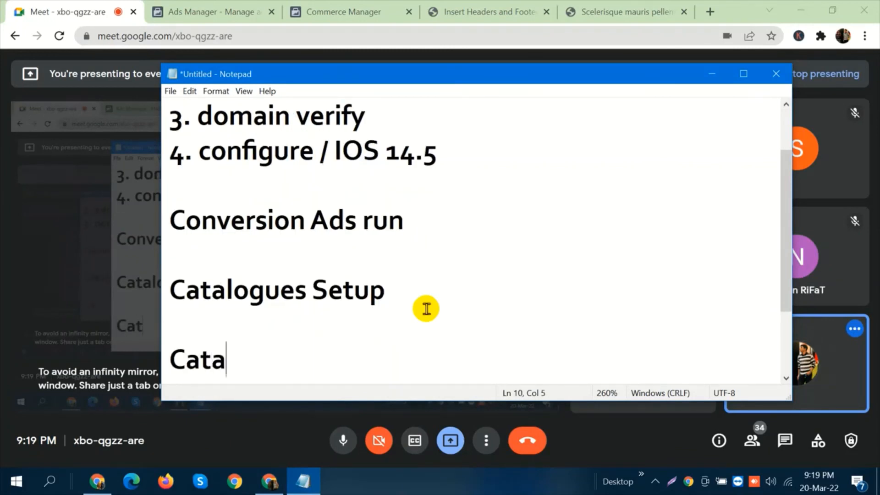
{"action": "type", "text": "logues "}
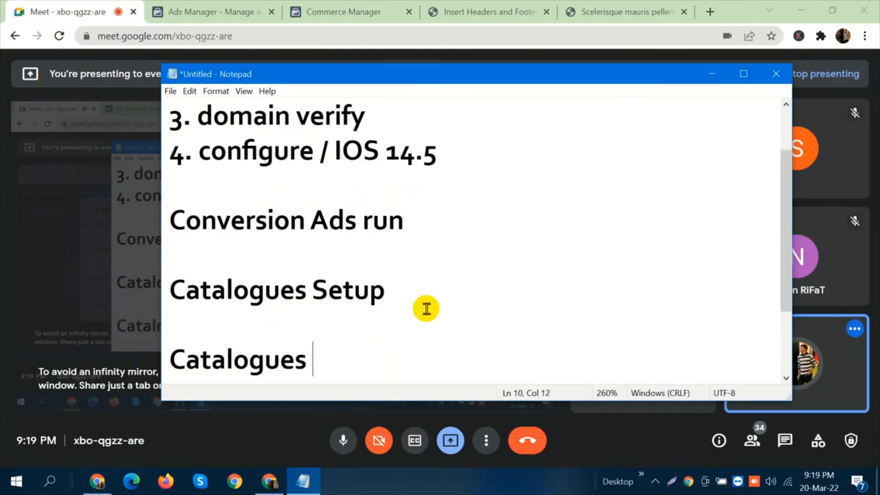
{"action": "type", "text": "Sales Ad"}
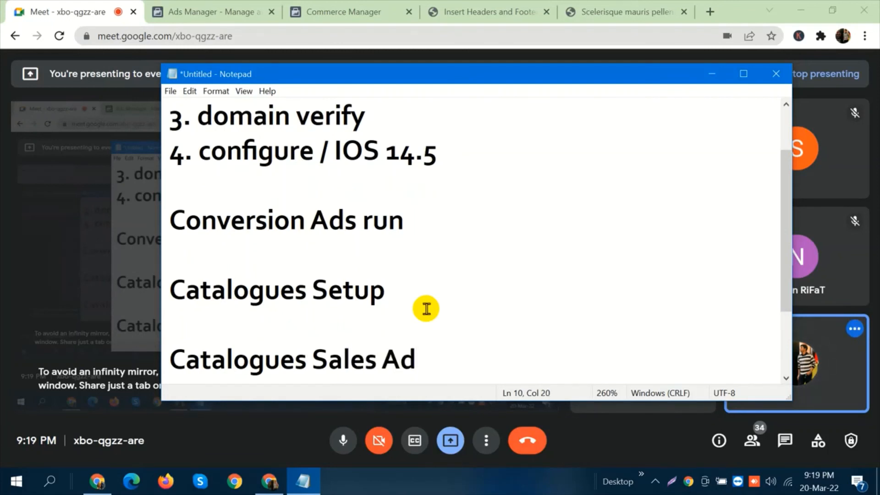
Change the conversion line to "Conversion Ad run" and the last line to "Catalogues Sales Ads", and highlight the conversion line.
{"action": "key", "text": "Left"}
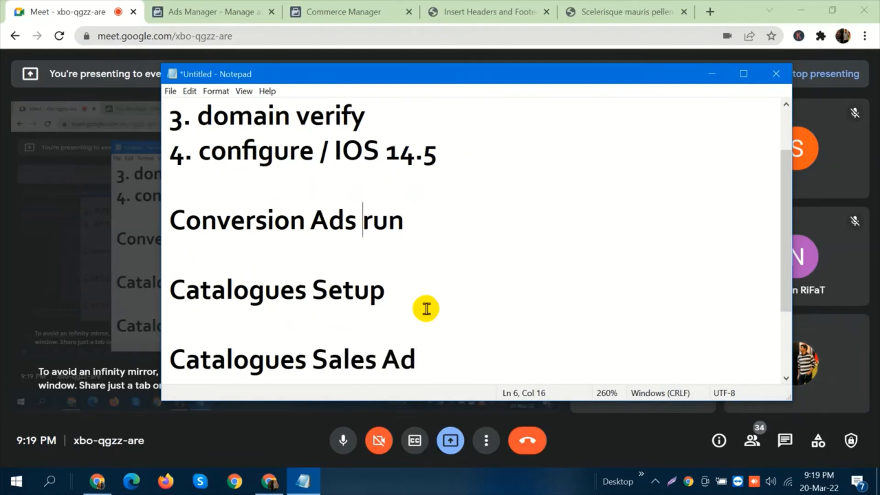
{"action": "key", "text": "BackSpace"}
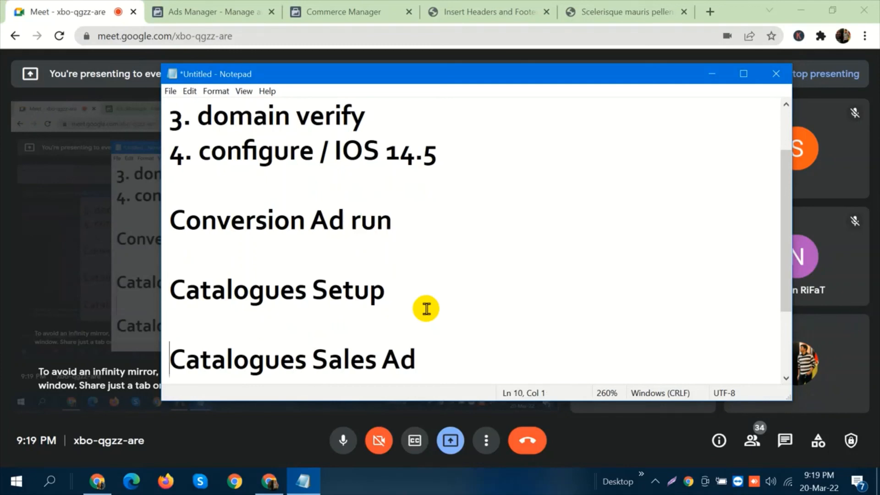
{"action": "key", "text": "Down"}
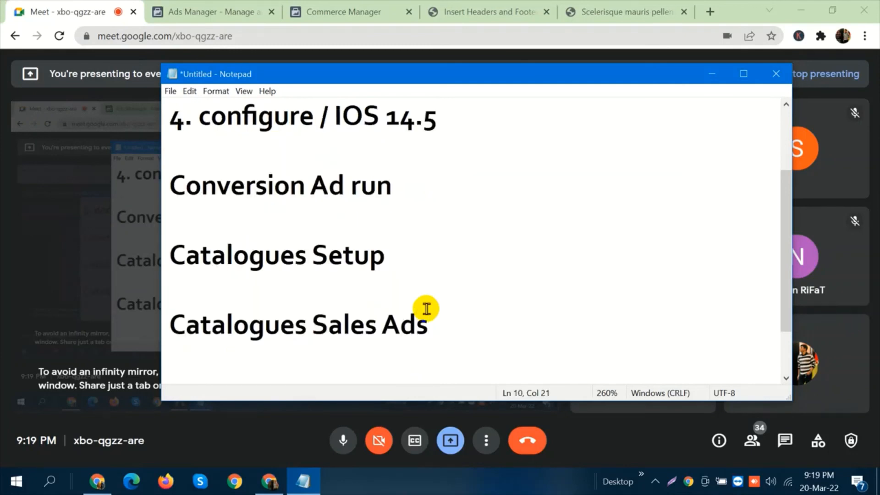
{"action": "scroll", "coordinate": [426, 308], "scroll_direction": "up", "scroll_amount": 1}
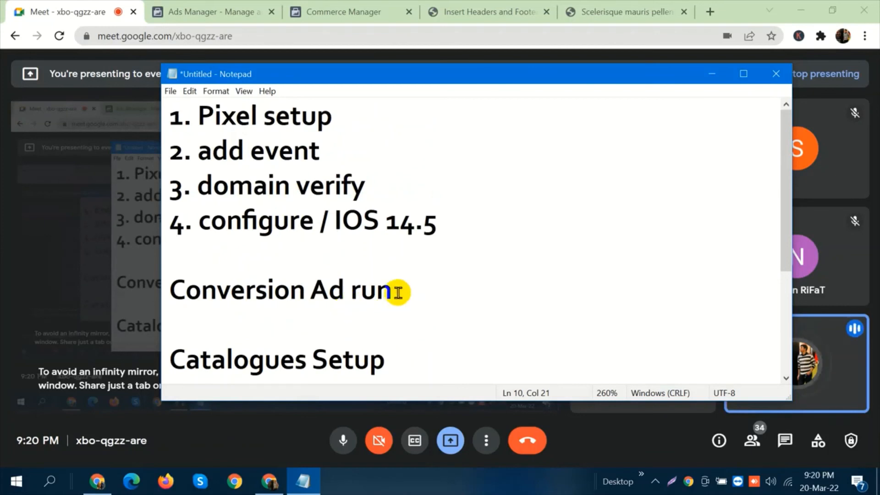
{"action": "left_click_drag", "start_coordinate": [398, 292], "coordinate": [186, 290]}
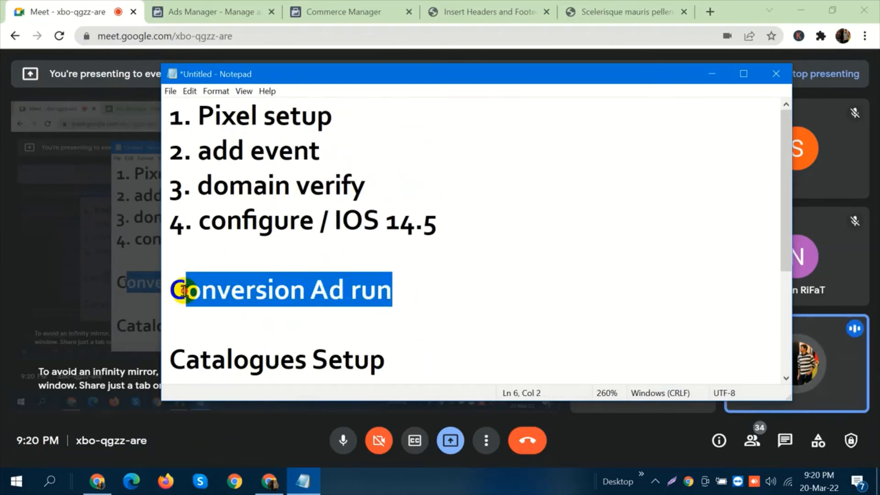
Switch to Ads Manager, open the Business settings page, and return from it to the Ads Manager campaign list.
{"action": "left_click", "coordinate": [180, 7]}
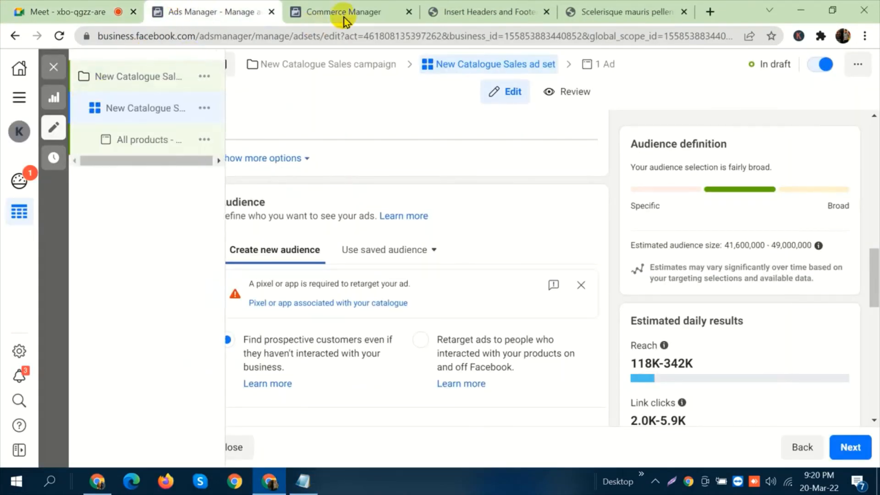
{"action": "left_click", "coordinate": [17, 98]}
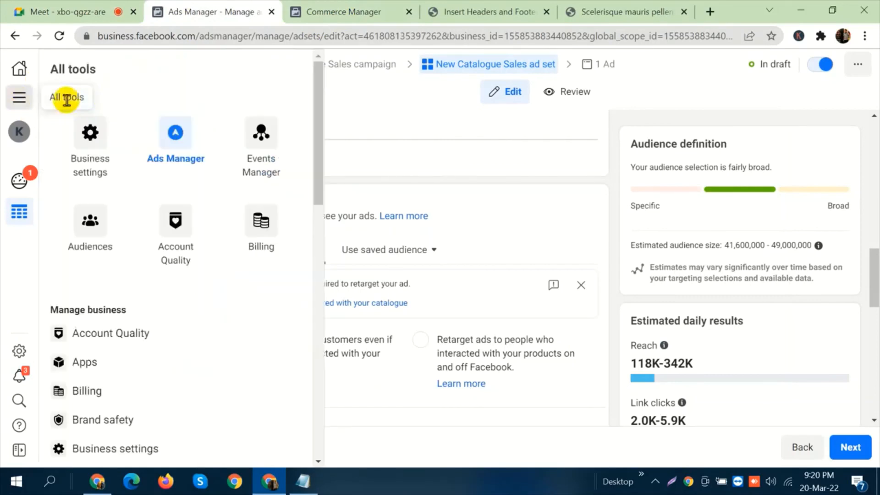
{"action": "left_click", "coordinate": [87, 134]}
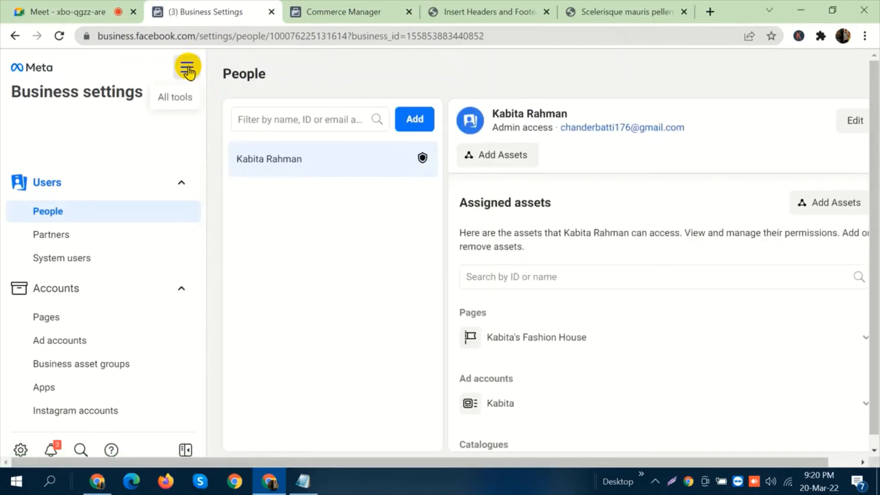
{"action": "left_click", "coordinate": [189, 65]}
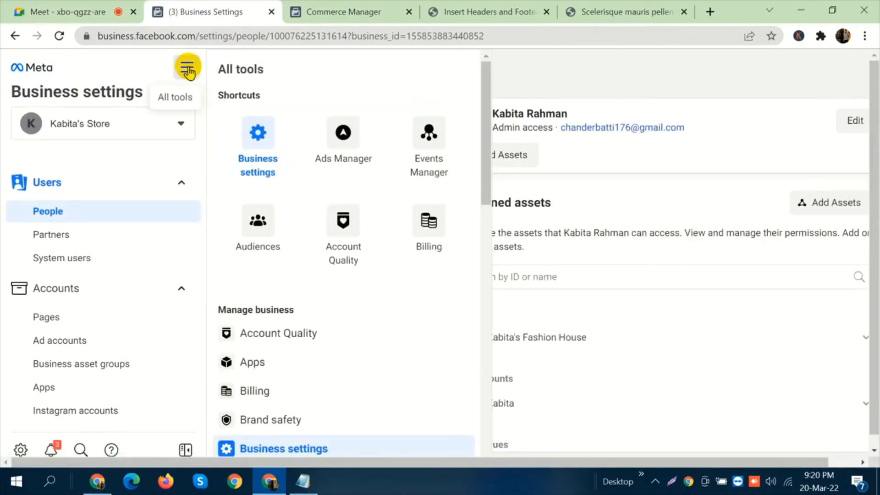
{"action": "left_click", "coordinate": [335, 144]}
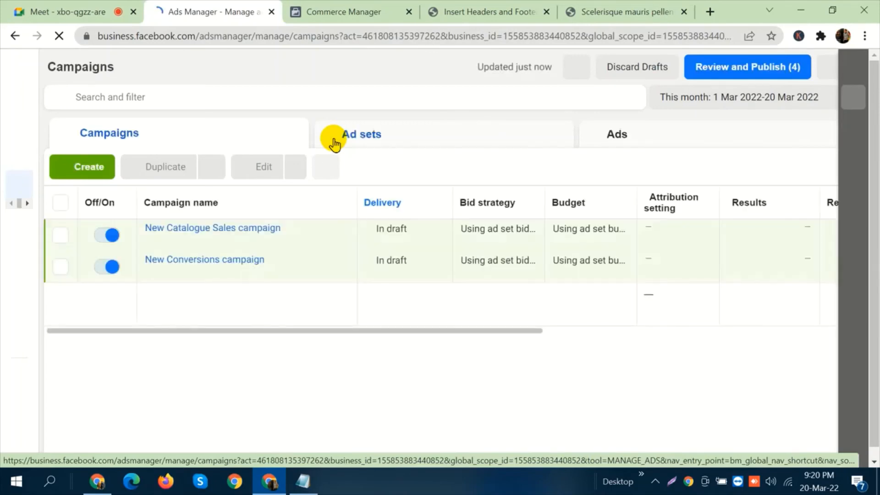
Start a new campaign to review the available objectives under Conversion, and close the dialog without creating one.
{"action": "left_click", "coordinate": [90, 252]}
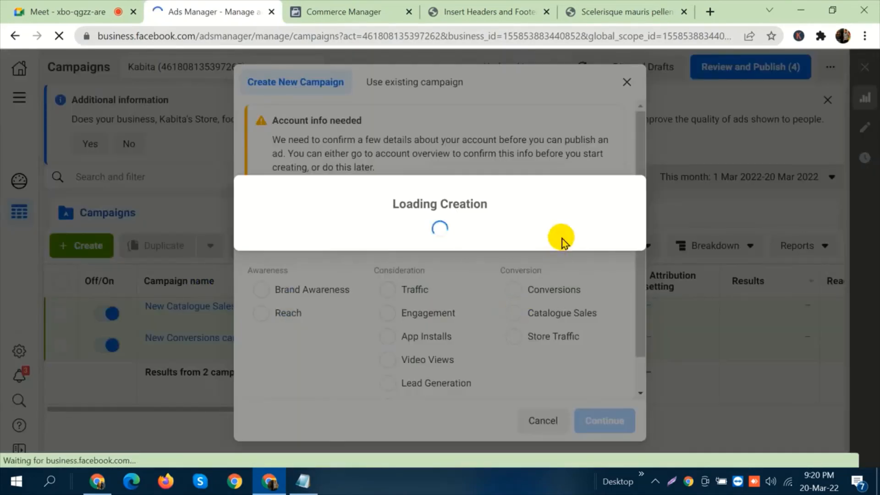
{"action": "scroll", "coordinate": [461, 323], "scroll_direction": "down", "scroll_amount": 1}
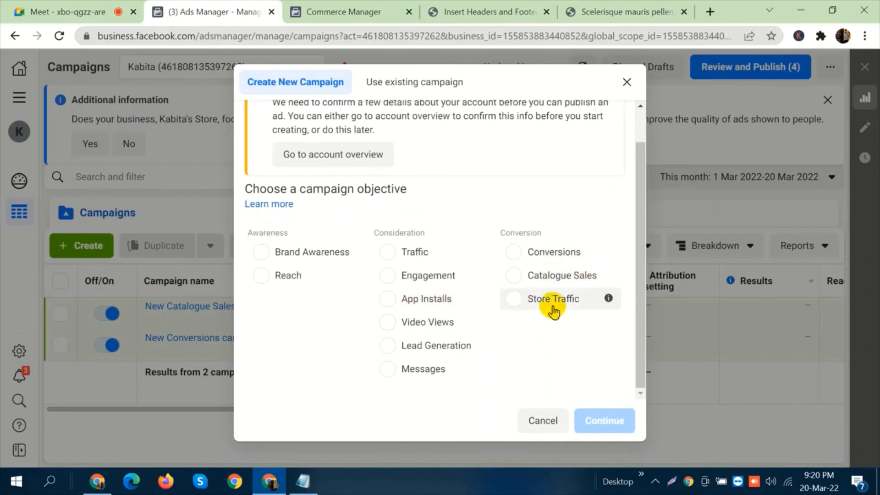
{"action": "left_click", "coordinate": [626, 82]}
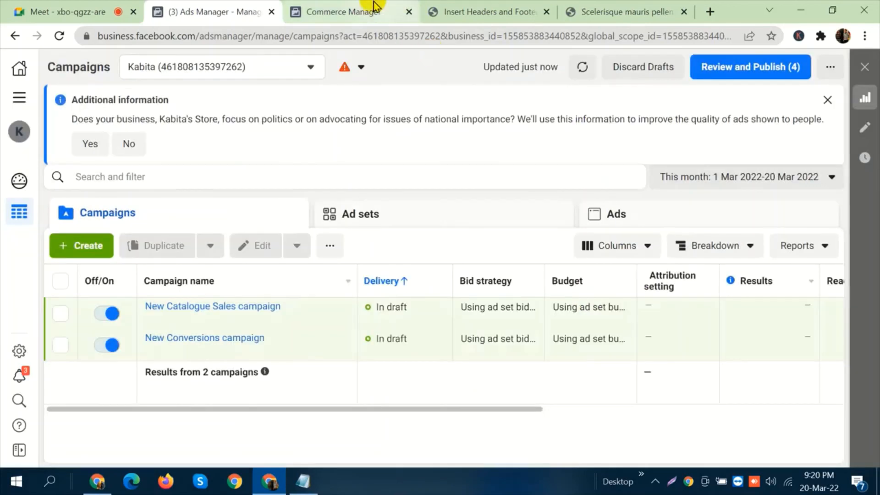
Bring up the Notepad outline over Ads Manager and place the cursor at the end of the "configure / IOS 14.5" line.
{"action": "left_click", "coordinate": [303, 481]}
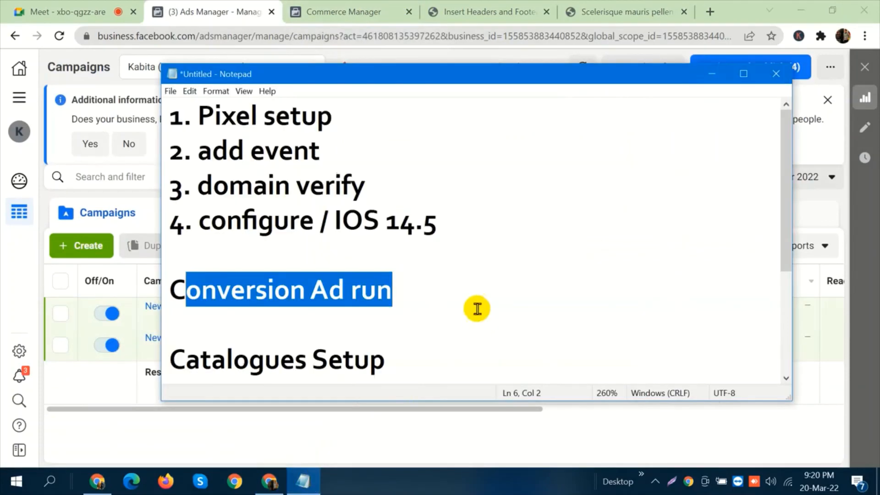
{"action": "left_click_drag", "start_coordinate": [166, 111], "coordinate": [173, 91]}
{"action": "scroll", "coordinate": [427, 236], "scroll_direction": "up", "scroll_amount": 2}
{"action": "left_click", "coordinate": [445, 225]}
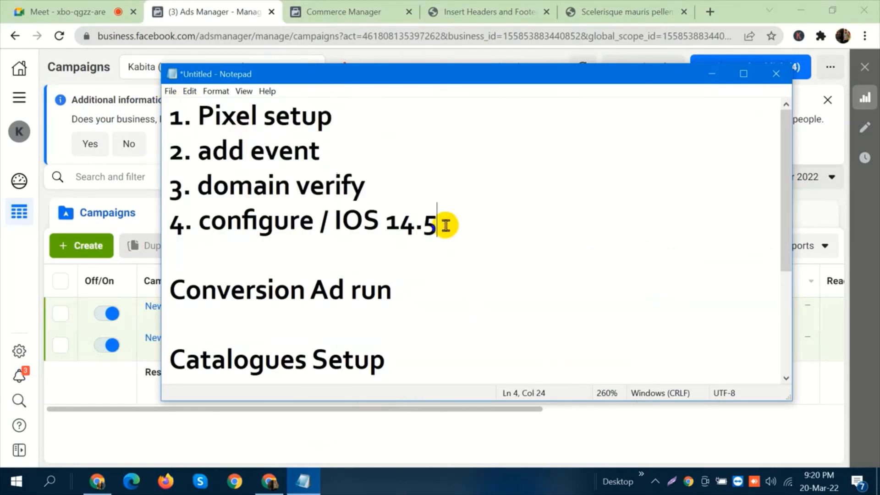
Show the Notepad outline over the Google Meet call, highlight "configure / IOS 14.5", and review the outline down to its last line.
{"action": "left_click", "coordinate": [117, 6]}
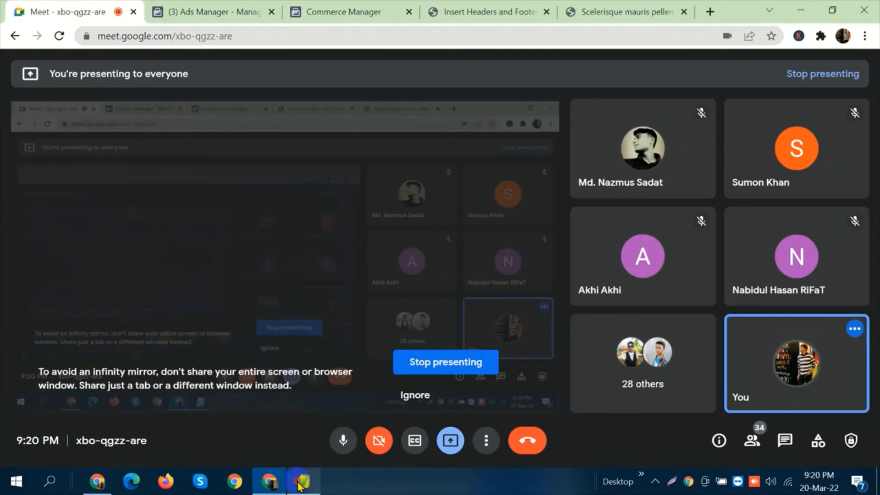
{"action": "left_click", "coordinate": [303, 481]}
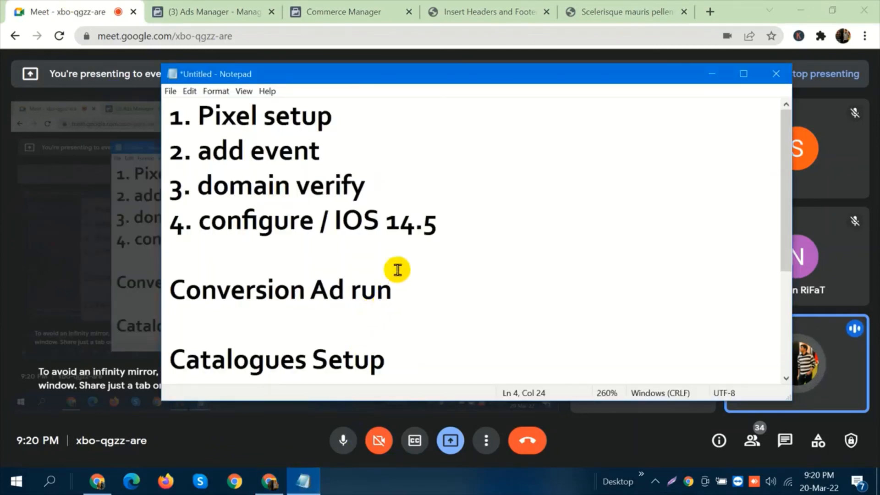
{"action": "left_click_drag", "start_coordinate": [448, 227], "coordinate": [200, 221]}
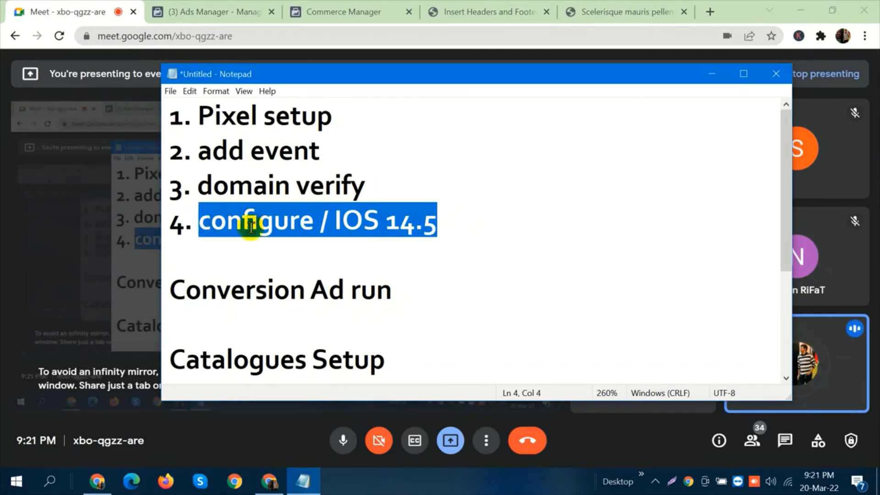
{"action": "left_click", "coordinate": [238, 260]}
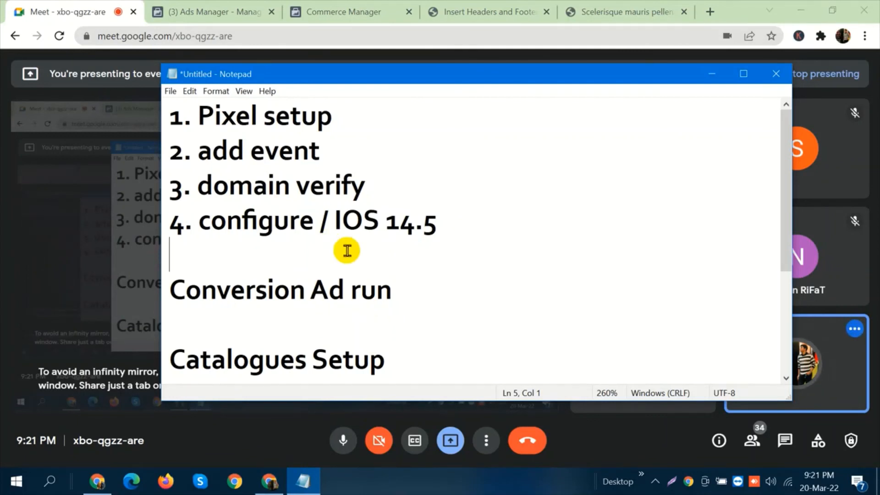
{"action": "scroll", "coordinate": [408, 258], "scroll_direction": "down", "scroll_amount": 2}
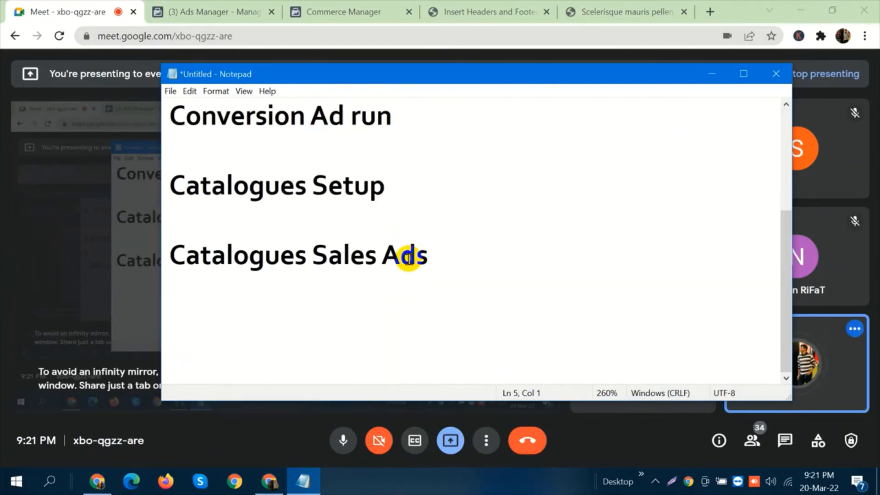
Return to the Google Meet call and close the two product pages, Ads Manager and Commerce Manager.
{"action": "left_click", "coordinate": [103, 6]}
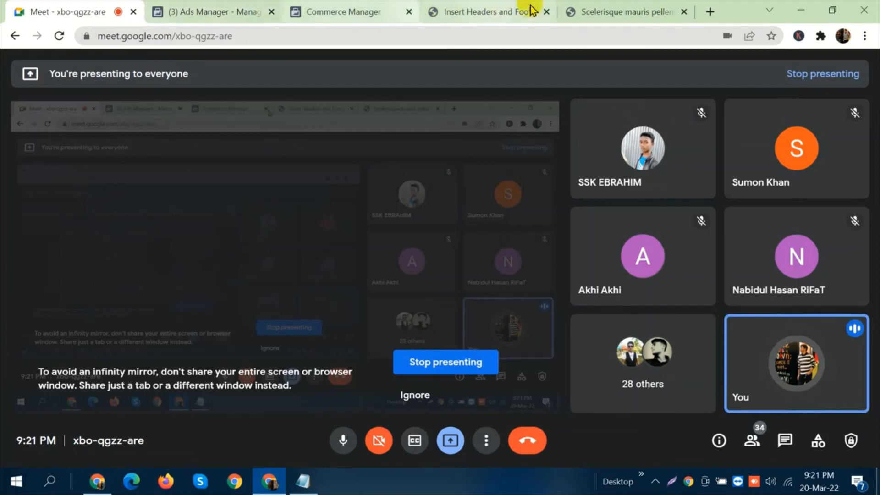
{"action": "left_click", "coordinate": [547, 12]}
{"action": "left_click", "coordinate": [546, 12]}
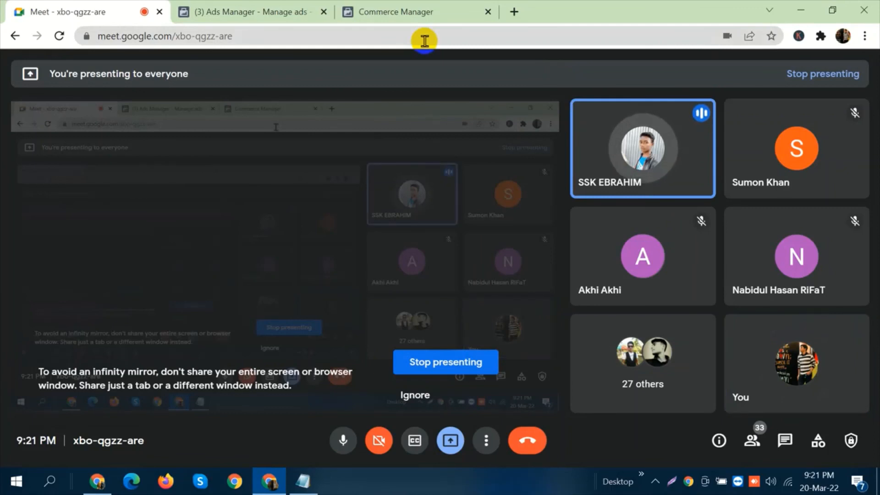
{"action": "left_click", "coordinate": [326, 14]}
{"action": "left_click", "coordinate": [325, 14]}
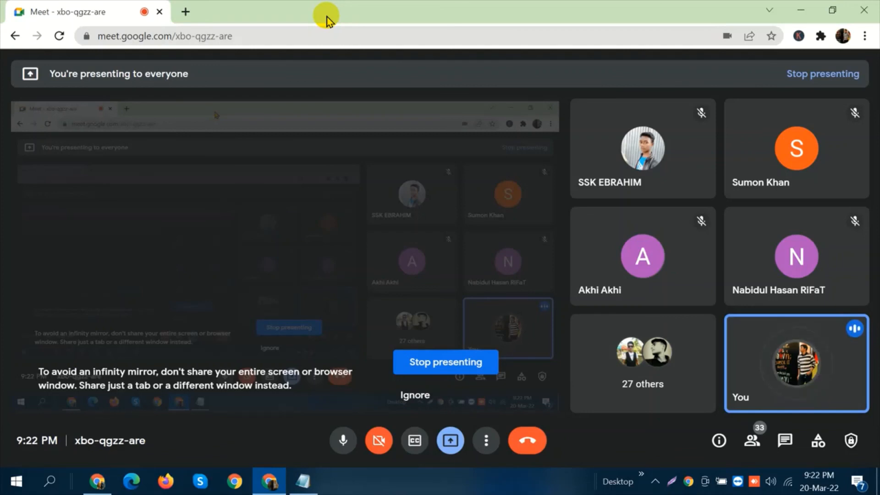
Show the hidden system tray icons while staying in the Google Meet call.
{"action": "mouse_move", "coordinate": [403, 143]}
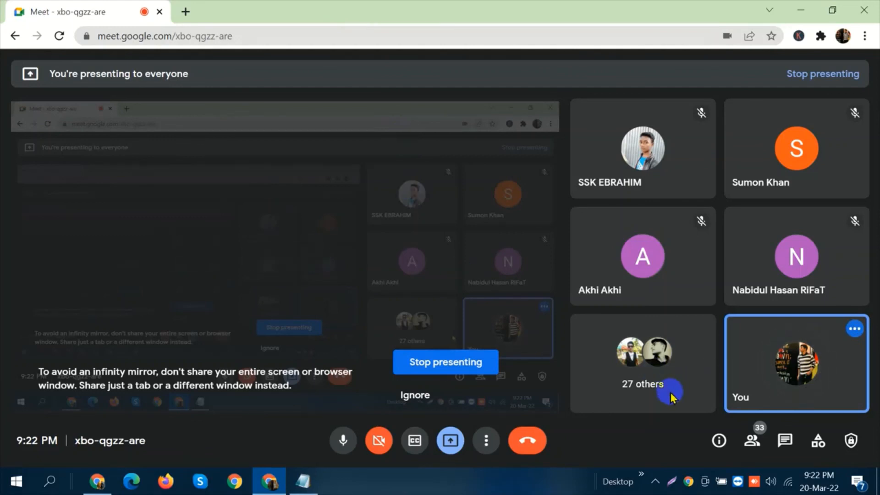
{"action": "left_click", "coordinate": [656, 480]}
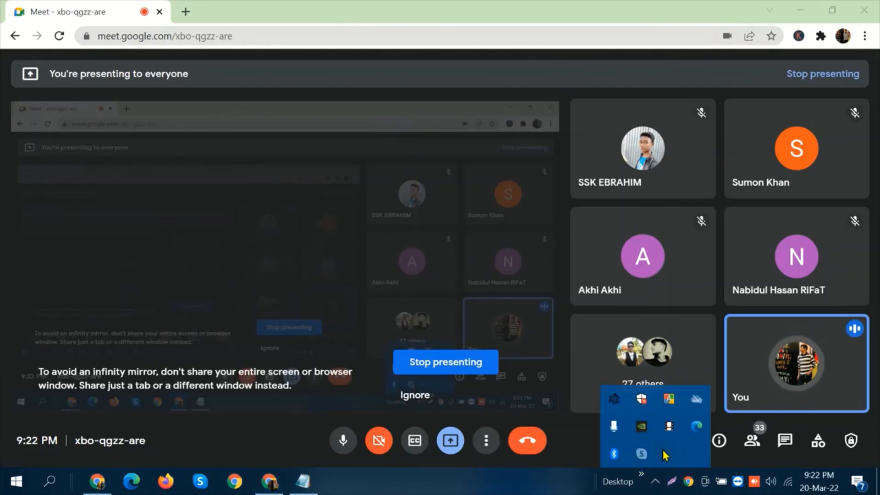